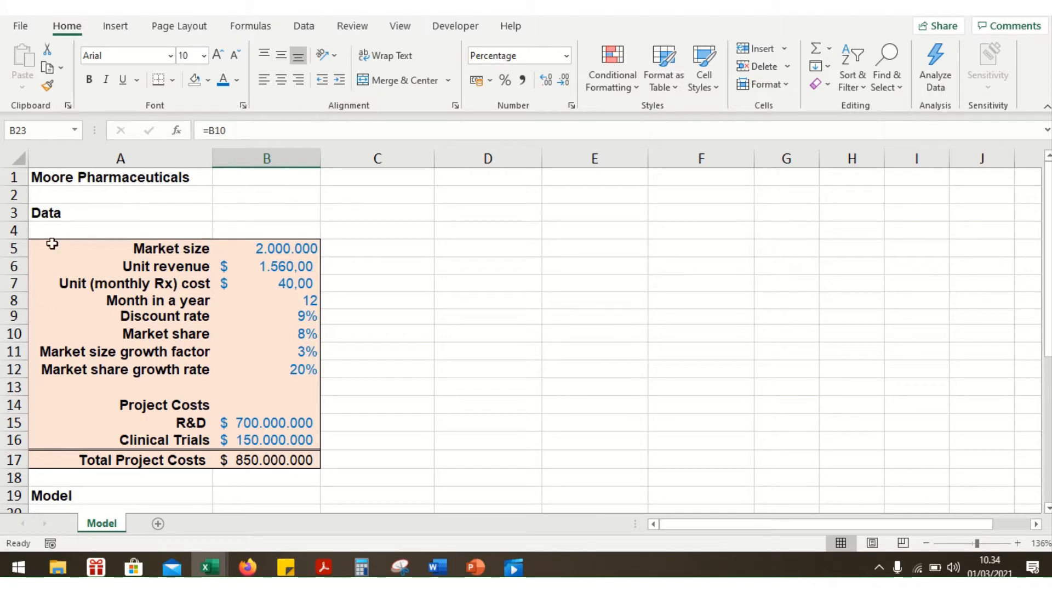
Extend the Data heading in cell A3 so it reads Data/Input.
left_click(113, 197)
left_click(113, 227)
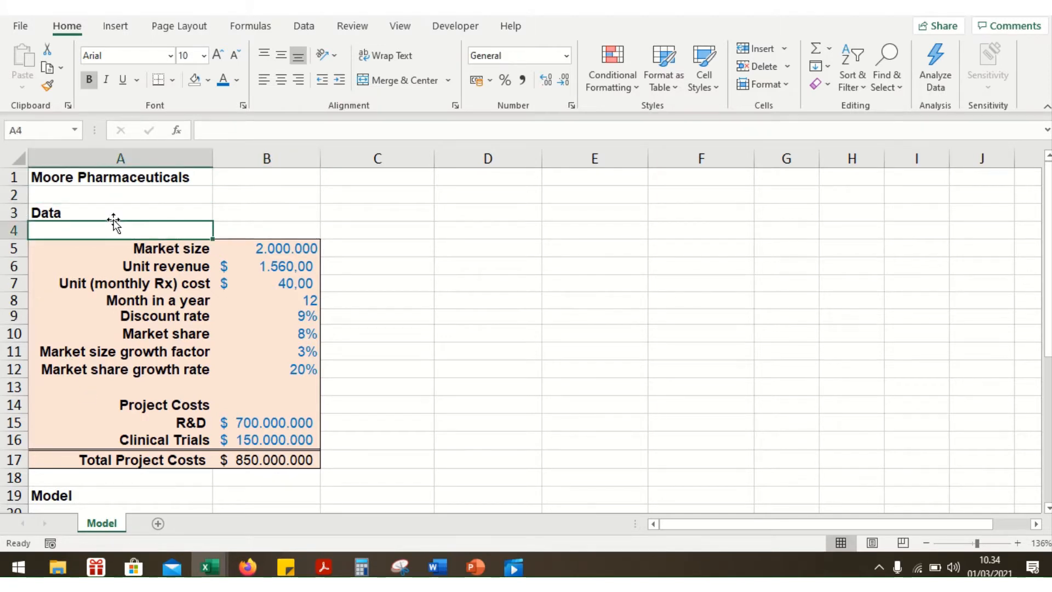
double_click(115, 211)
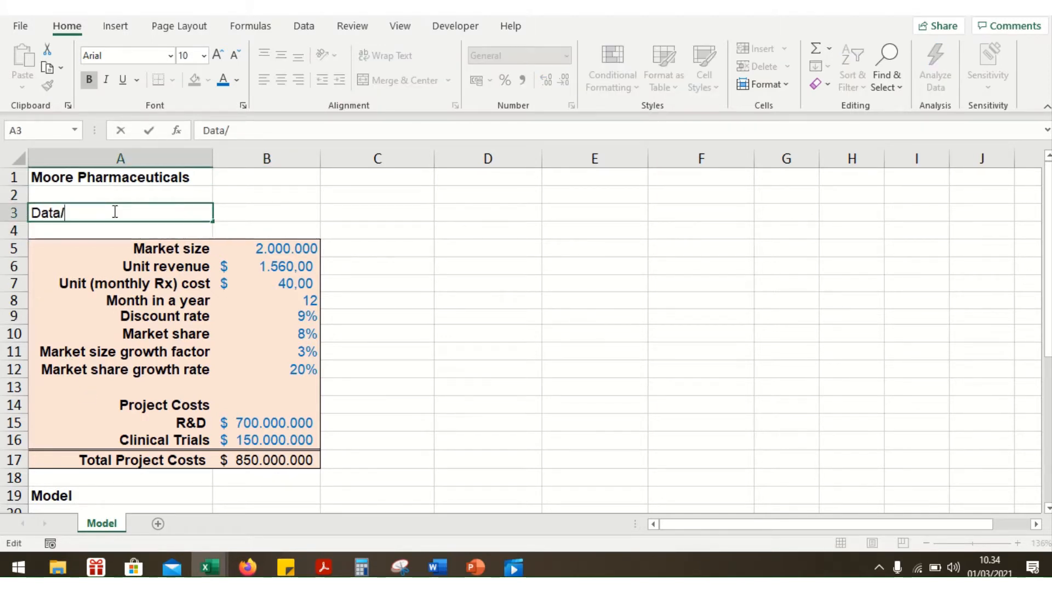
type("/Input")
key("Return")
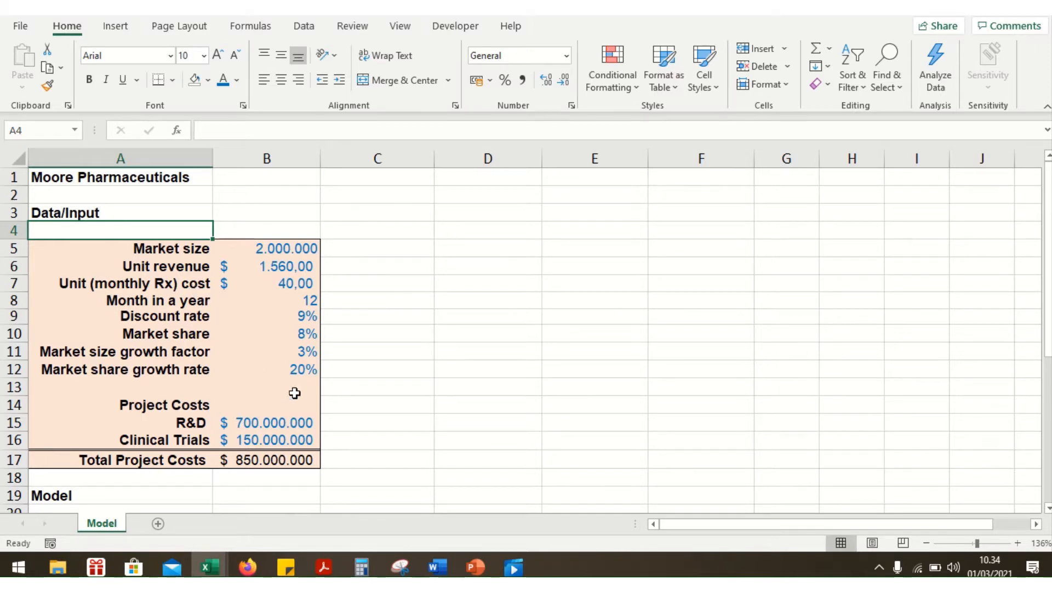
Extend the Model heading in cell A19 so it reads Model/Calculation.
scroll(295, 390, "down", 1)
scroll(296, 386, "up", 1)
scroll(296, 386, "down", 2)
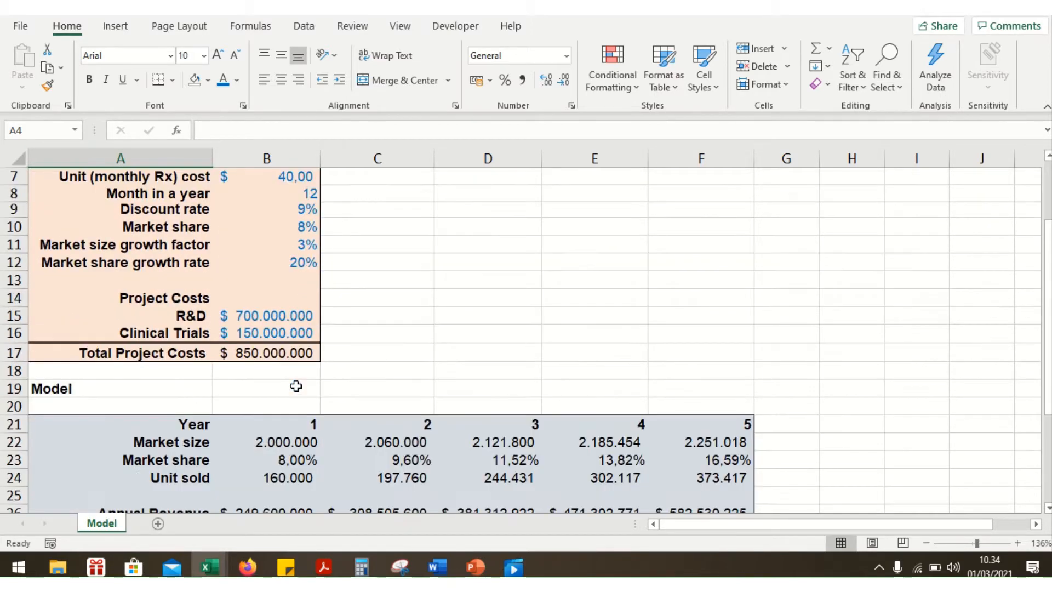
left_click(105, 388)
double_click(107, 389)
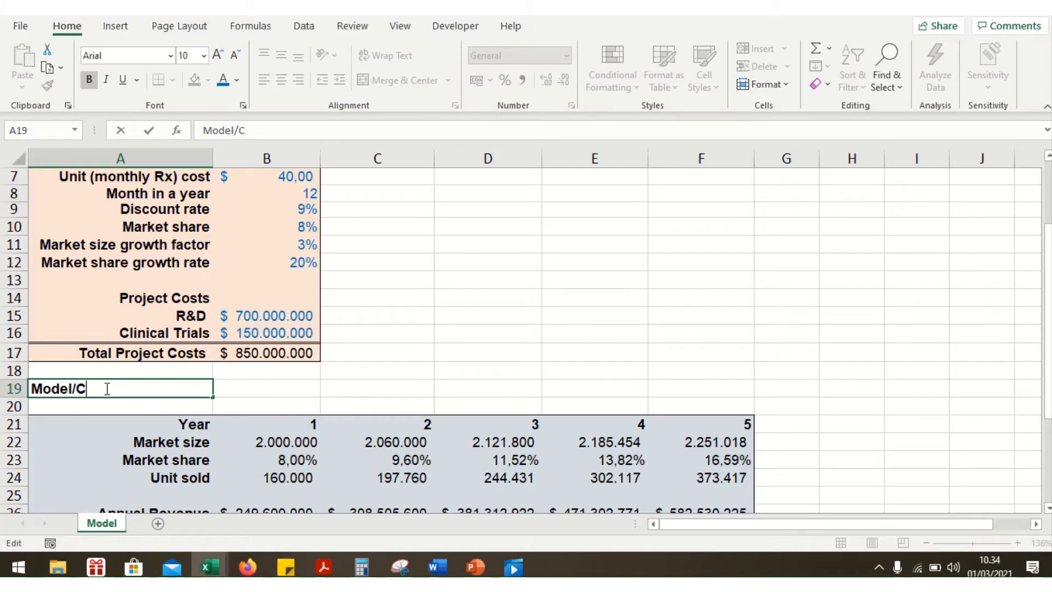
type("/Calculation")
key("Return")
Examine the year headers for years 1 to 5 and the market size, market share and unit sold rows of the model.
scroll(169, 354, "down", 1)
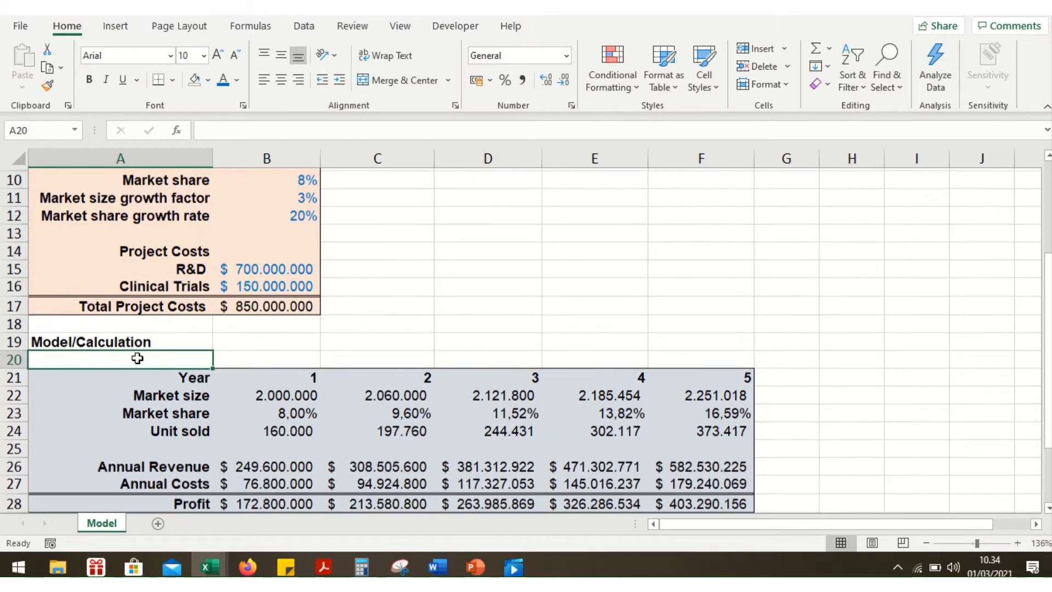
scroll(175, 421, "down", 1)
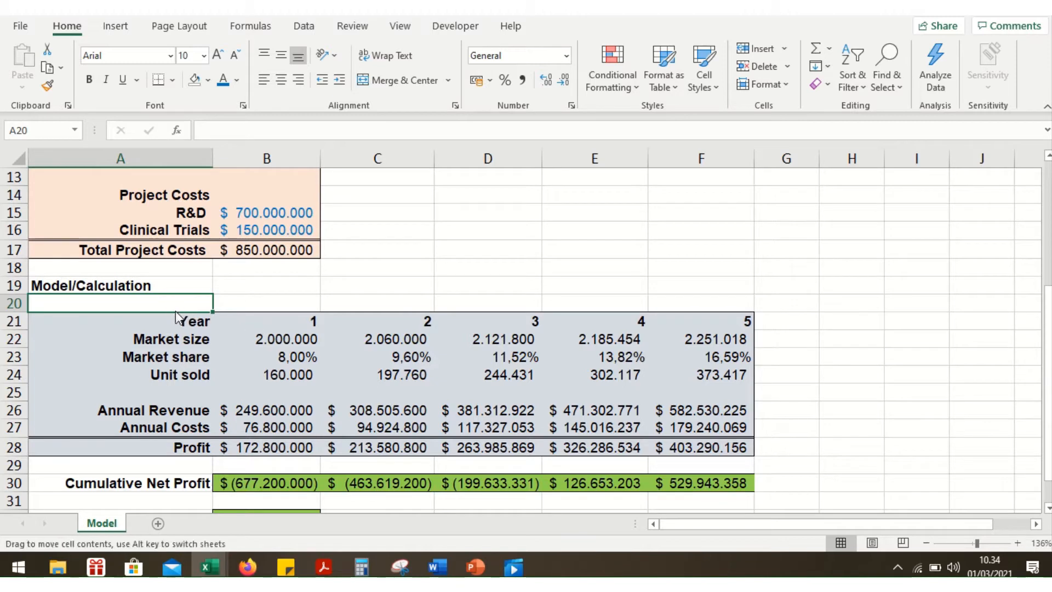
left_click(188, 336)
left_click(182, 320)
left_click(303, 322)
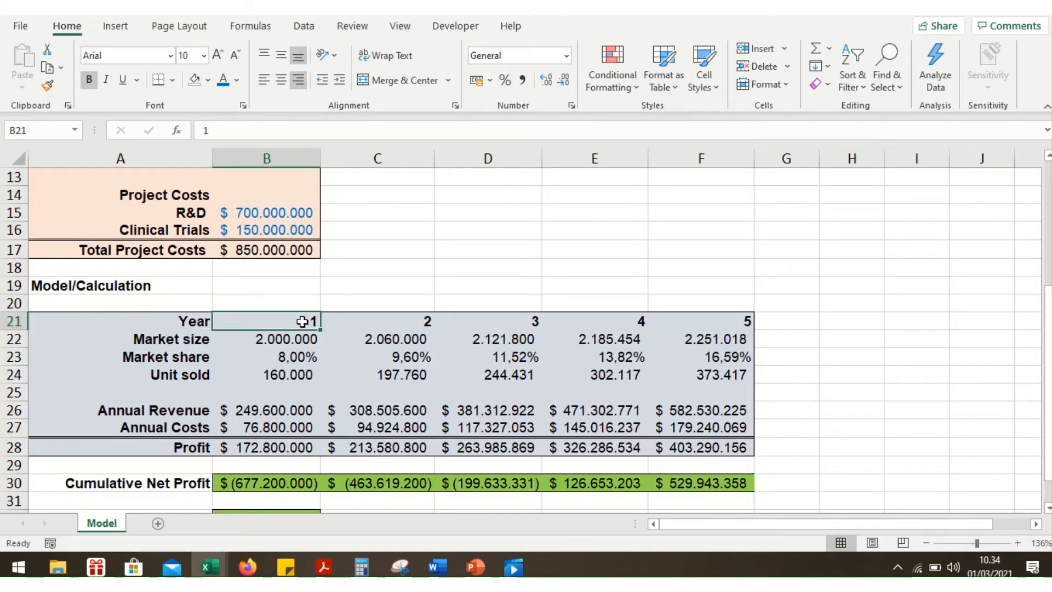
left_click(738, 319)
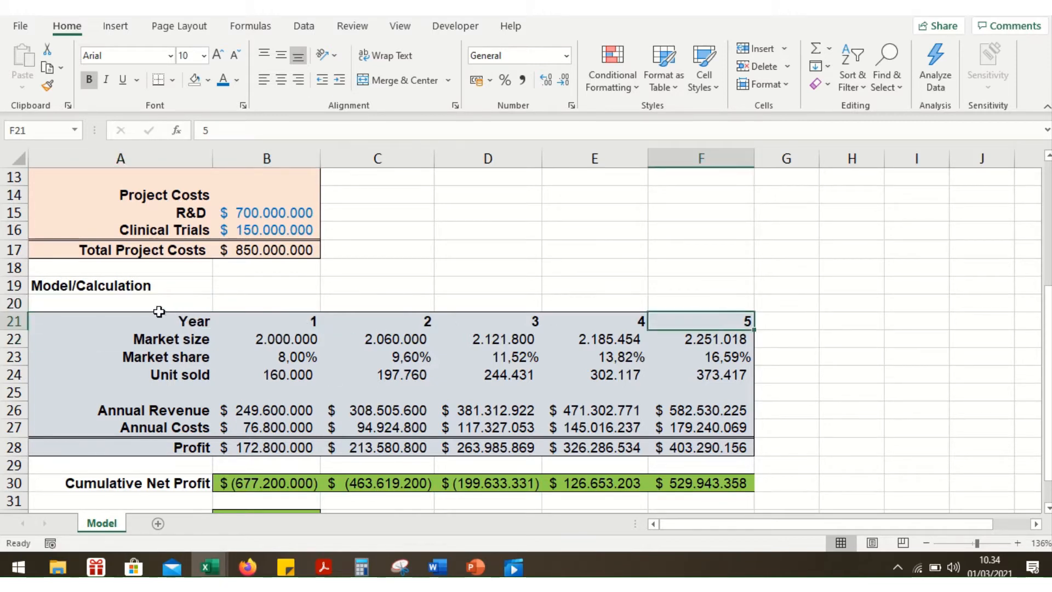
left_click(141, 376)
left_click(123, 343)
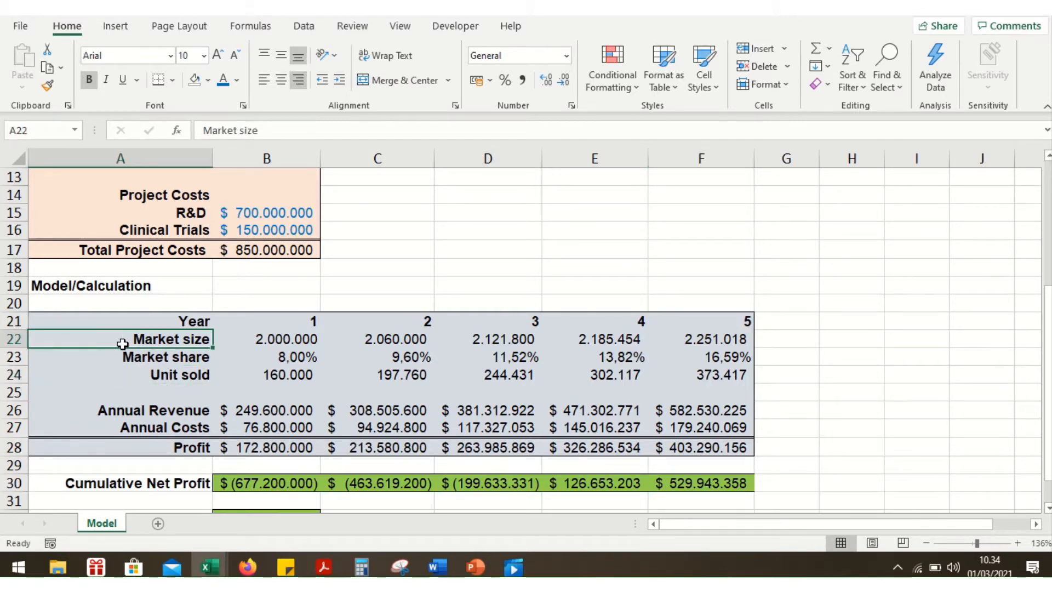
left_click(133, 358)
Trace the precedents of the year 1 market size in B22 and follow the arrow back to its source in the input data.
left_click(290, 342)
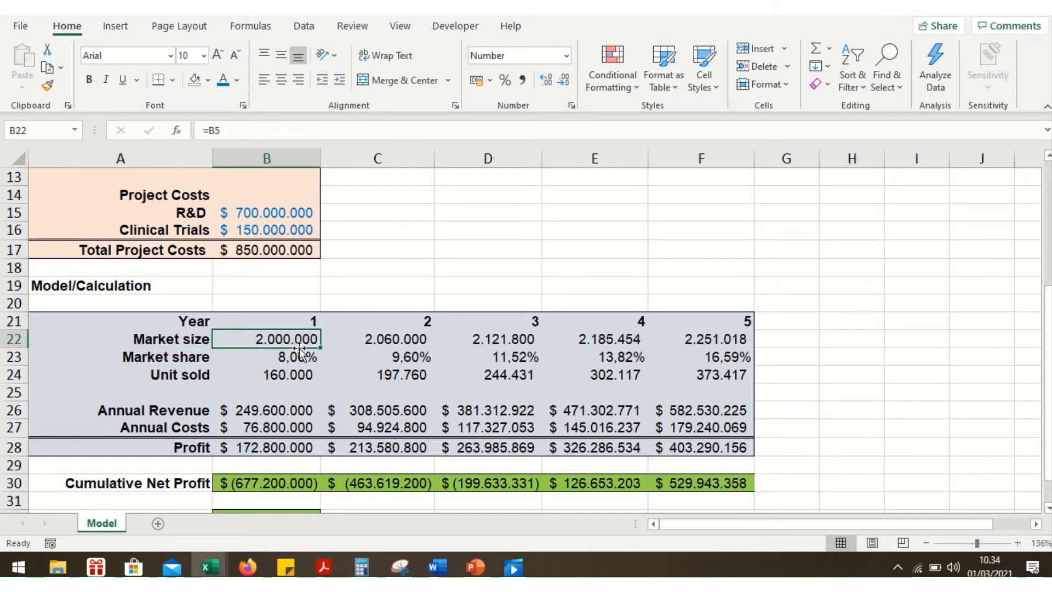
scroll(266, 375, "up", 4)
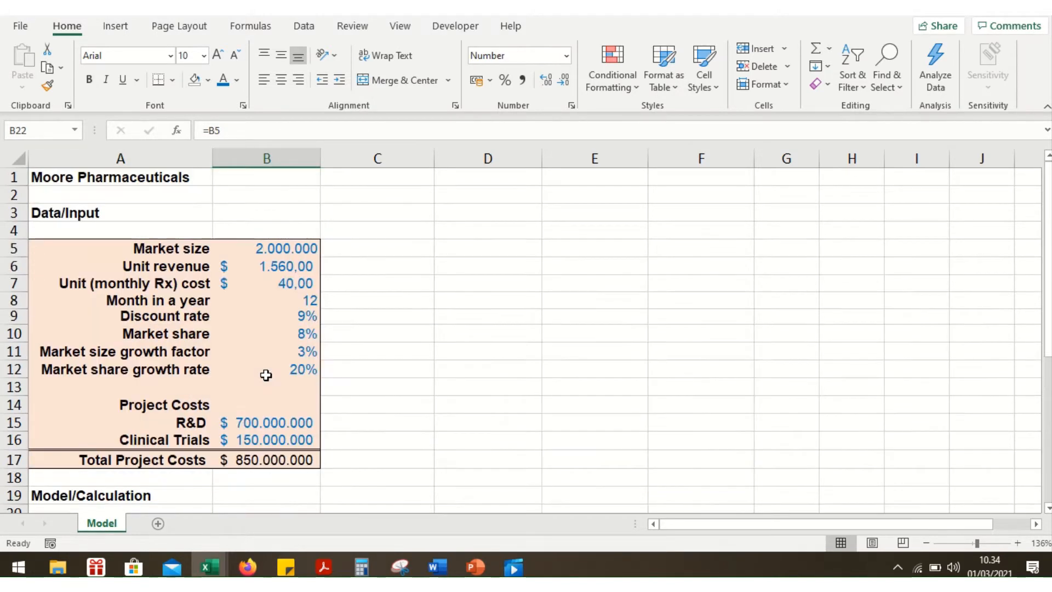
scroll(266, 375, "down", 2)
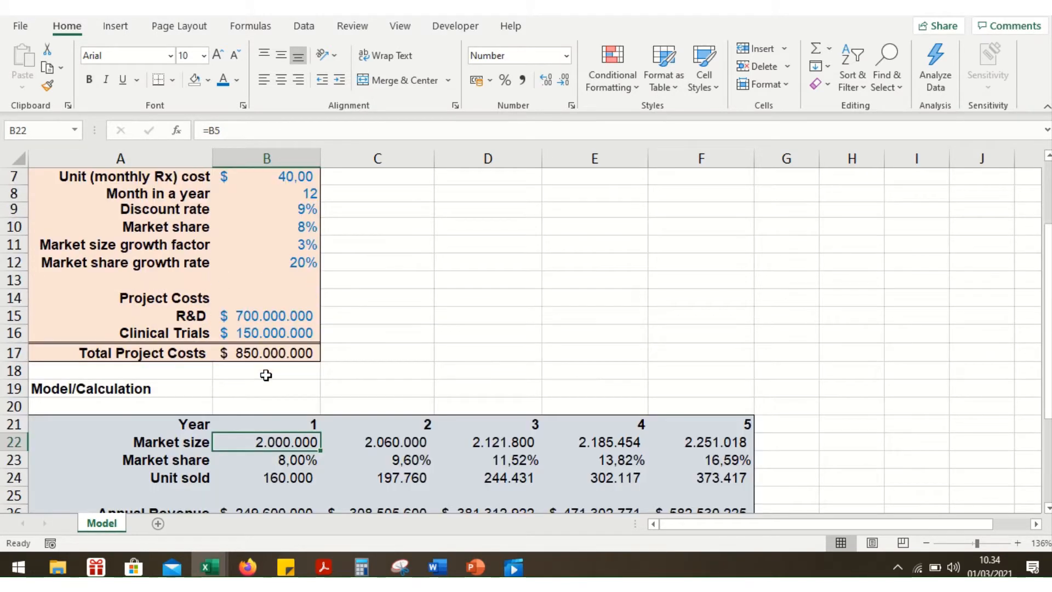
left_click(249, 26)
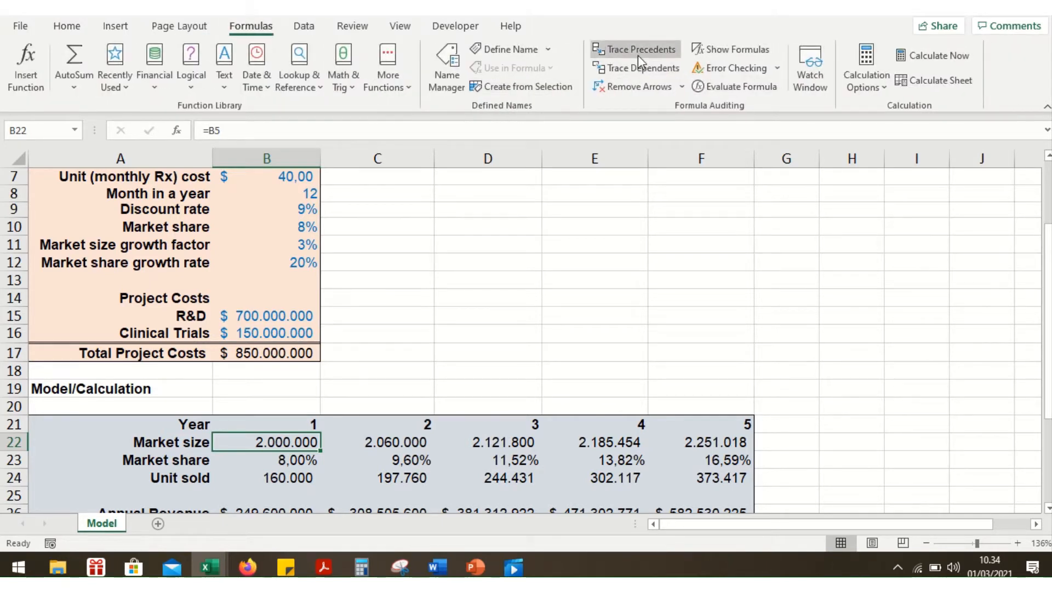
left_click(656, 50)
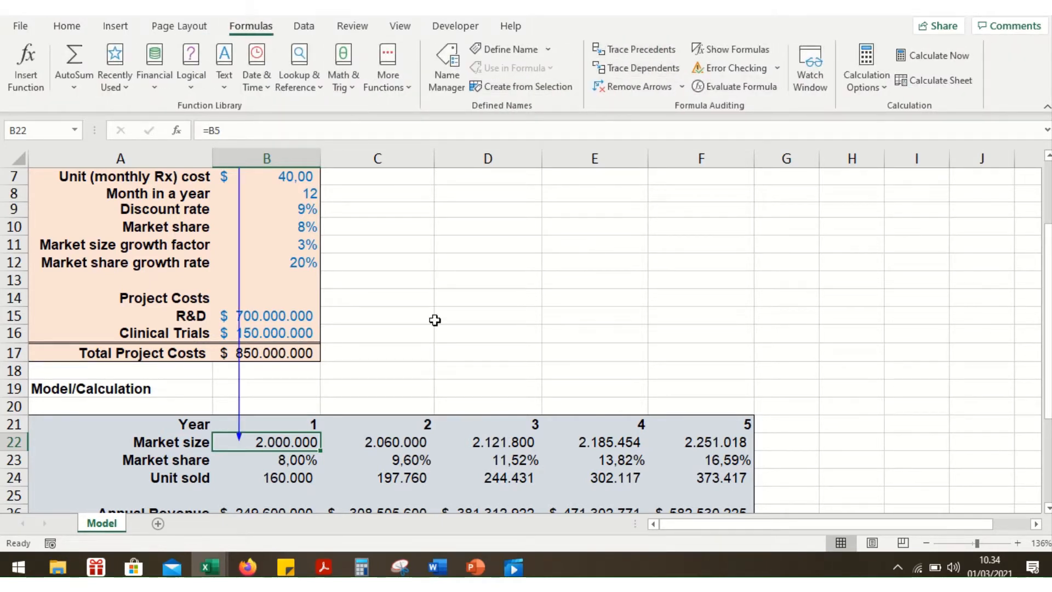
scroll(427, 329, "up", 2)
scroll(422, 332, "down", 2)
scroll(274, 405, "up", 2)
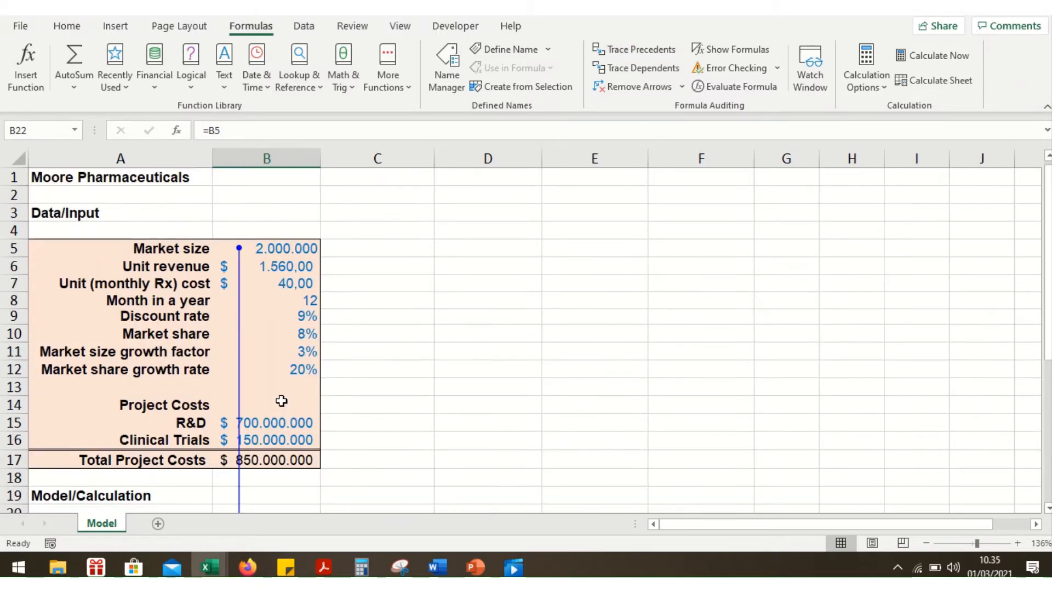
scroll(282, 399, "down", 2)
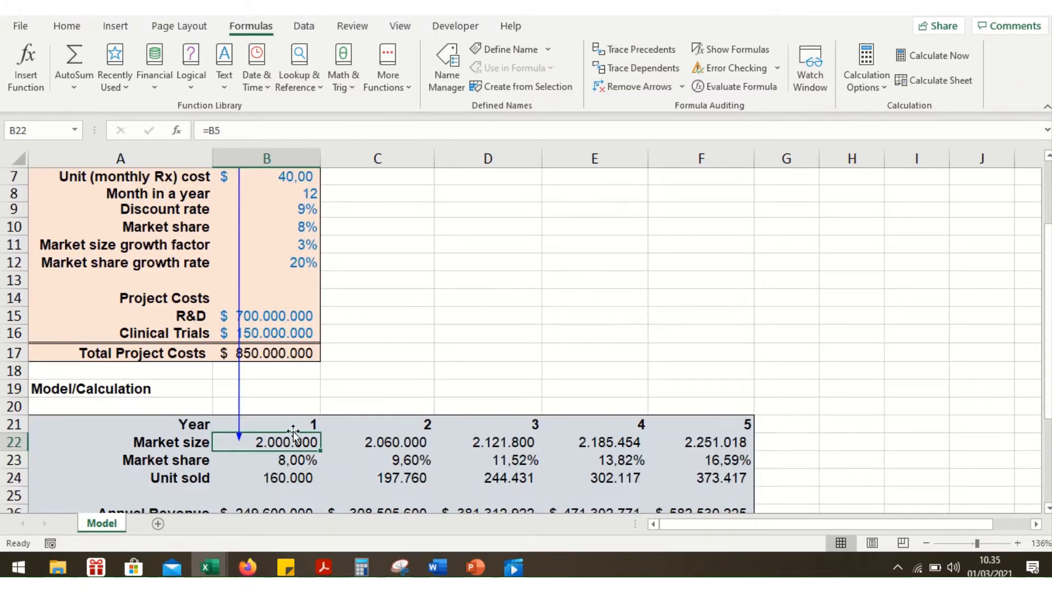
scroll(290, 427, "up", 2)
scroll(280, 423, "down", 3)
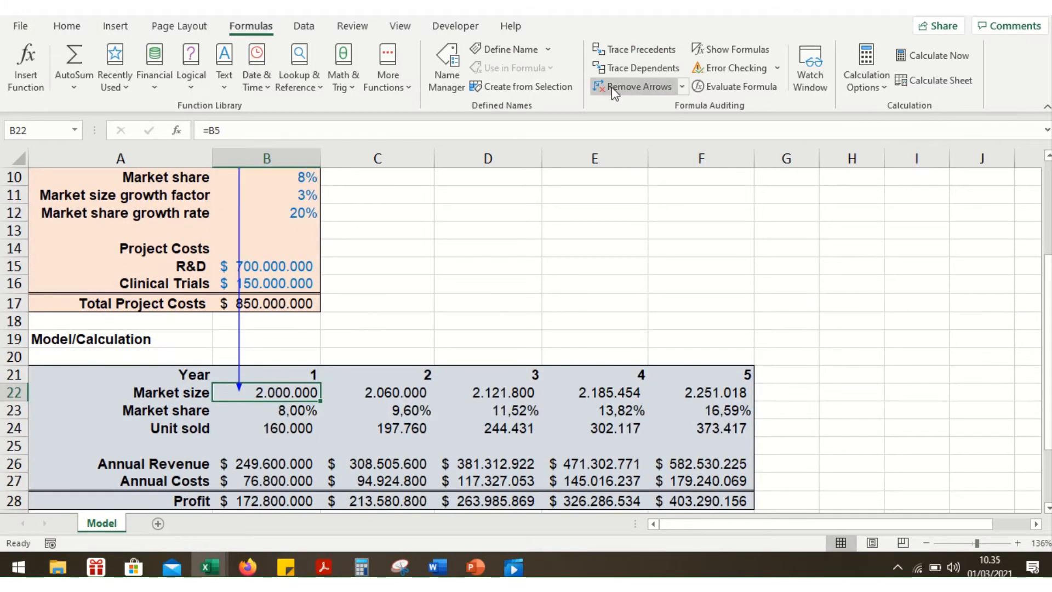
Trace the precedents of the year 1 market share in B23 and remove all tracer arrows.
left_click(278, 410)
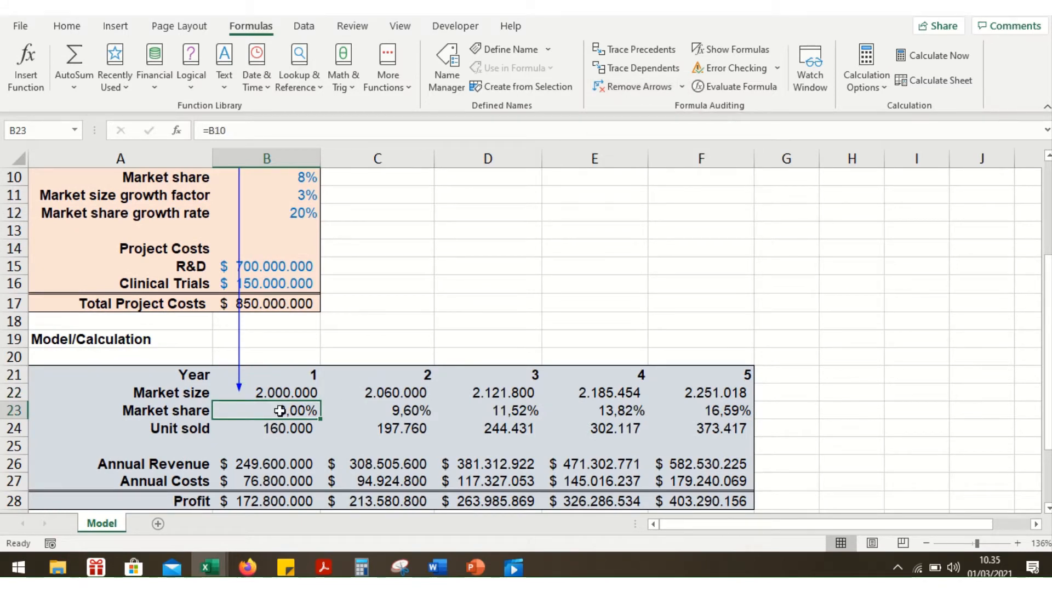
scroll(285, 383, "up", 2)
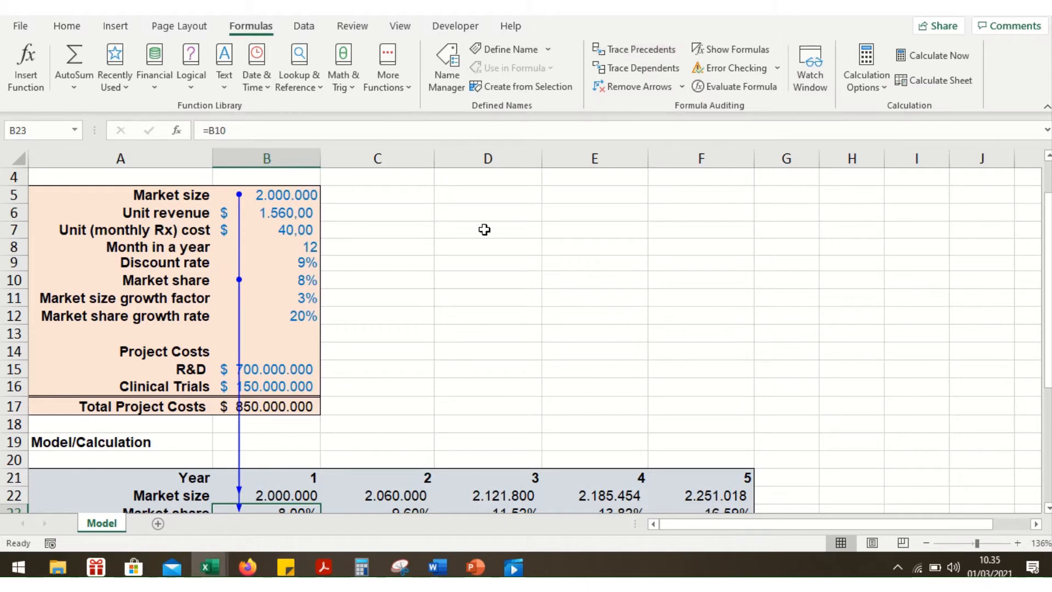
scroll(294, 199, "down", 2)
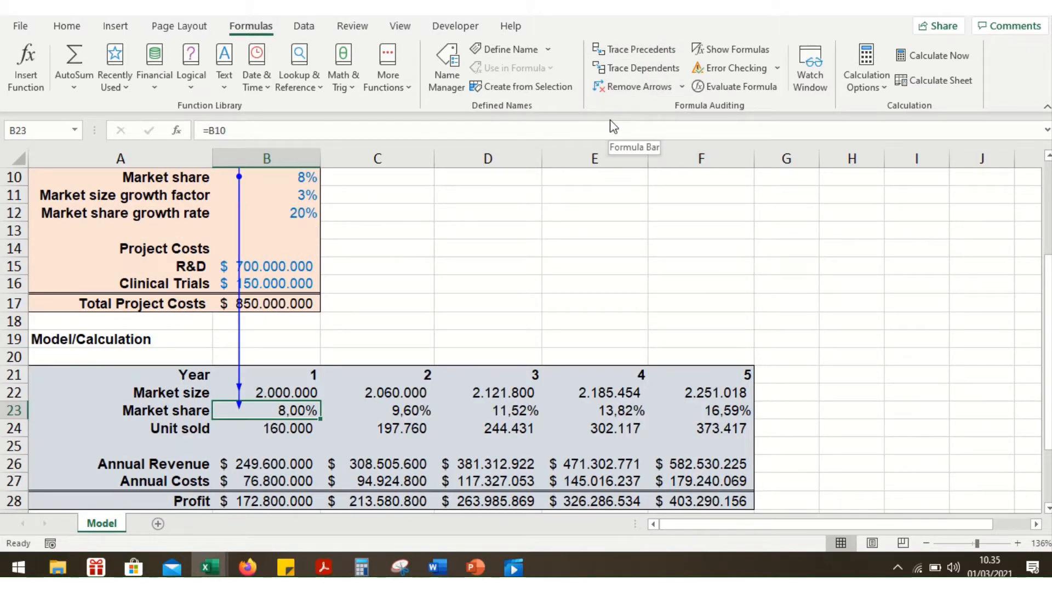
left_click(637, 87)
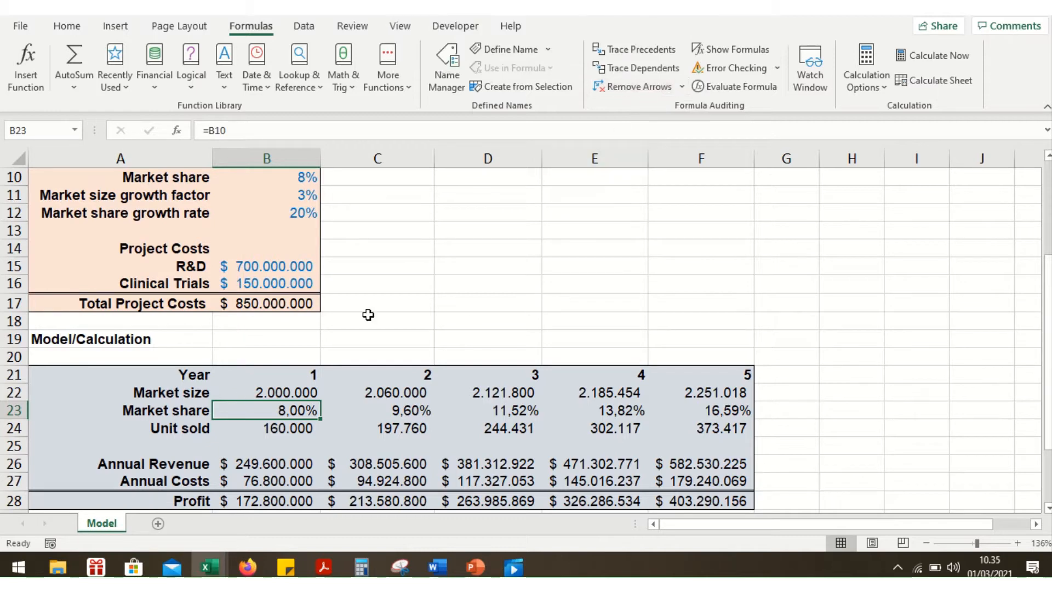
Examine how the market size formulas for years 2 to 4 build on the previous year and the market size growth factor.
left_click(397, 393)
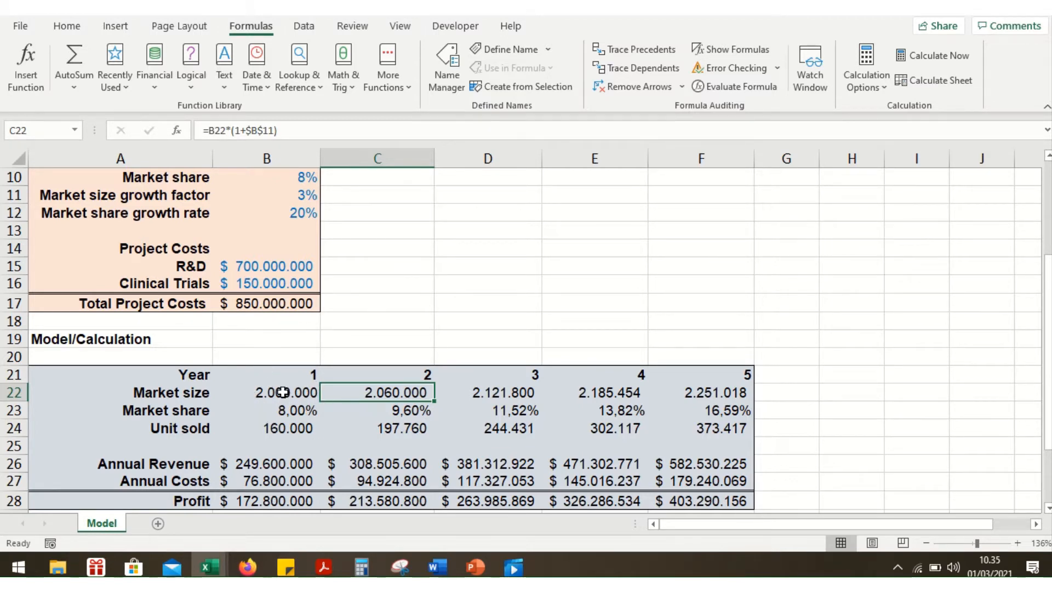
scroll(273, 380, "up", 2)
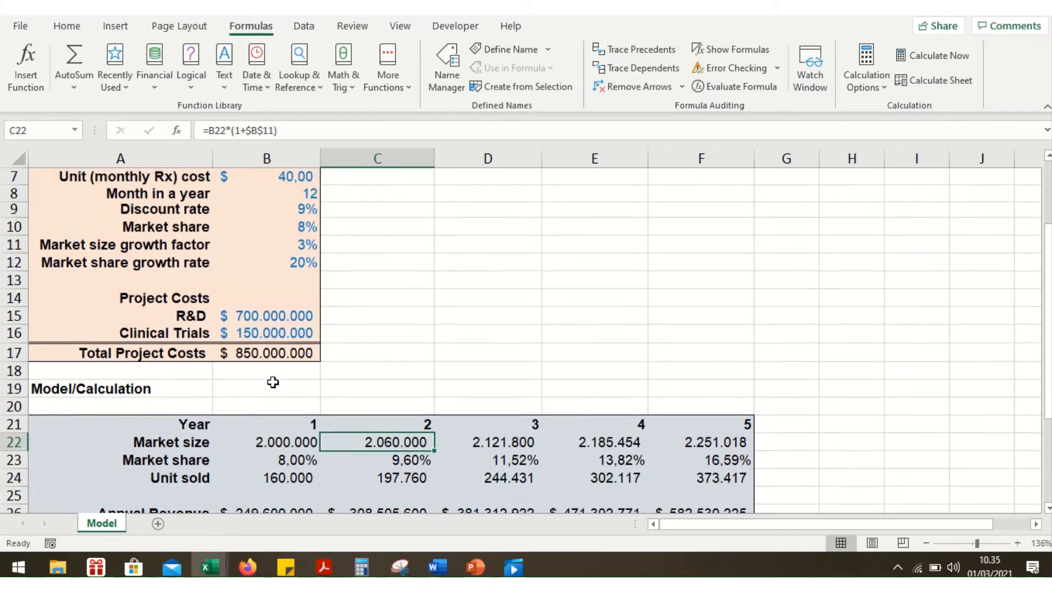
scroll(273, 382, "down", 1)
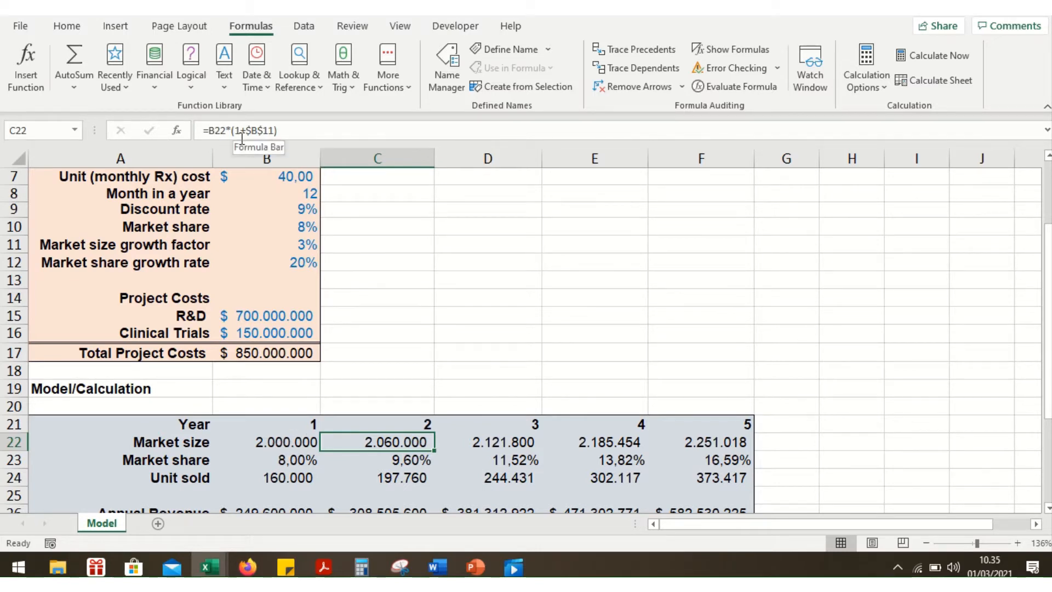
scroll(300, 259, "up", 1)
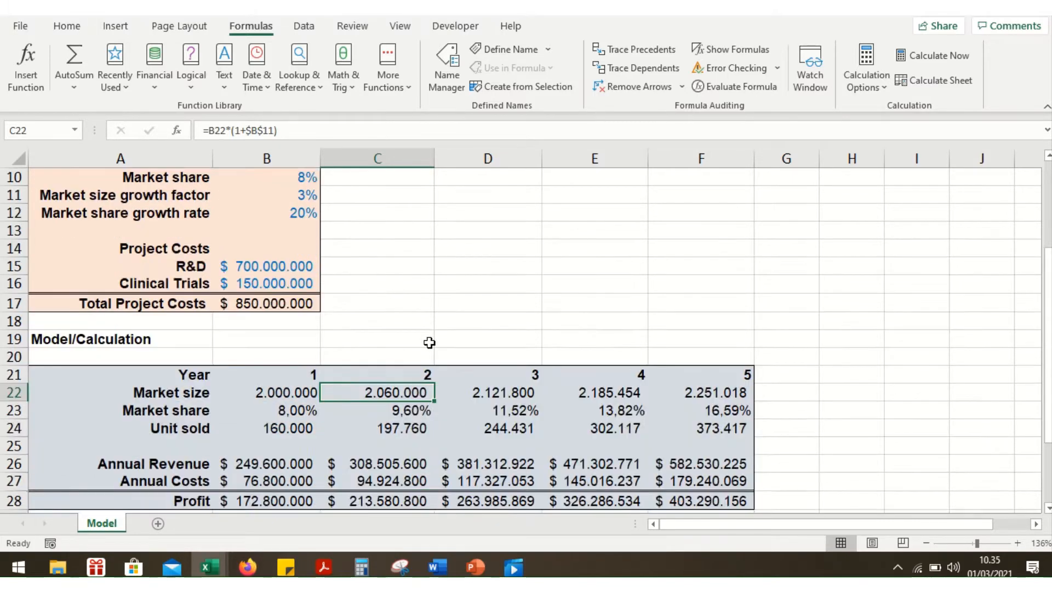
scroll(430, 343, "down", 2)
scroll(427, 327, "up", 2)
scroll(426, 325, "down", 1)
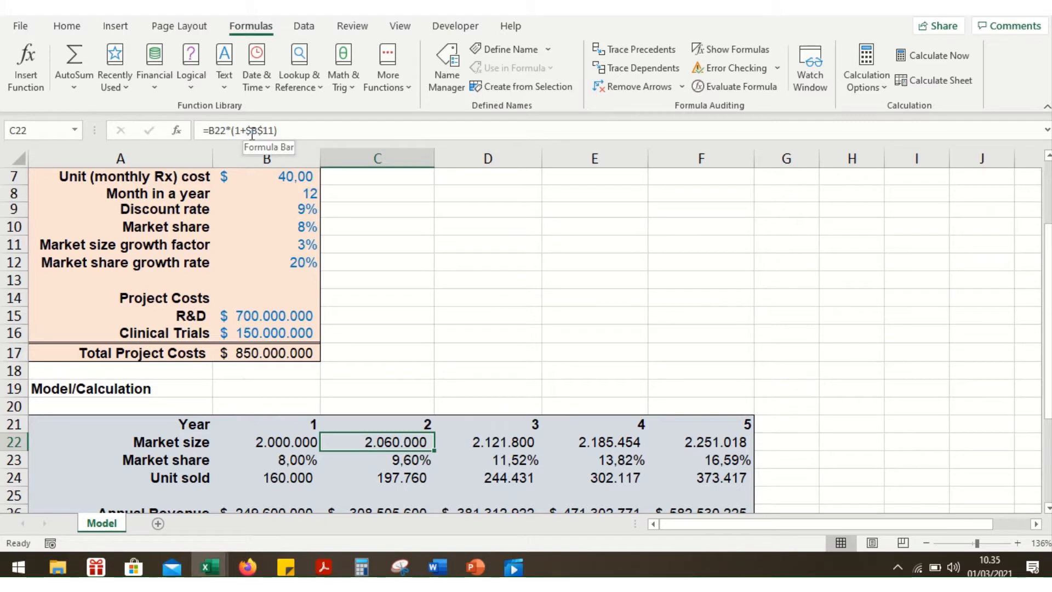
key("Down")
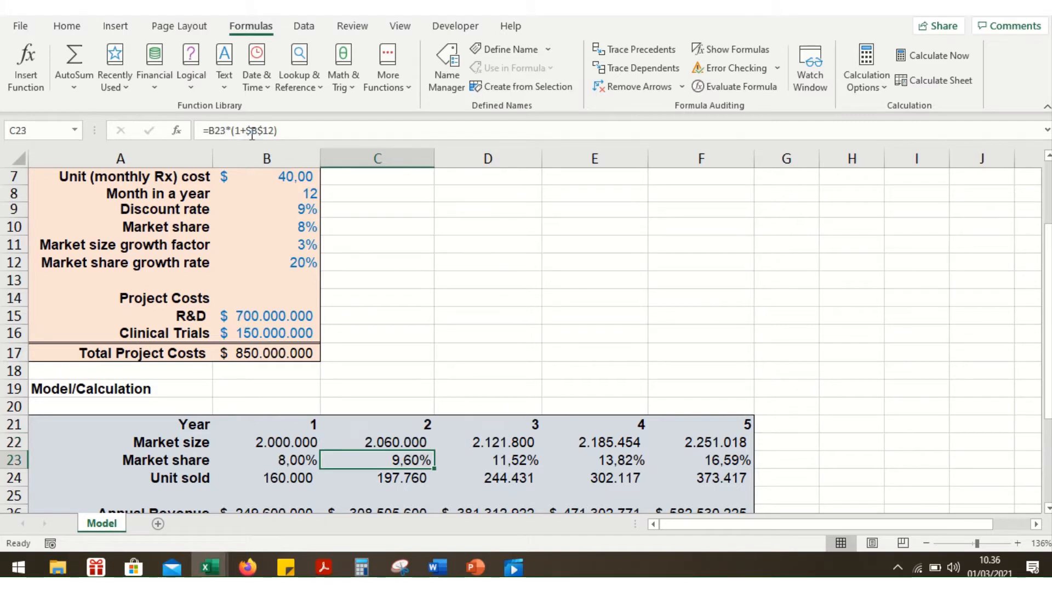
left_click(378, 442)
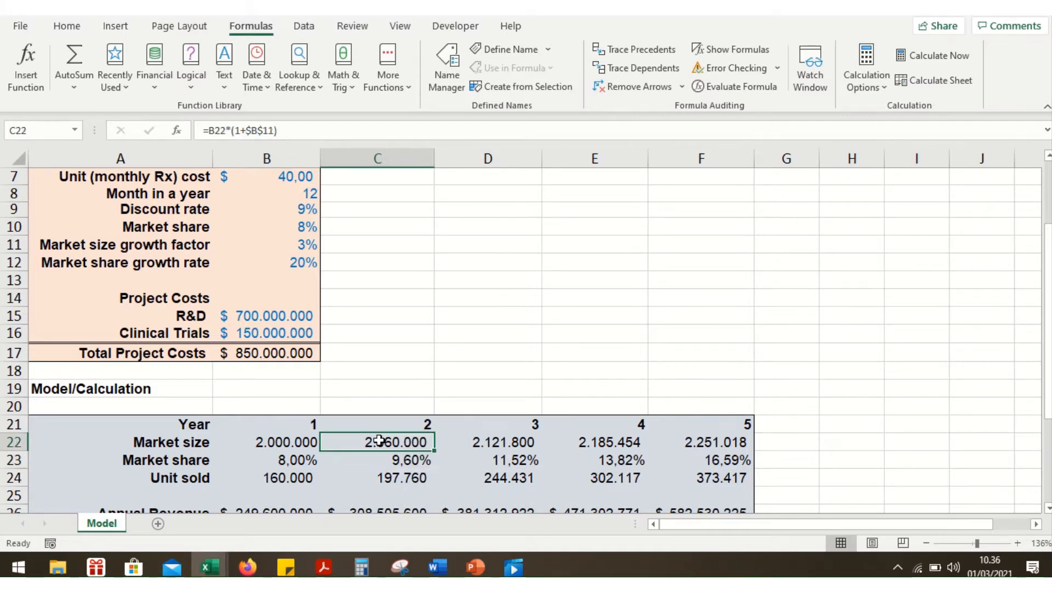
left_click(487, 440)
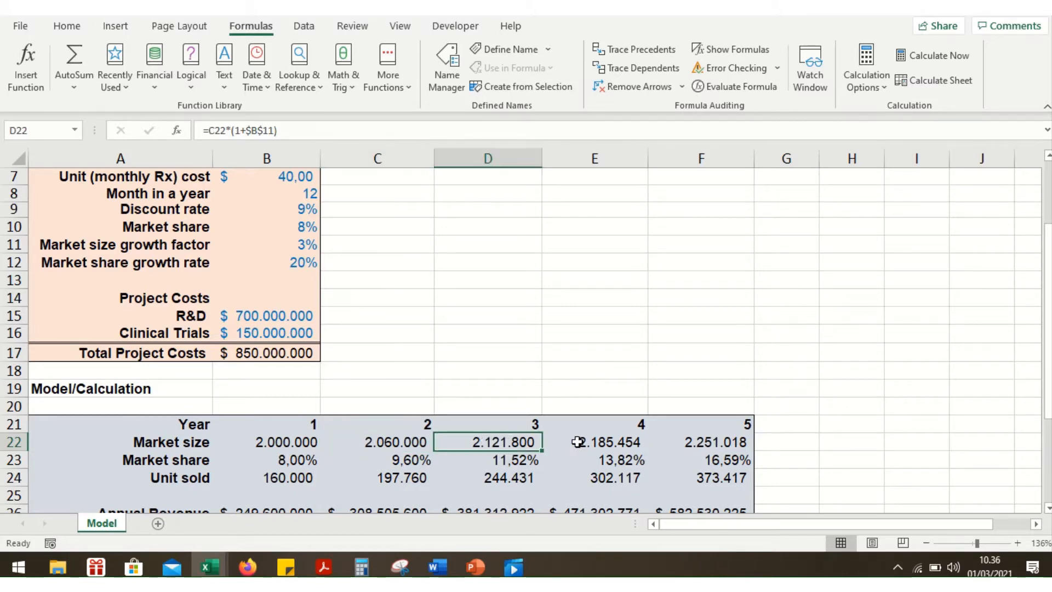
left_click(618, 448)
Review the year 1 unit sold formula and the year 1 and 2 market share formulas against the market share growth rate input.
left_click(283, 474)
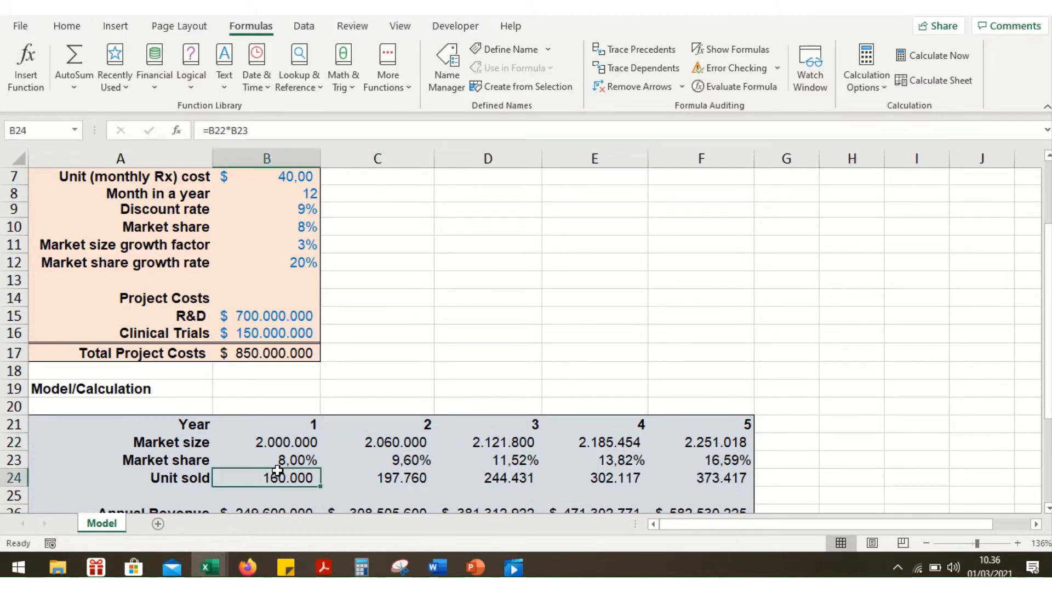
left_click(278, 461)
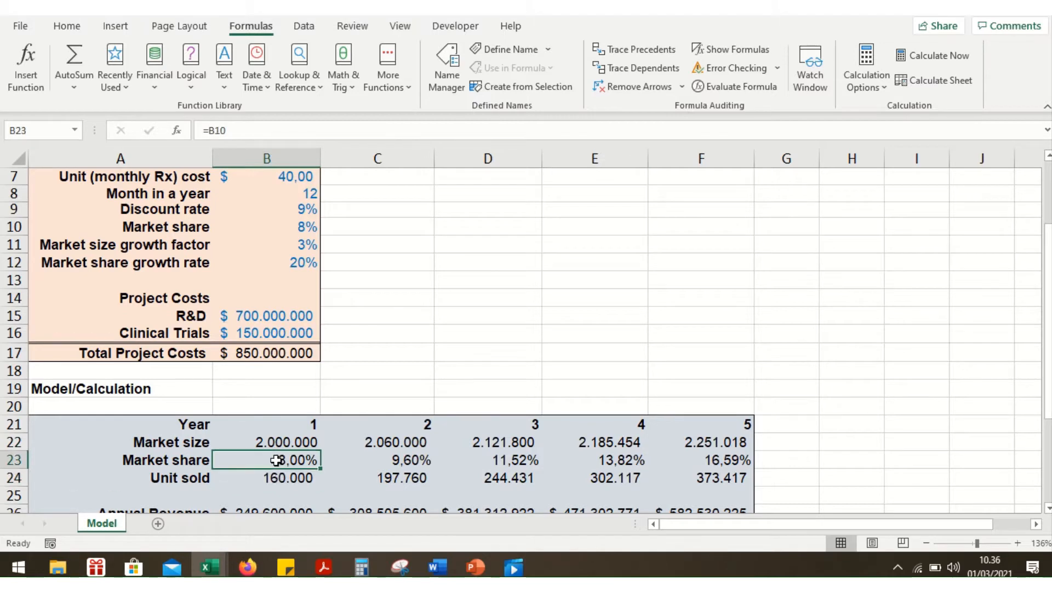
left_click(410, 459)
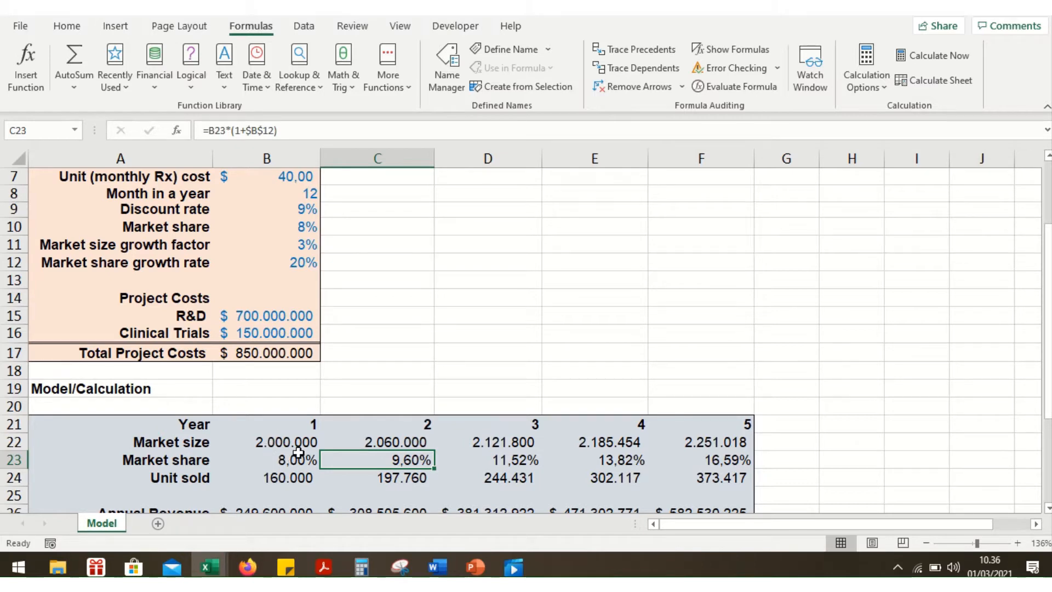
scroll(298, 452, "up", 1)
left_click(287, 316)
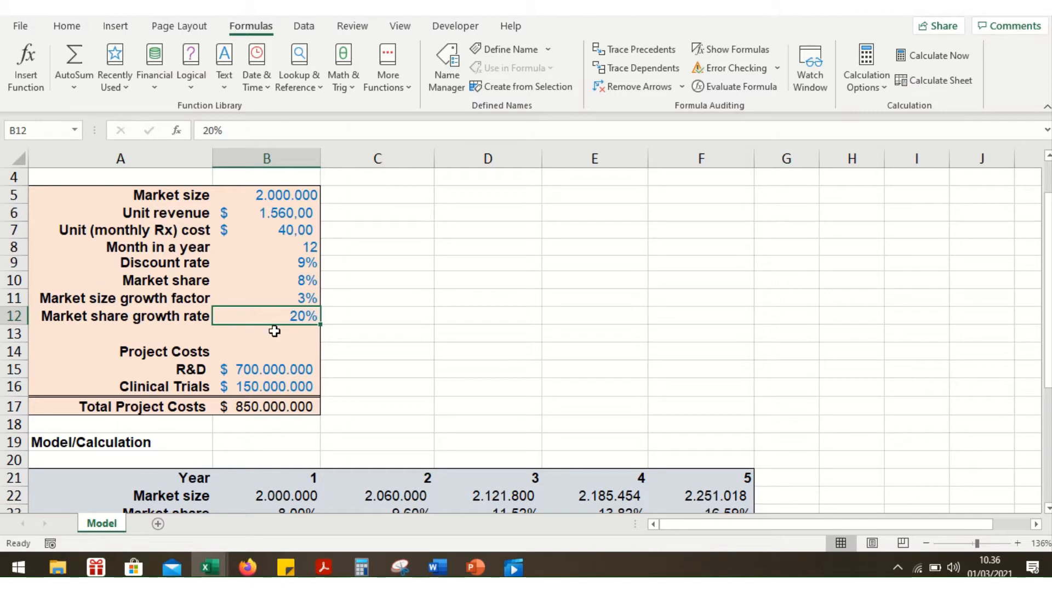
scroll(392, 400, "down", 2)
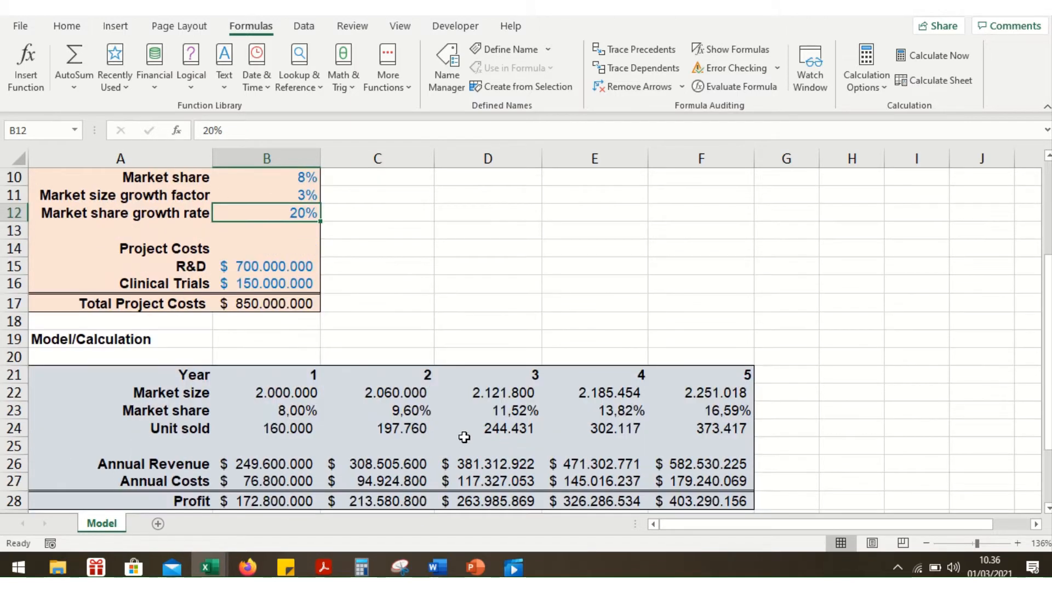
Examine the unit sold formulas for years 1 to 5 in row 24 against each year's market size and market share.
left_click(277, 429)
double_click(278, 429)
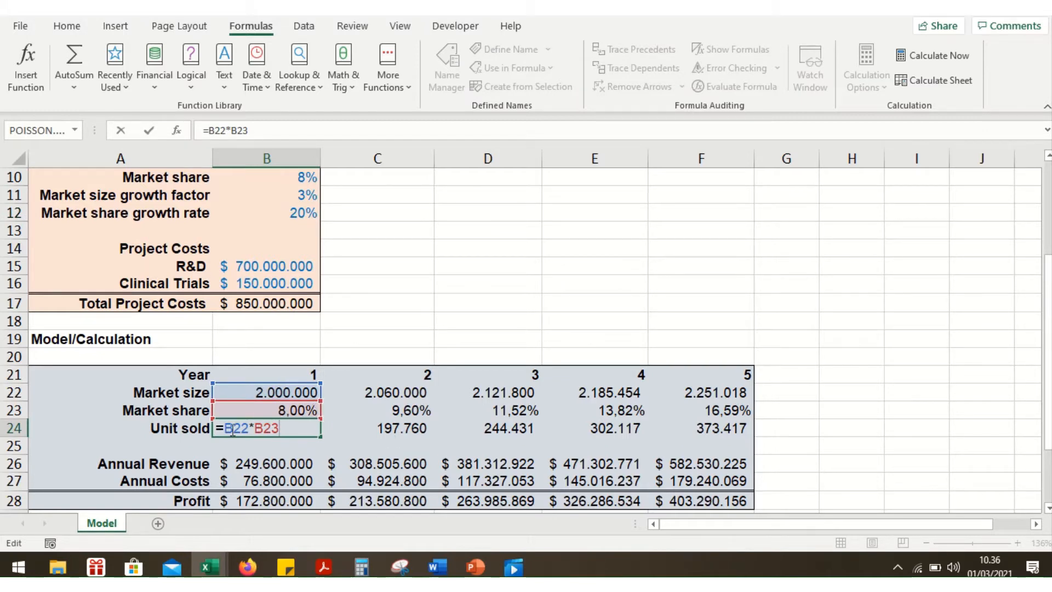
key("Return")
left_click(270, 430)
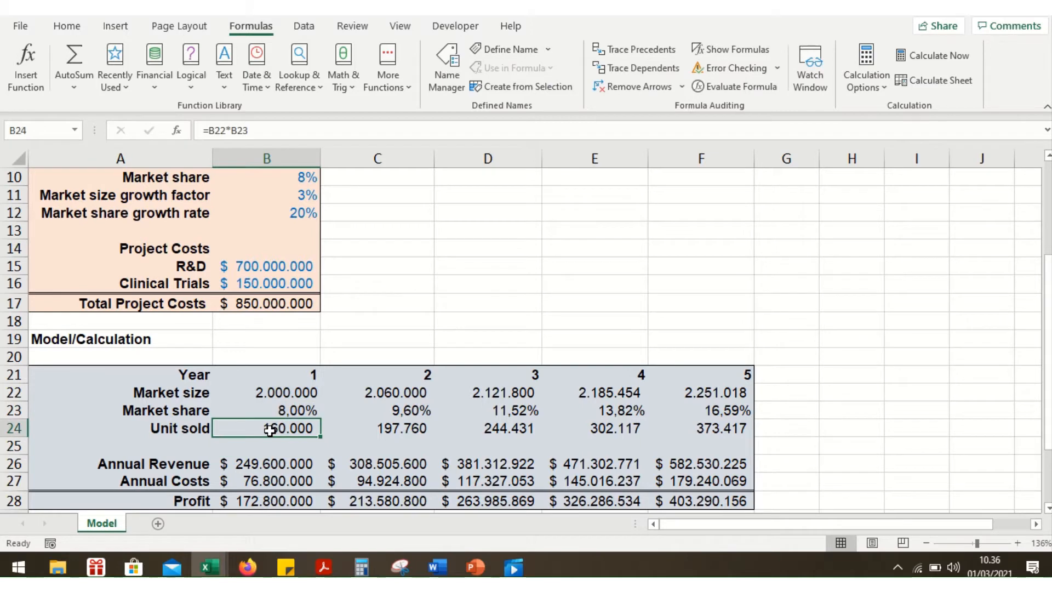
key("Right")
key("Right")
key("Right")
key("Right")
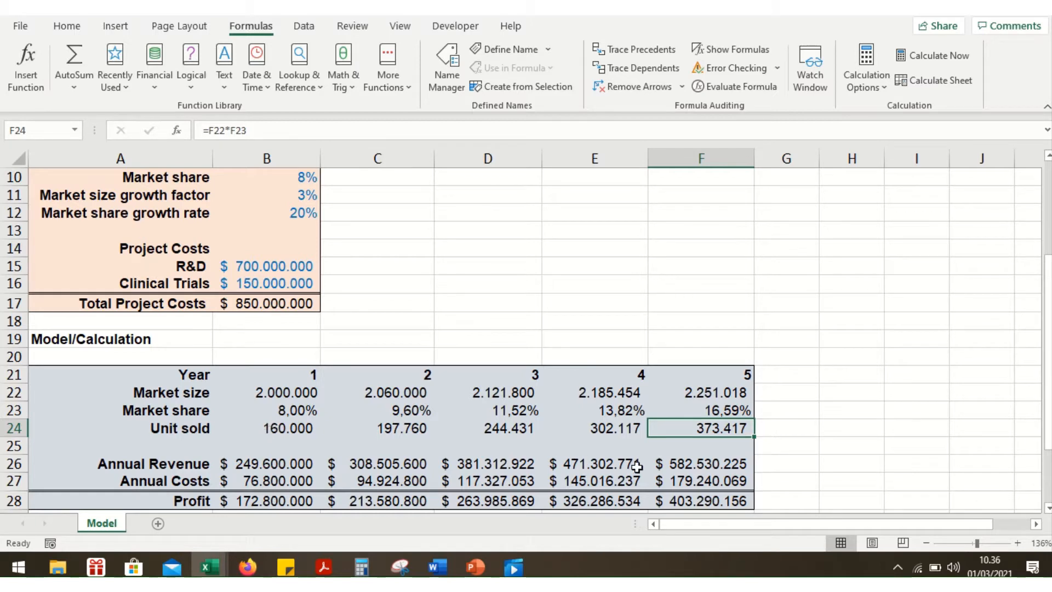
Review the year 1 annual revenue formula in B26 against the units sold and the unit revenue input in B6.
scroll(309, 439, "down", 1)
scroll(310, 439, "down", 1)
left_click(285, 411)
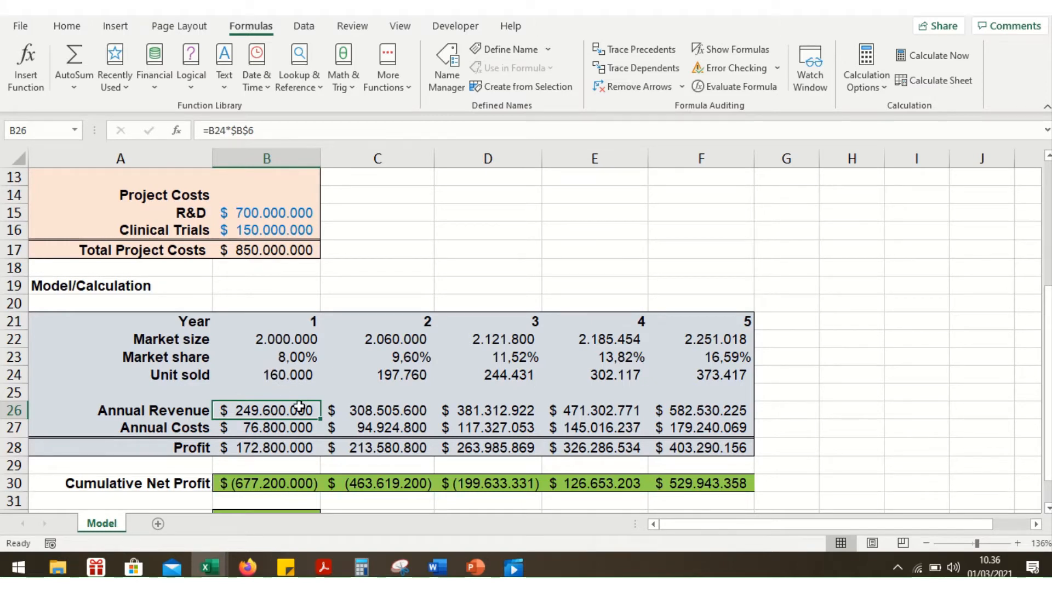
scroll(307, 422, "up", 3)
scroll(299, 408, "down", 1)
scroll(299, 409, "up", 1)
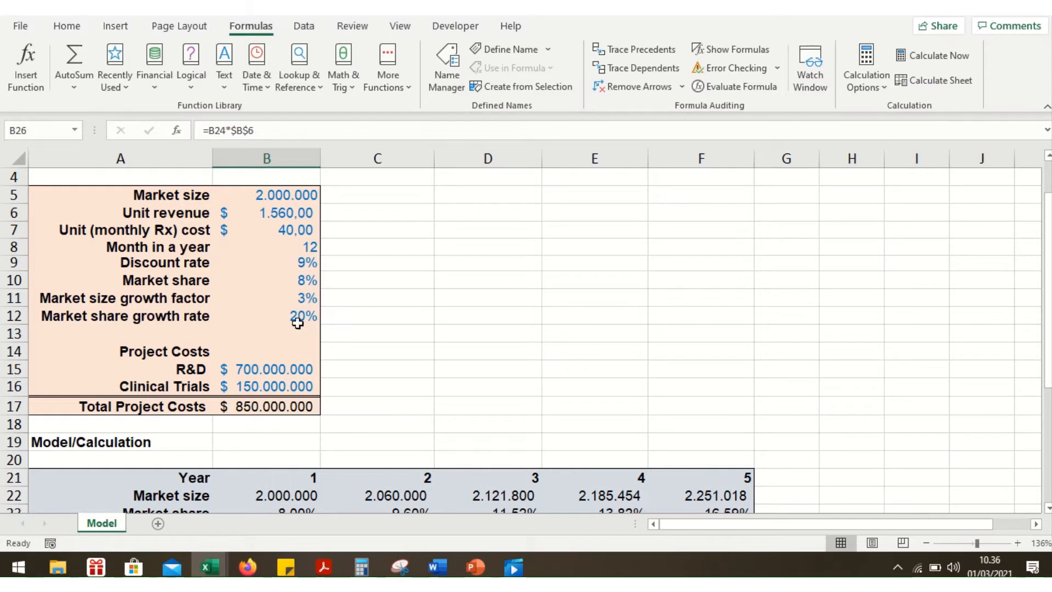
left_click(296, 213)
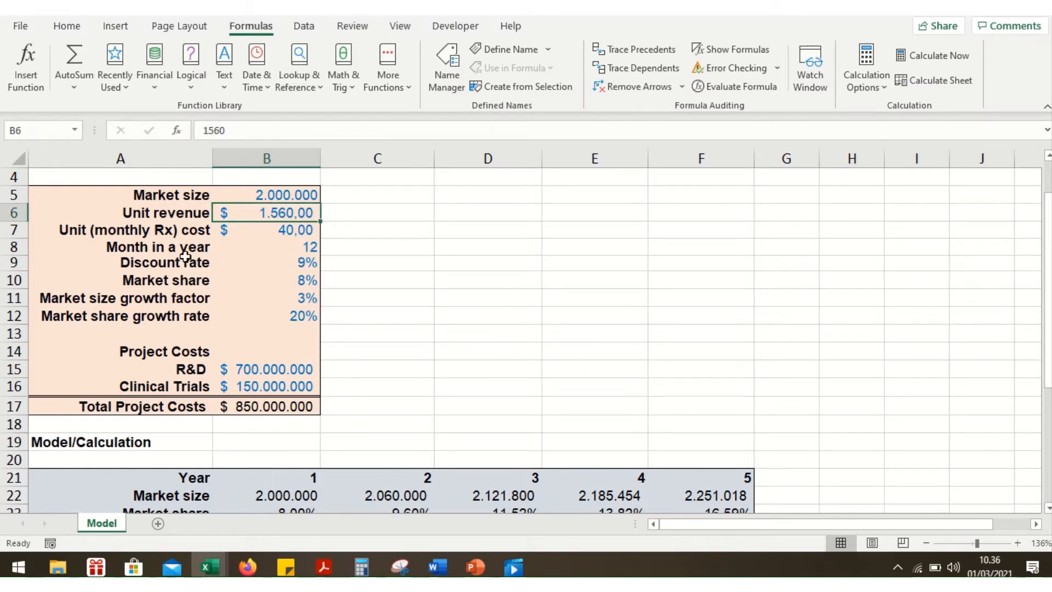
scroll(306, 423, "down", 1)
scroll(305, 424, "down", 1)
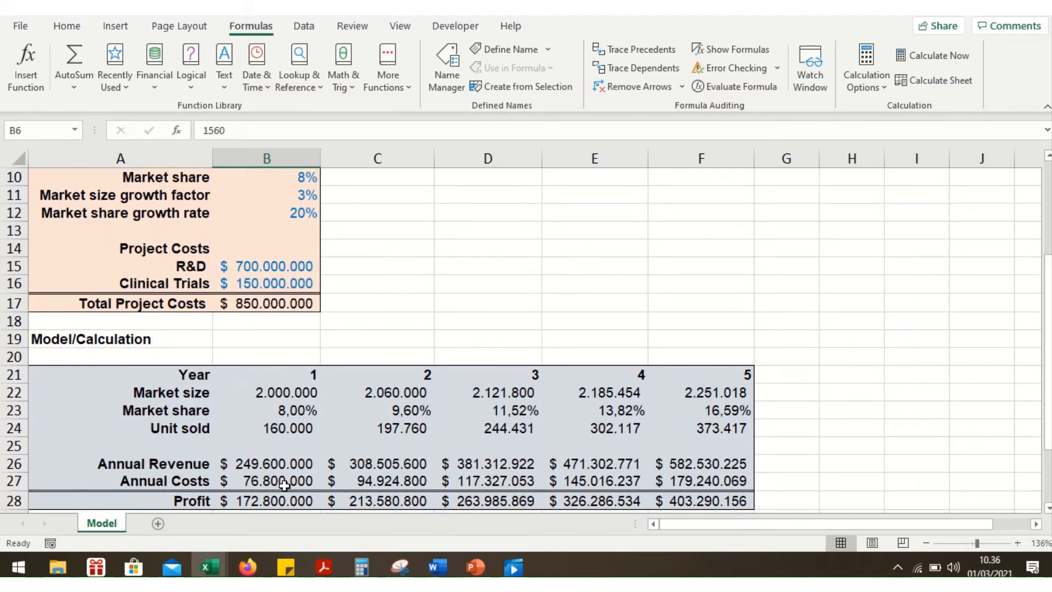
left_click(282, 465)
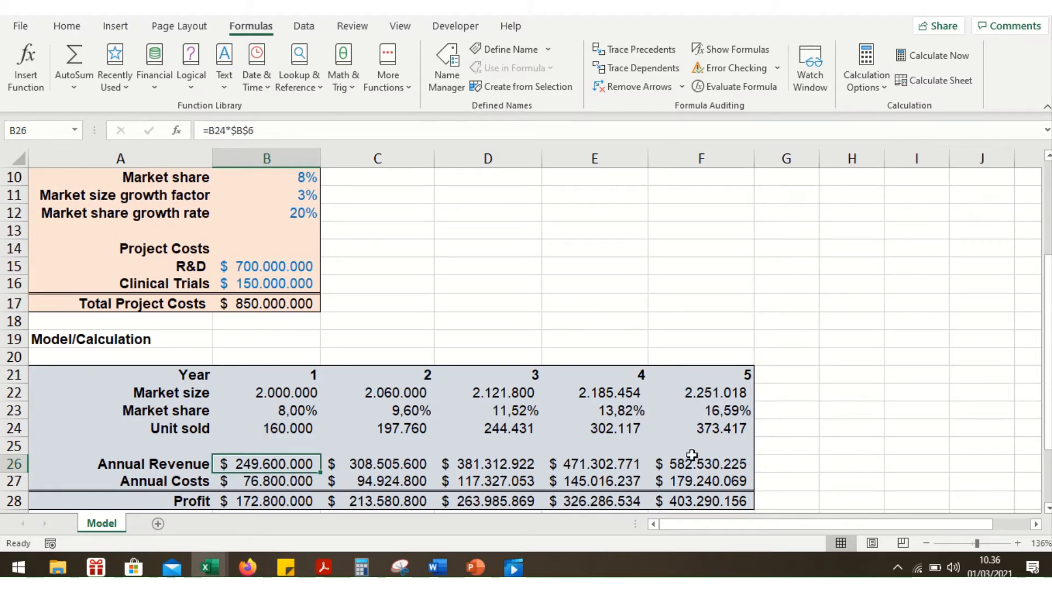
Review the year 1 annual costs formula in B27 against the units sold and the unit (monthly Rx) cost input.
left_click(239, 481)
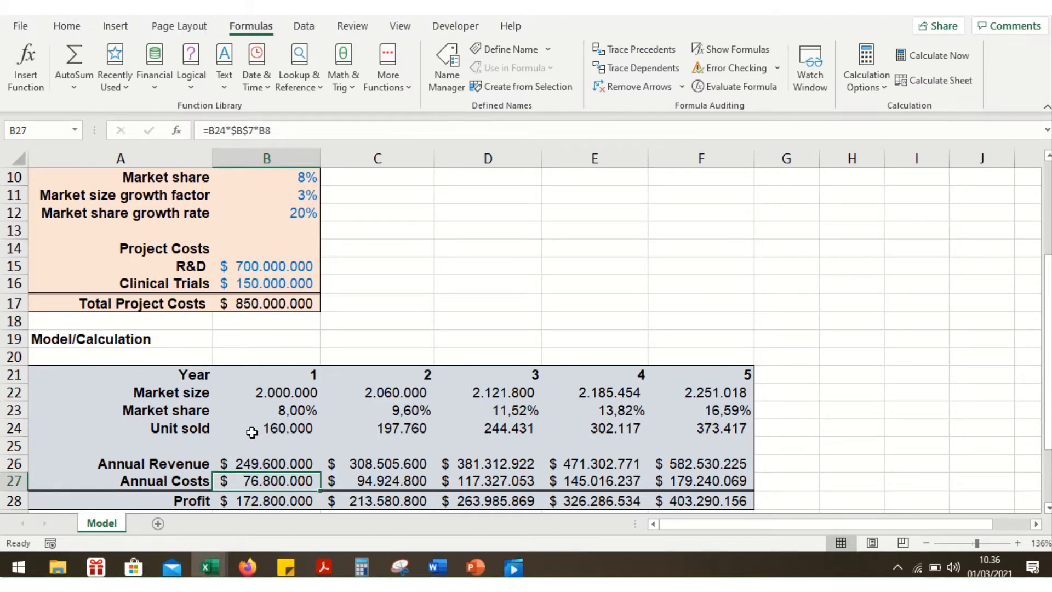
left_click(180, 480)
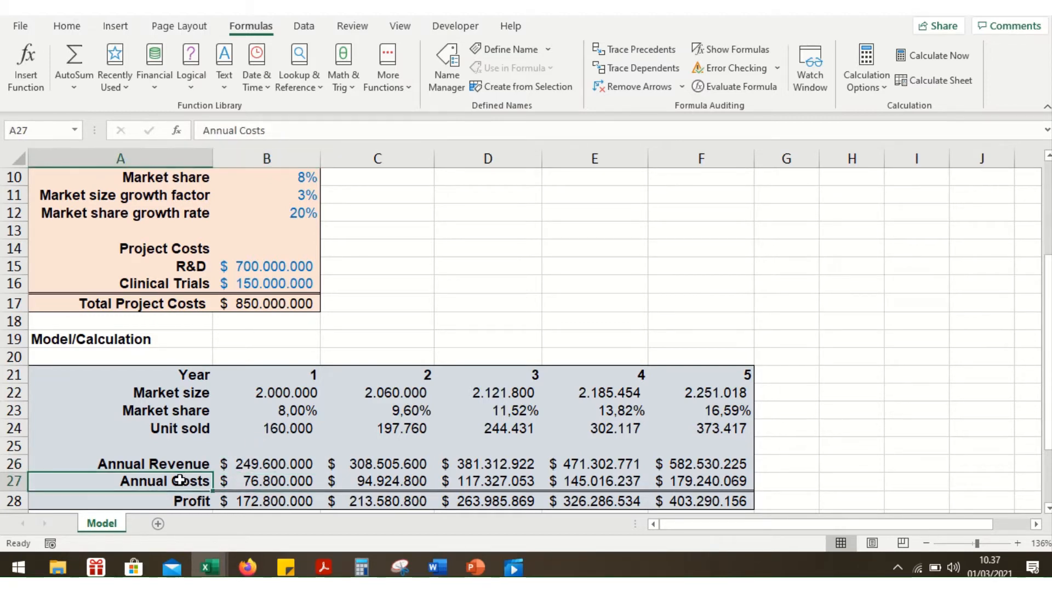
left_click(275, 428)
scroll(275, 428, "up", 2)
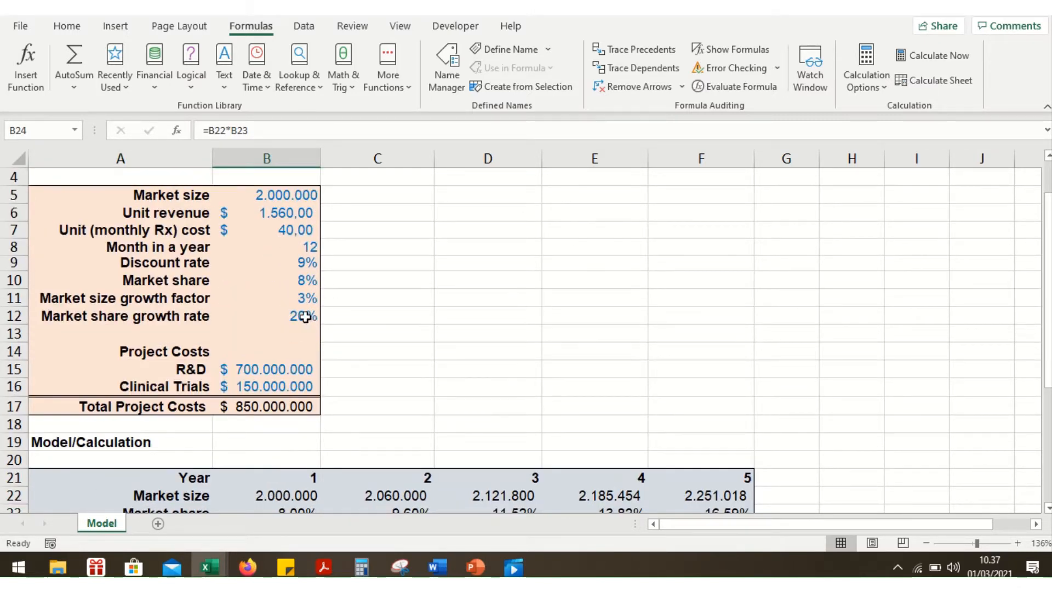
left_click(297, 229)
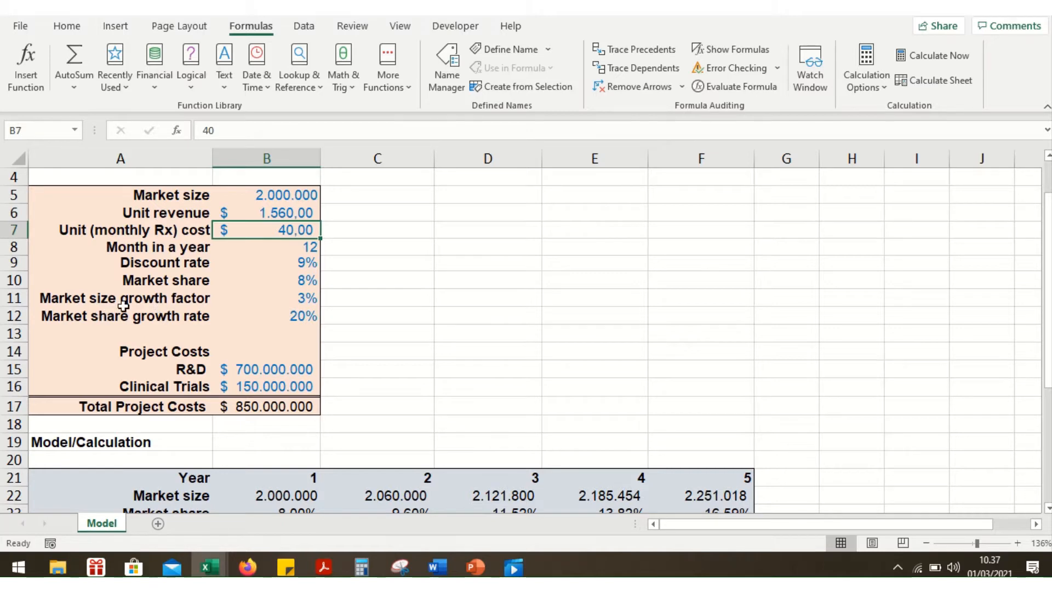
scroll(242, 359, "down", 3)
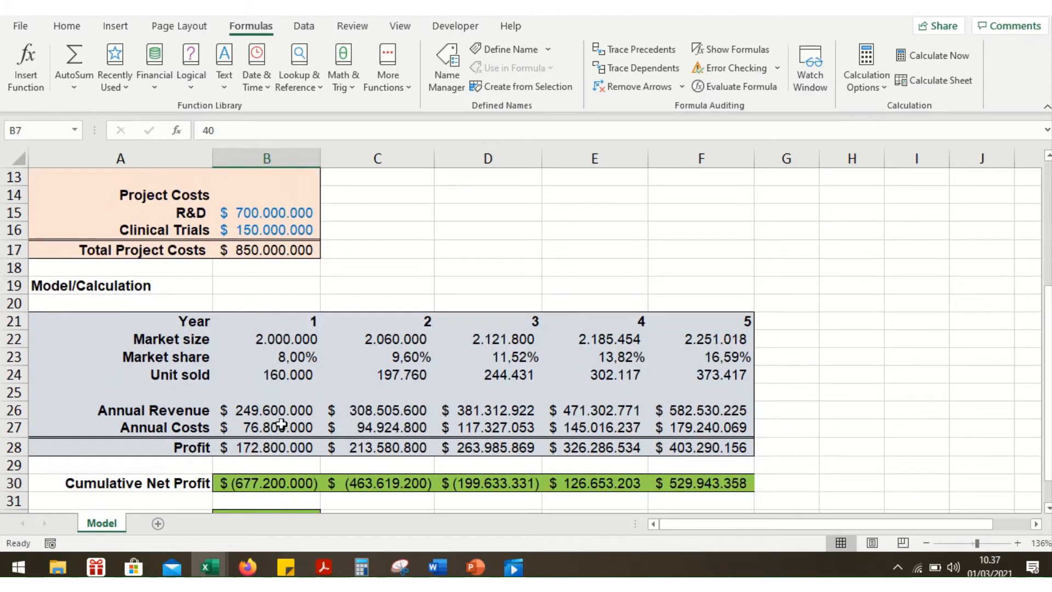
Check how the year 1 profit formula in B28 draws on the annual revenue and annual costs.
left_click(281, 407)
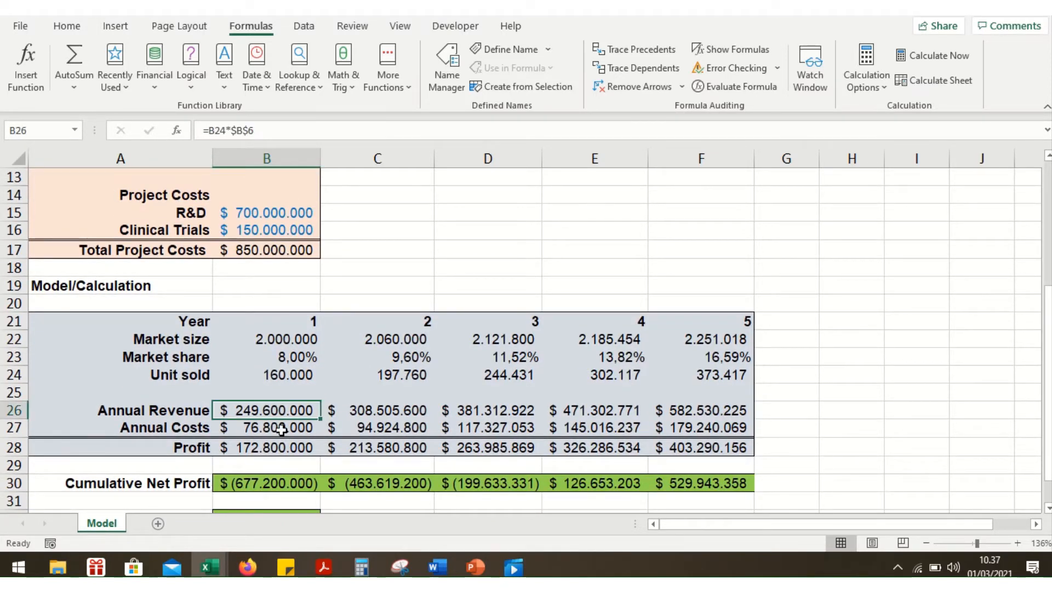
left_click(281, 429)
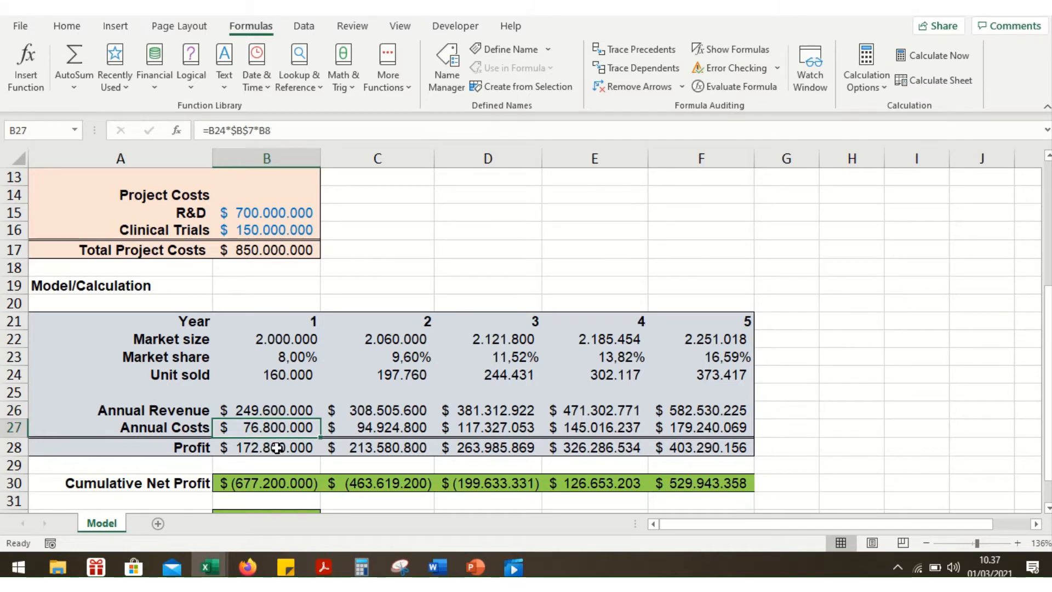
left_click(234, 446)
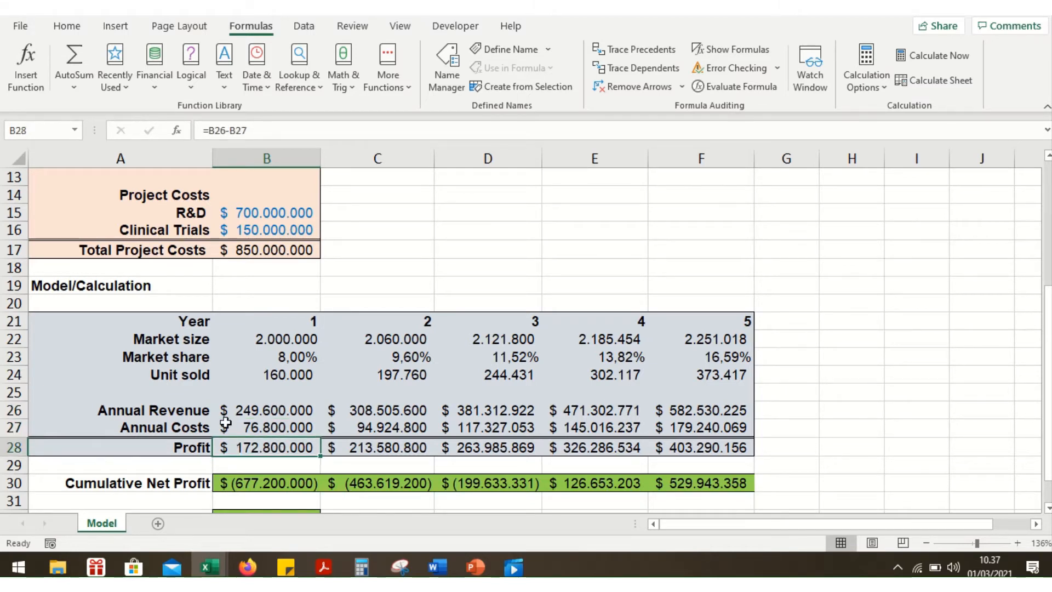
left_click(249, 427)
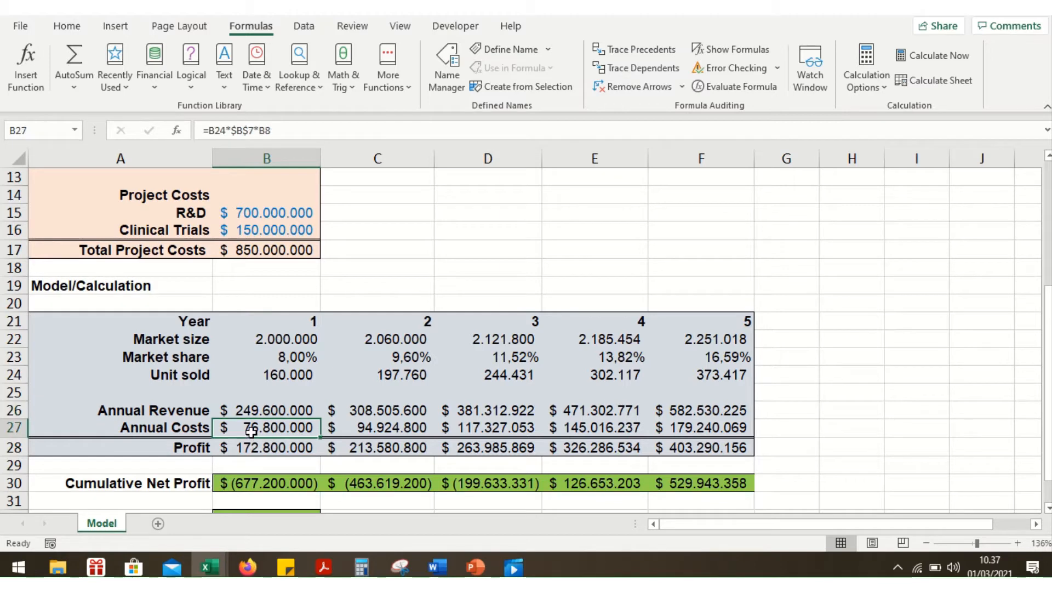
left_click(256, 448)
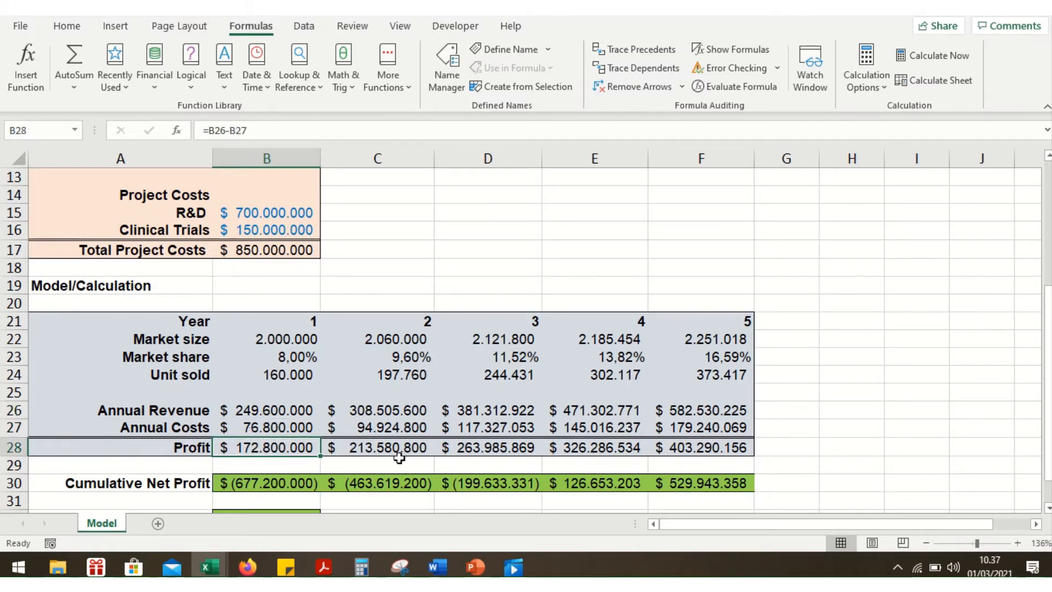
Inspect the year 1 cumulative net profit formula in B30 and its references to the profit and total project costs.
scroll(399, 457, "down", 1)
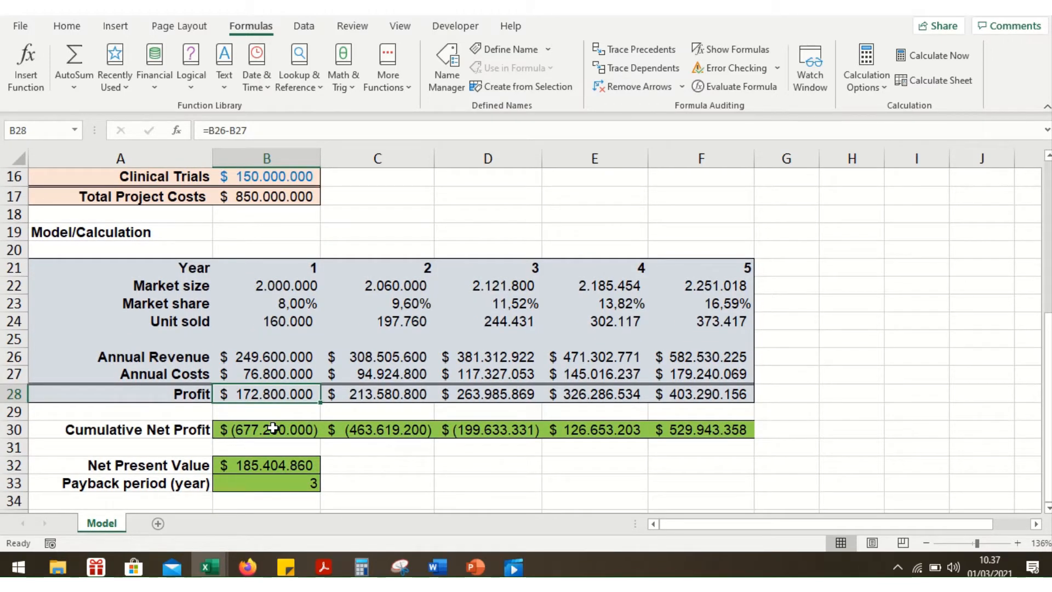
left_click(272, 428)
double_click(272, 428)
scroll(274, 430, "up", 1)
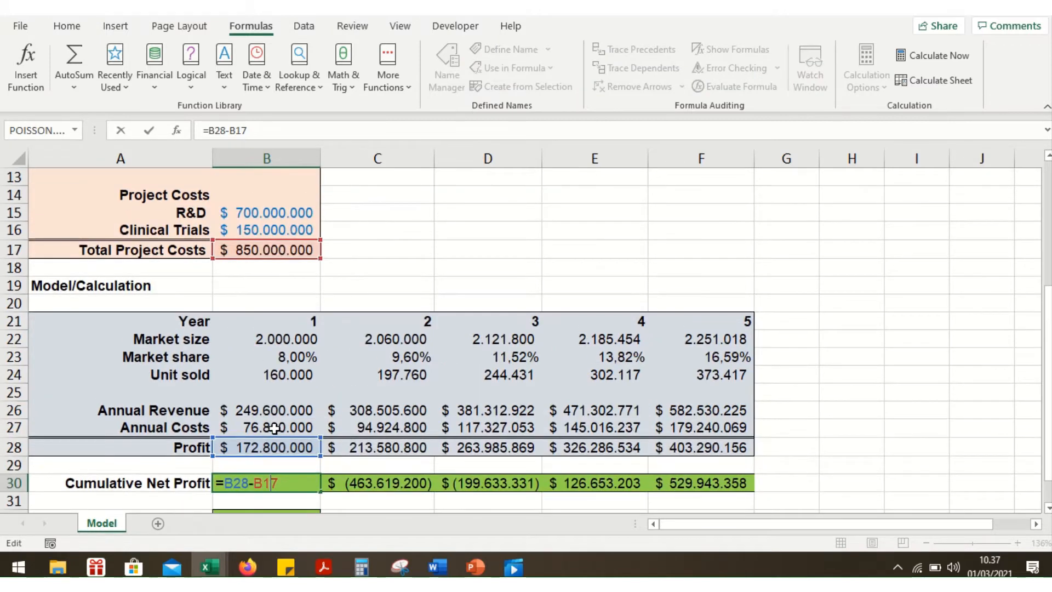
scroll(274, 430, "down", 1)
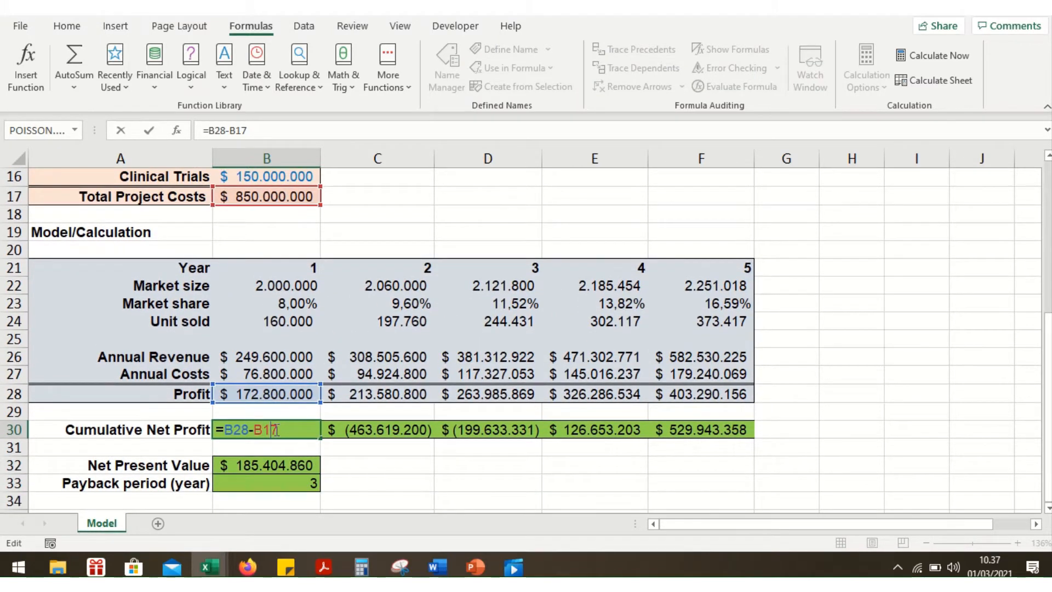
key("Return")
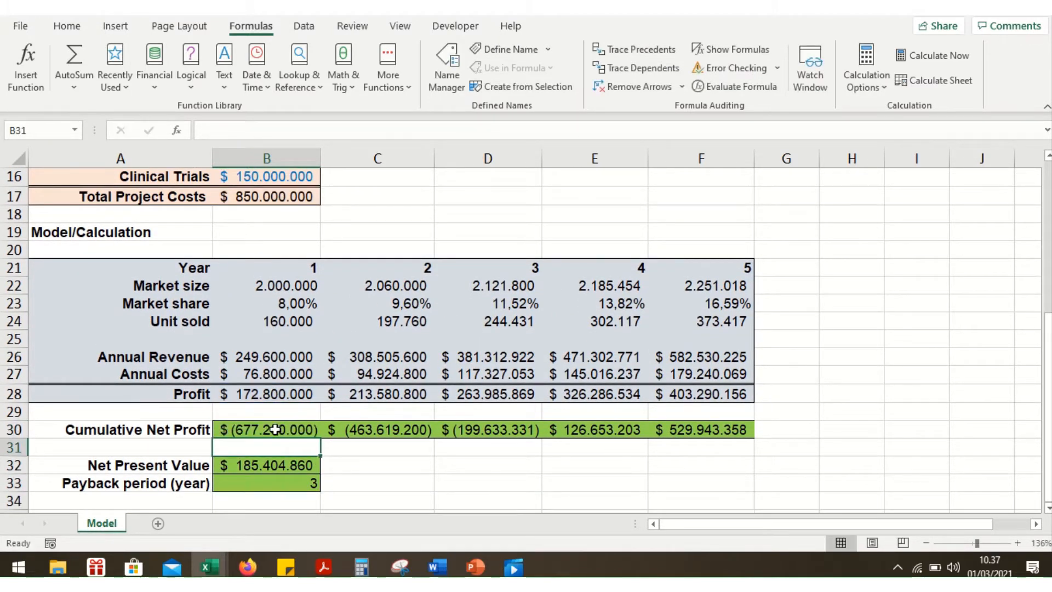
left_click(268, 430)
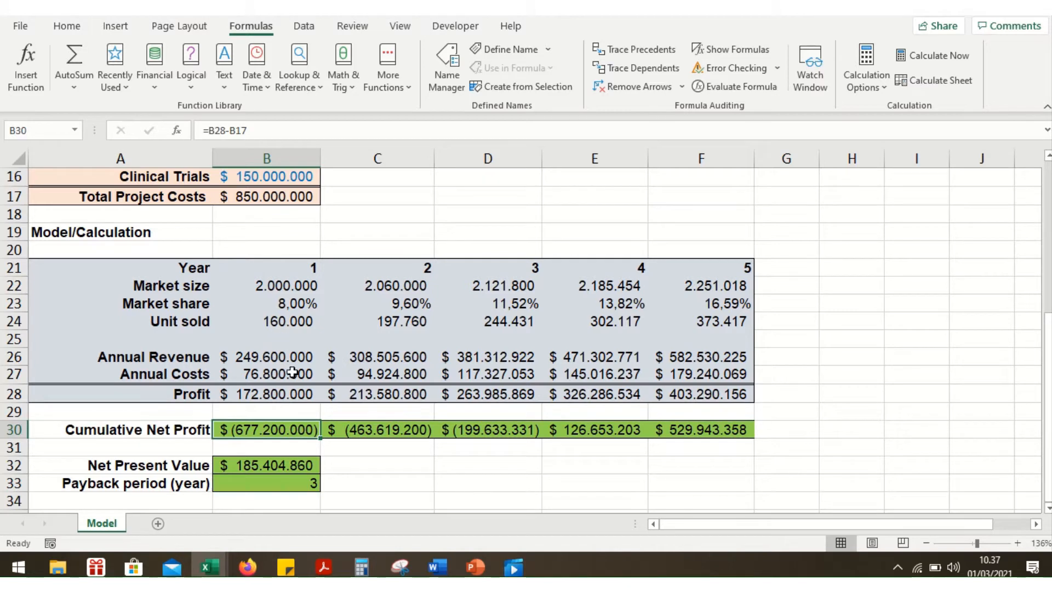
double_click(286, 428)
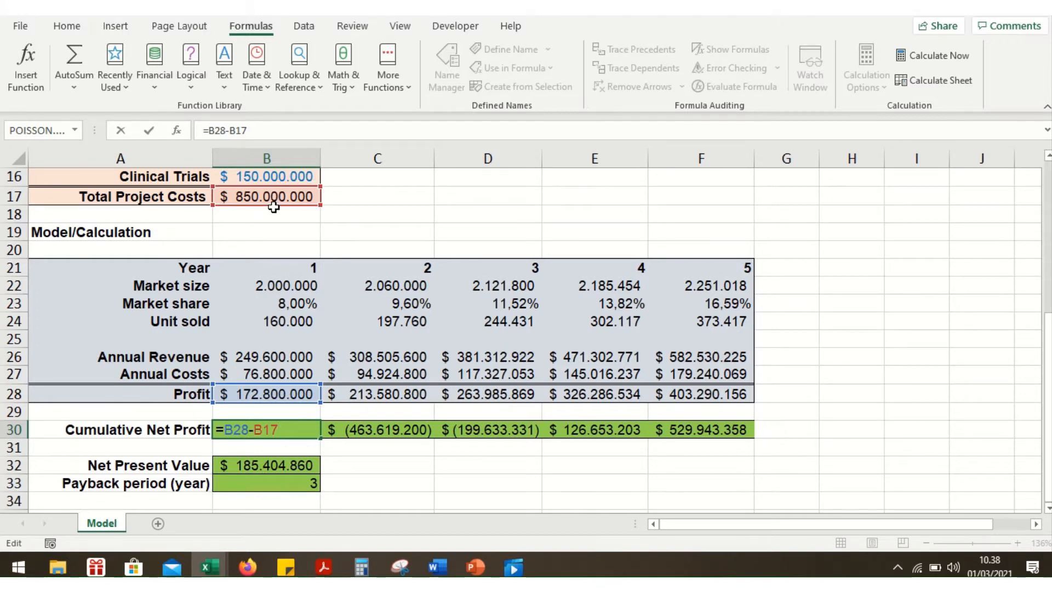
key("Return")
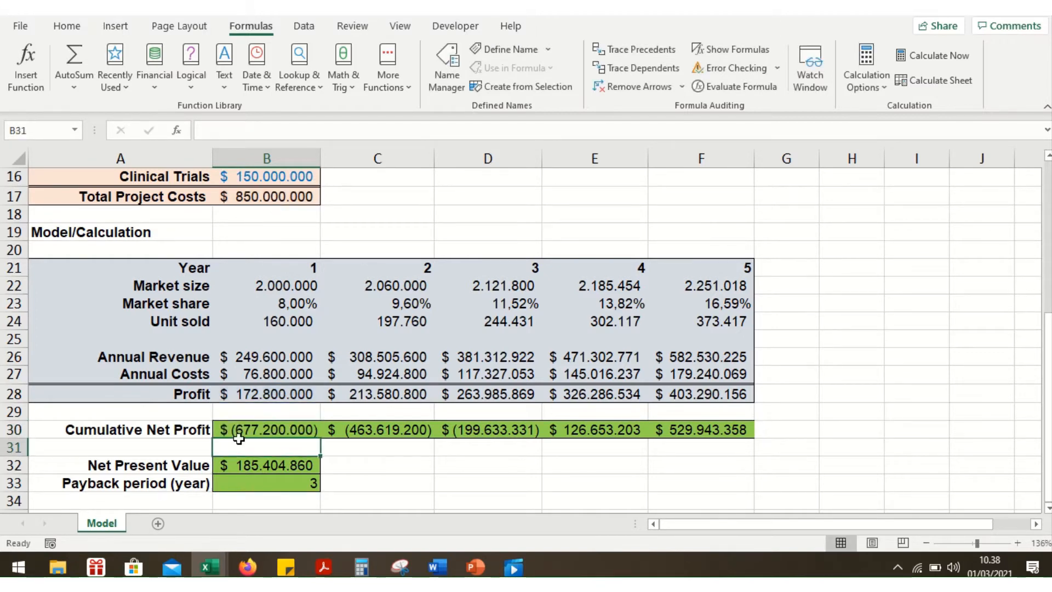
left_click(294, 425)
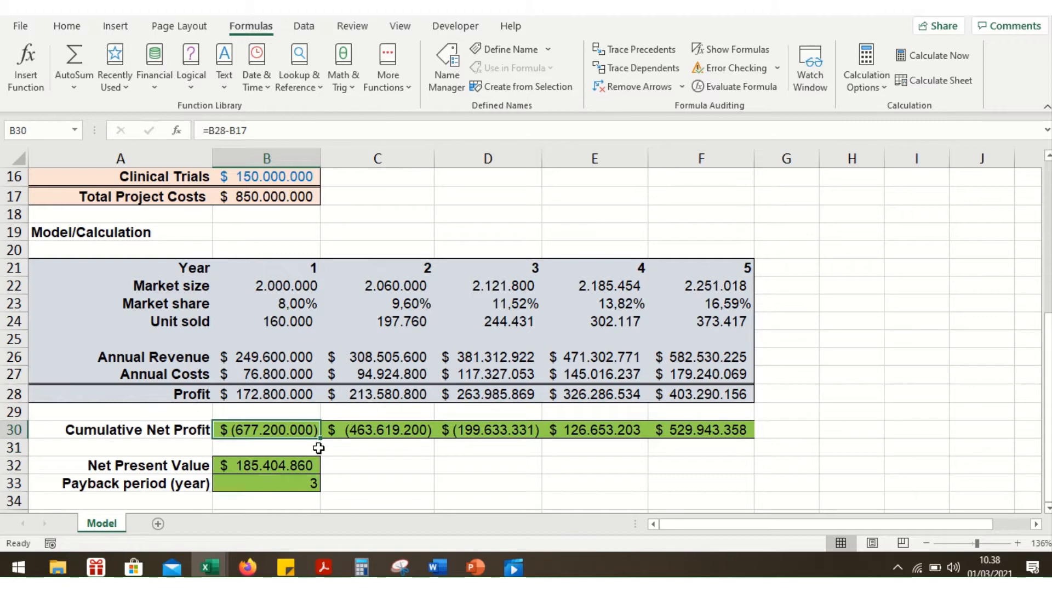
Inspect how the year 2 and 3 cumulative net profit formulas combine each year's profit with the previous cumulative amount.
left_click(350, 429)
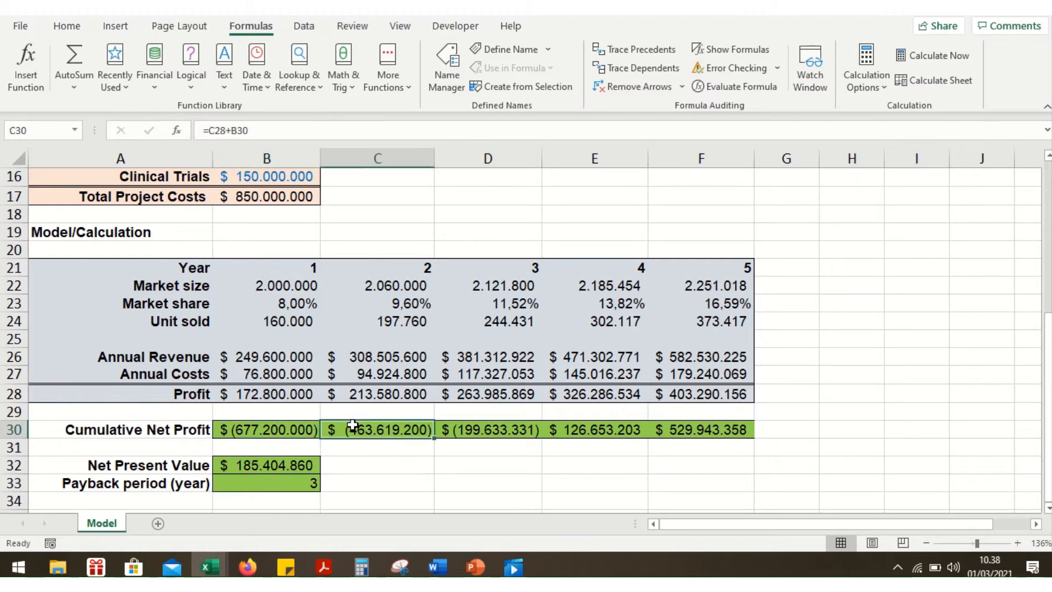
double_click(352, 429)
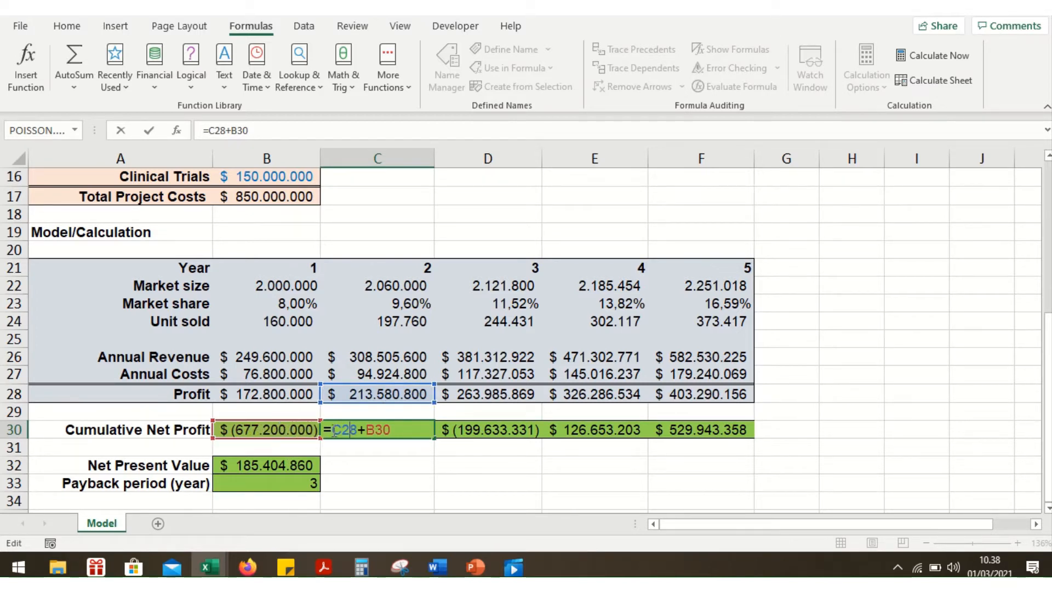
key("Return")
left_click(488, 429)
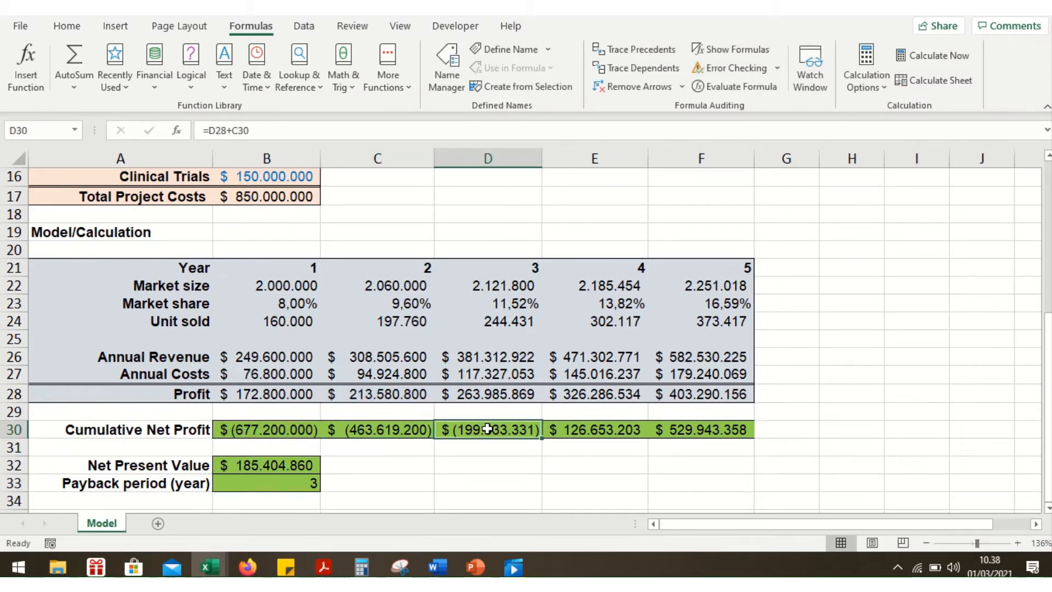
double_click(488, 429)
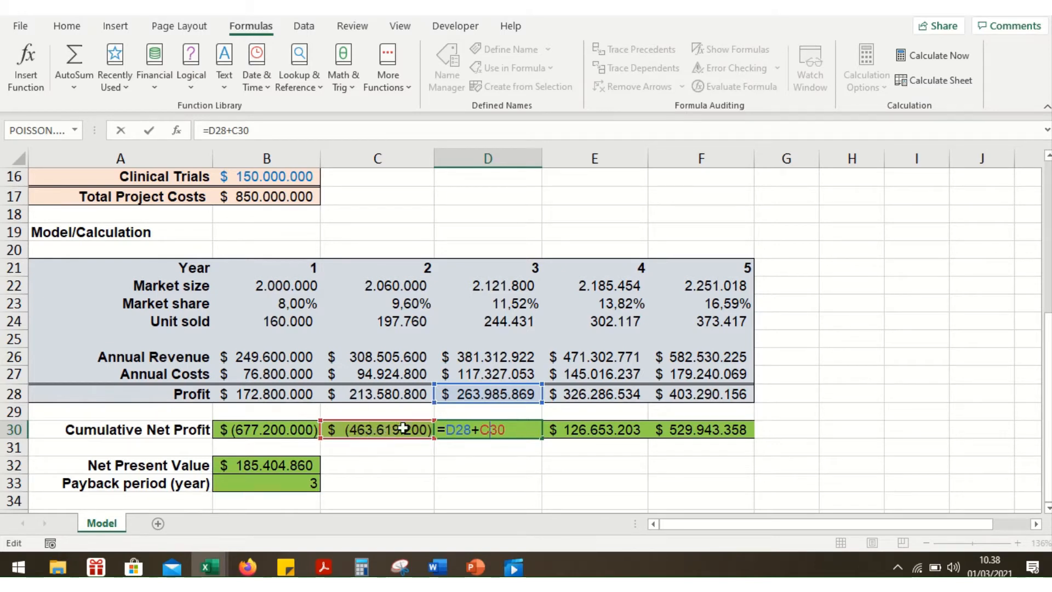
key("Return")
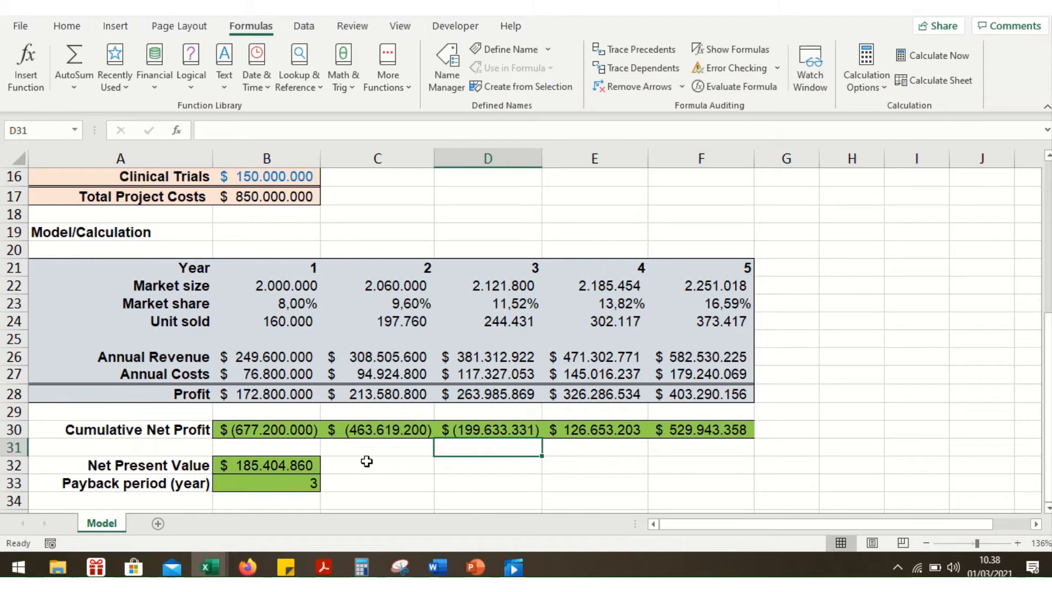
Inspect the net present value formula in B32 and its references to the discount rate, yearly profits and total project costs.
left_click(256, 467)
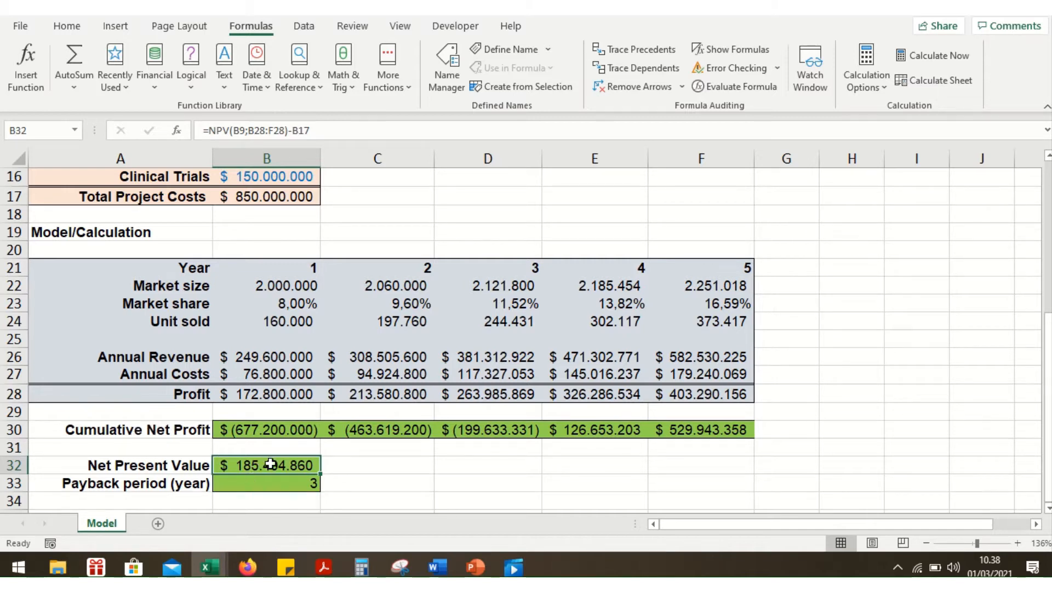
double_click(272, 464)
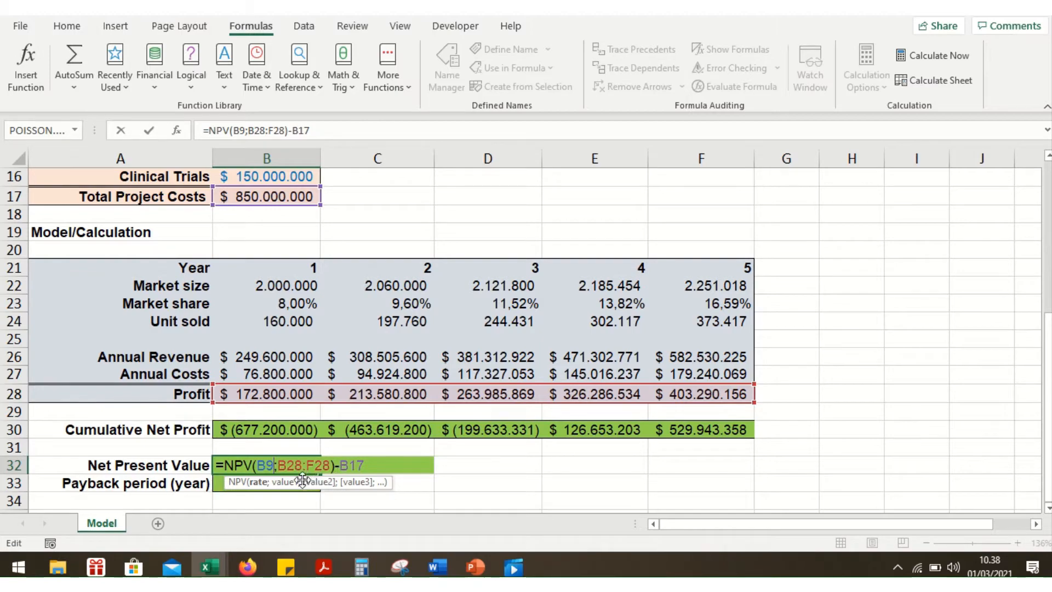
scroll(299, 355, "up", 3)
scroll(300, 355, "up", 2)
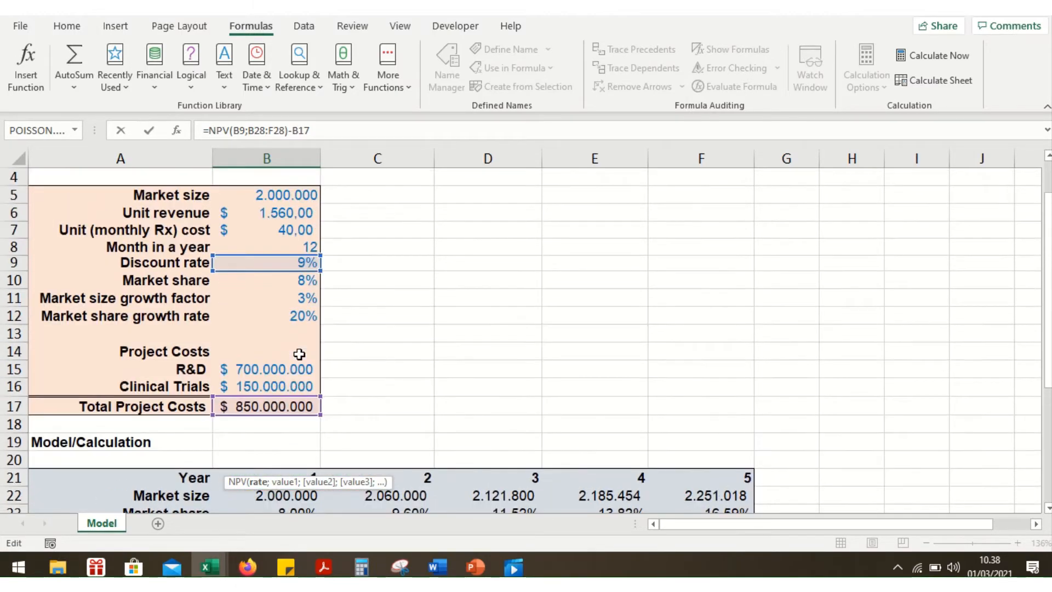
scroll(296, 364, "down", 4)
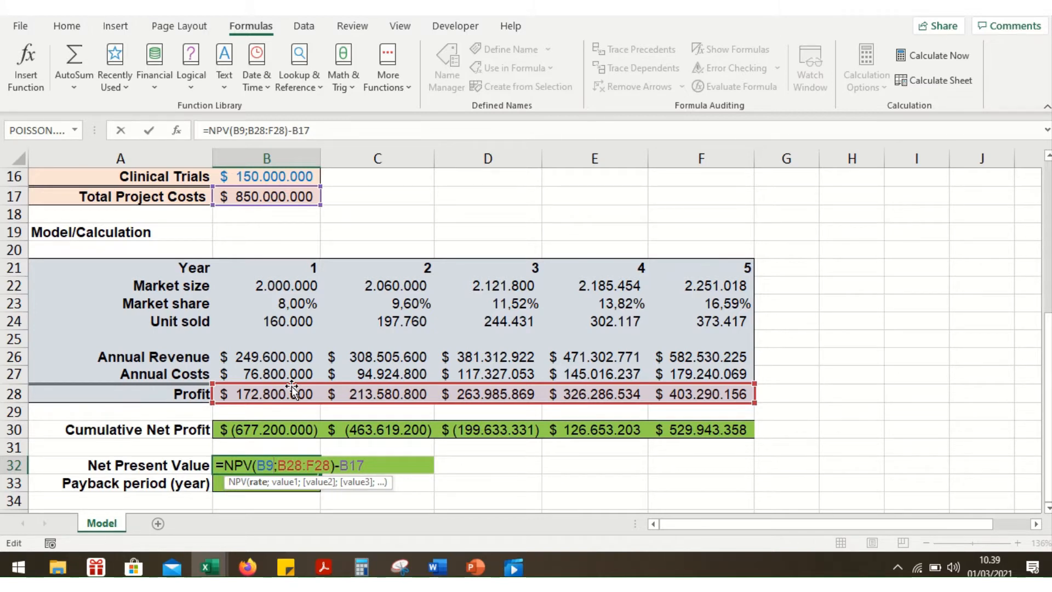
mouse_move(463, 18)
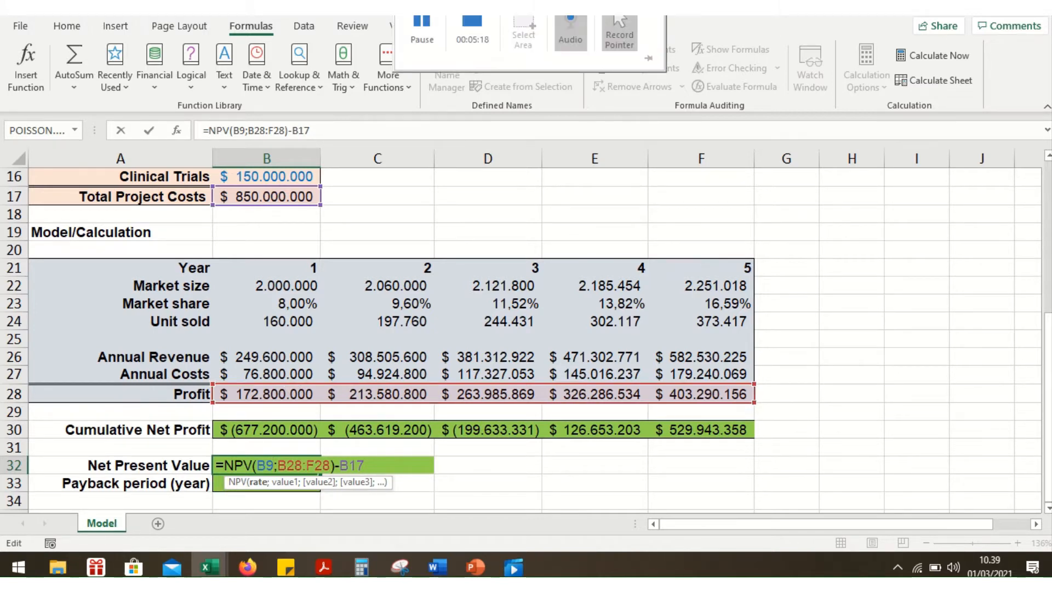
left_click(466, 24)
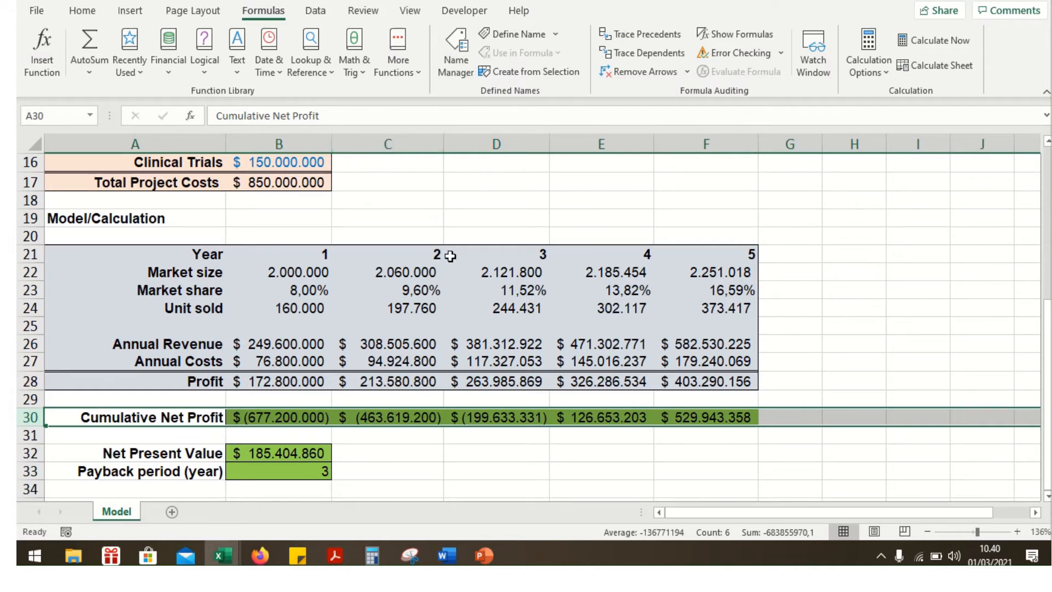
Recheck each argument of the NPV formula in B32 against the discount rate input, the profit row and the project costs.
left_click(301, 452)
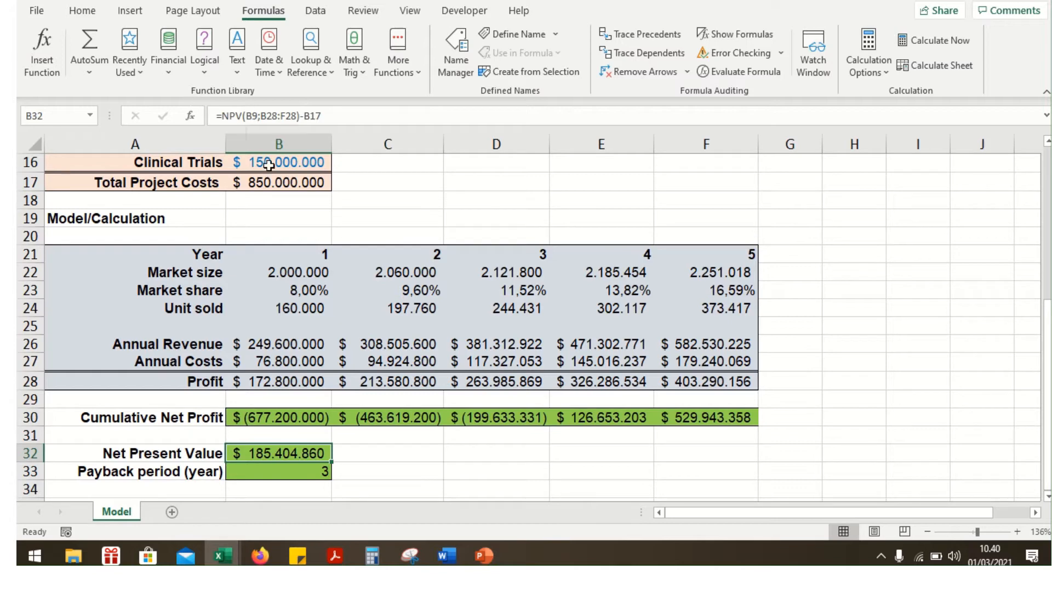
left_click(258, 115)
scroll(297, 307, "up", 3)
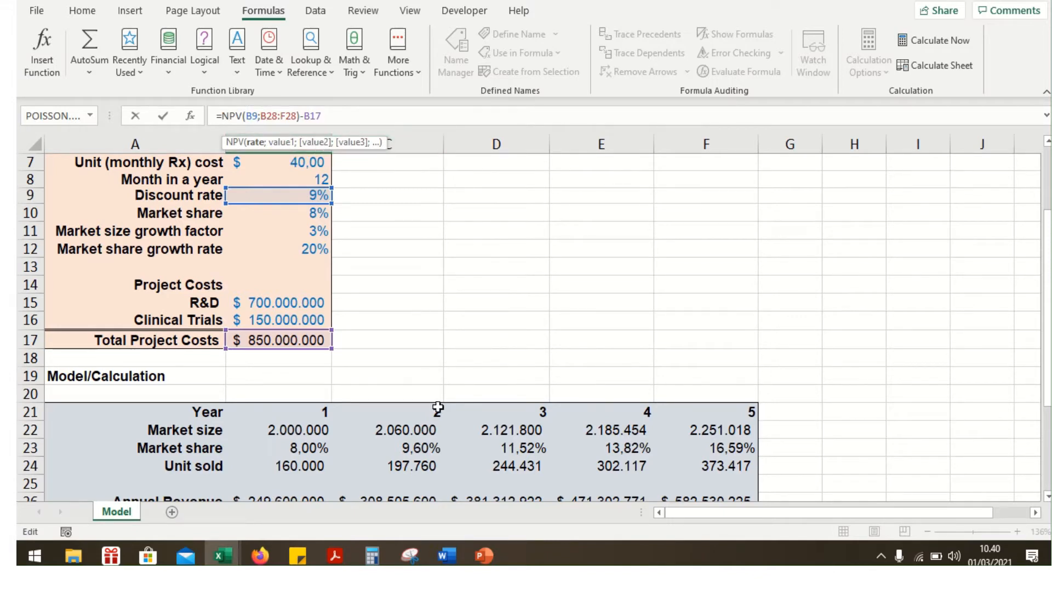
scroll(433, 408, "down", 2)
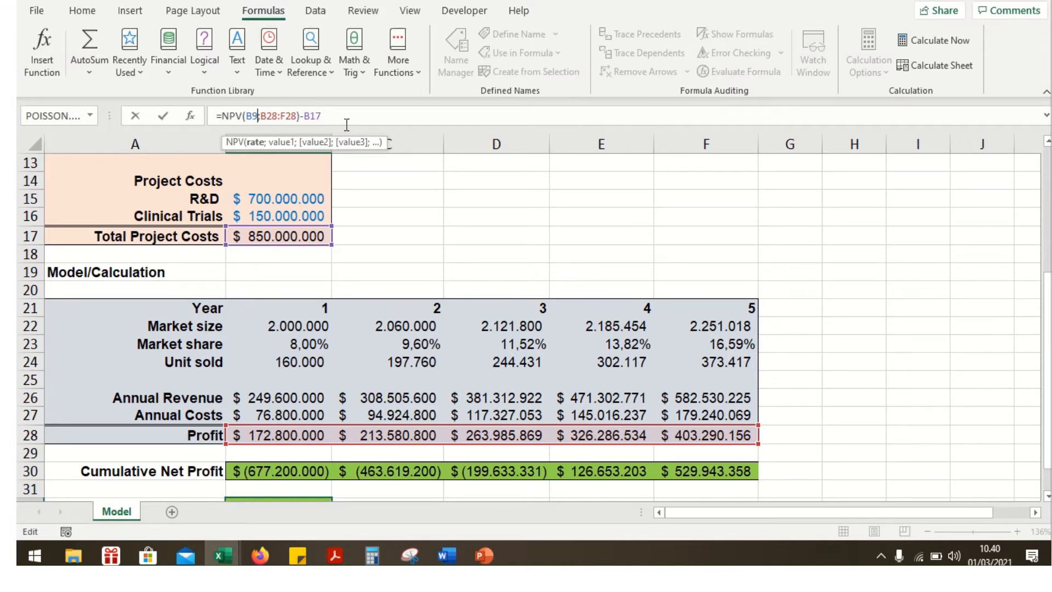
key("Return")
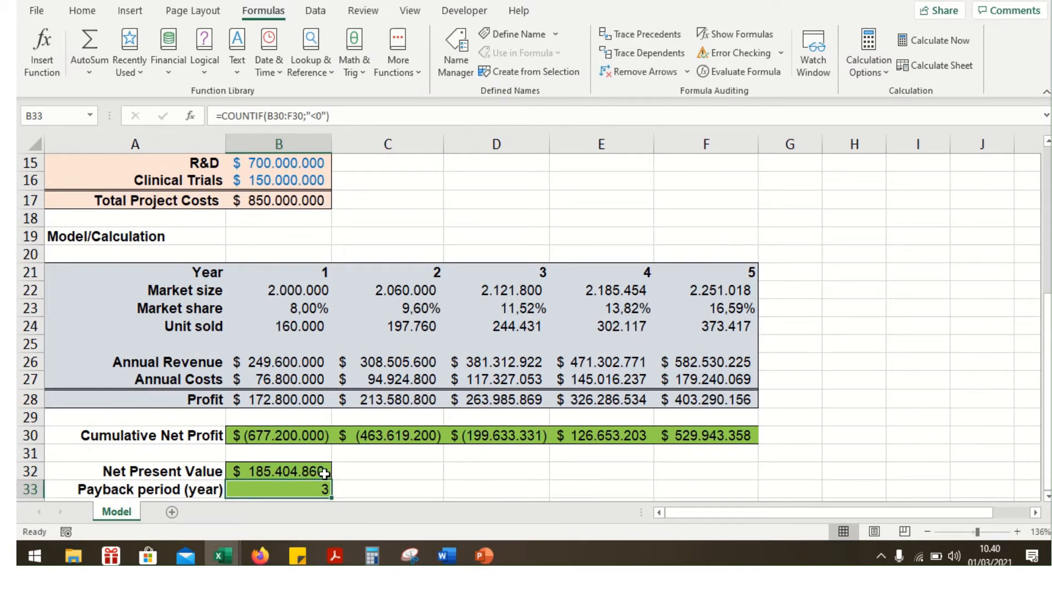
Examine the payback period formula in B33, including its COUNTIF range over cumulative net profit and its criterion.
double_click(312, 490)
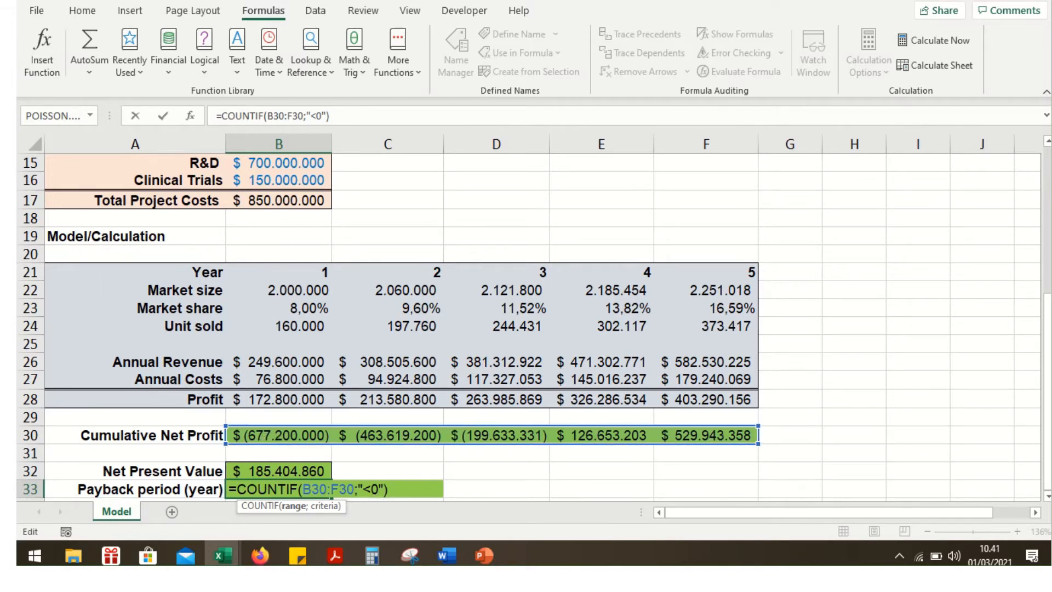
key("Return")
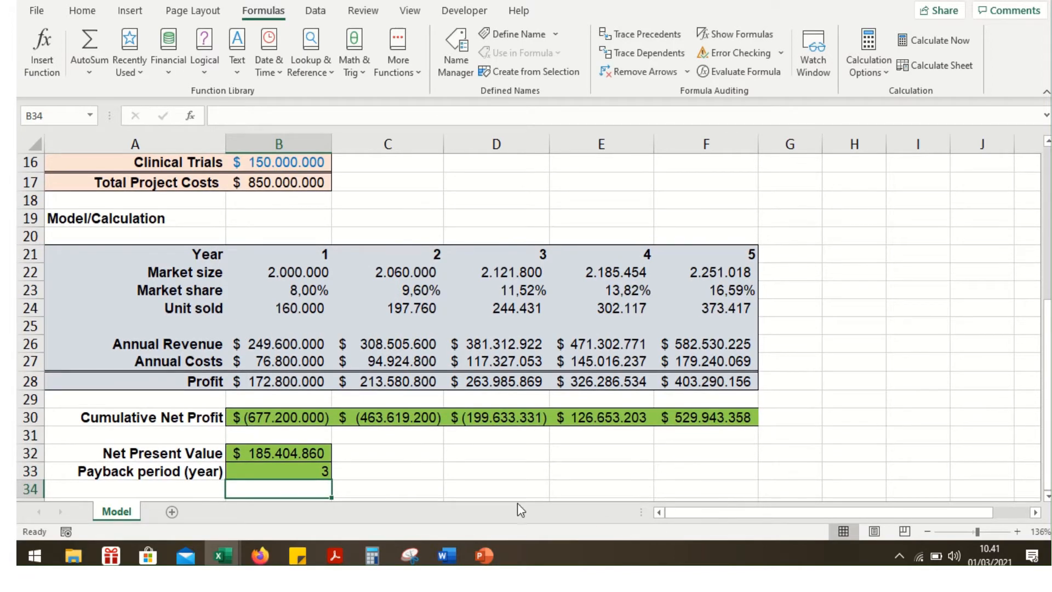
left_click(313, 472)
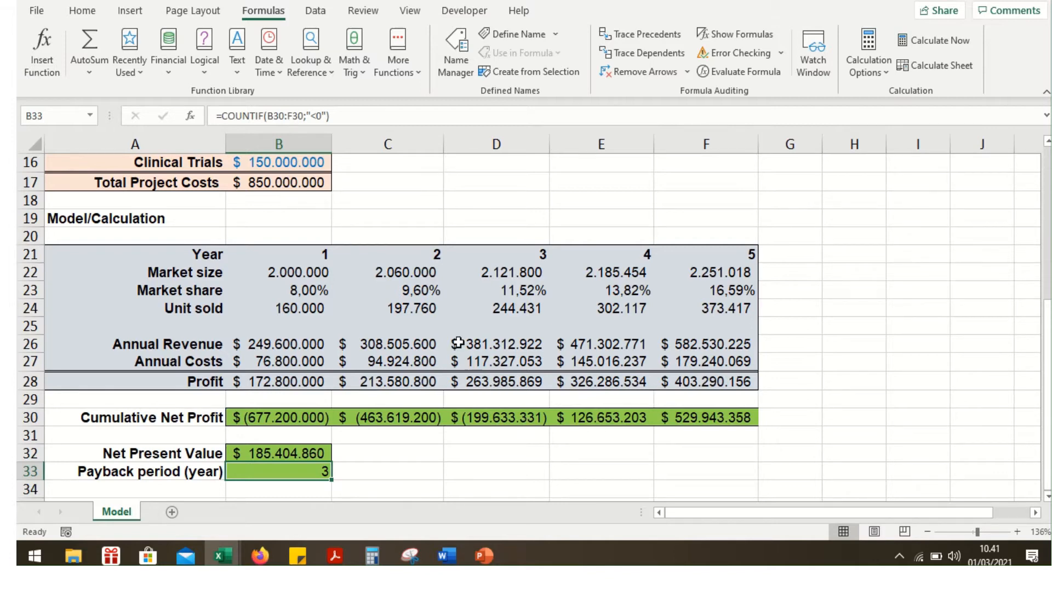
mouse_move(482, 2)
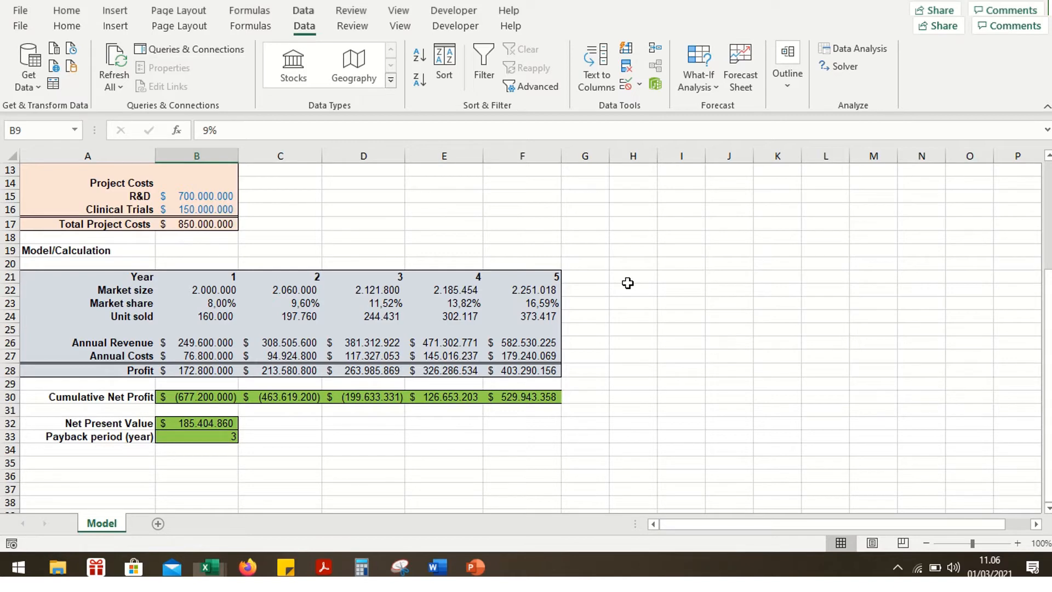
mouse_move(465, 6)
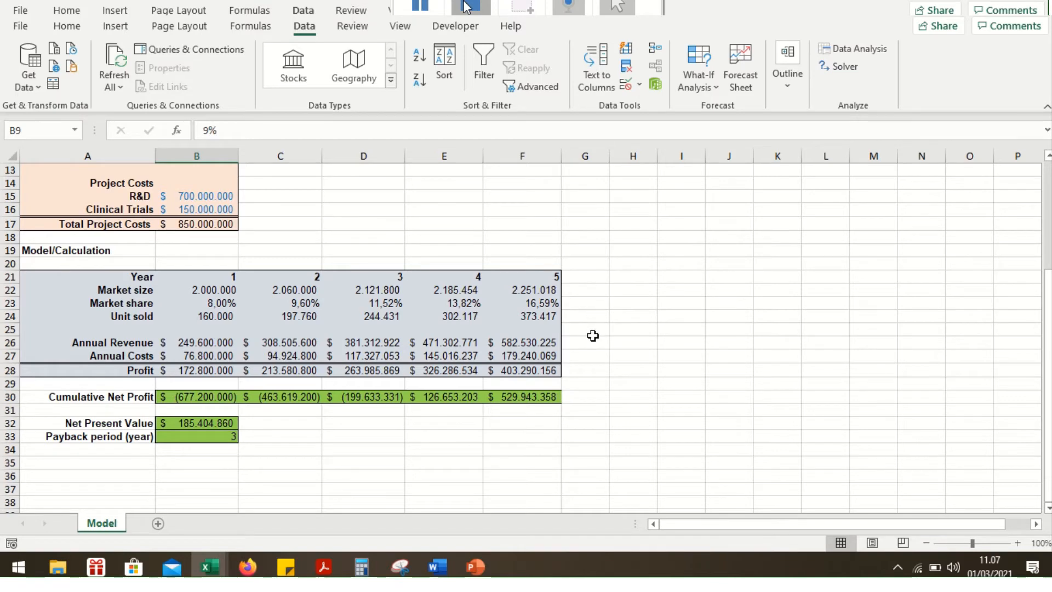
scroll(587, 319, "up", 3)
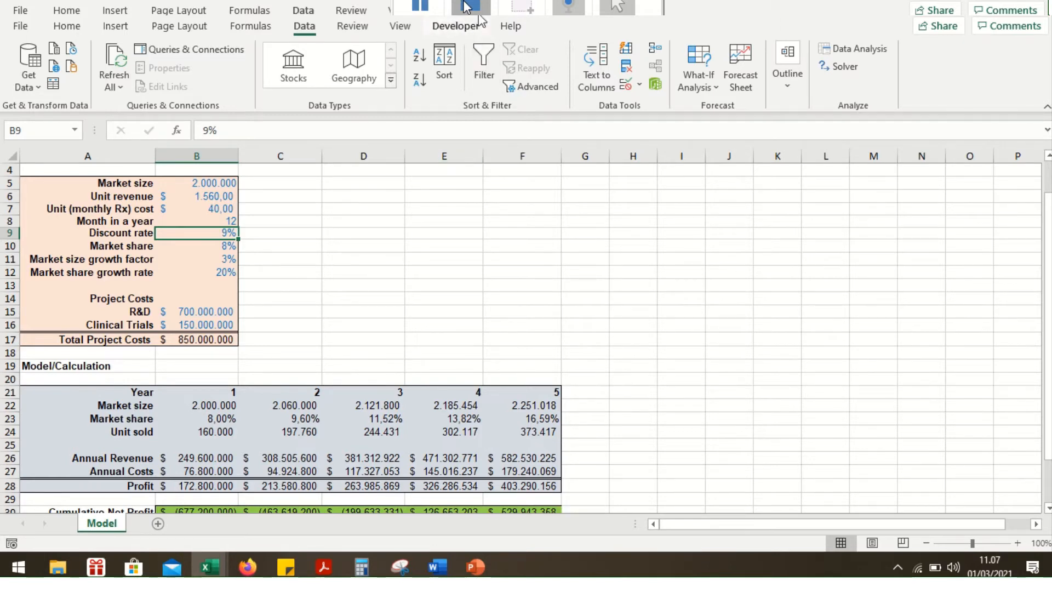
Check the ribbon customization settings in the Excel options, then close them without making changes.
left_click(6, 27)
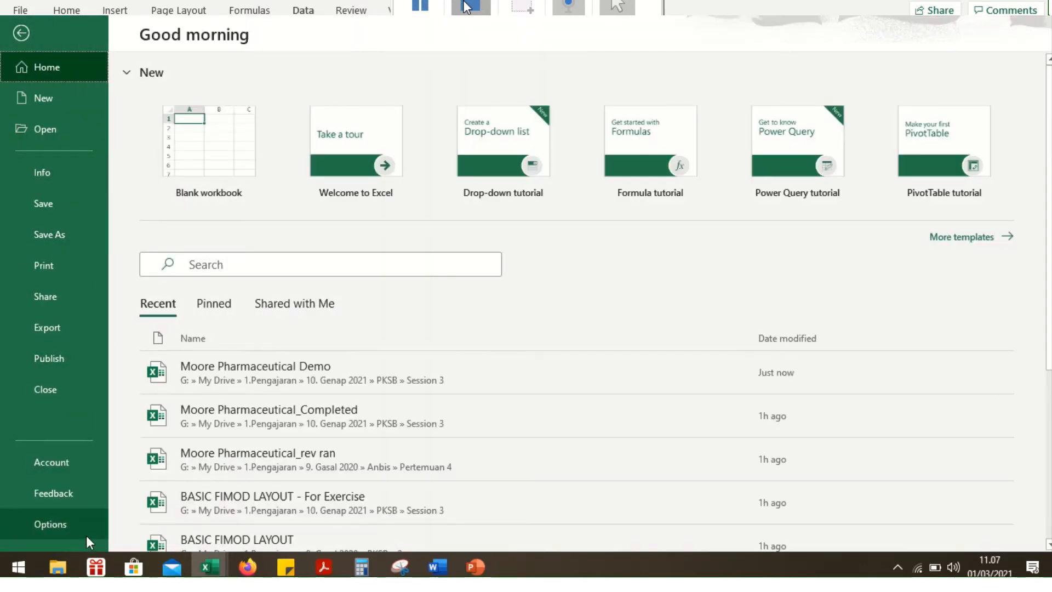
key("Escape")
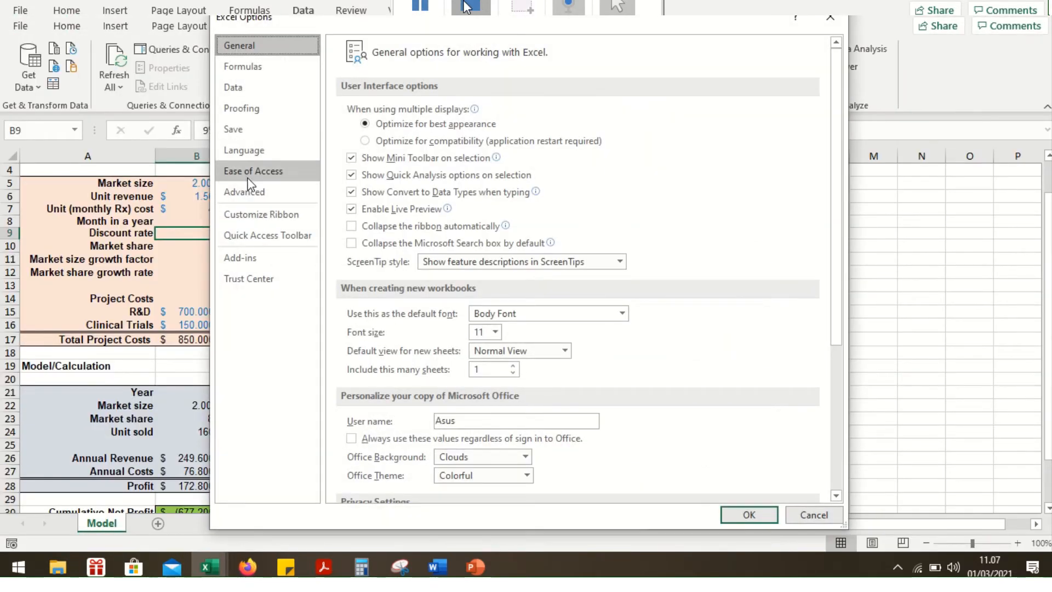
left_click(297, 213)
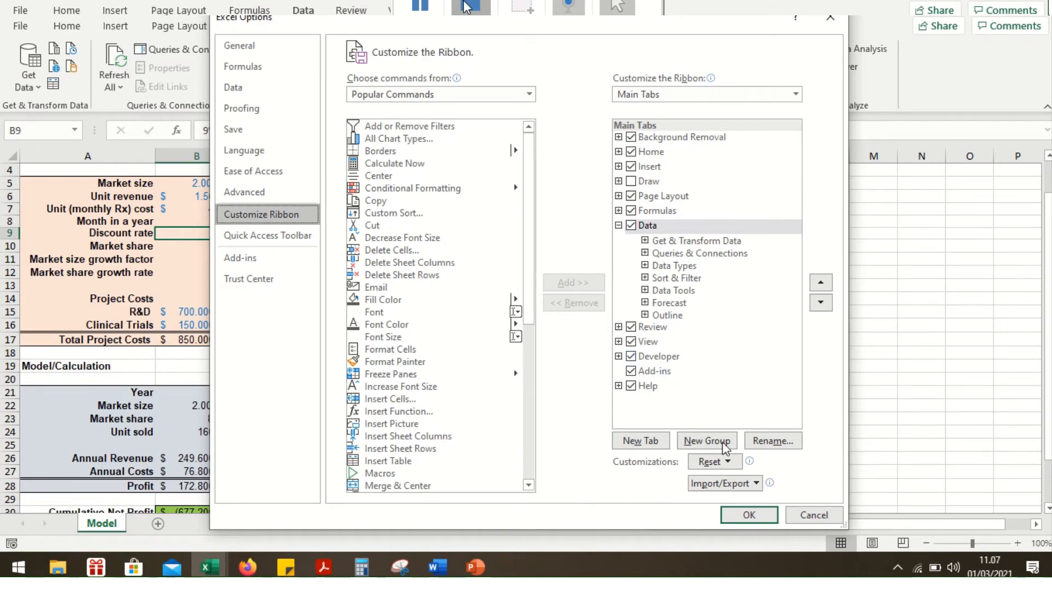
left_click(747, 518)
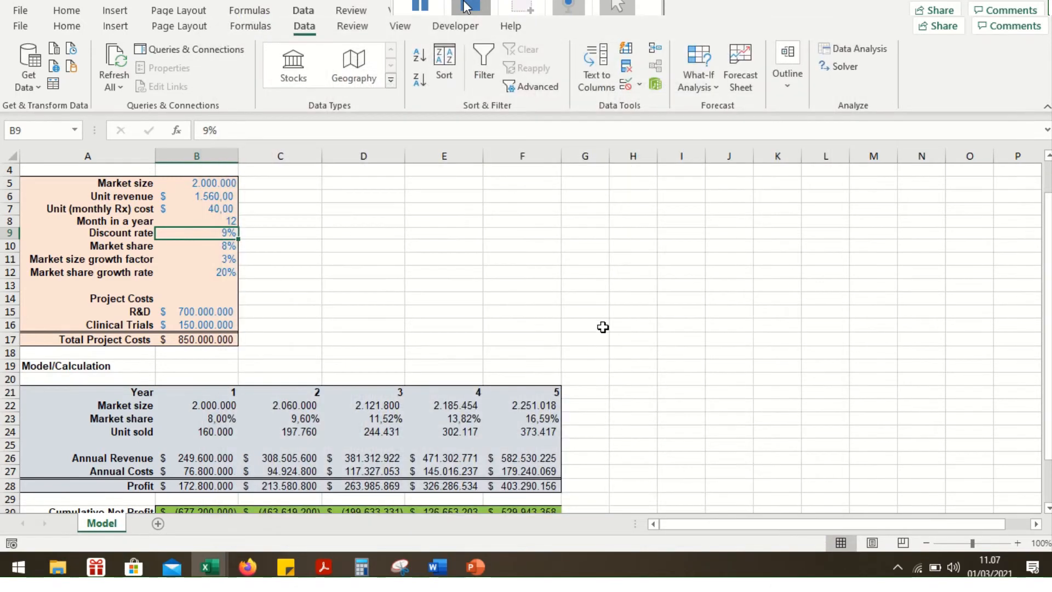
Enter 9% in A37, below the payback period, as the first discount rate of a new input list.
left_click(595, 324)
left_click(203, 232)
scroll(590, 318, "down", 1)
scroll(589, 318, "down", 4)
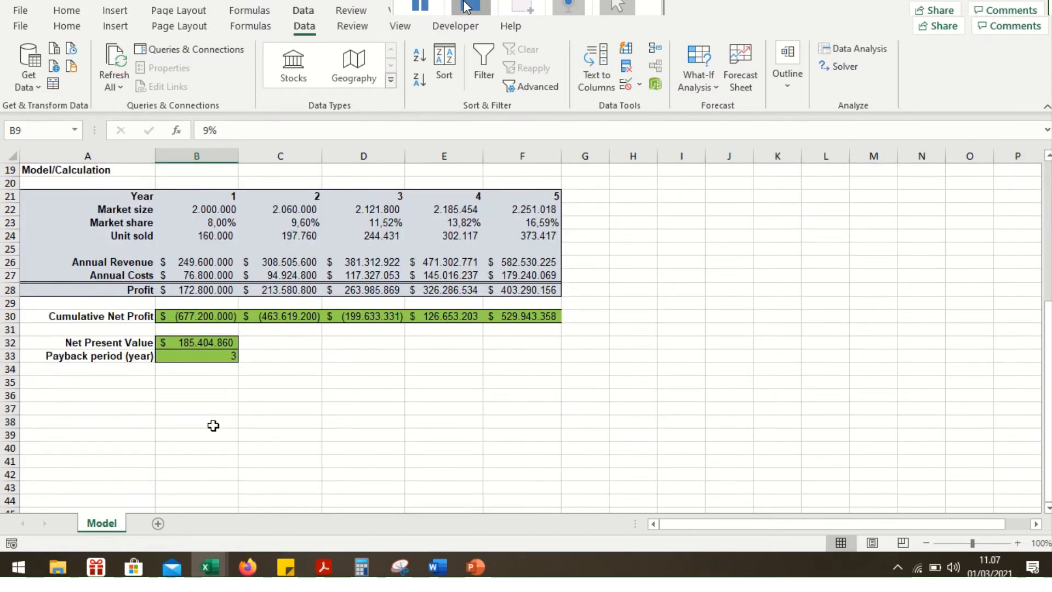
left_click(89, 409)
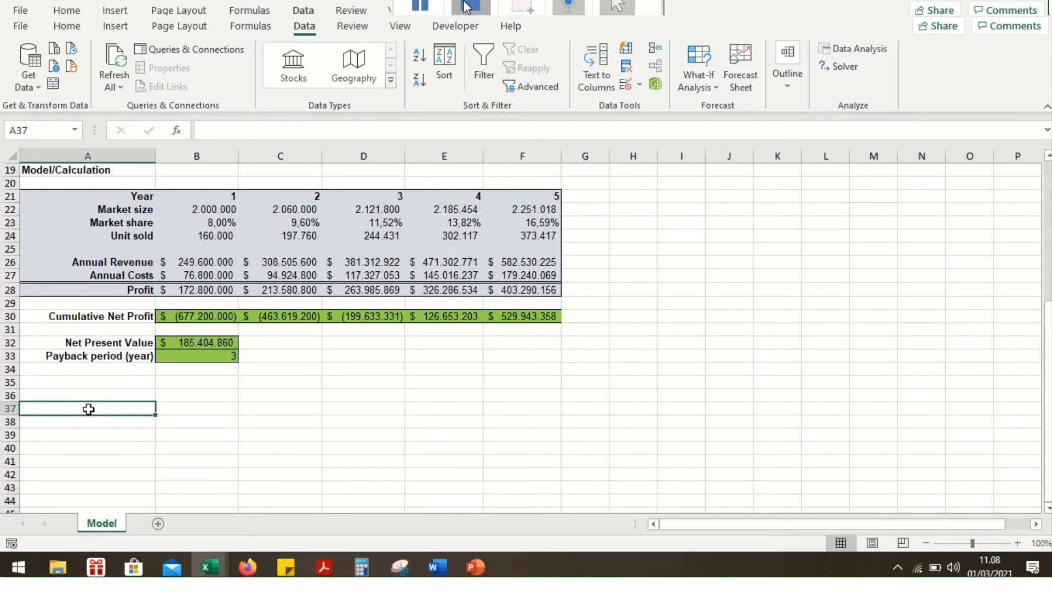
type("9%")
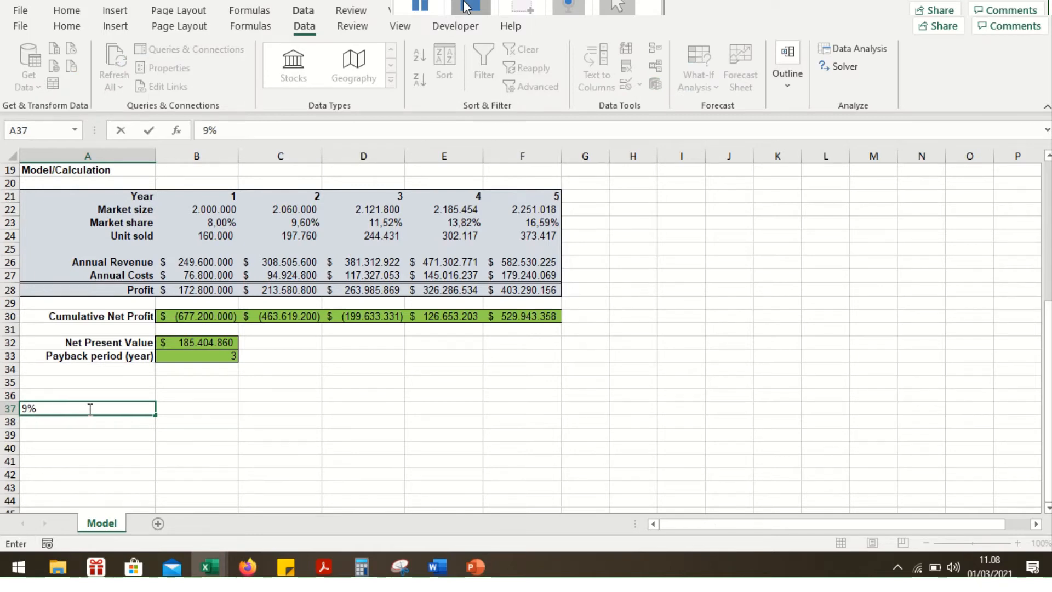
key("Return")
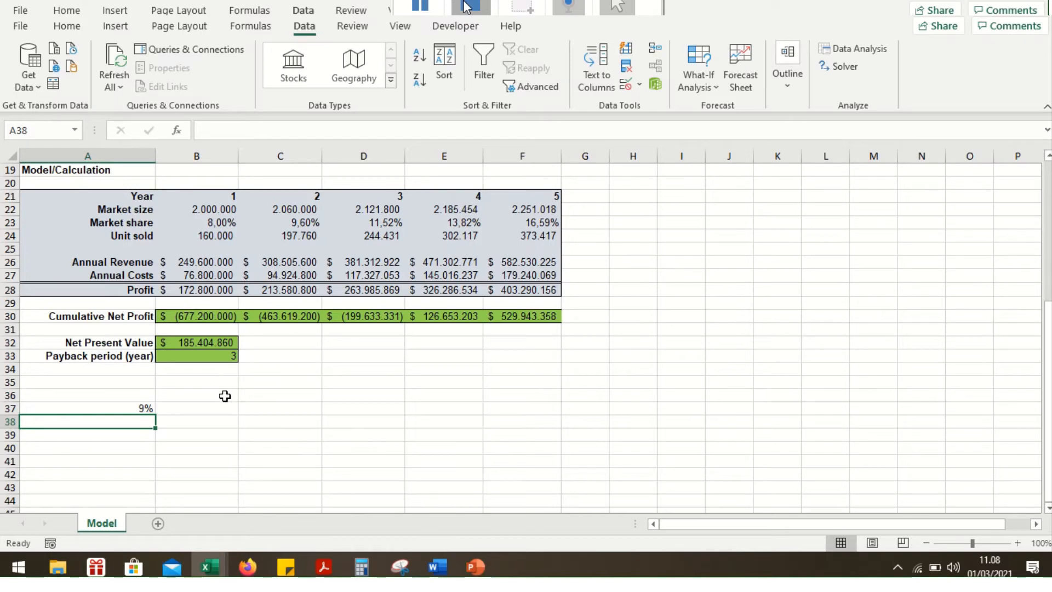
Label A36 as Input and enter 0,5% in B36 as the increment for the rate list.
left_click(142, 395)
type("Input")
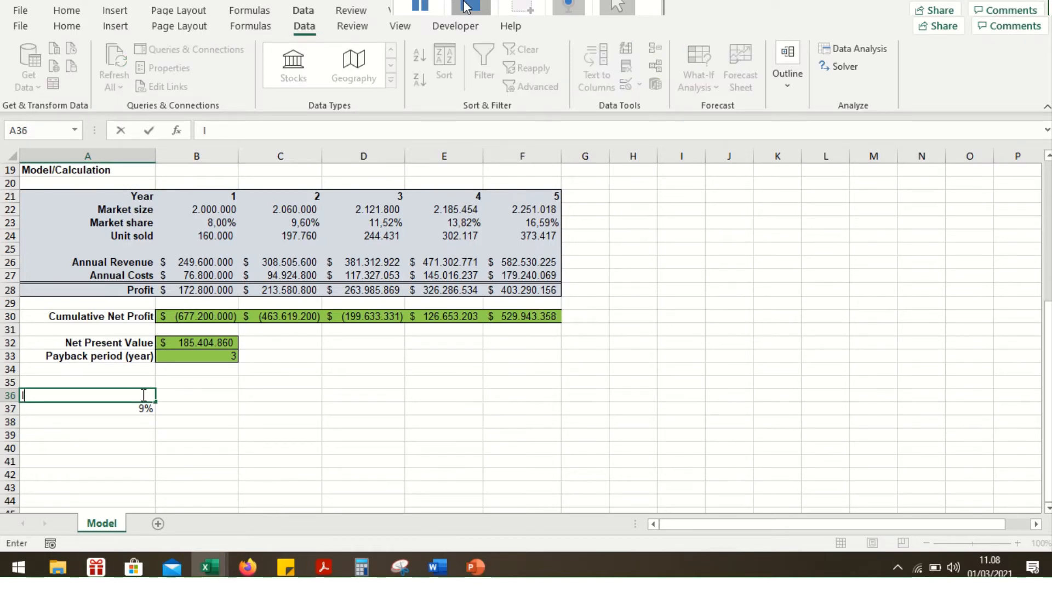
key("Tab")
type("0,5%")
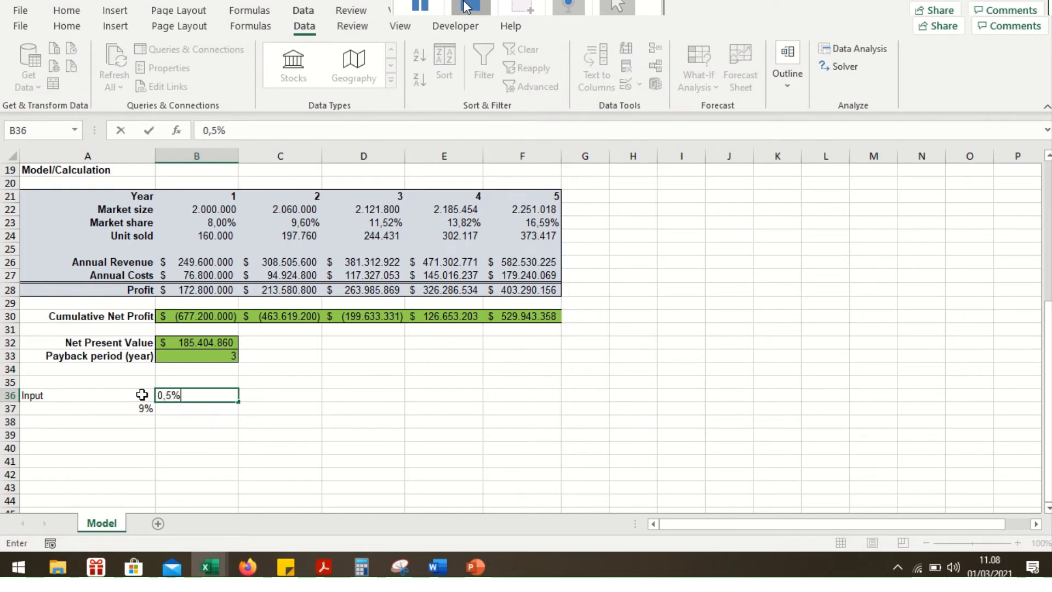
key("Return")
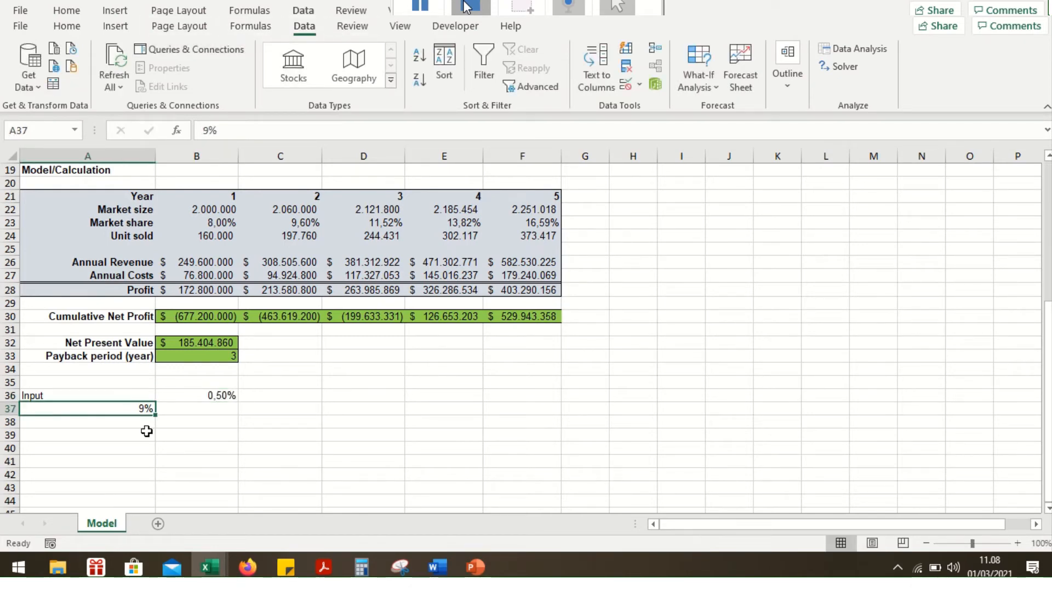
Enter =A37+$B$36 in A38 so that the next rate adds the fixed increment to the previous one.
left_click(117, 422)
type("=")
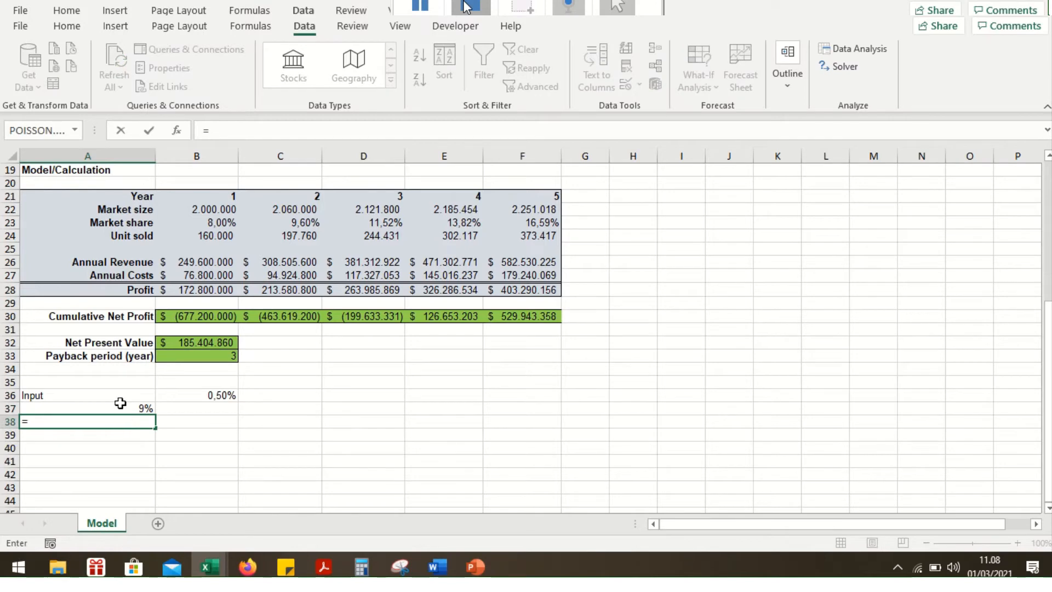
left_click(121, 408)
type("+")
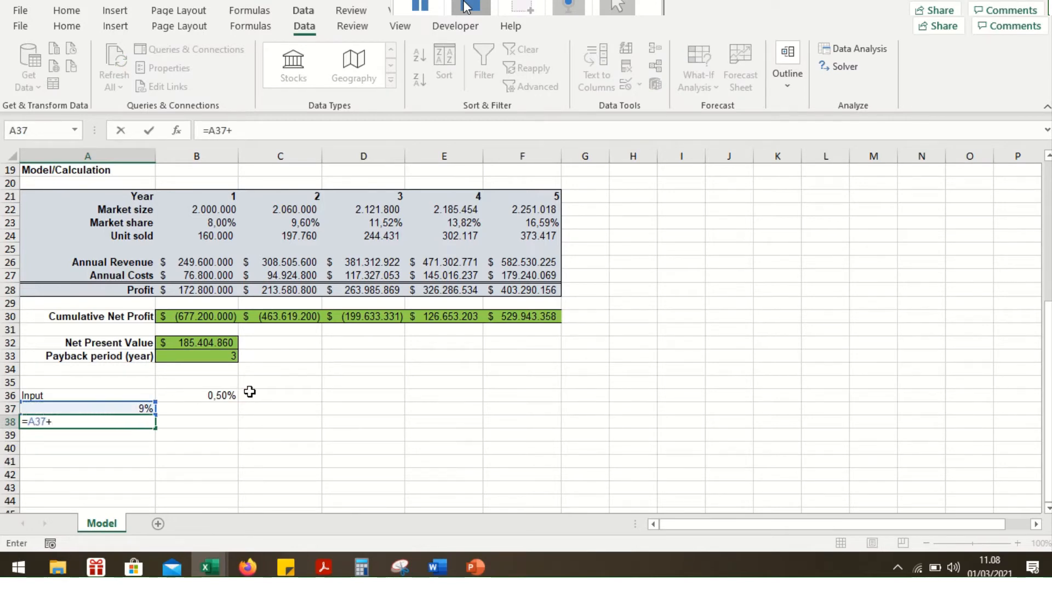
left_click(224, 396)
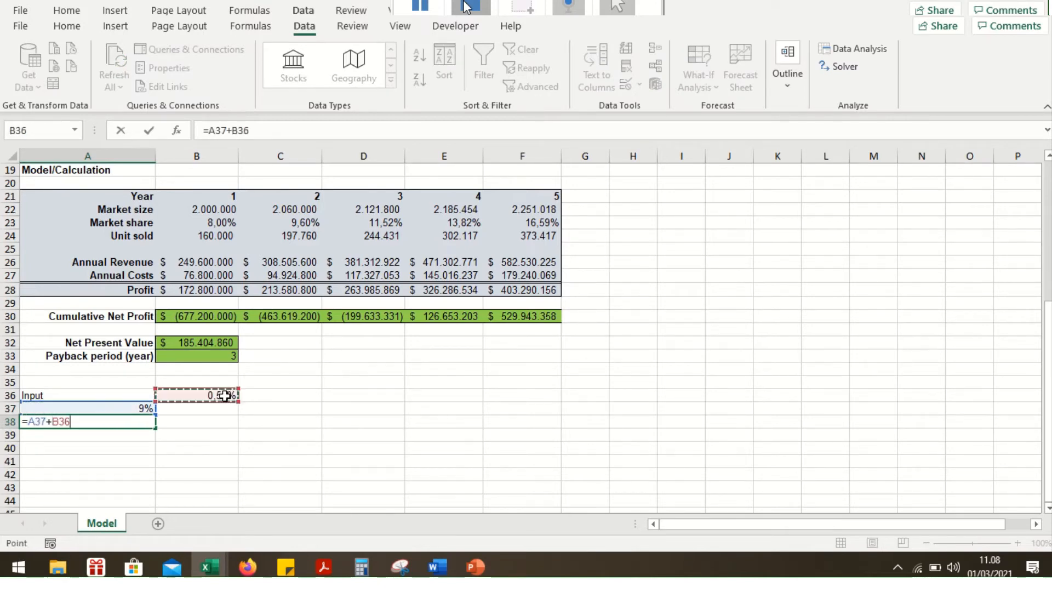
left_click(234, 131)
key("F4")
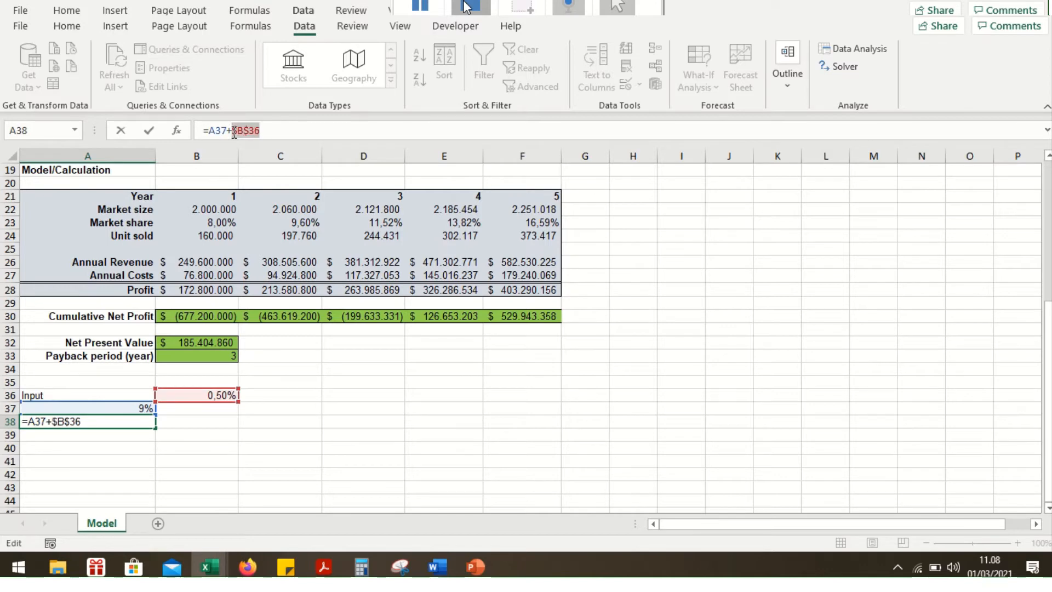
key("Return")
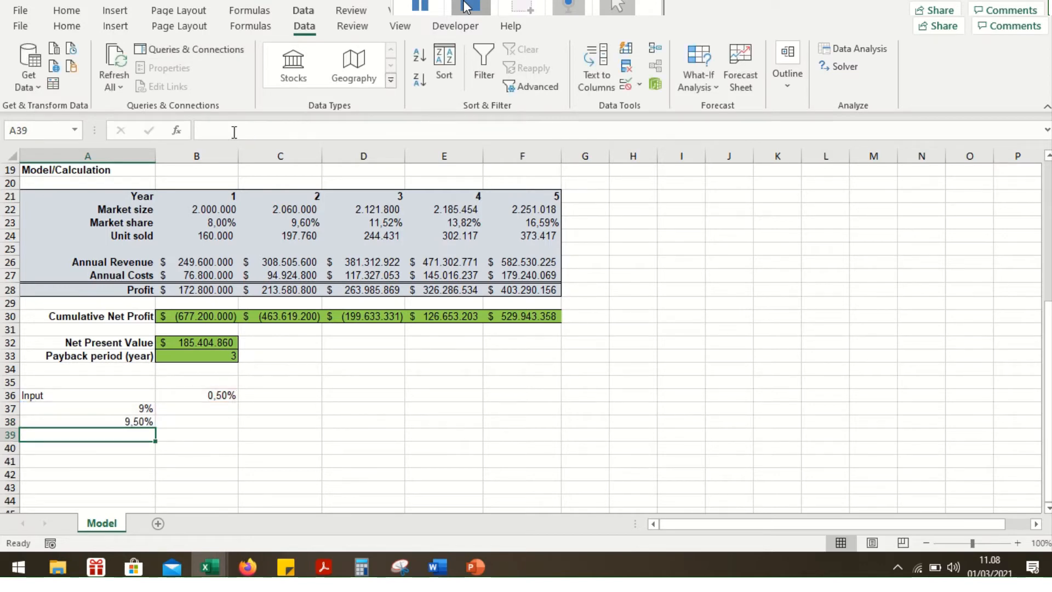
Fill the rate formula from A38 down to A43 to extend the discount rate list.
left_click(146, 423)
left_click_drag(155, 428, 156, 487)
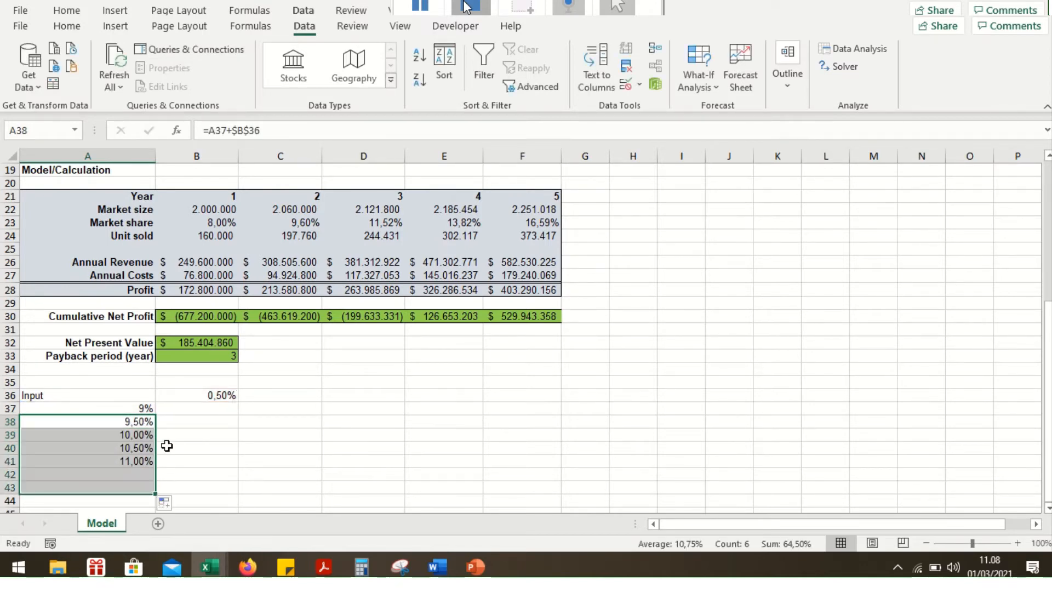
scroll(165, 447, "down", 1)
Move the discount rate input from B9 to B38, beside the list of discount rates.
left_click(181, 372)
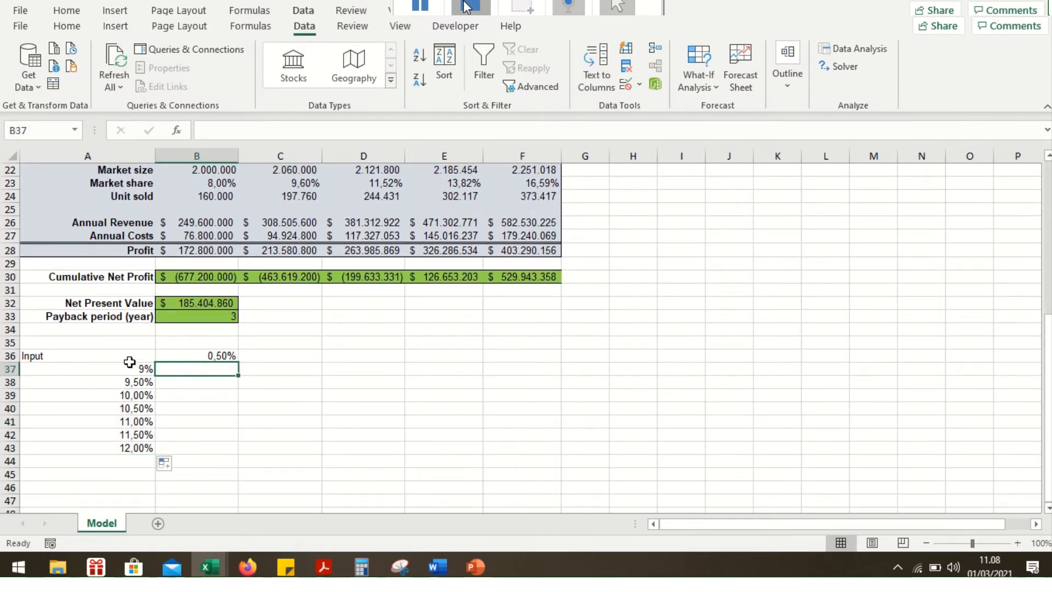
scroll(173, 356, "up", 4)
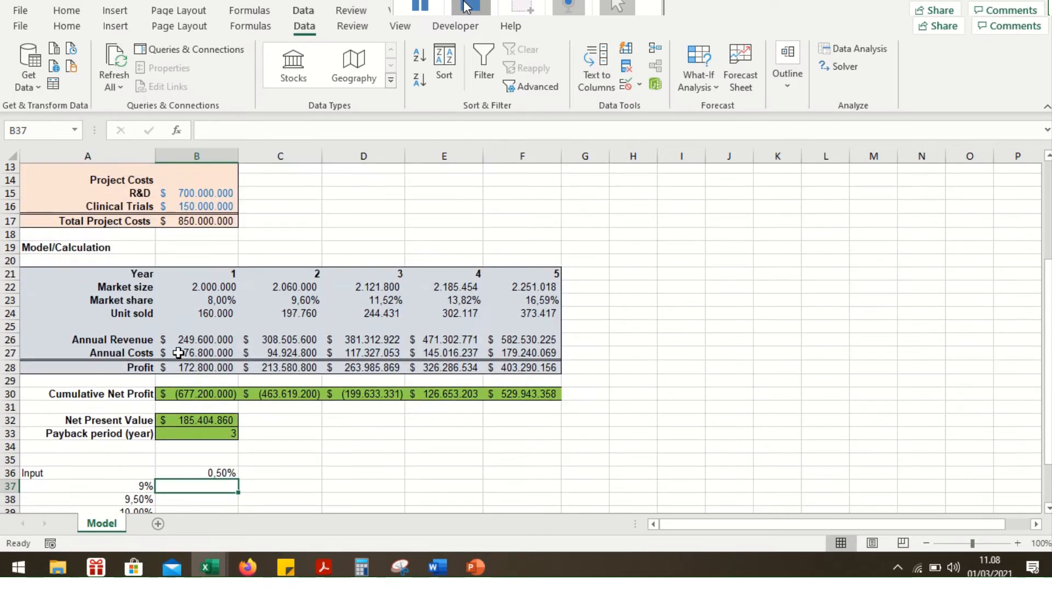
scroll(221, 226, "up", 1)
left_click(220, 197)
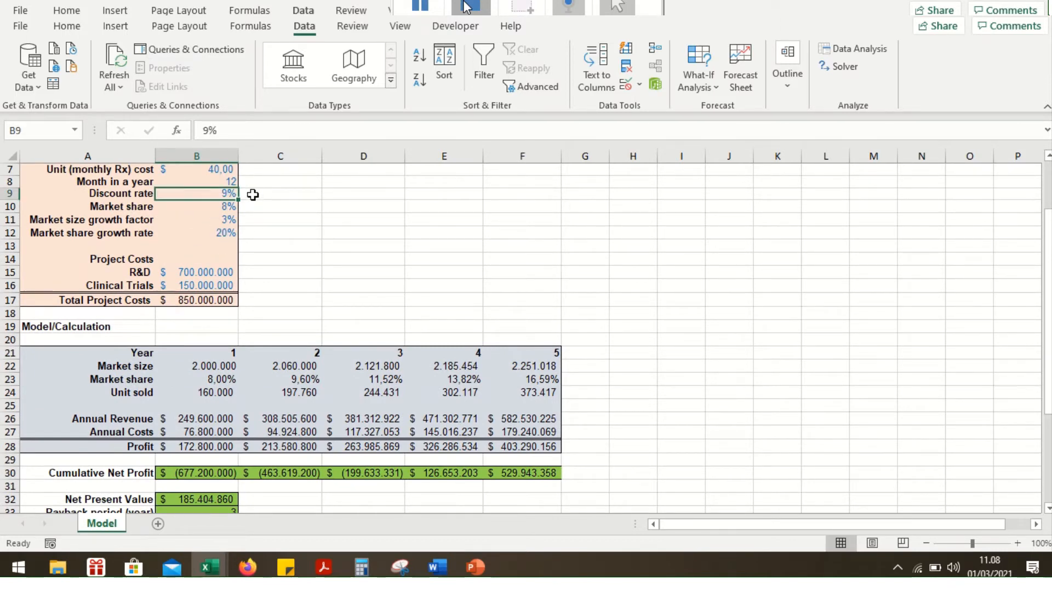
key("ctrl+c")
scroll(298, 297, "down", 5)
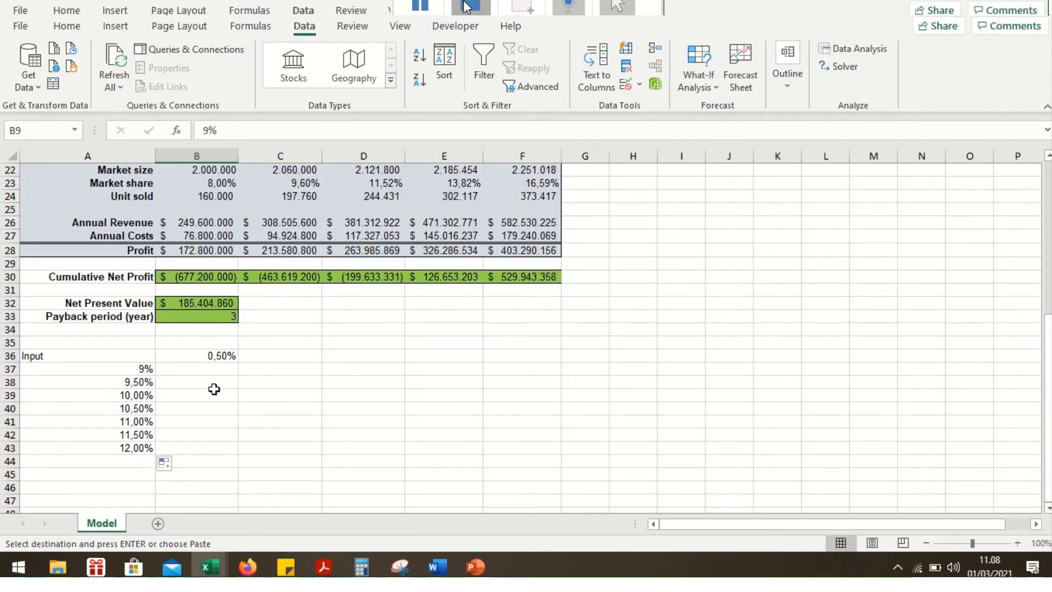
left_click(213, 383)
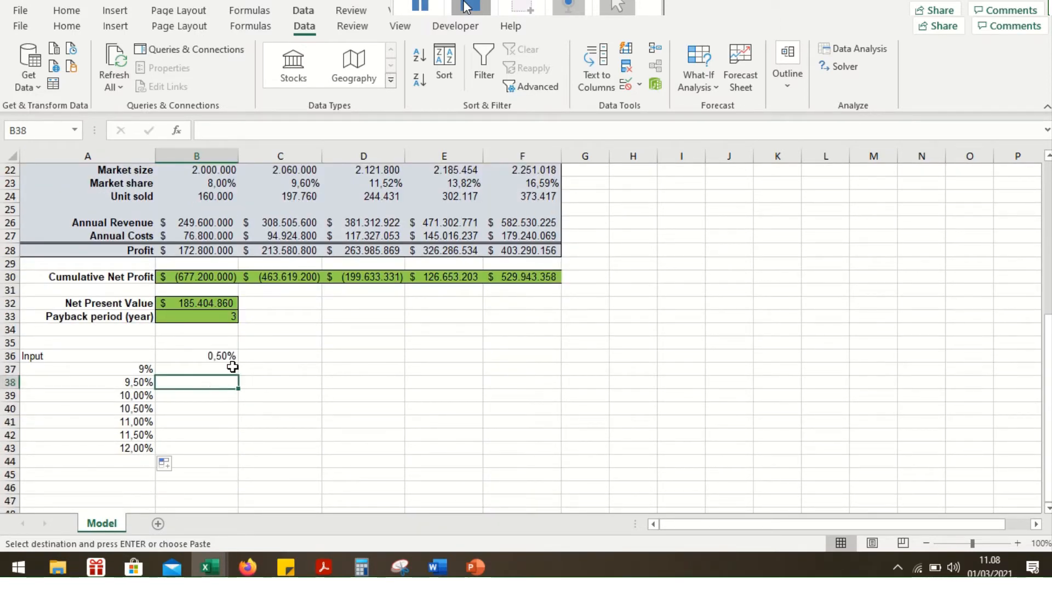
key("Return")
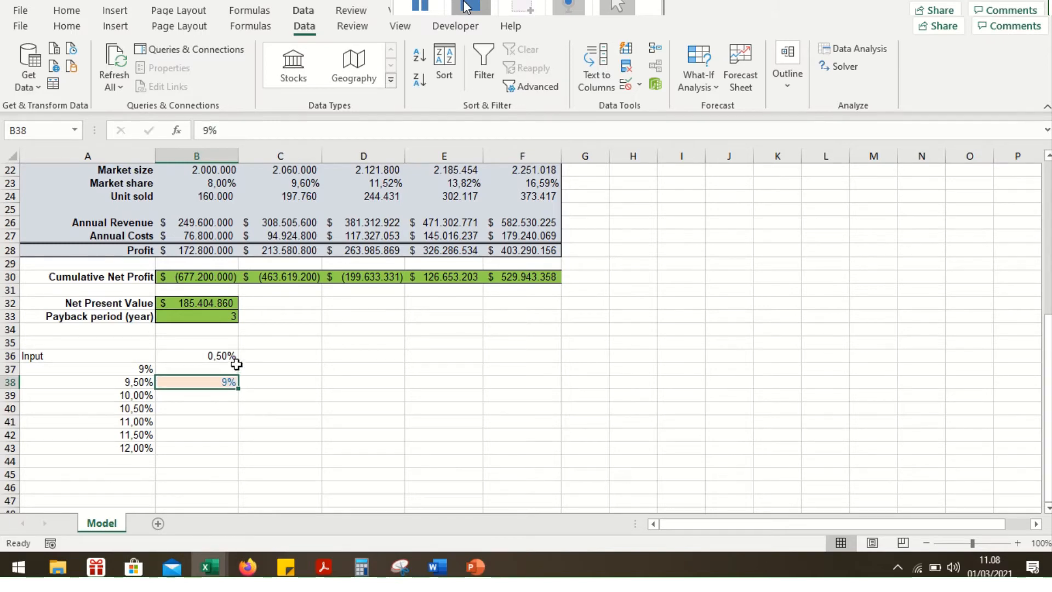
Format B38 with no fill, the automatic black font color and no border.
left_click(67, 25)
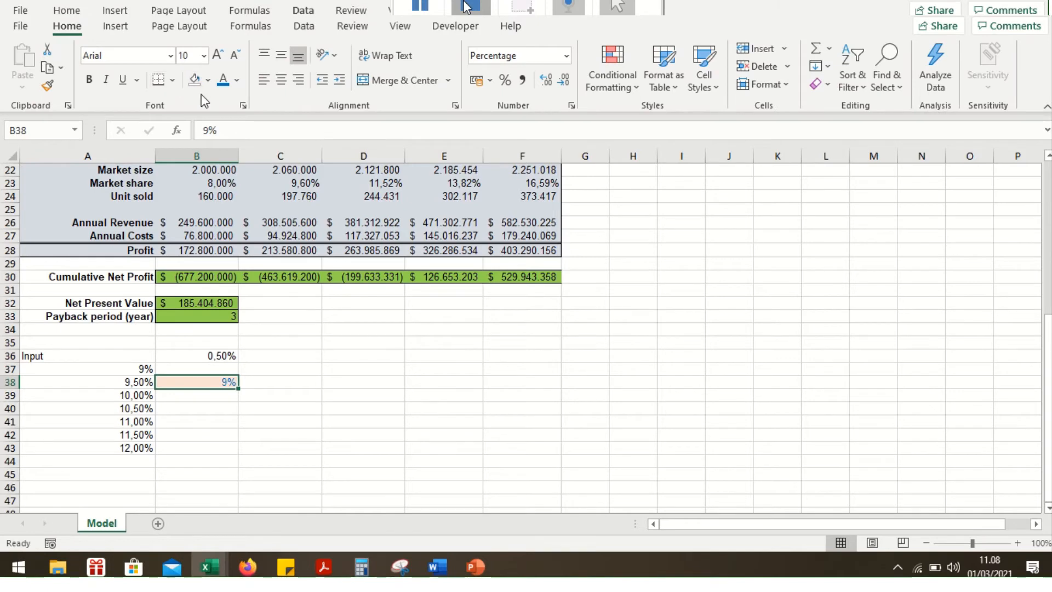
left_click(195, 79)
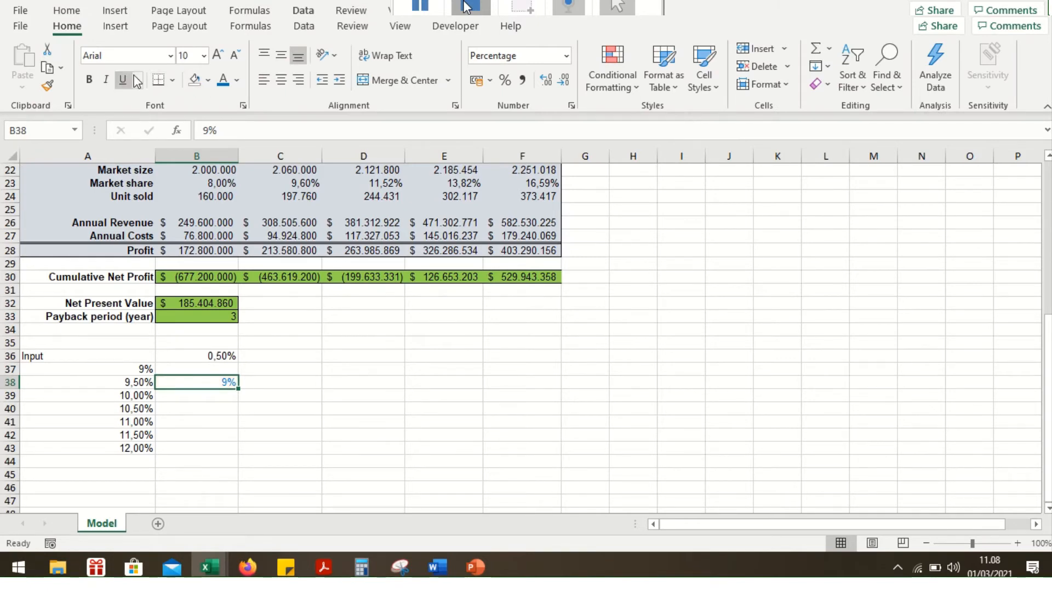
left_click(236, 80)
left_click(236, 99)
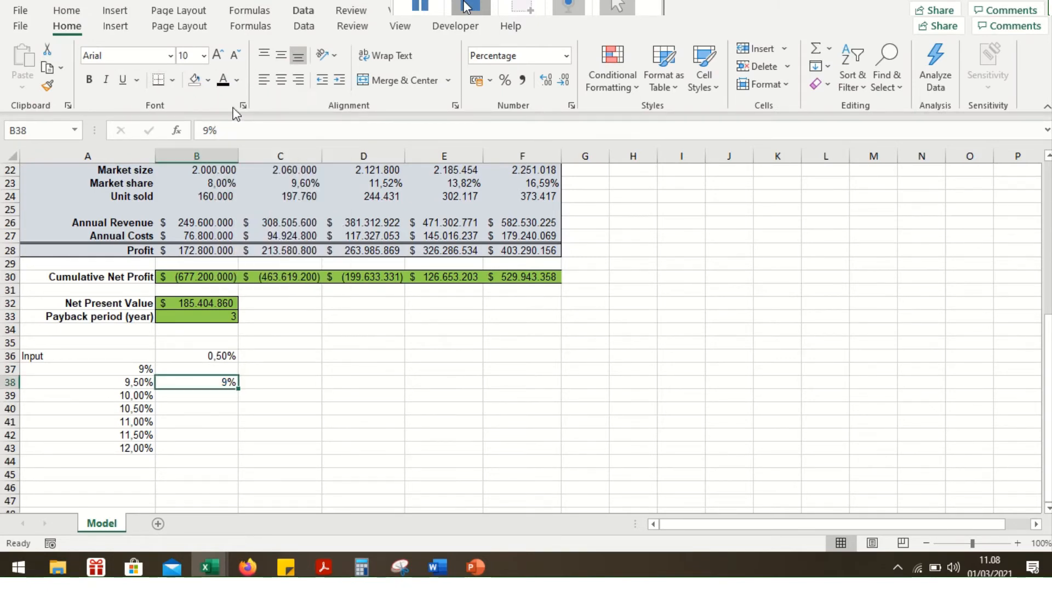
left_click(172, 79)
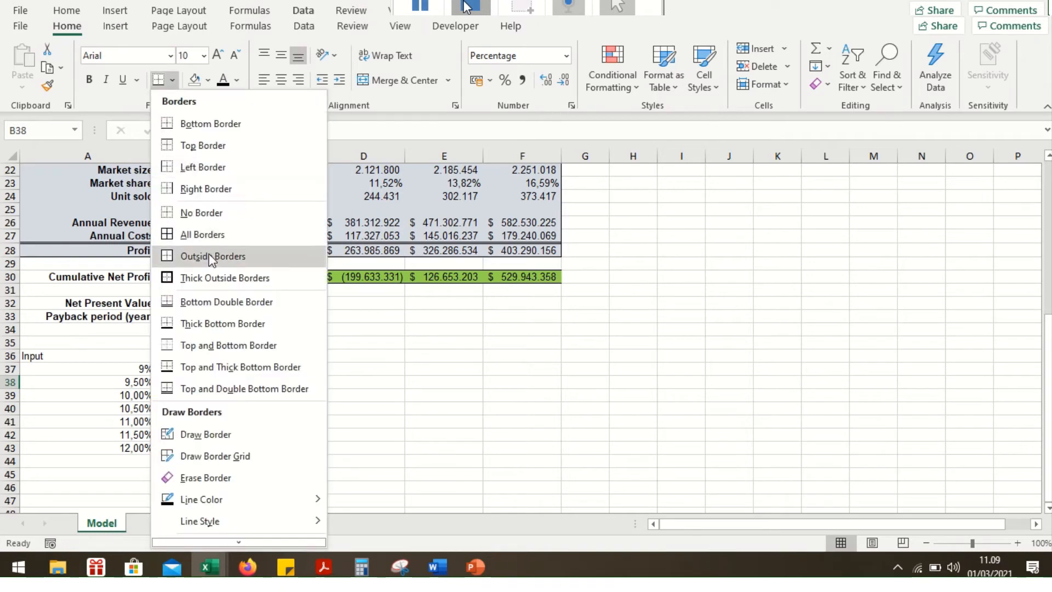
left_click(272, 214)
left_click(411, 380)
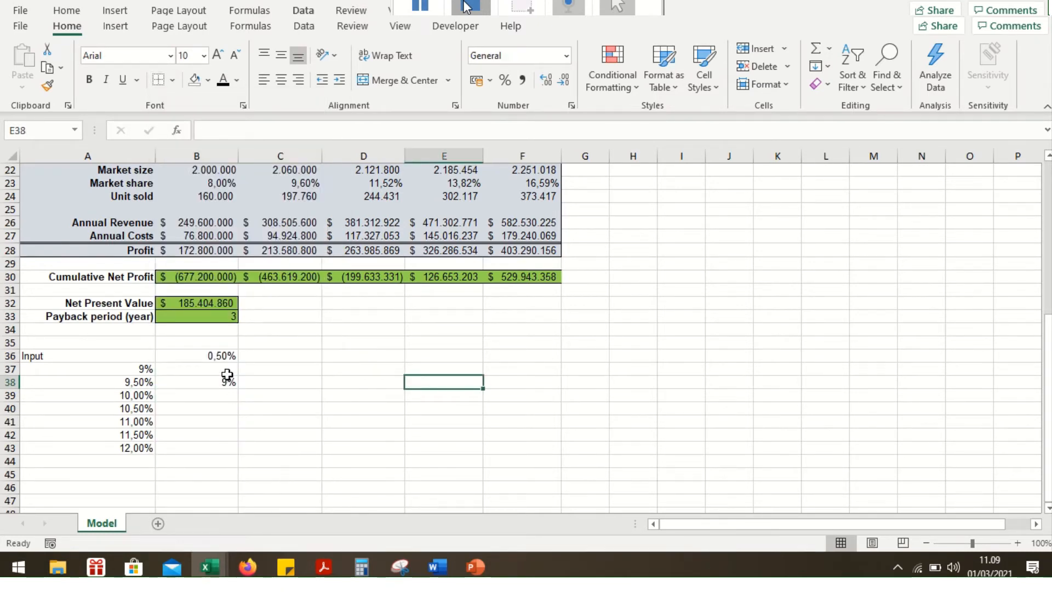
Insert a form-control combo box over the empty Discount rate cell B9, sized to fit the cell.
scroll(227, 376, "up", 5)
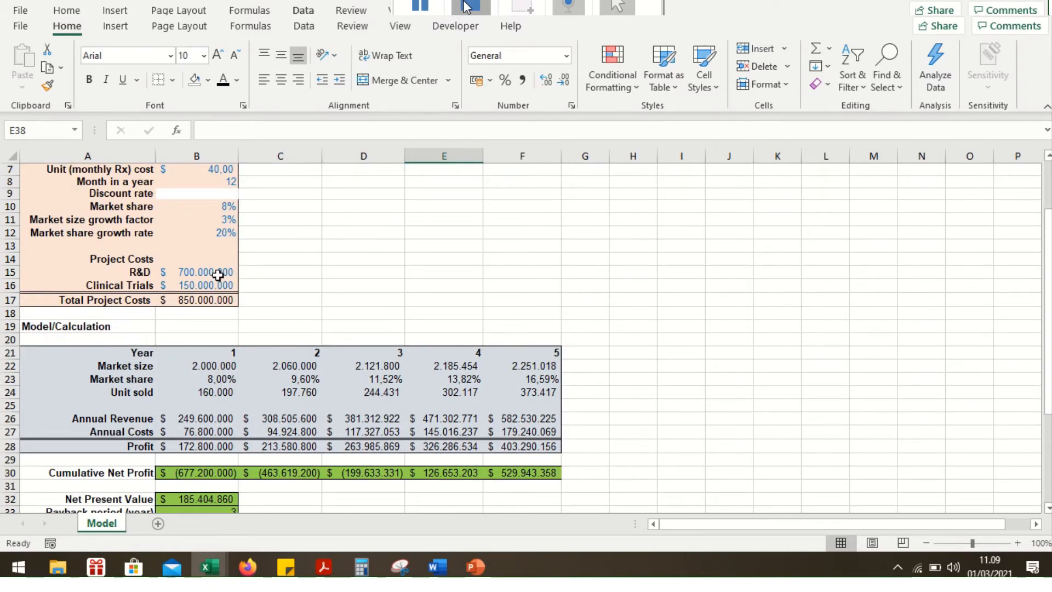
scroll(219, 275, "down", 4)
left_click(213, 422)
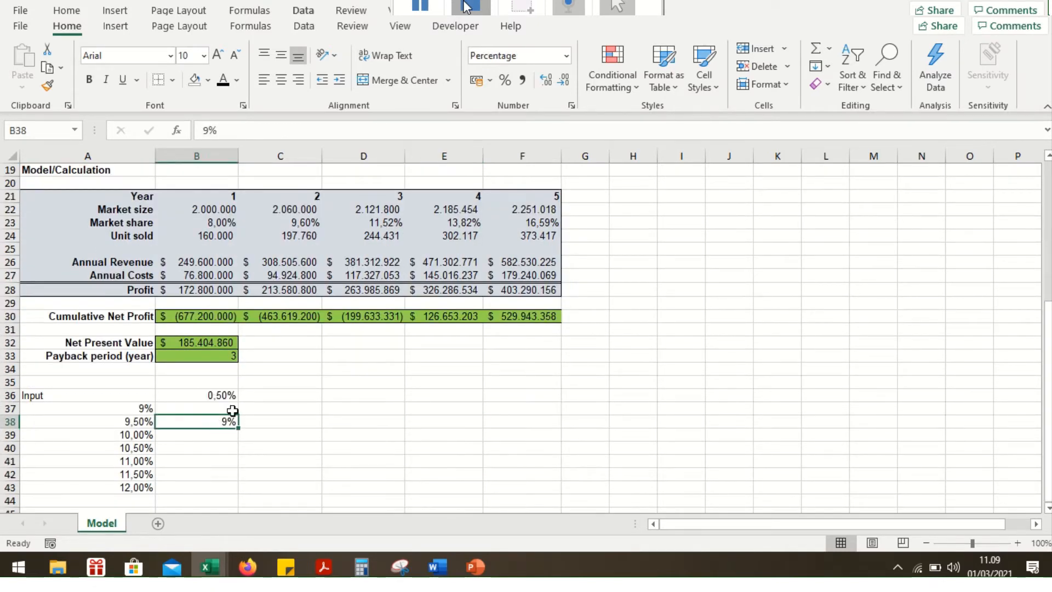
scroll(288, 361, "up", 4)
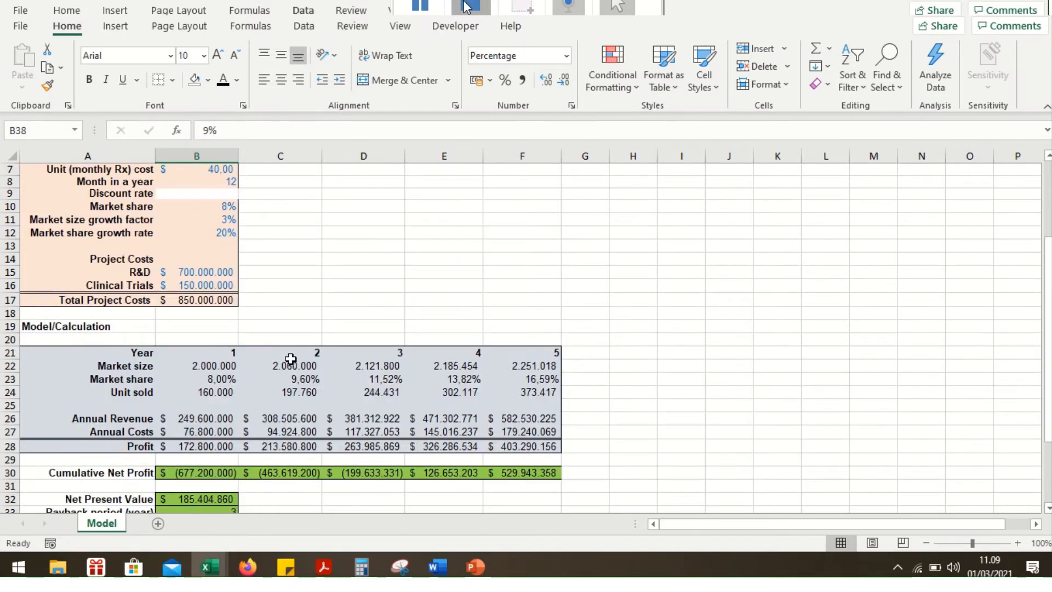
scroll(291, 338, "up", 1)
left_click(210, 235)
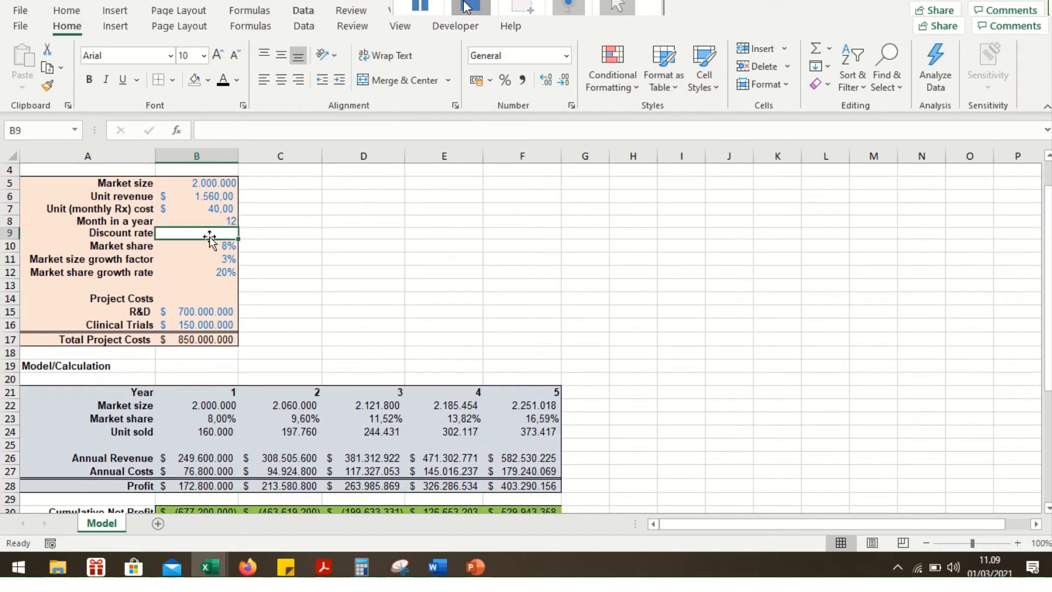
left_click(444, 27)
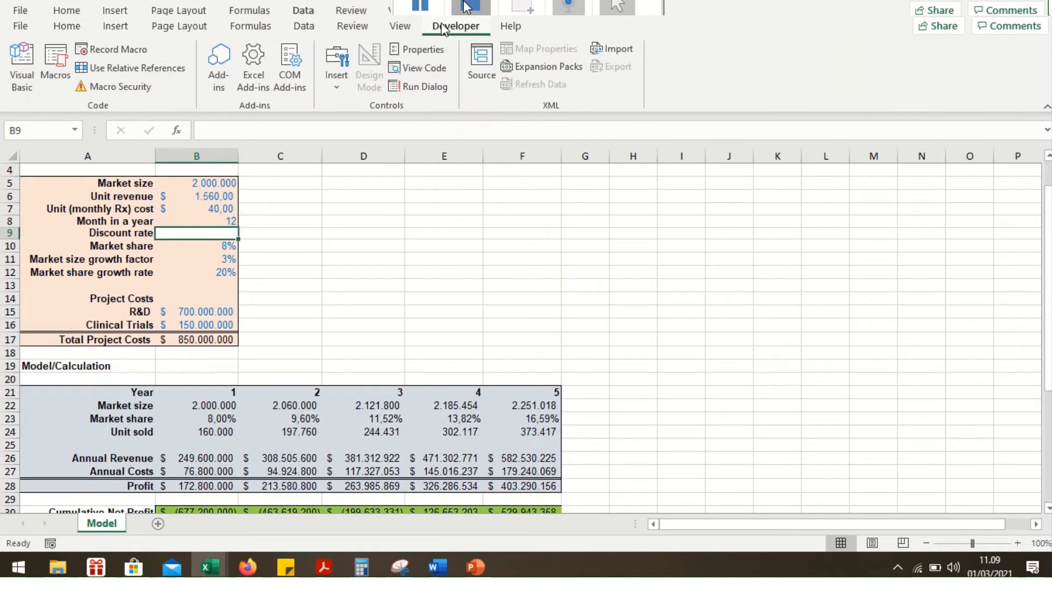
left_click(335, 88)
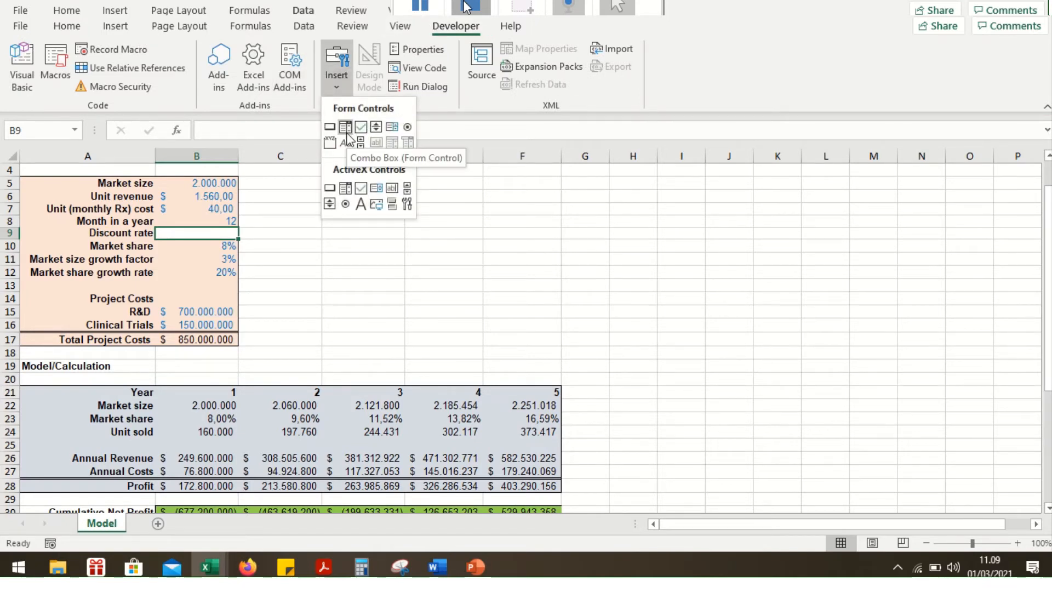
left_click(346, 129)
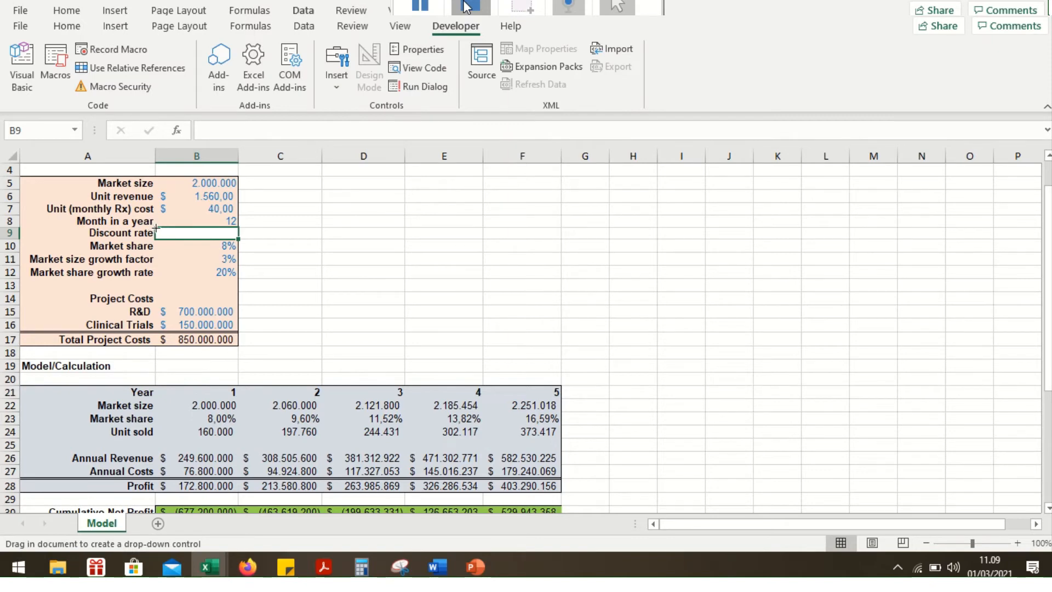
left_click_drag(156, 228, 239, 238)
left_click(297, 225)
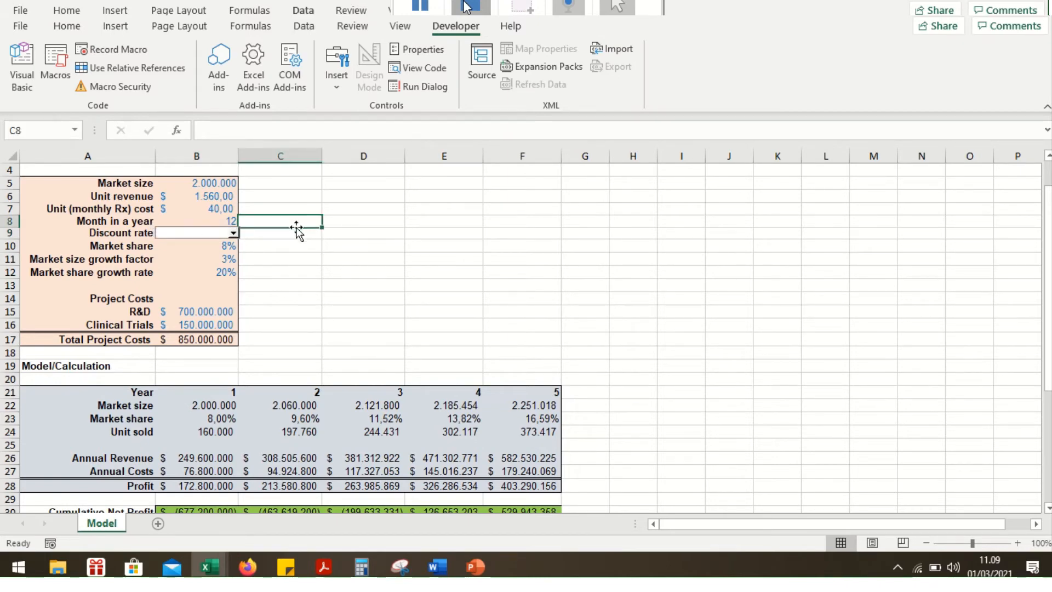
Open the new combo box's list to check its entries, and close it without choosing one.
left_click(235, 235)
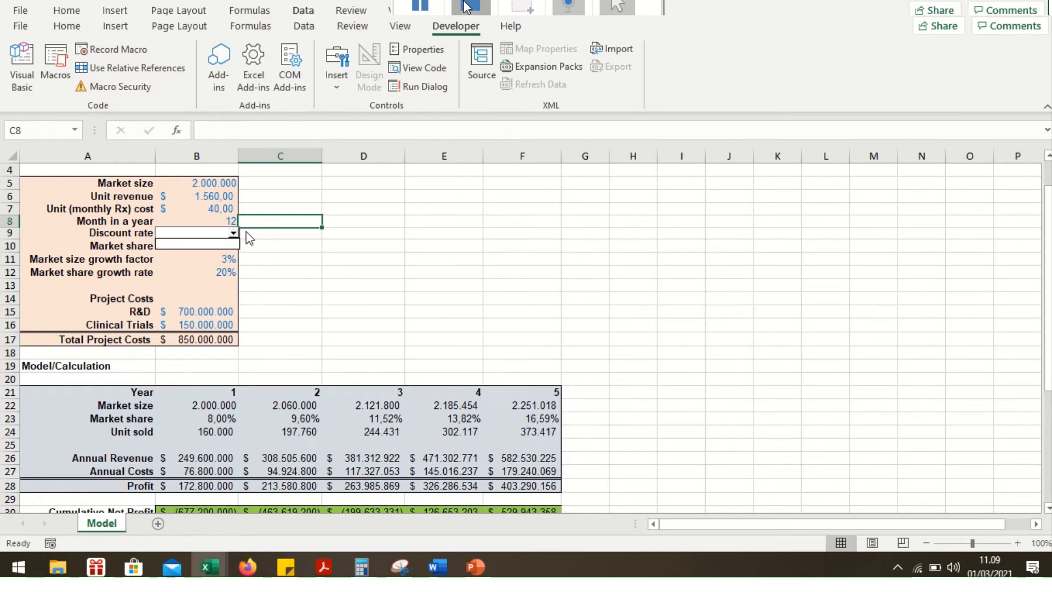
left_click(300, 236)
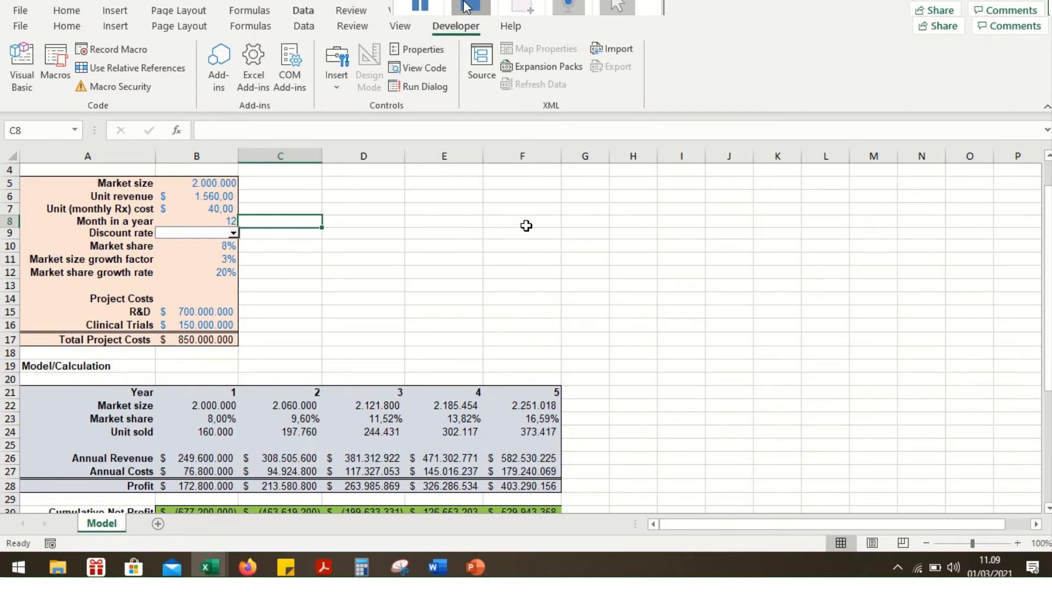
left_click(410, 256)
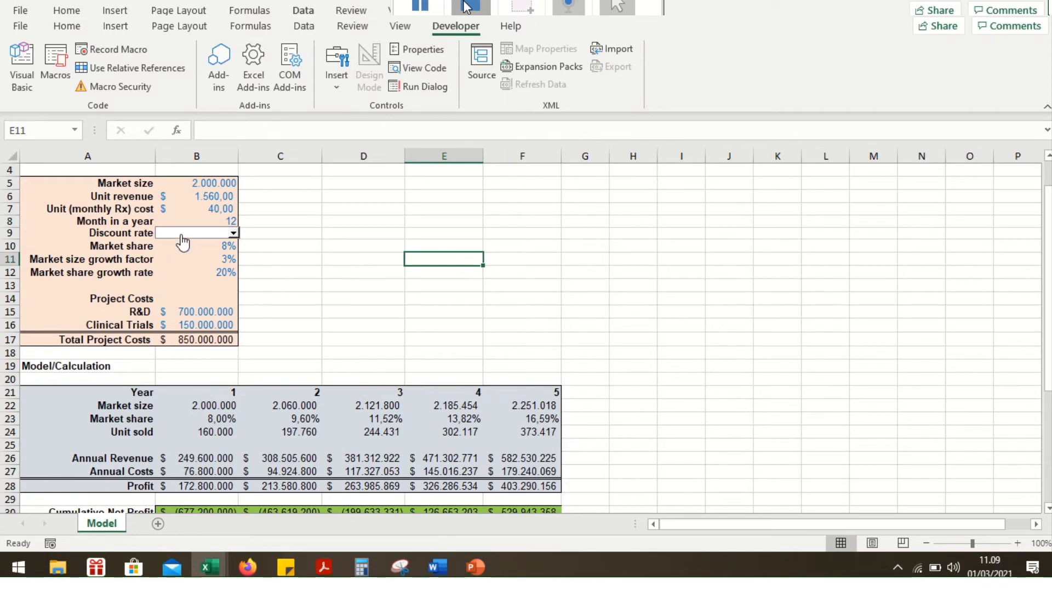
Set the combo box's input range to $A$37:$A$43 and its cell link to $B$37.
right_click(182, 235)
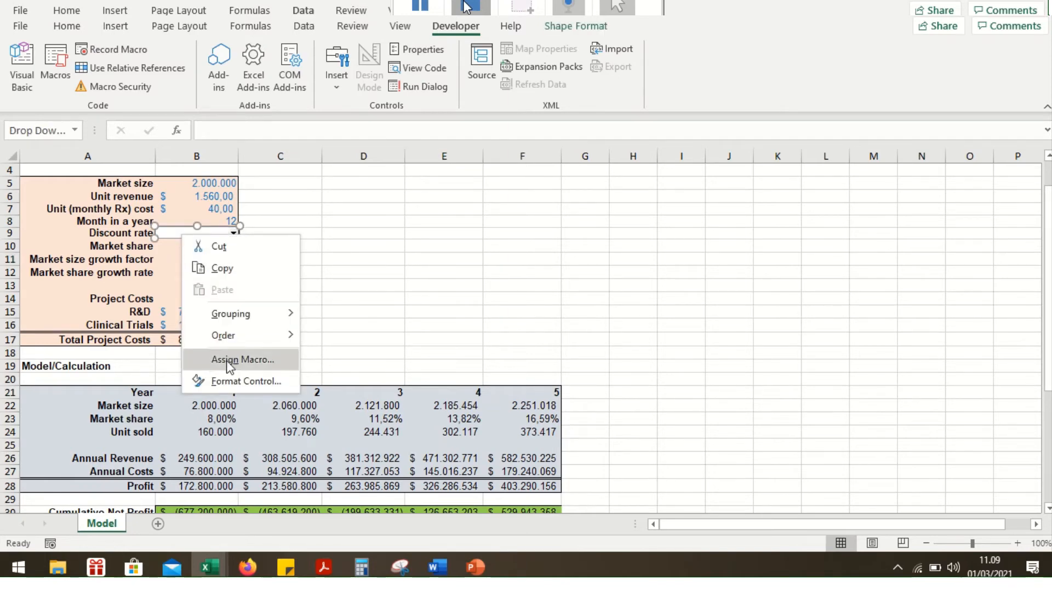
left_click(234, 387)
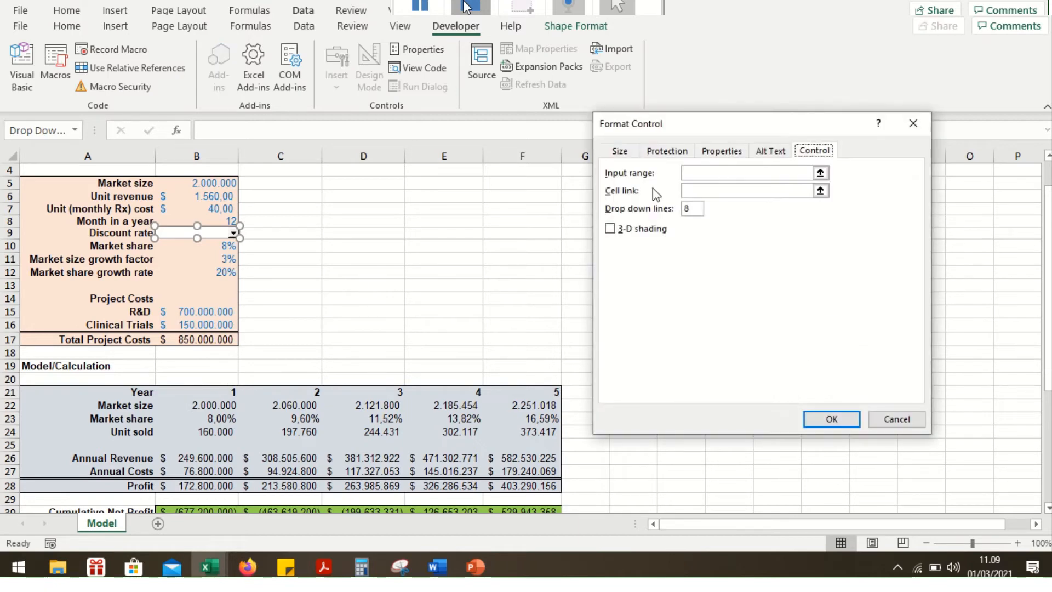
left_click(705, 174)
scroll(133, 438, "down", 4)
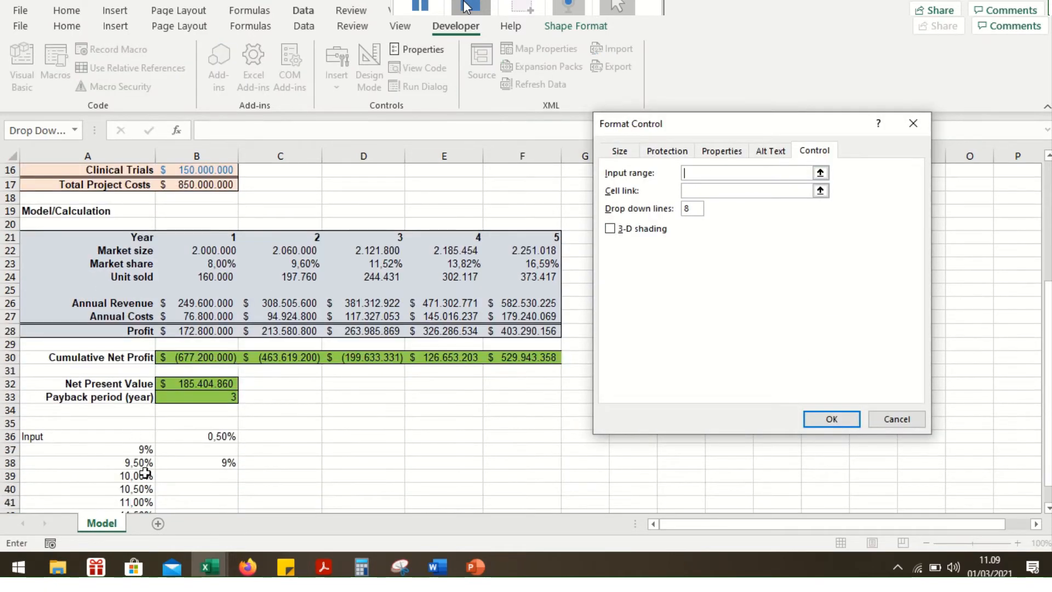
scroll(144, 471, "down", 1)
left_click_drag(137, 406, 148, 487)
left_click(733, 190)
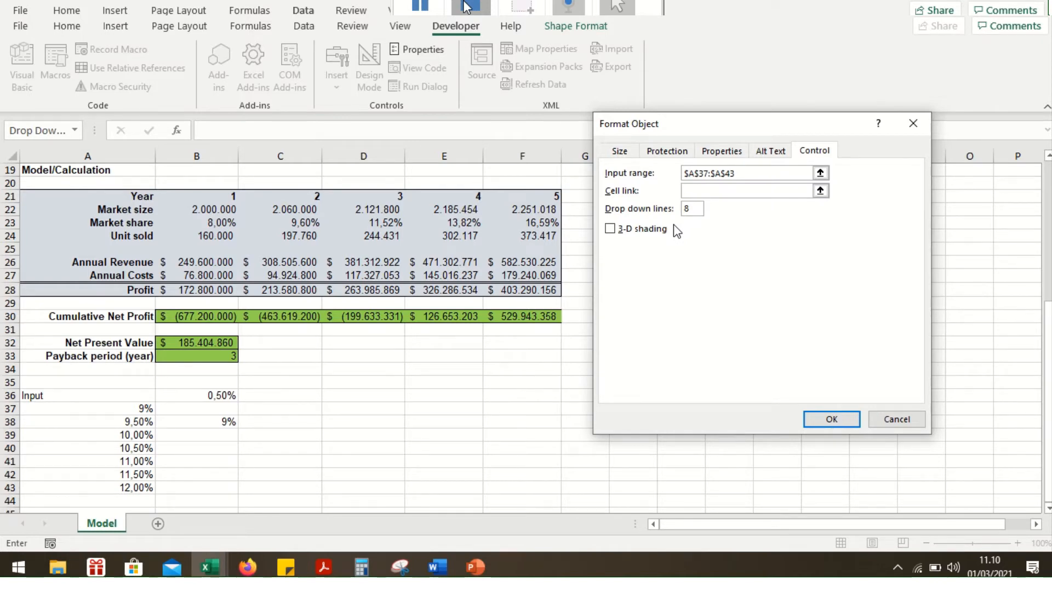
left_click(204, 408)
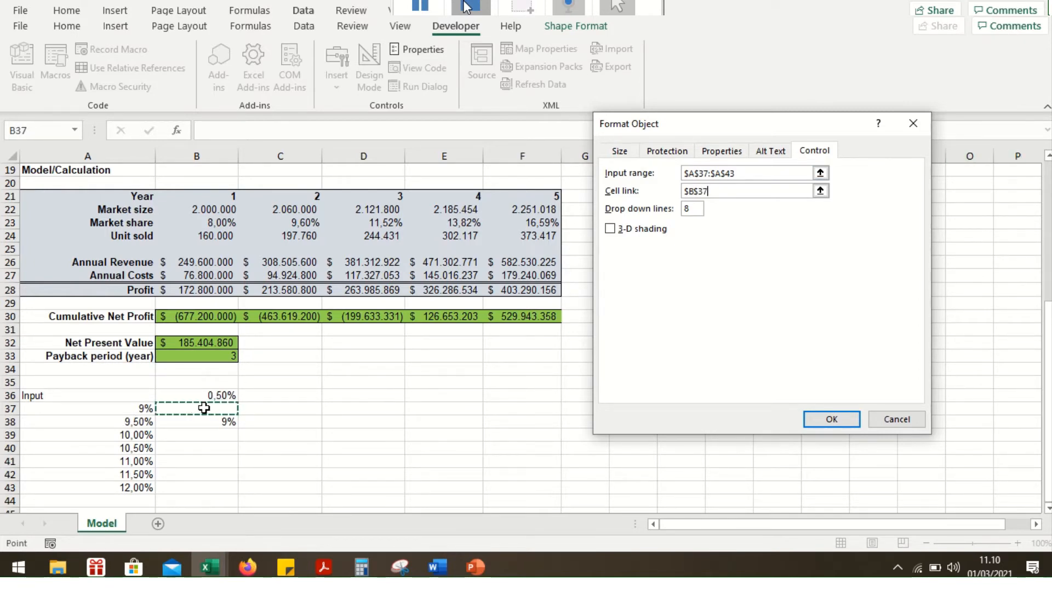
left_click(831, 419)
Choose 9% in the discount rate combo box and check the linked cell B37.
scroll(330, 375, "up", 4)
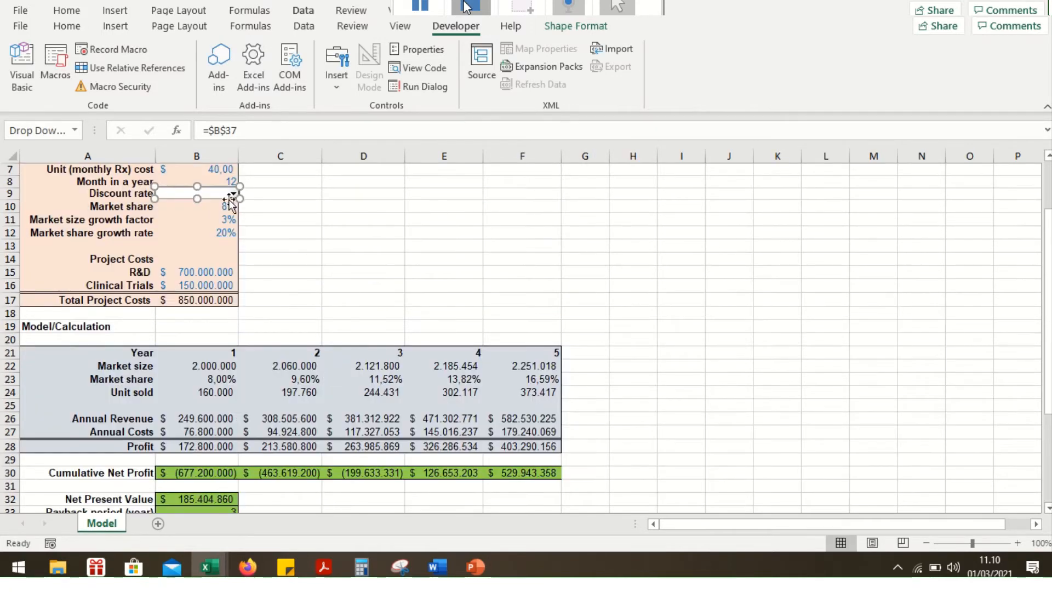
left_click(274, 220)
left_click(234, 196)
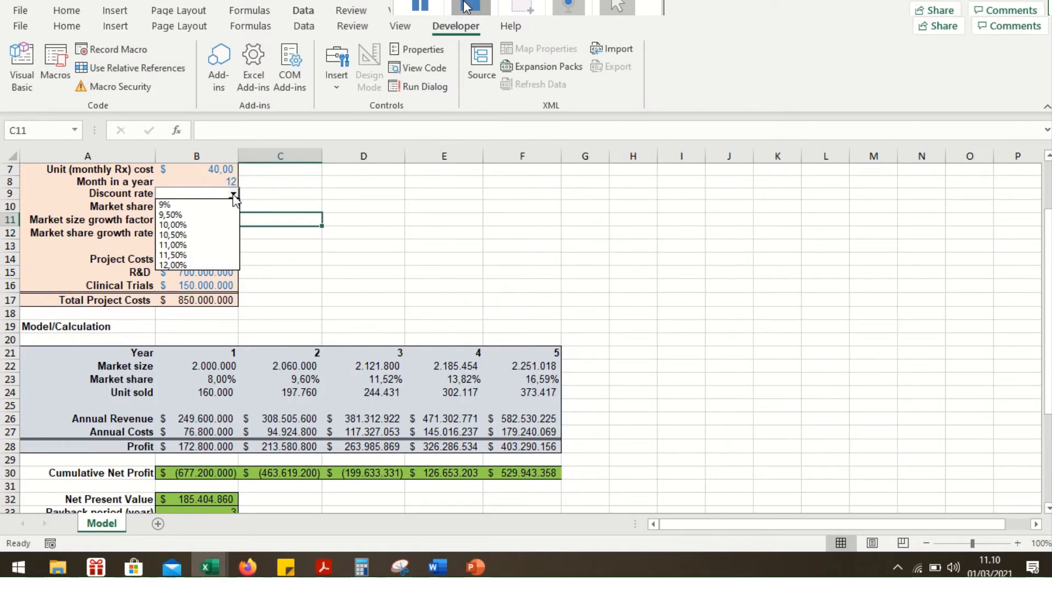
left_click(207, 212)
scroll(311, 313, "down", 4)
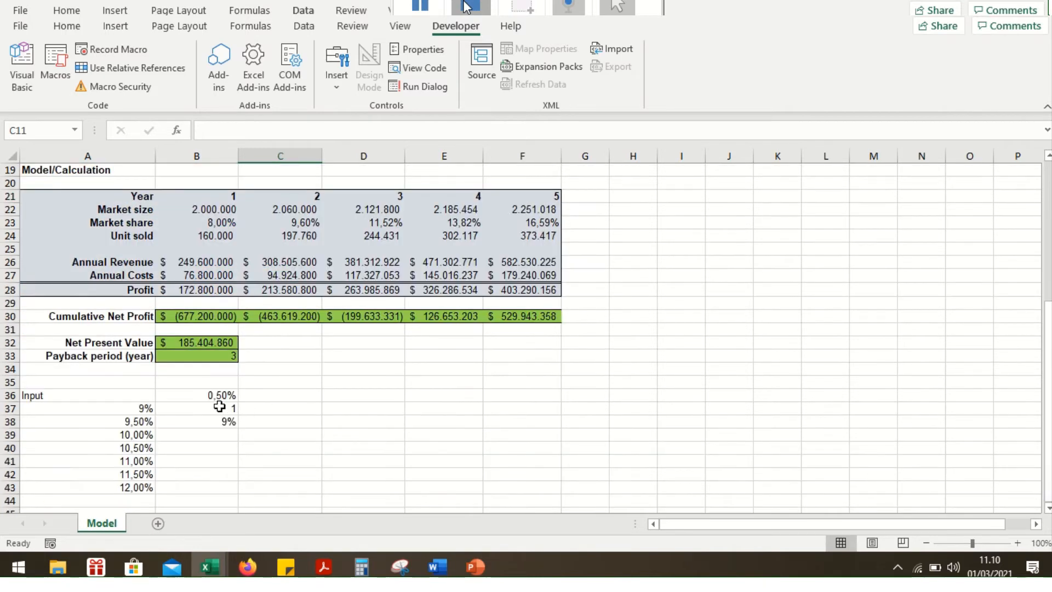
left_click(192, 408)
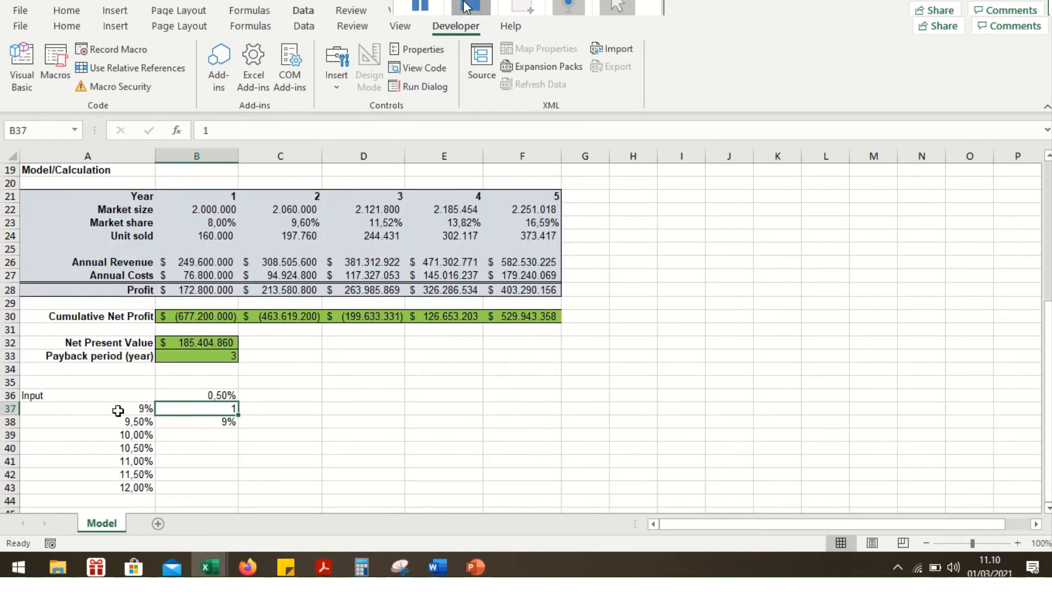
Choose 10,00% in the discount rate combo box and check how the linked cell B37 responds.
scroll(291, 338, "up", 5)
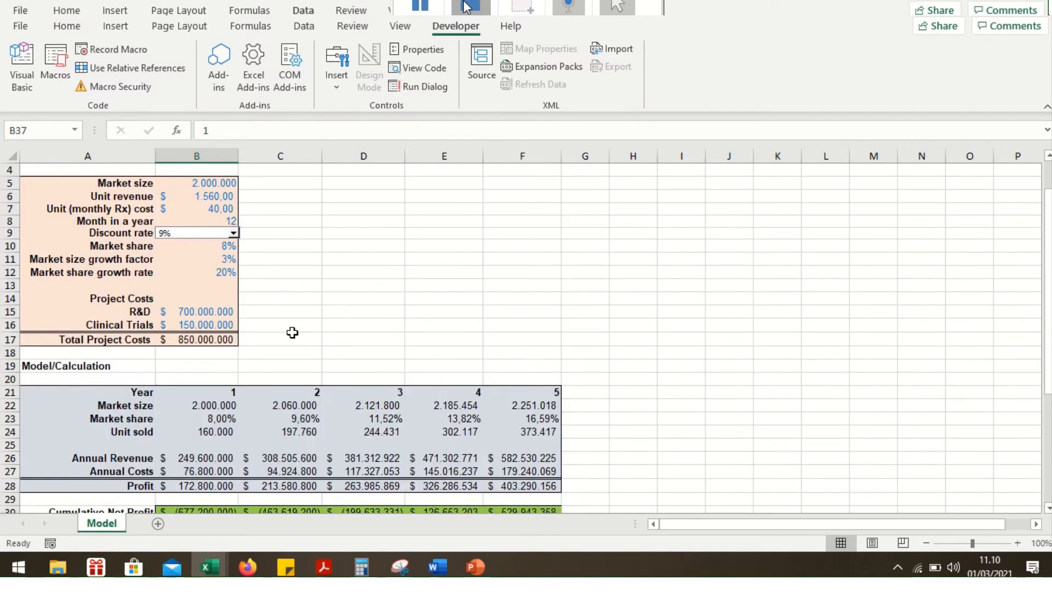
left_click(234, 237)
left_click(233, 234)
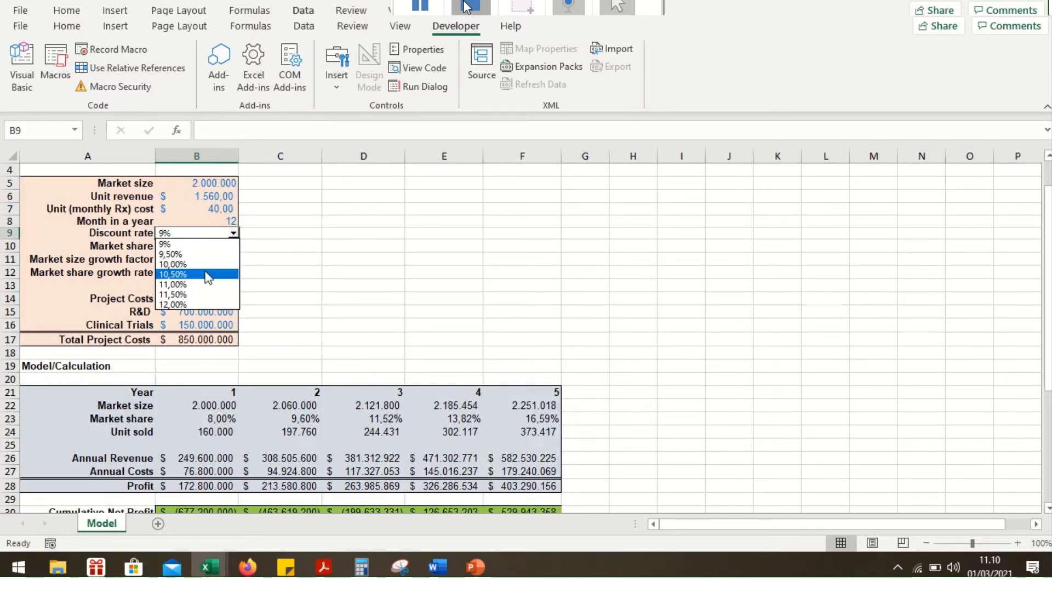
left_click(201, 263)
scroll(279, 310, "down", 6)
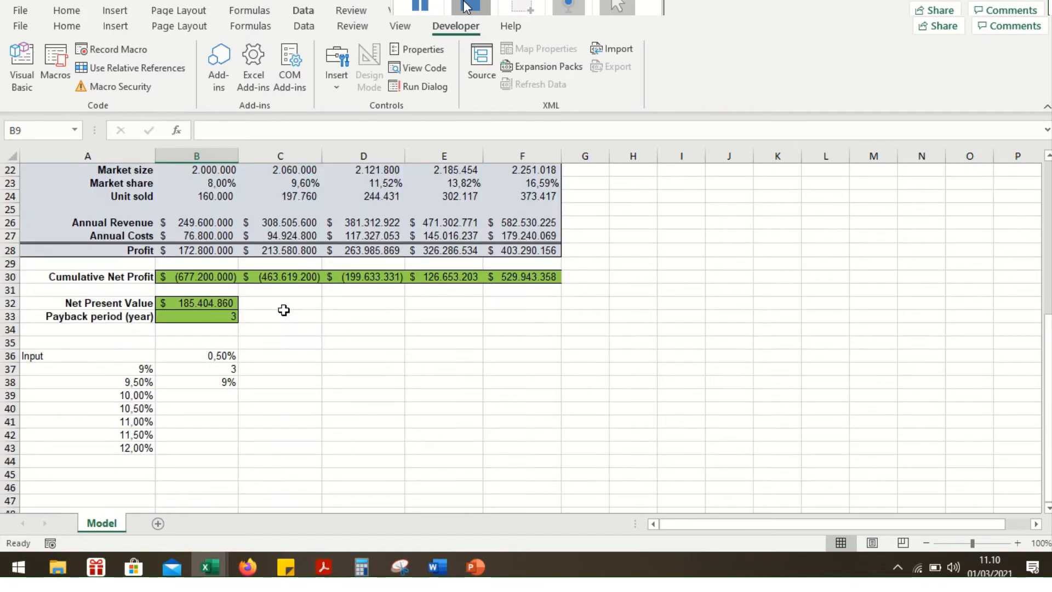
left_click(204, 369)
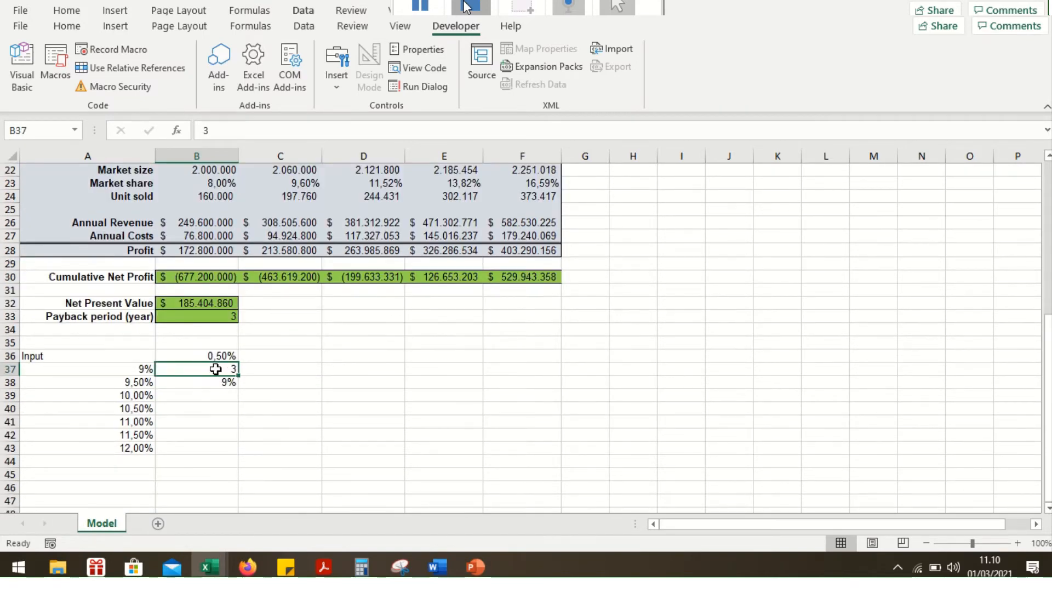
Review the Net Present Value formula in B32 and the discount rate combo box's list, closing the list without choosing an entry.
scroll(277, 359, "up", 3)
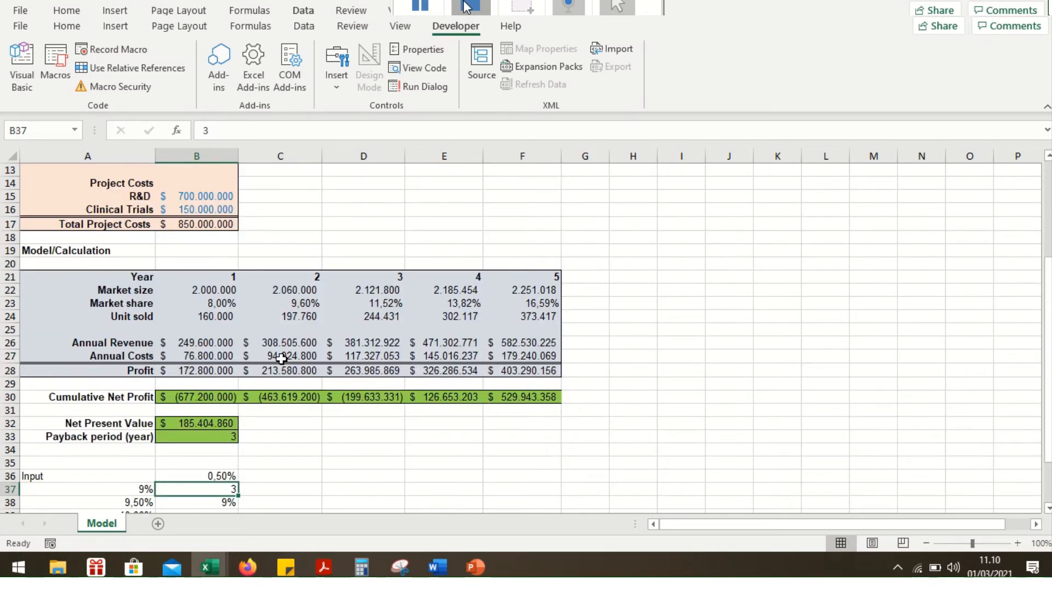
scroll(281, 359, "down", 2)
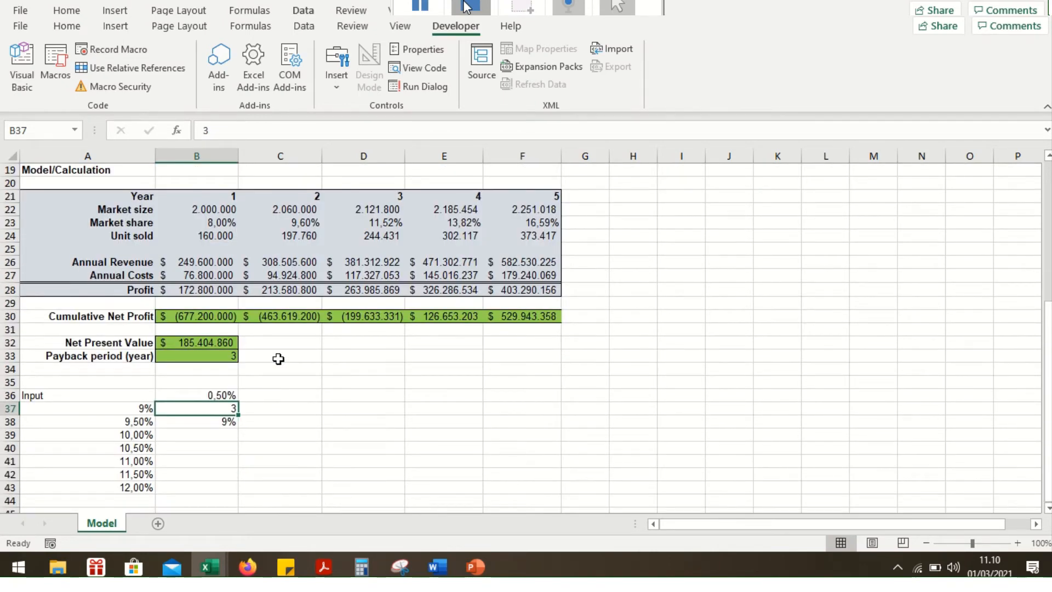
left_click(193, 341)
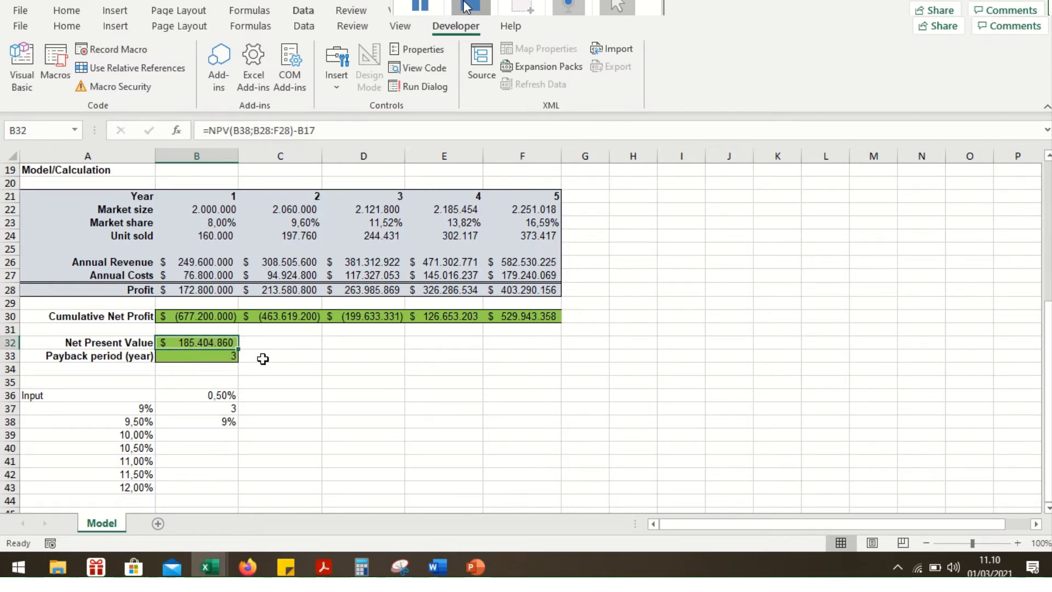
scroll(264, 358, "up", 6)
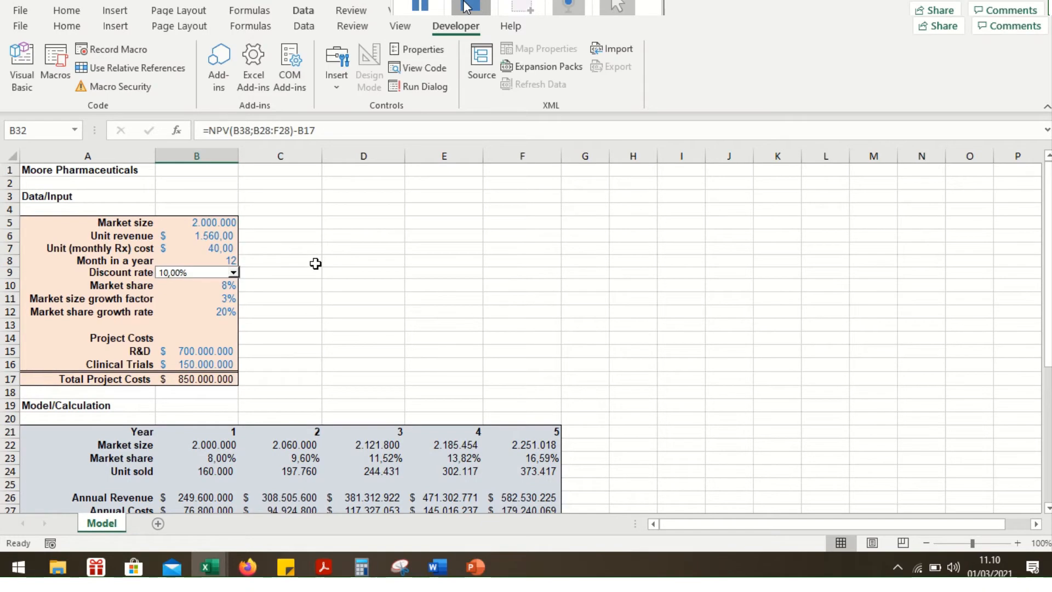
left_click(232, 274)
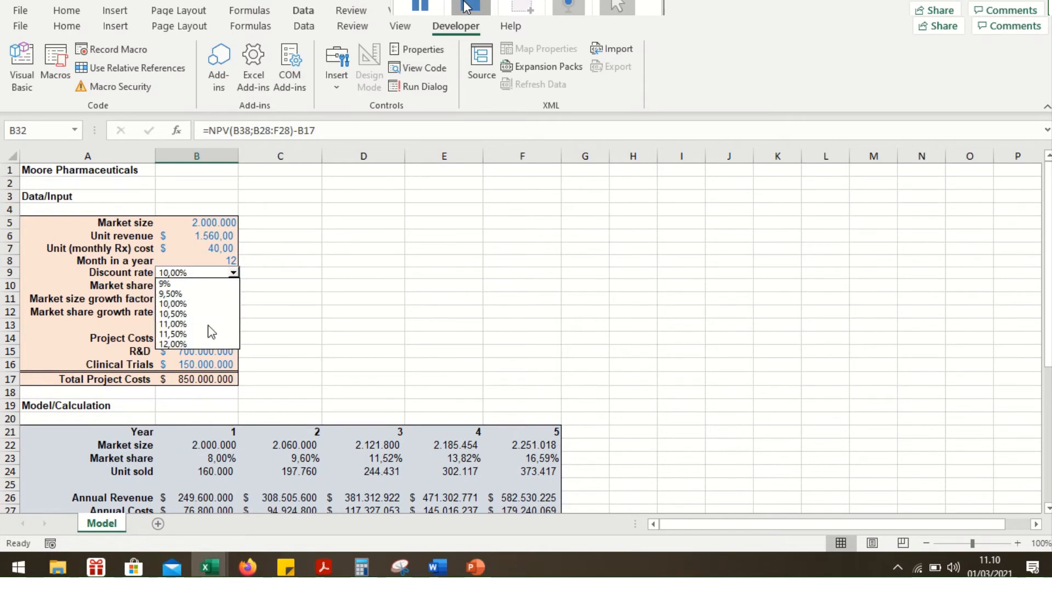
left_click(449, 300)
Open the Net Present Value formula in B32 to check its rate reference, and leave it as it is.
scroll(449, 301, "down", 3)
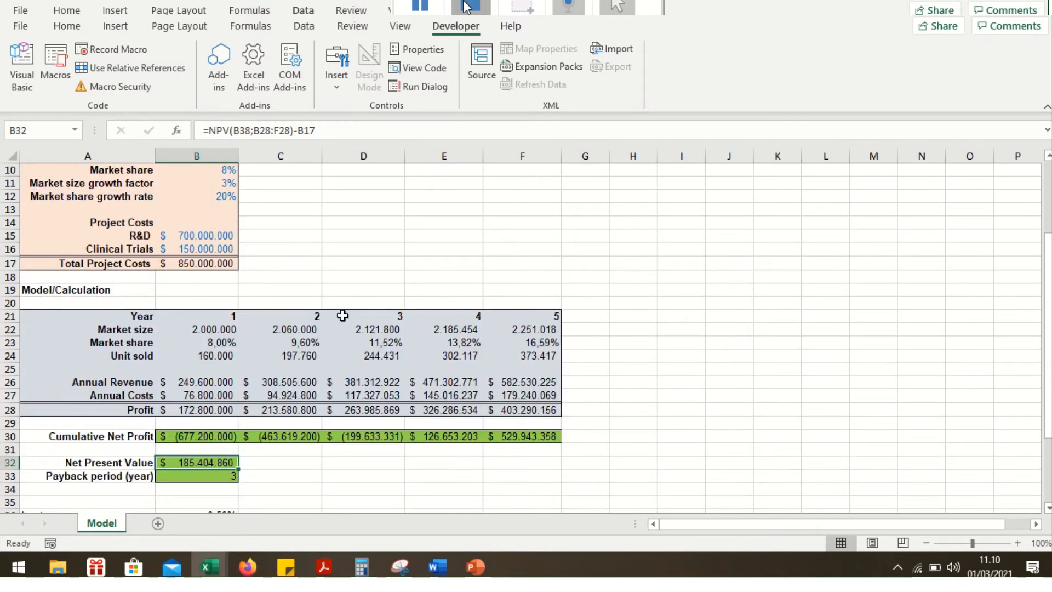
scroll(218, 463, "down", 2)
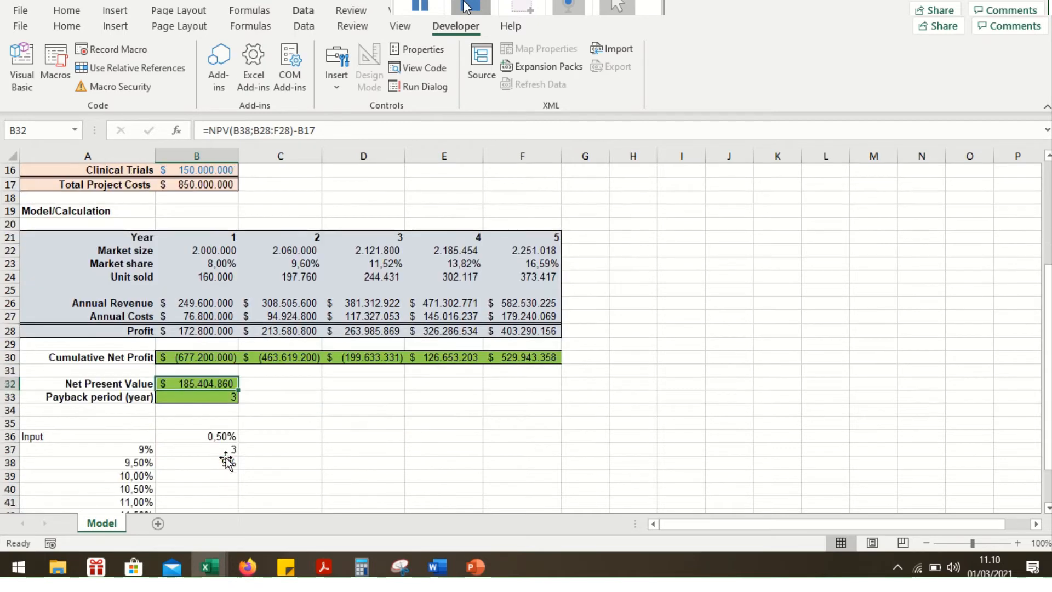
double_click(202, 383)
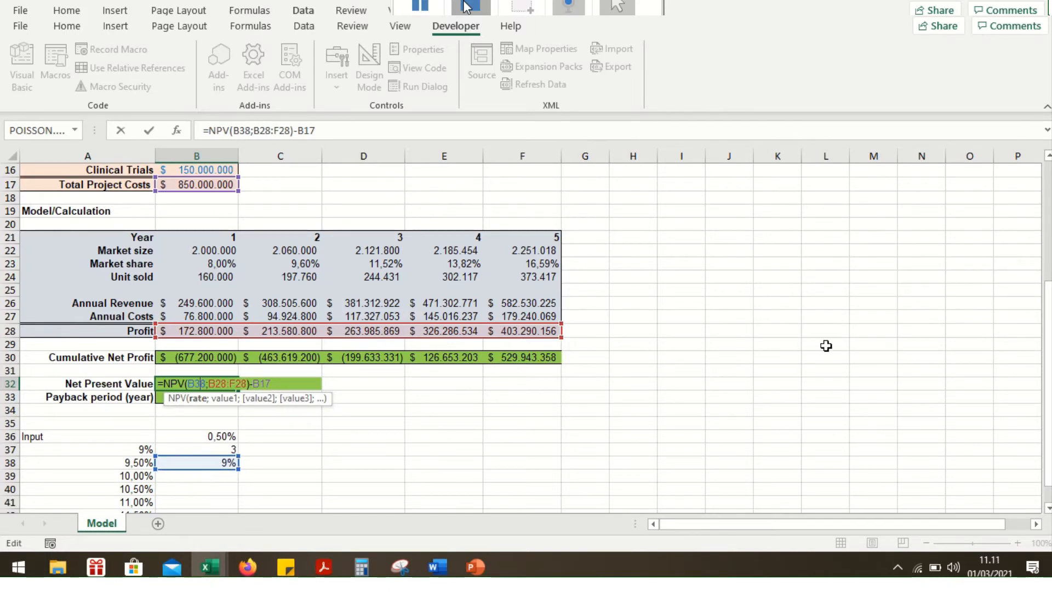
key("Return")
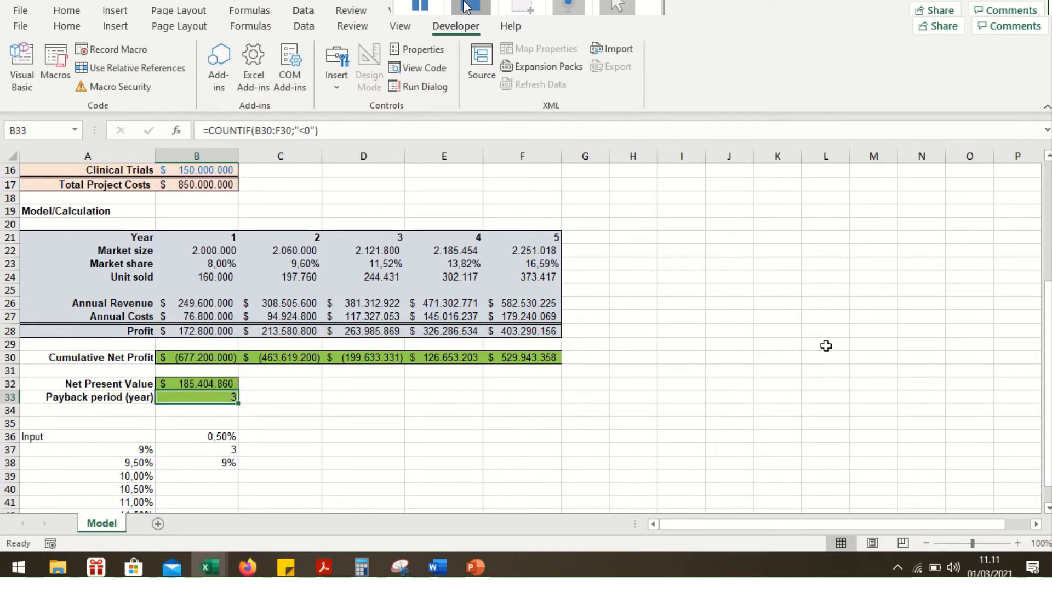
Enter =INDEX(A37:A43;B37;0) in B38 to look up the discount rate picked in the combo box.
left_click(205, 462)
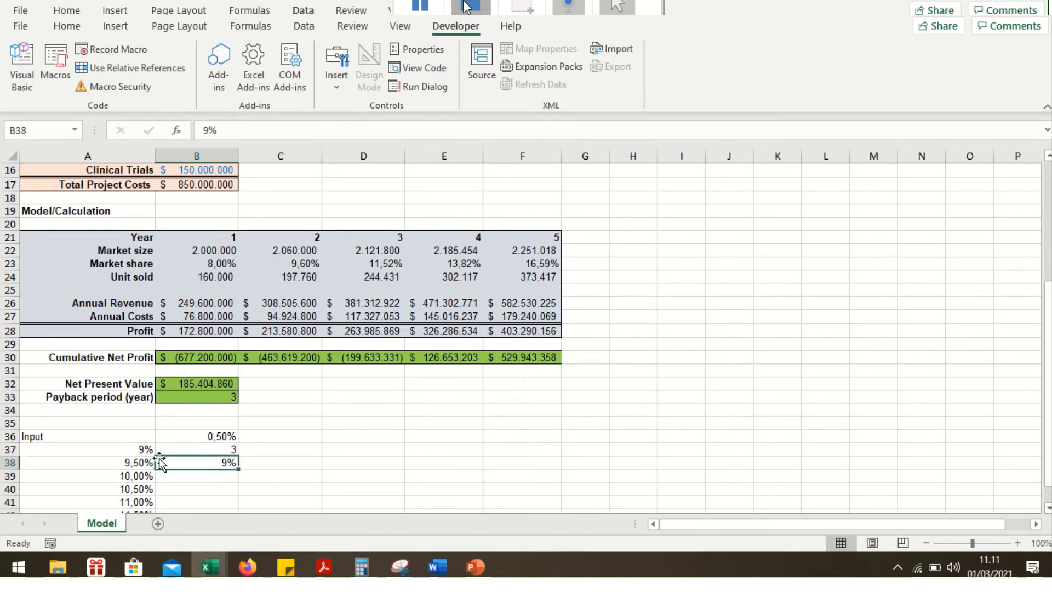
type("=")
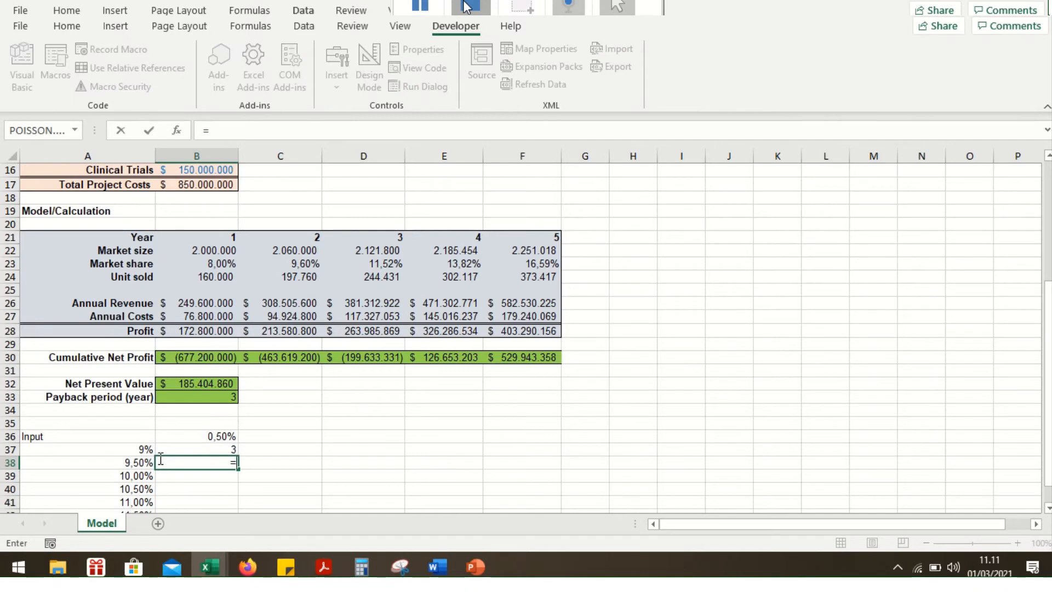
type("index")
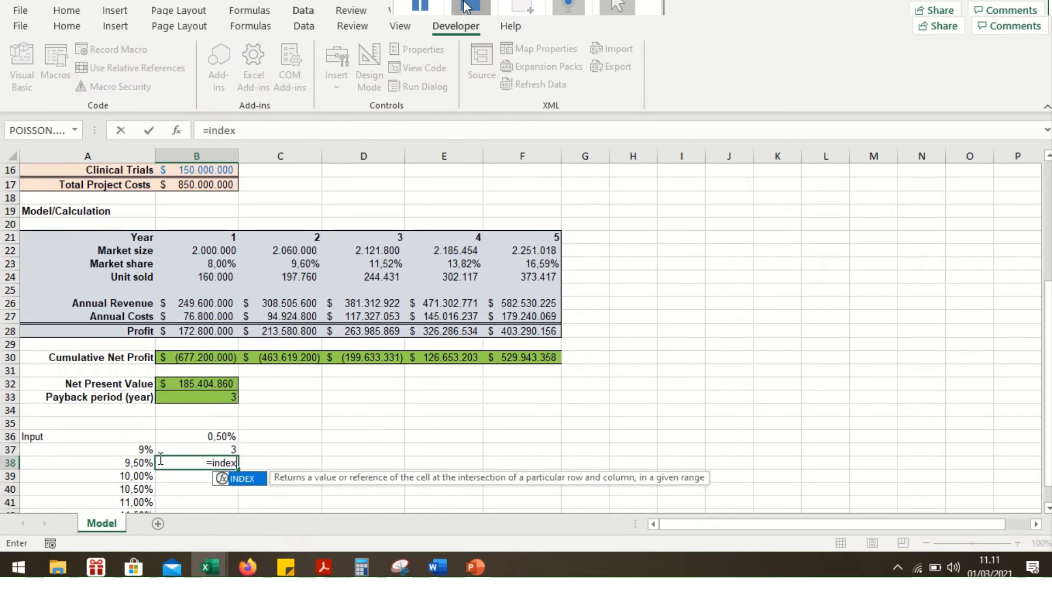
type("(")
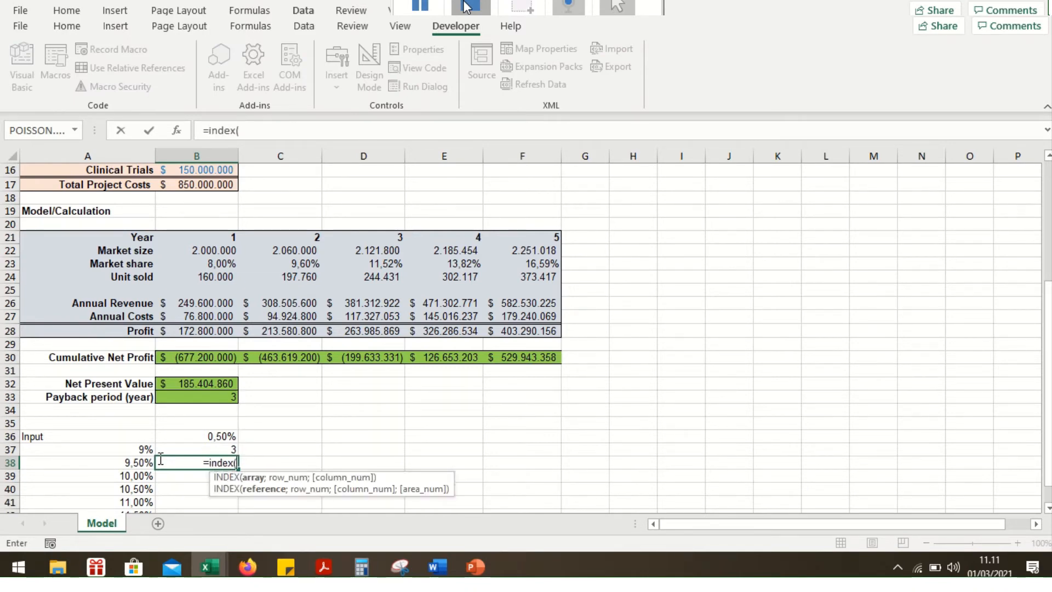
scroll(131, 444, "down", 2)
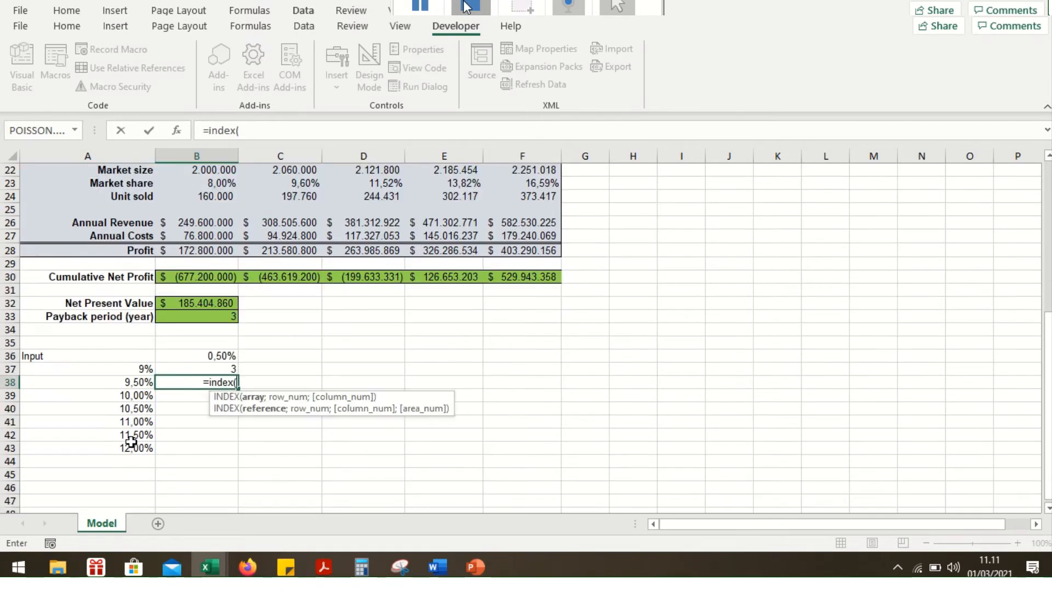
left_click_drag(137, 372, 137, 448)
type(";")
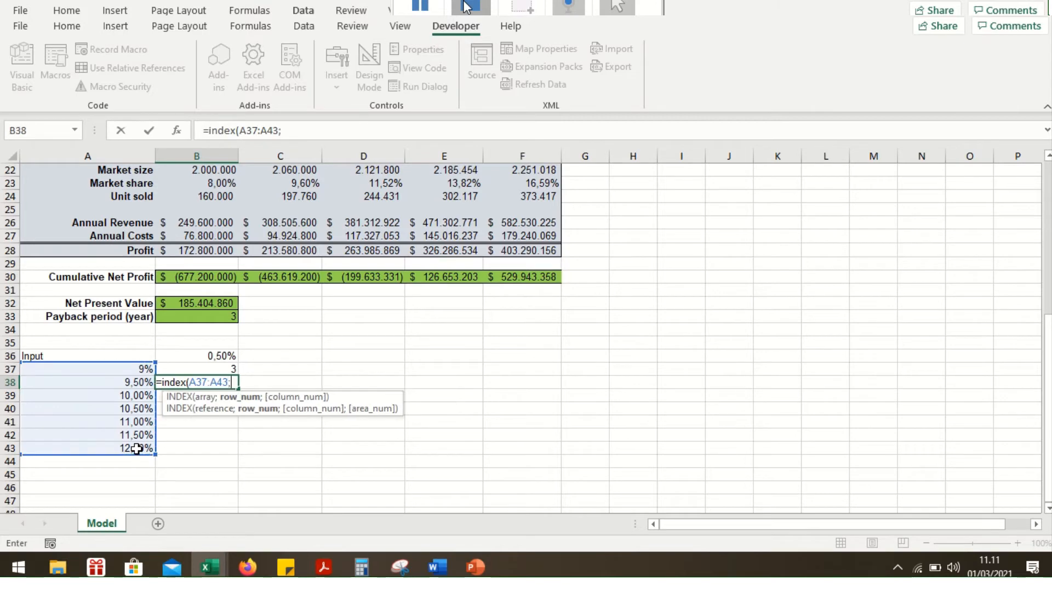
left_click(221, 369)
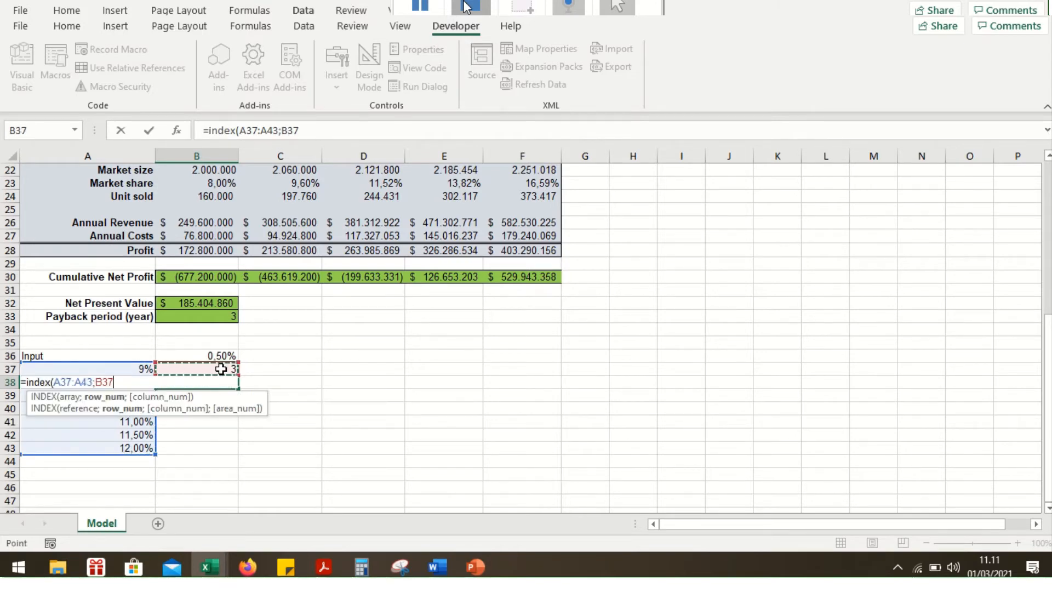
type(";")
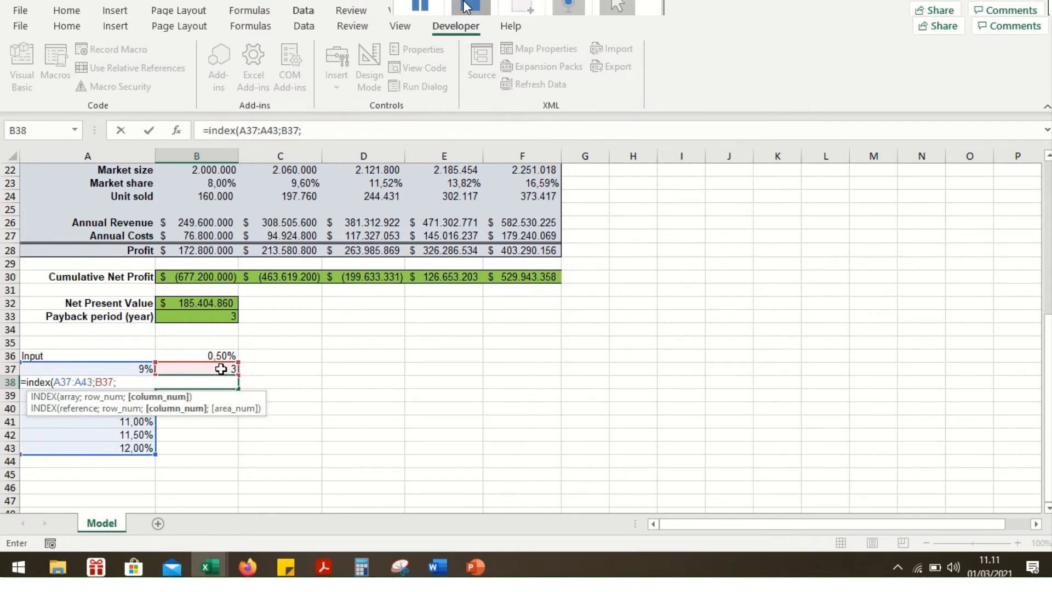
type("0)")
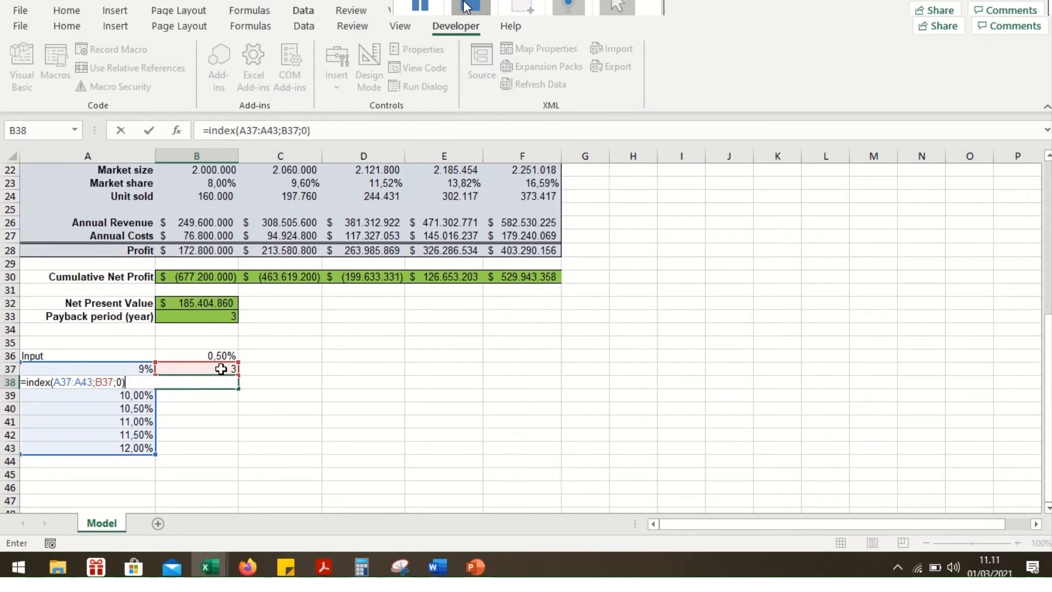
key("Return")
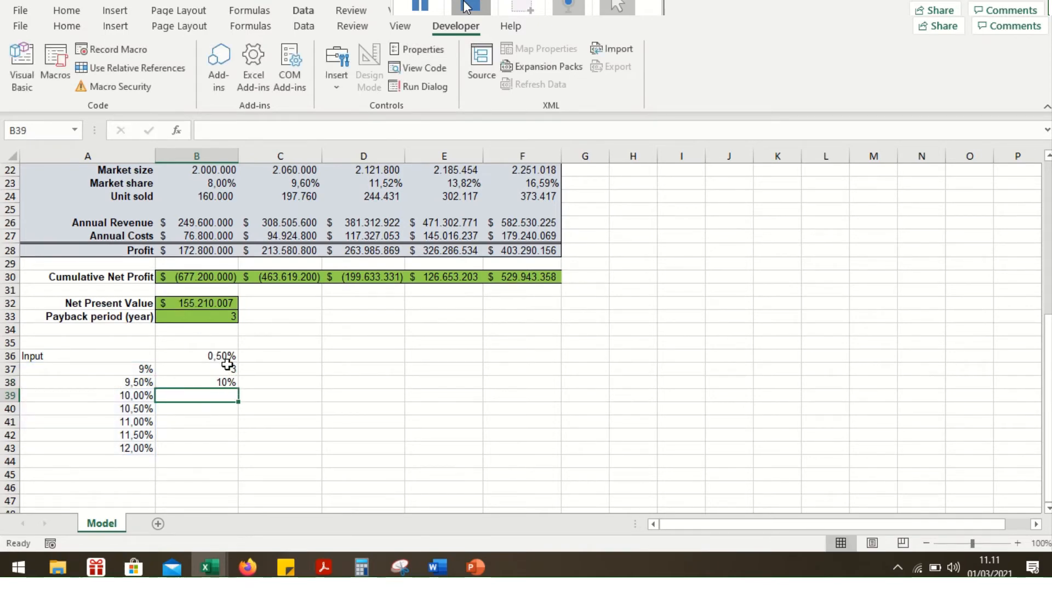
Choose 11,50% in the discount rate combo box and check how the Net Present Value in B32 responds.
left_click(203, 303)
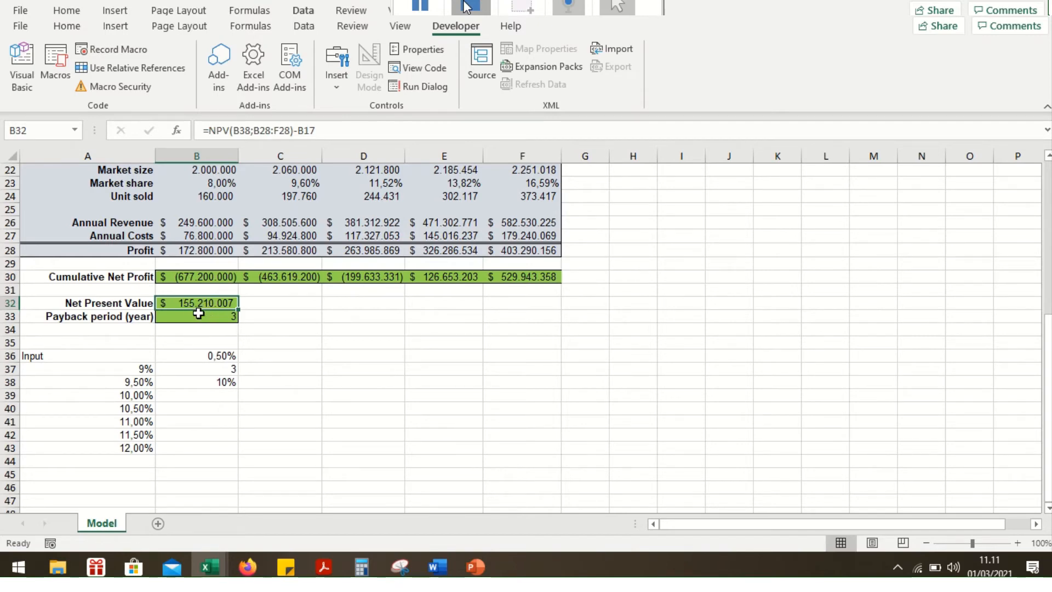
scroll(232, 375, "up", 7)
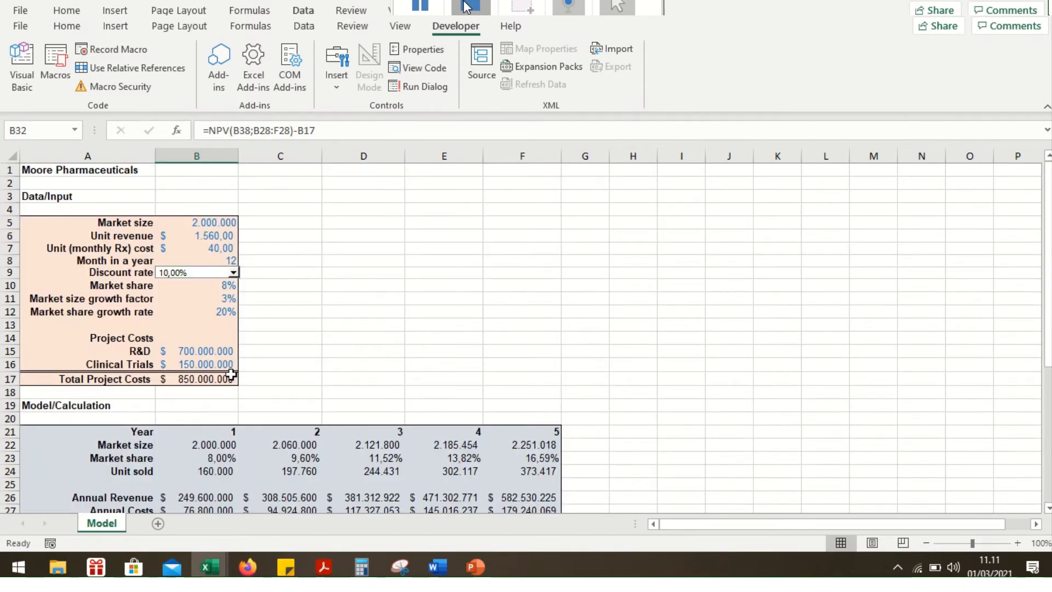
left_click(233, 274)
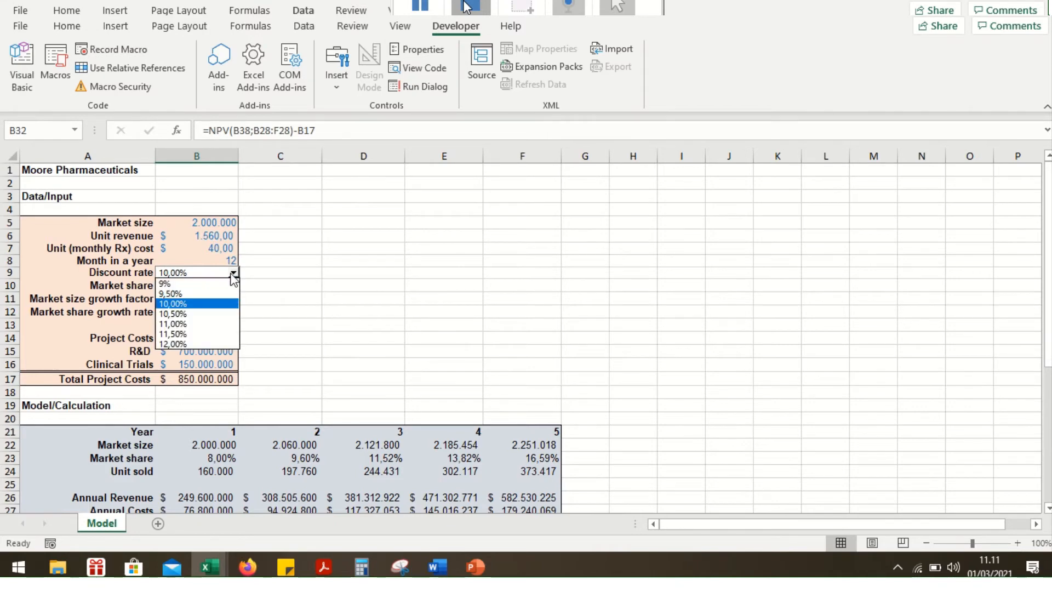
left_click(199, 335)
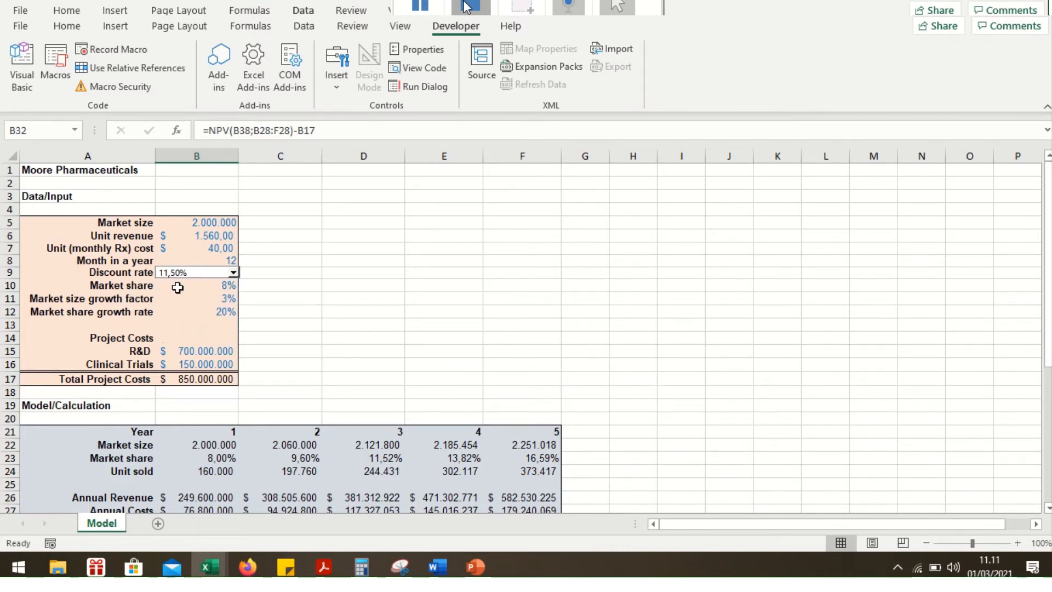
scroll(187, 289, "down", 8)
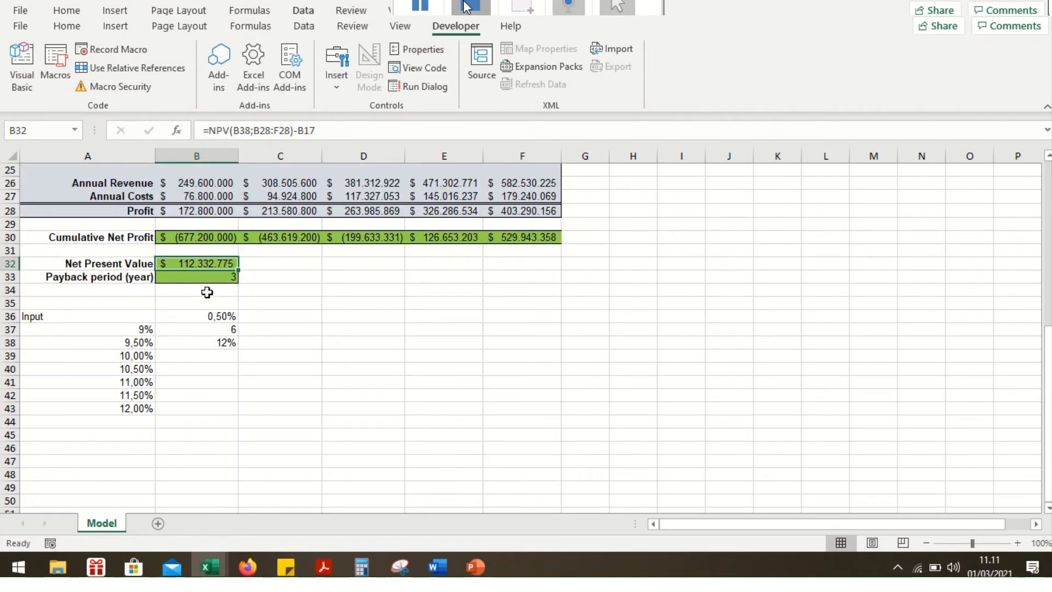
scroll(207, 292, "up", 6)
scroll(205, 298, "down", 3)
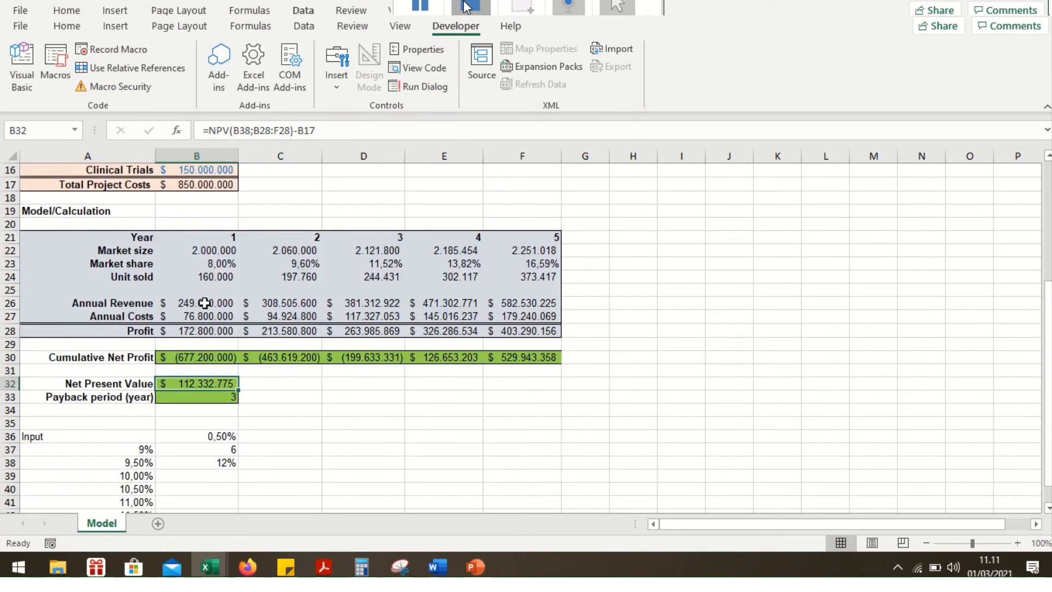
left_click(404, 426)
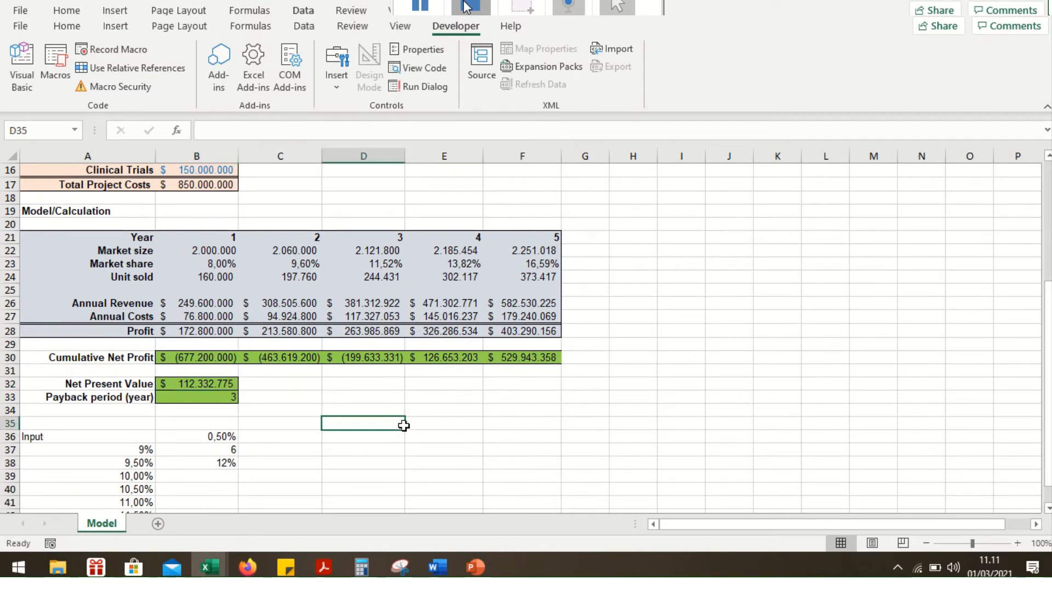
mouse_move(466, 5)
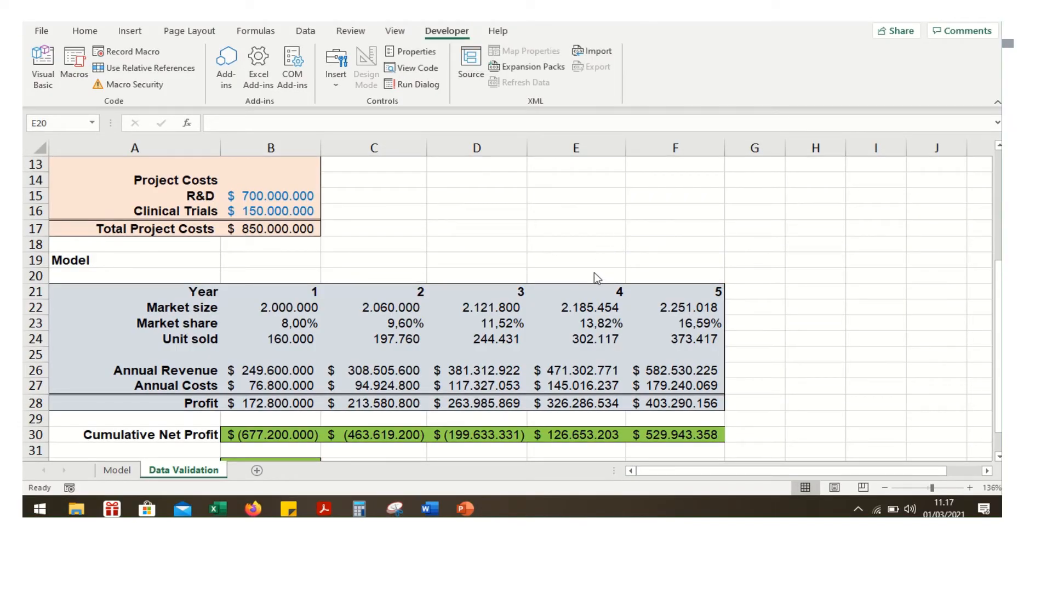
Create a copy of the Data Validation sheet at the end of the Moore Pharmaceutical_Completed.xlsx workbook.
scroll(555, 287, "up", 4)
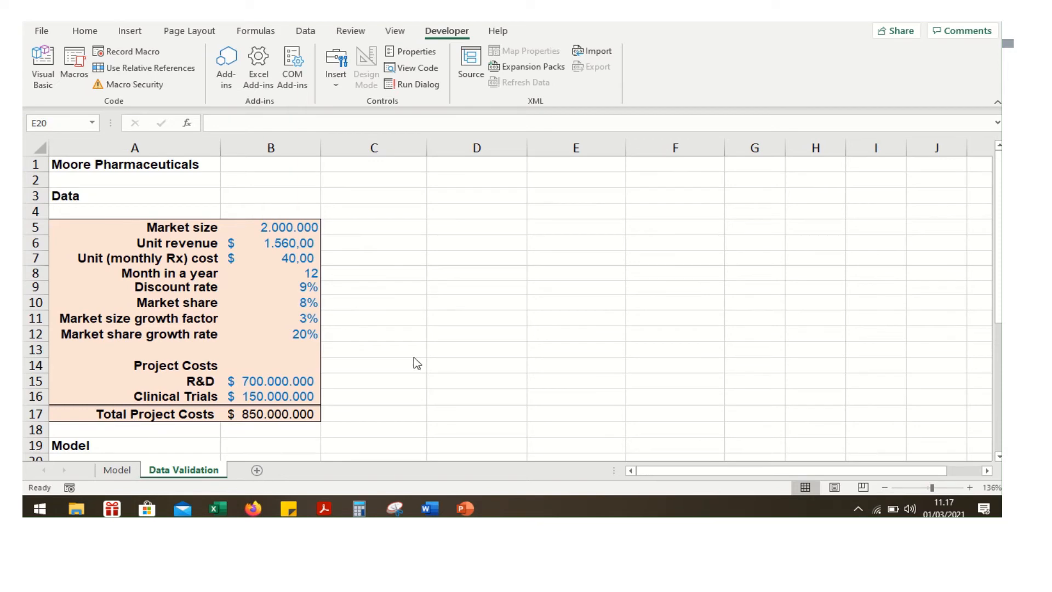
right_click(182, 469)
left_click(244, 335)
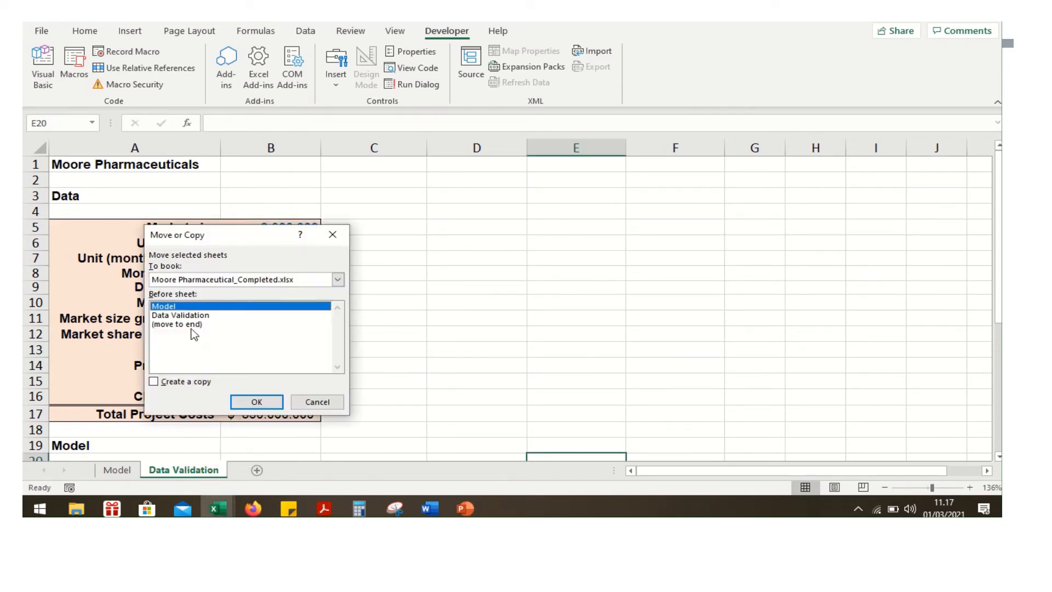
left_click(181, 324)
left_click(175, 382)
left_click(257, 402)
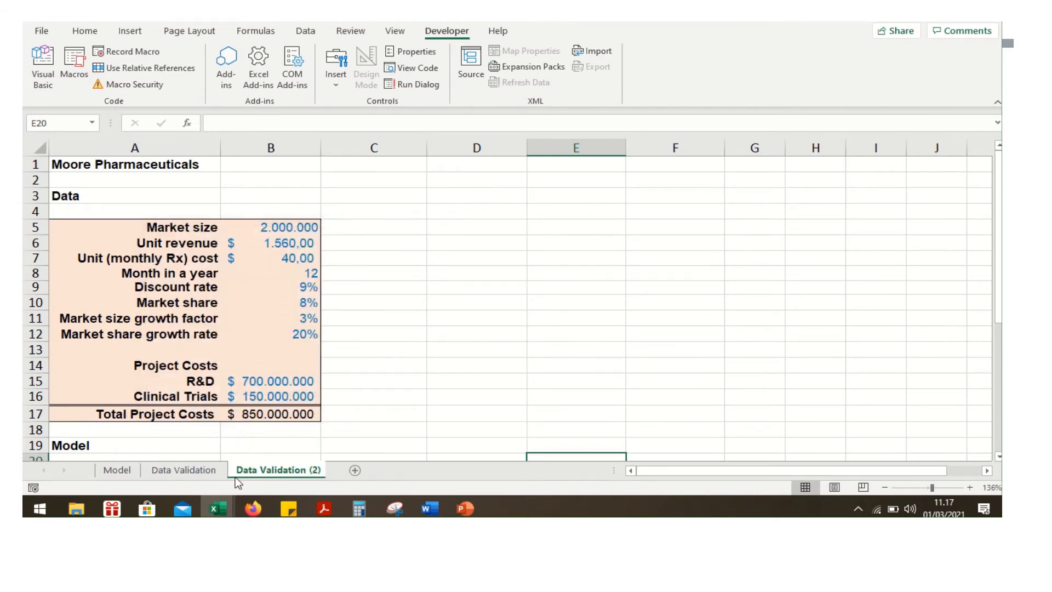
Rename the copied sheet Combo Box and look over its data and model sections.
double_click(252, 470)
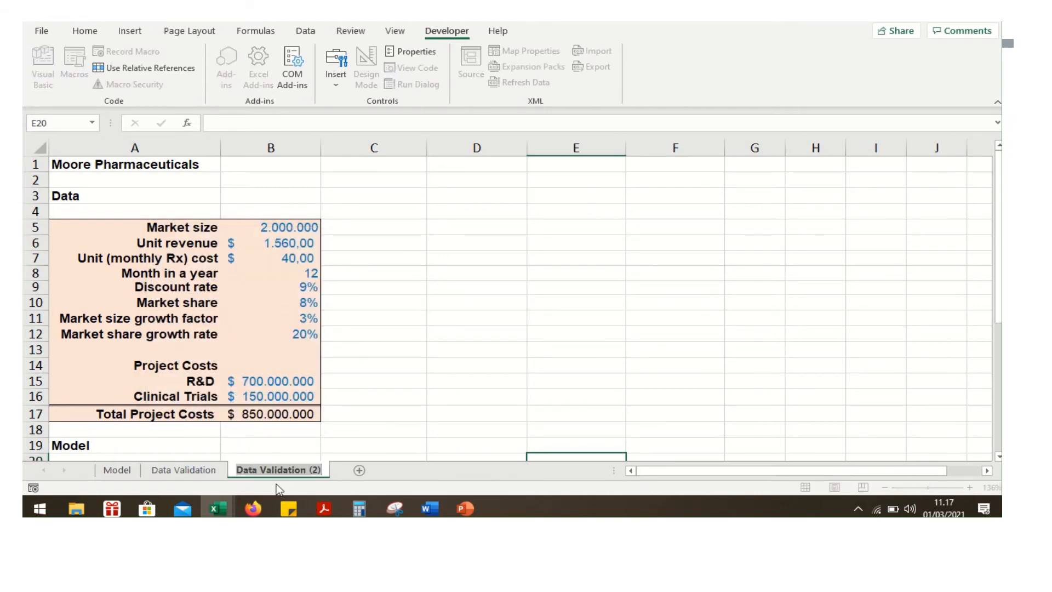
type("combo Box")
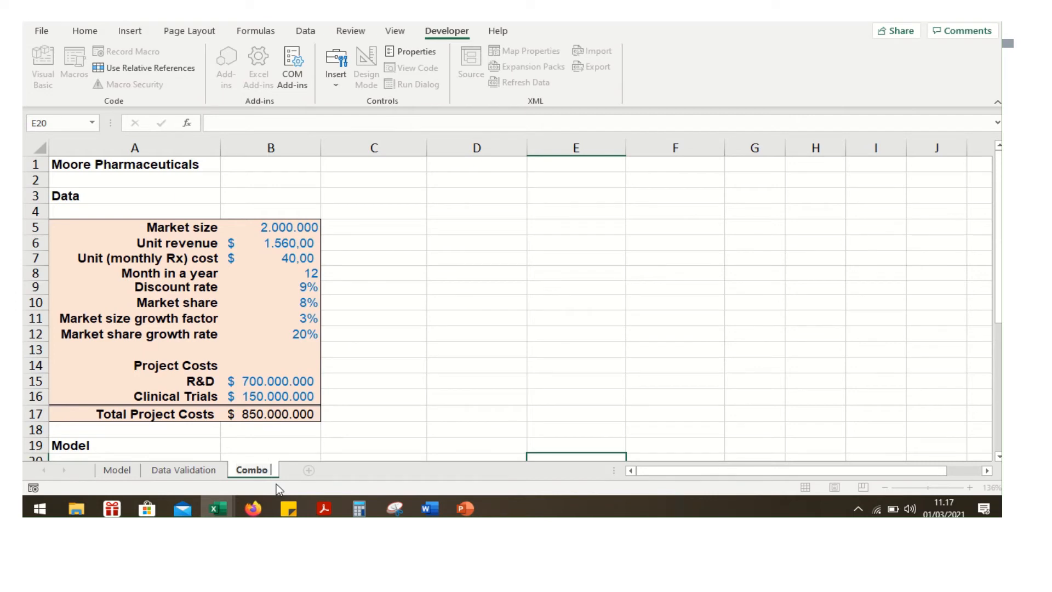
key("Return")
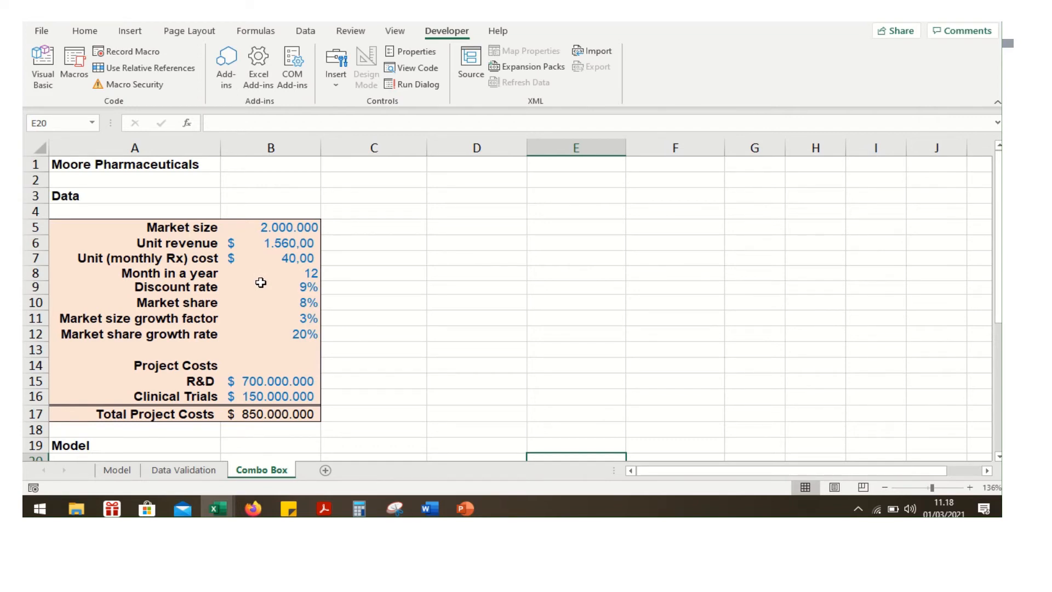
scroll(261, 282, "down", 6)
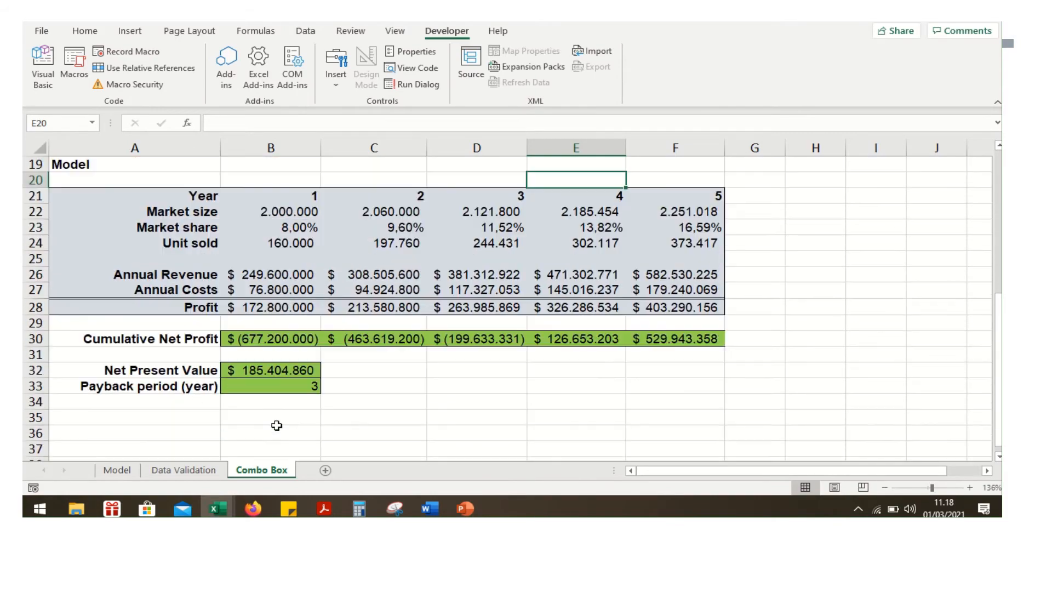
scroll(271, 364, "up", 5)
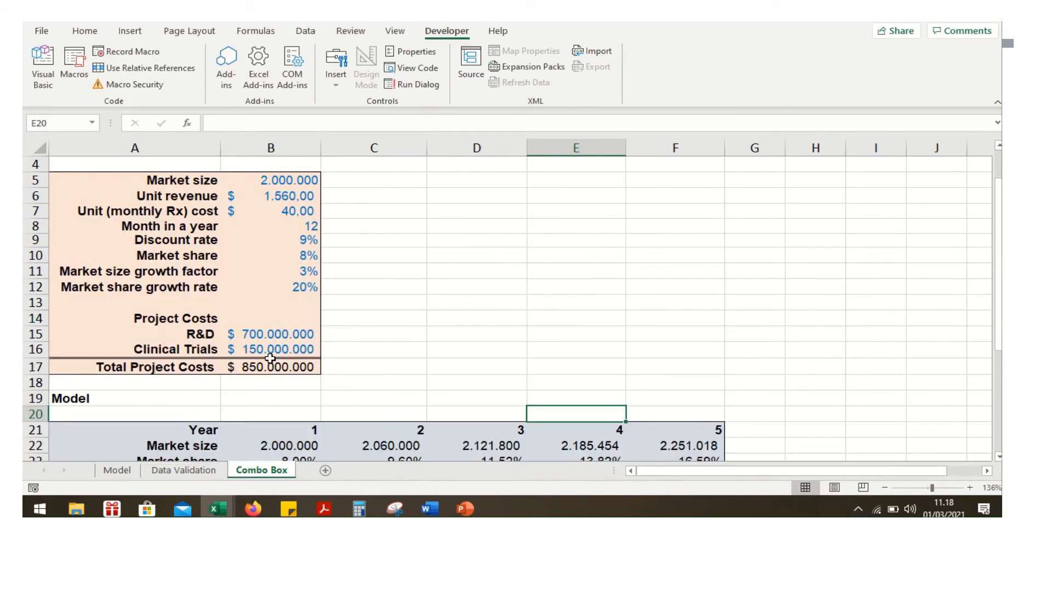
Enter the starting discount rate 9% in A37 and the increment 0,5% in B36 of the Combo Box sheet.
scroll(270, 358, "down", 6)
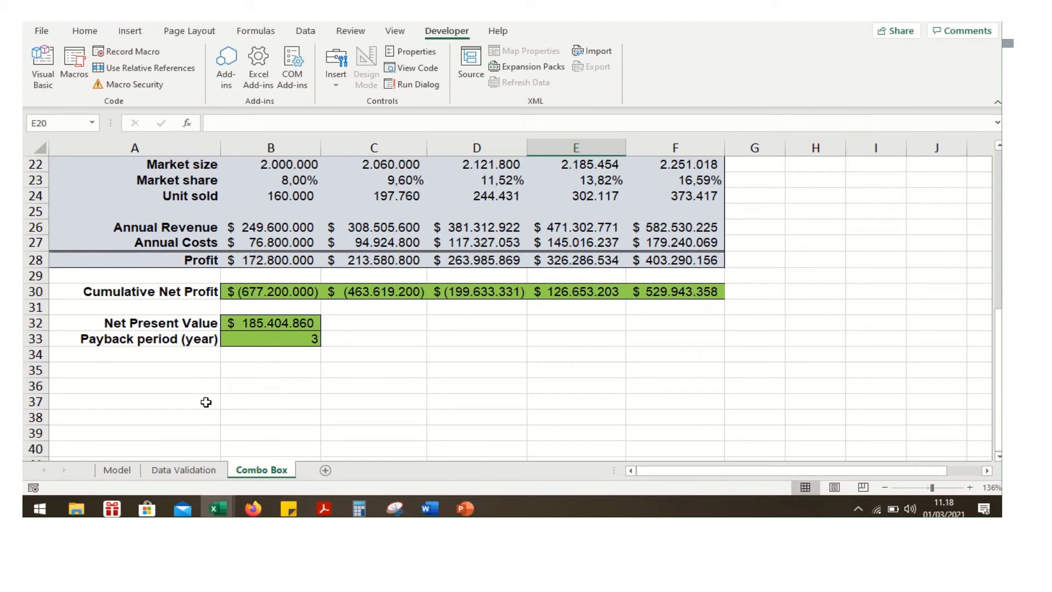
left_click(200, 402)
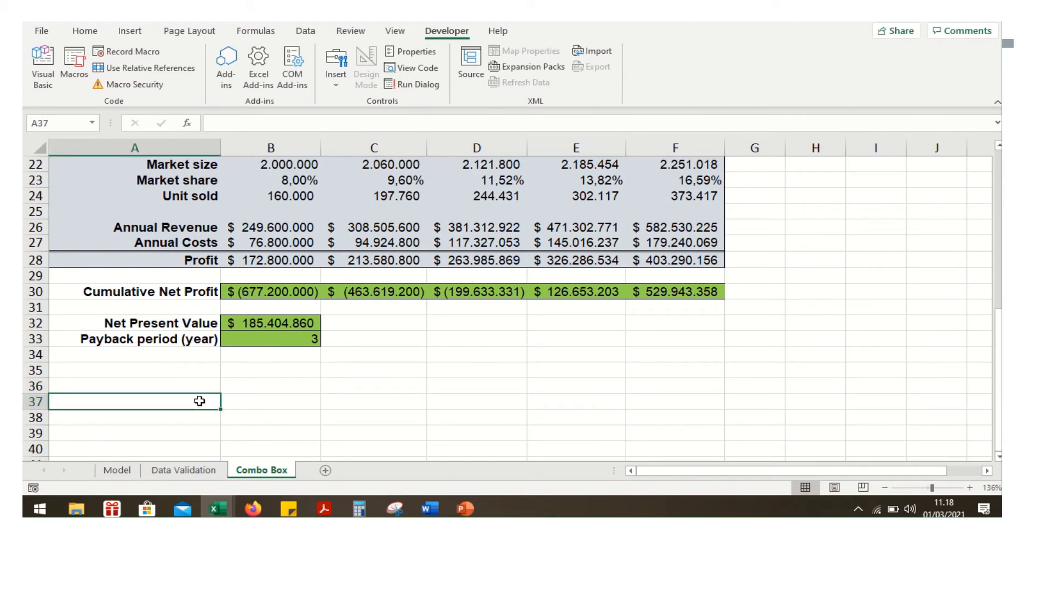
type("9%")
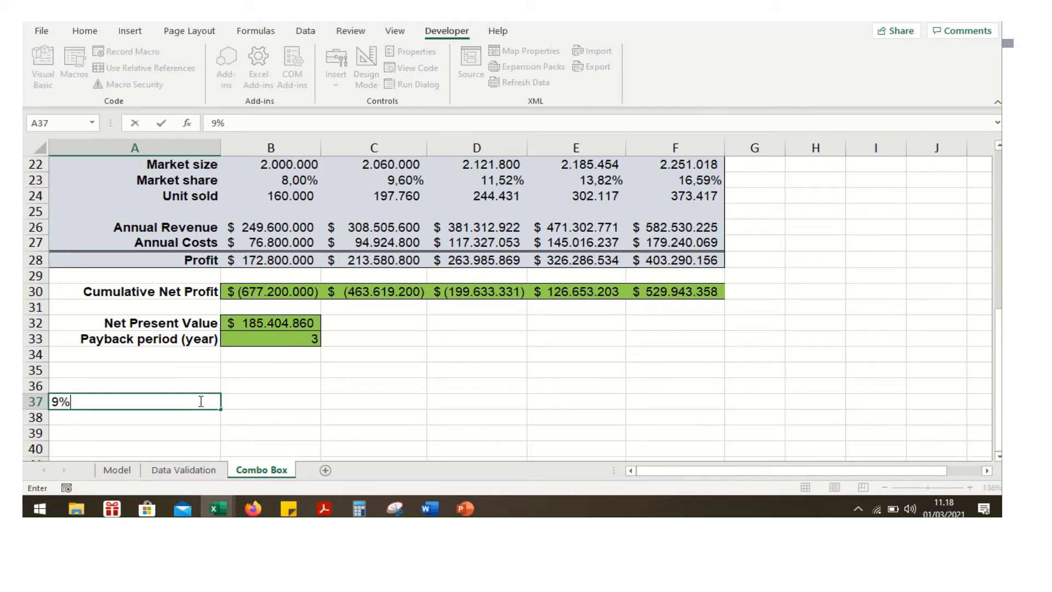
key("Return")
left_click(279, 385)
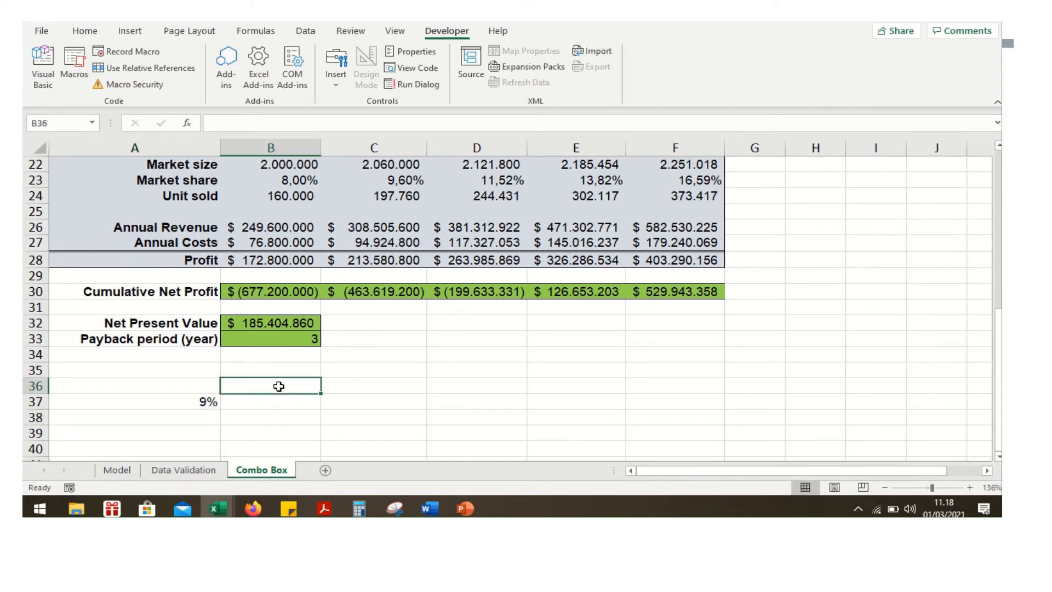
type("0,")
type("5")
key("BackSpace")
type("5%")
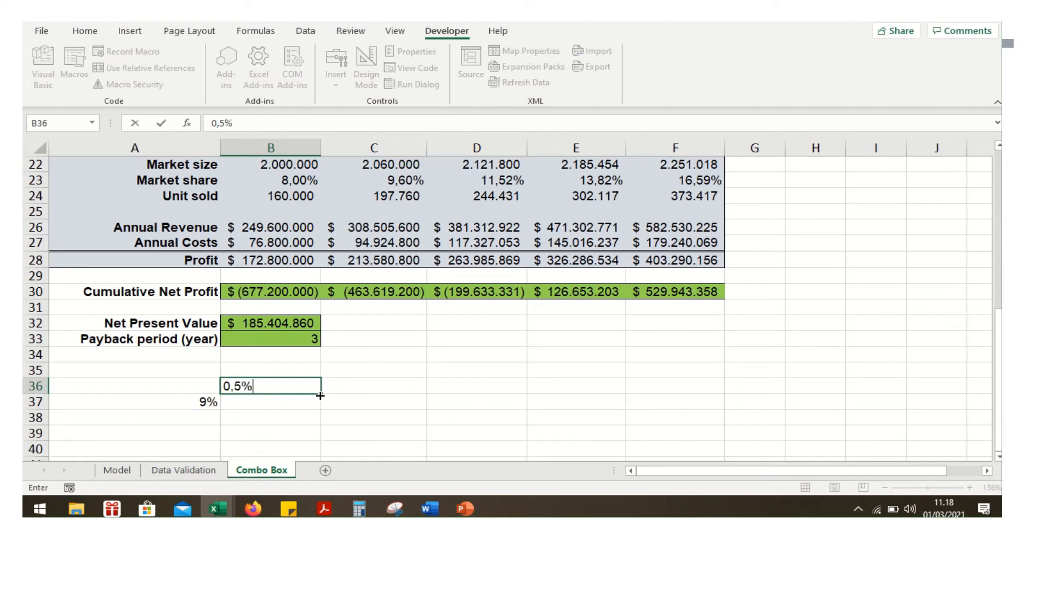
key("Return")
Enter =A37+$B$36 in A38 and fill the formula down to A43 to build the discount rate list.
left_click(110, 418)
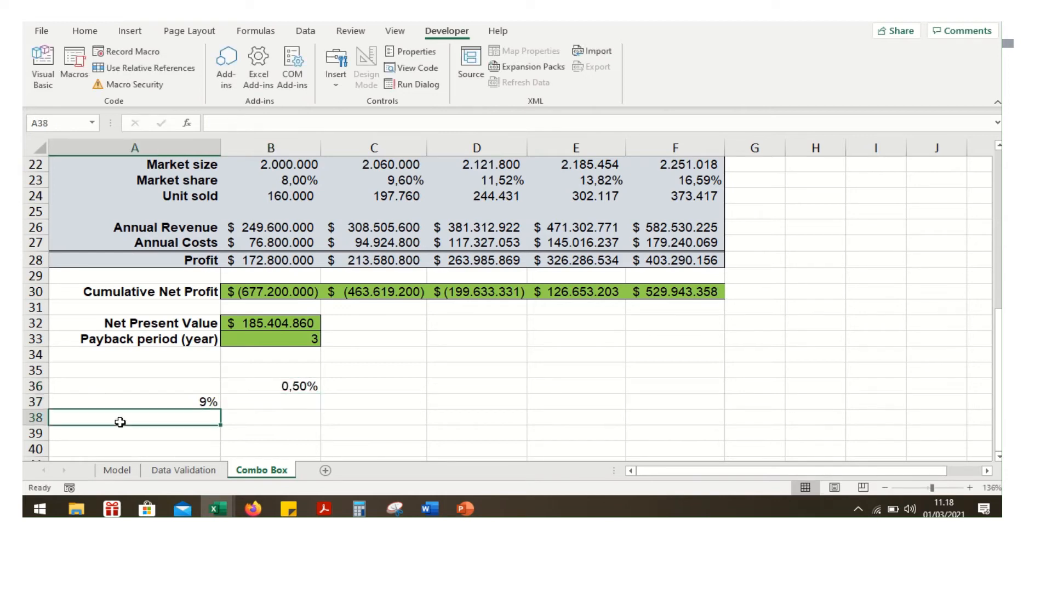
type("=")
left_click(138, 402)
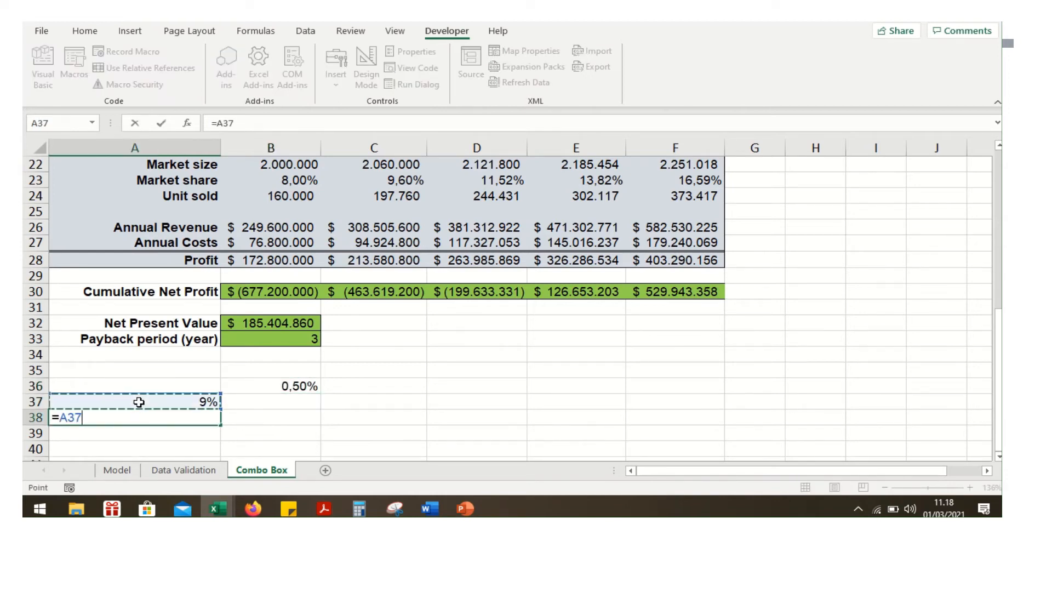
type("+")
left_click(305, 386)
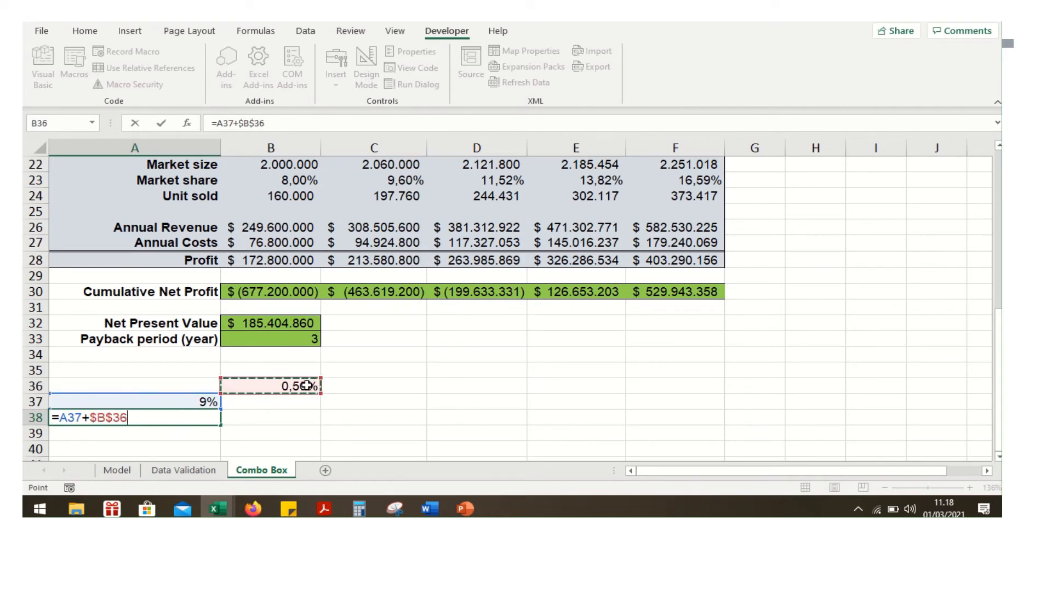
key("Return")
scroll(293, 402, "down", 2)
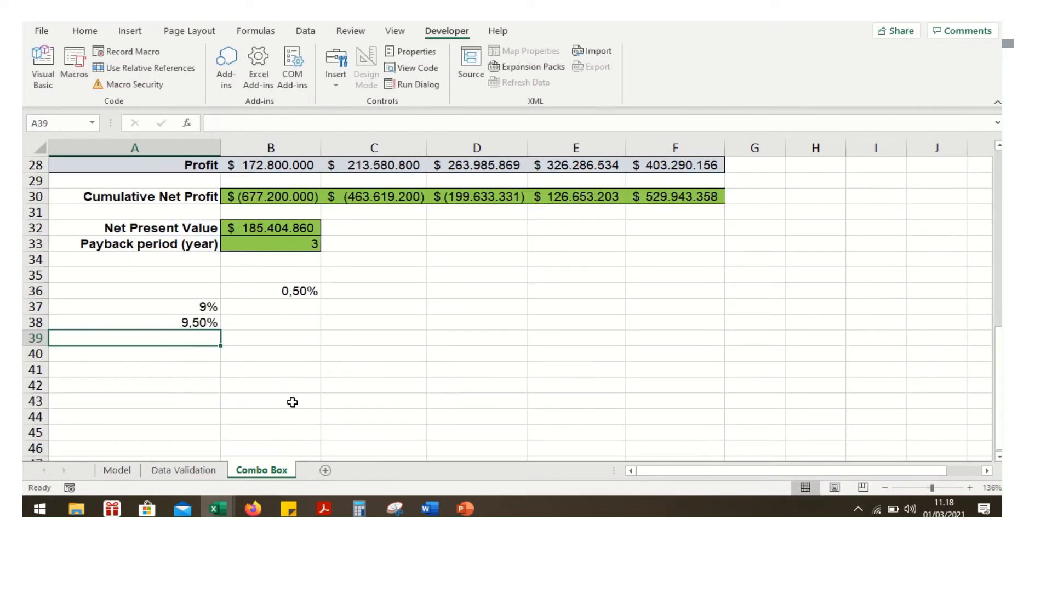
left_click(173, 323)
left_click_drag(218, 343, 221, 407)
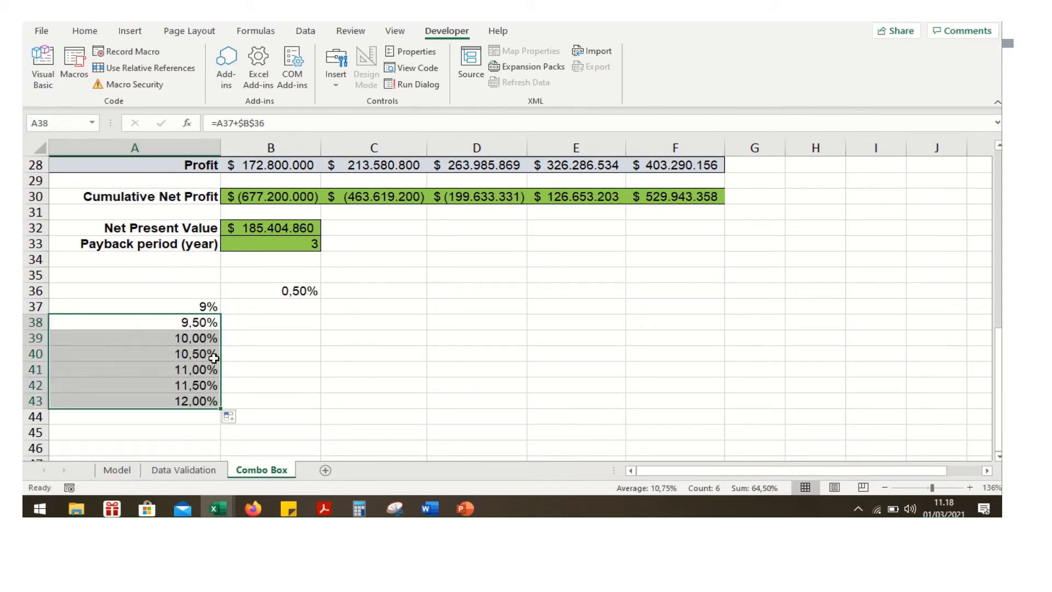
Move the discount rate cell B9 from the data section to B37.
scroll(228, 329, "up", 9)
scroll(230, 322, "down", 3)
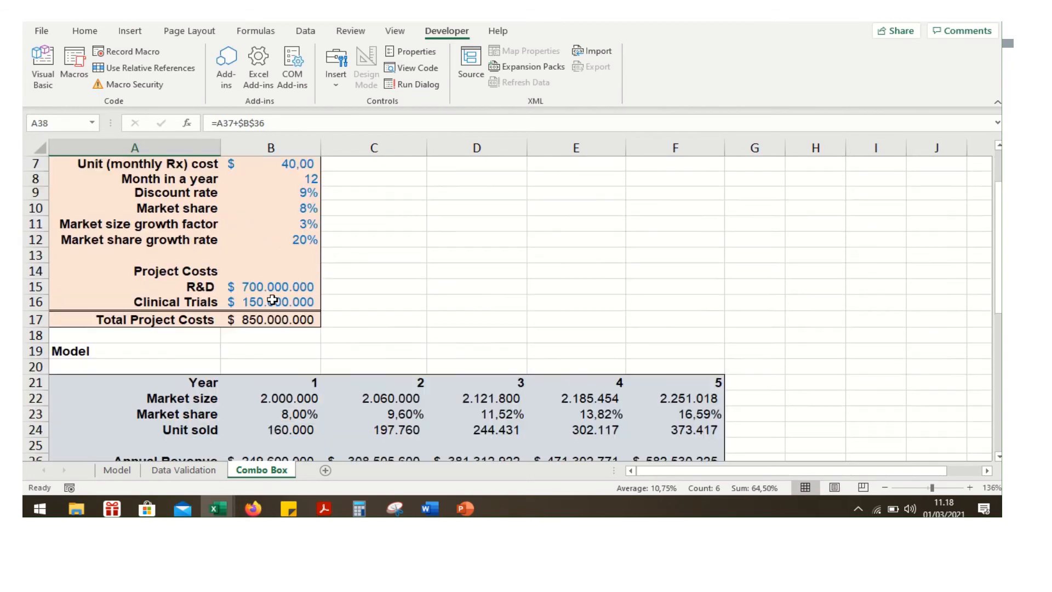
scroll(277, 230, "up", 2)
left_click(290, 243)
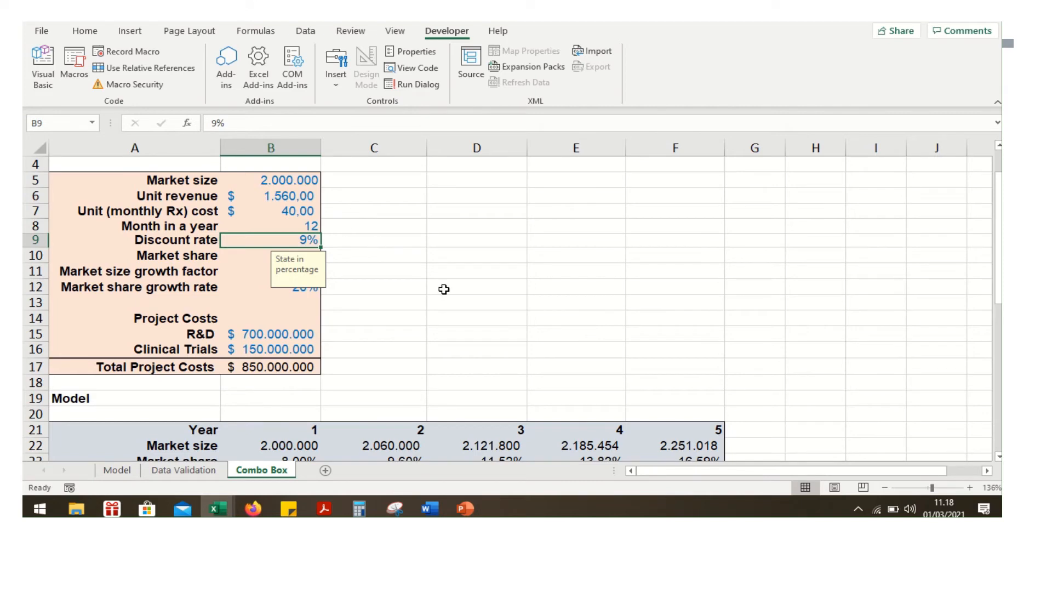
key("ctrl+c")
scroll(412, 326, "down", 8)
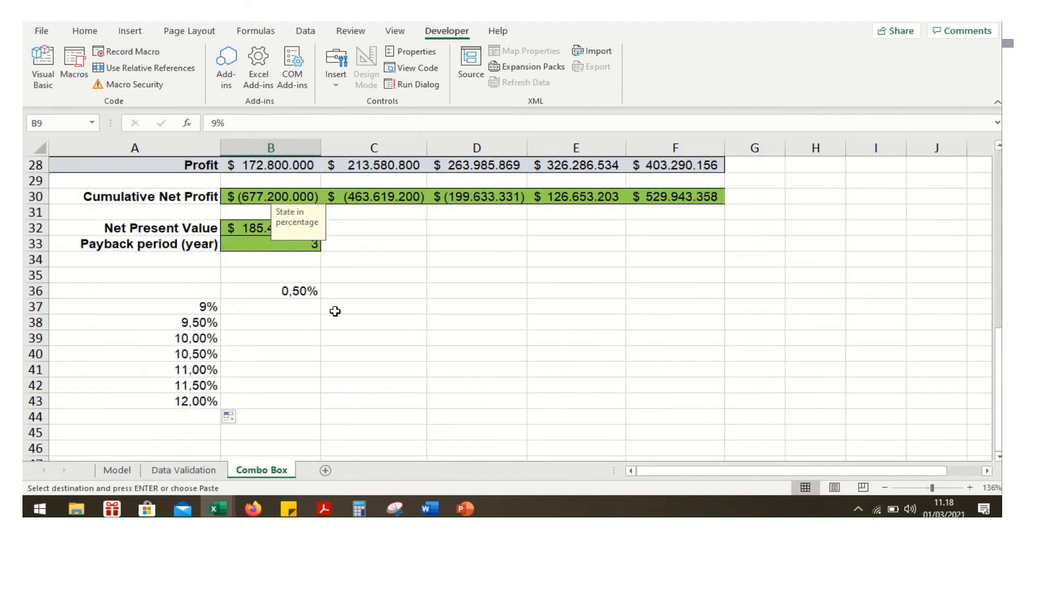
left_click(285, 307)
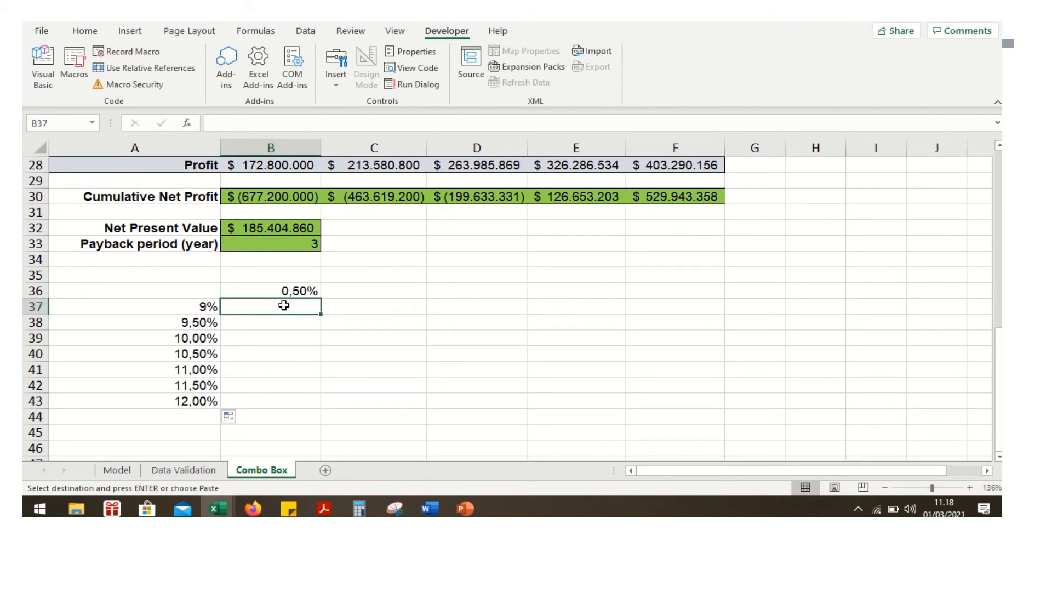
key("Return")
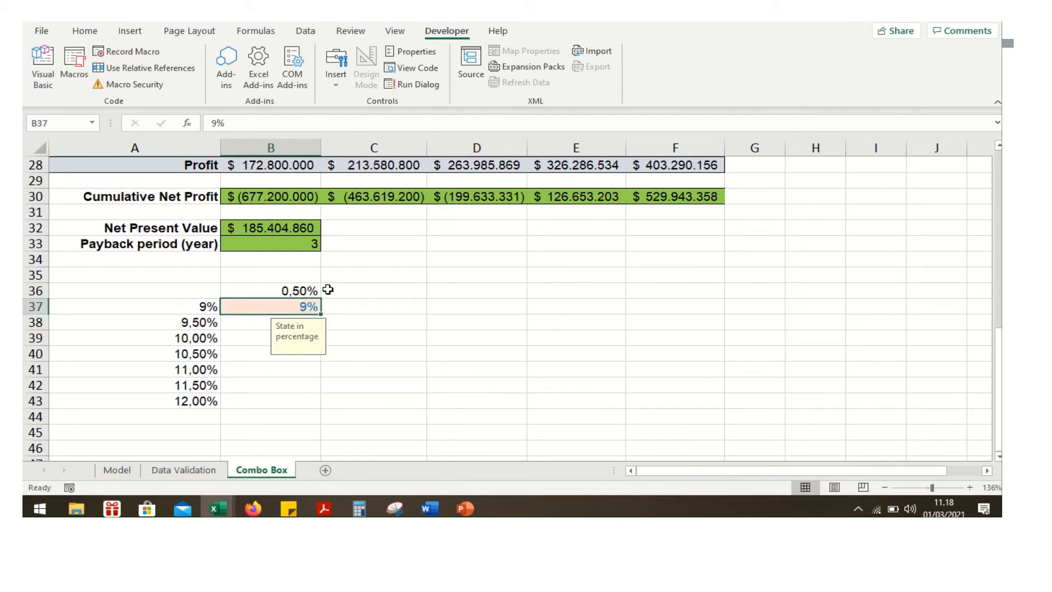
Draw a combo box form control over the emptied discount rate cell B9 and check its drop-down list.
scroll(417, 310, "up", 8)
scroll(417, 309, "up", 1)
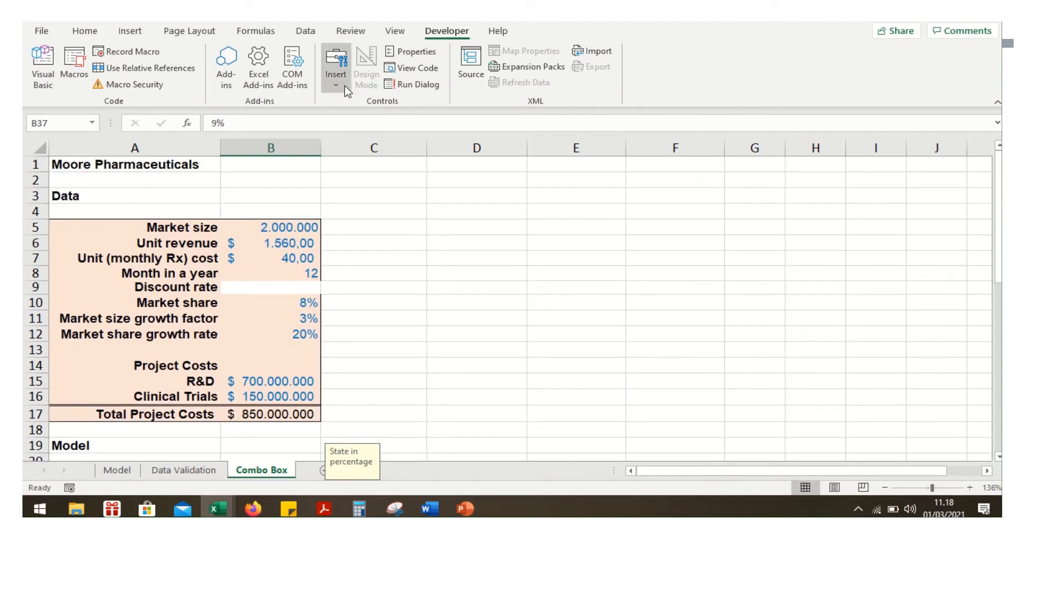
left_click(344, 85)
left_click(346, 122)
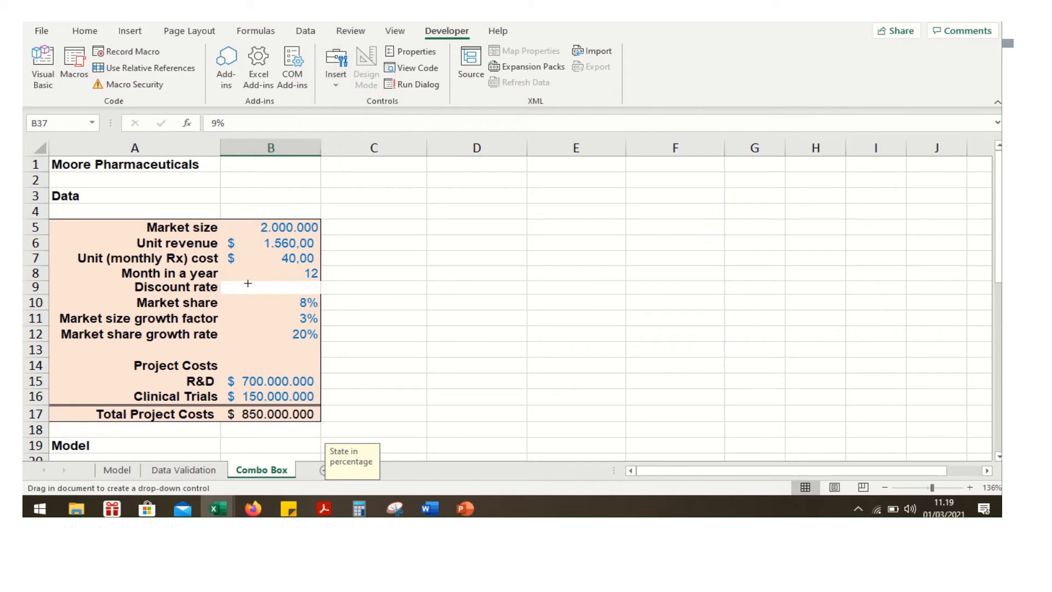
left_click_drag(223, 279, 320, 296)
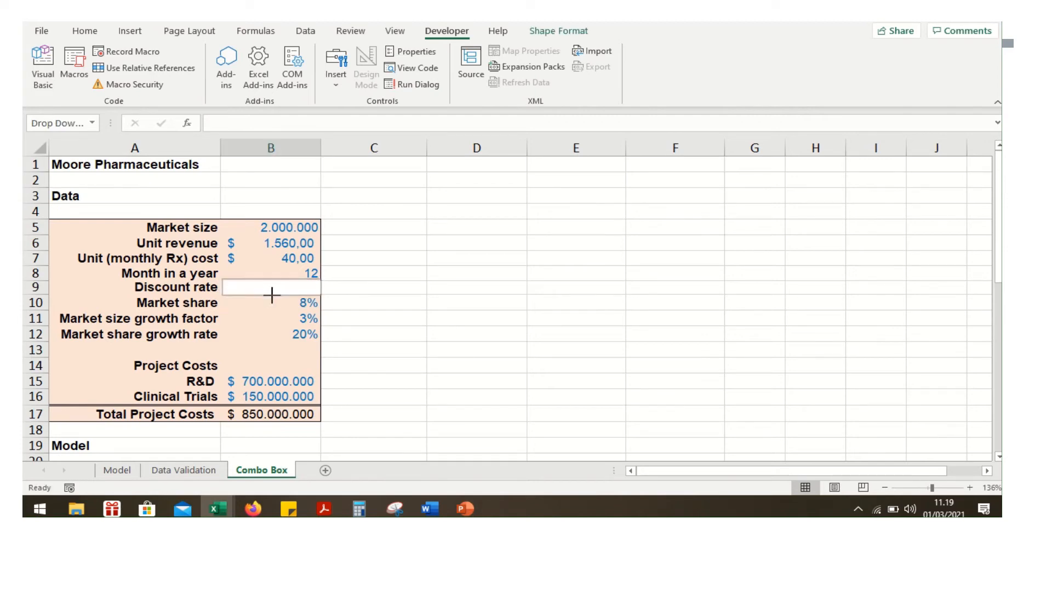
left_click(349, 299)
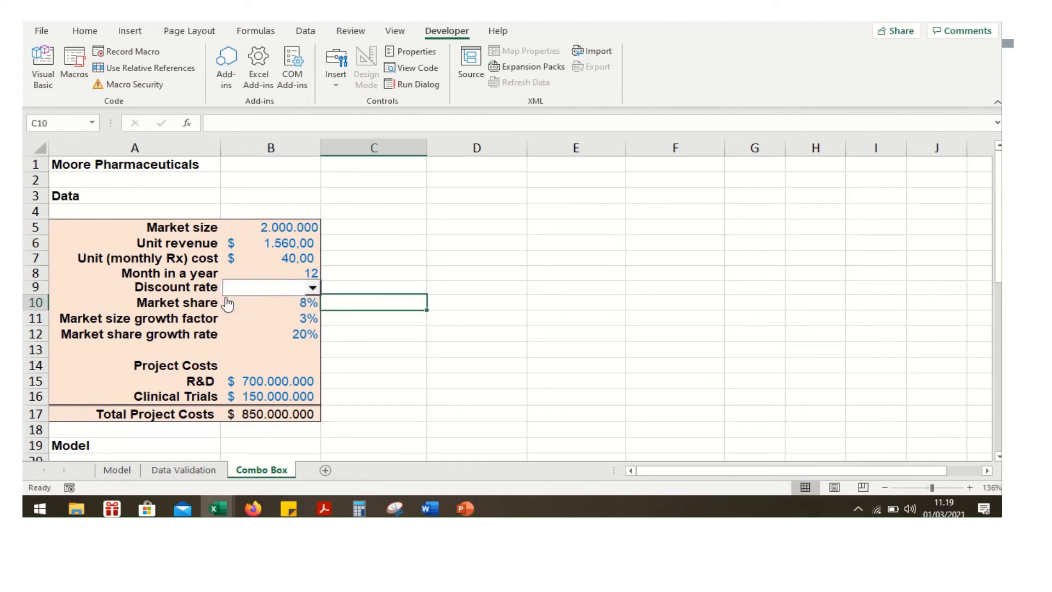
left_click(313, 289)
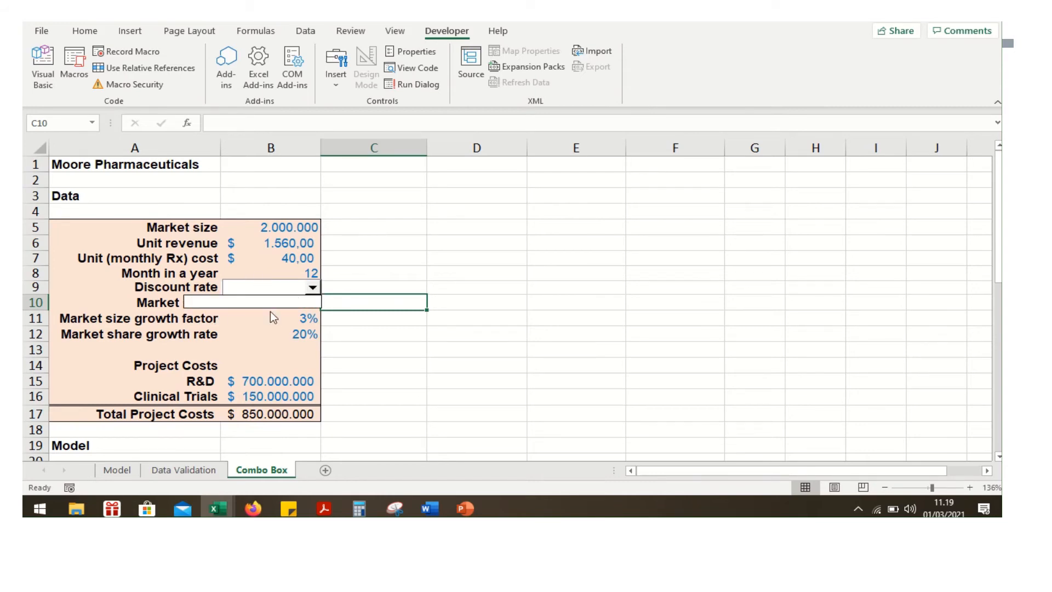
left_click(415, 297)
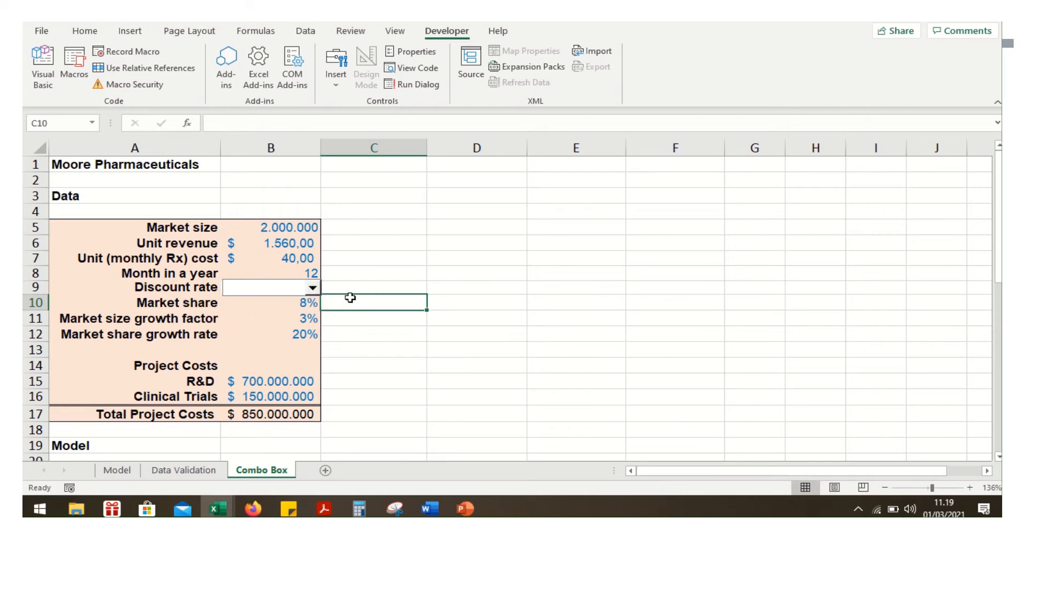
Set the input range of the discount rate combo box to $A$37:$A$43 in its control formatting.
right_click(264, 291)
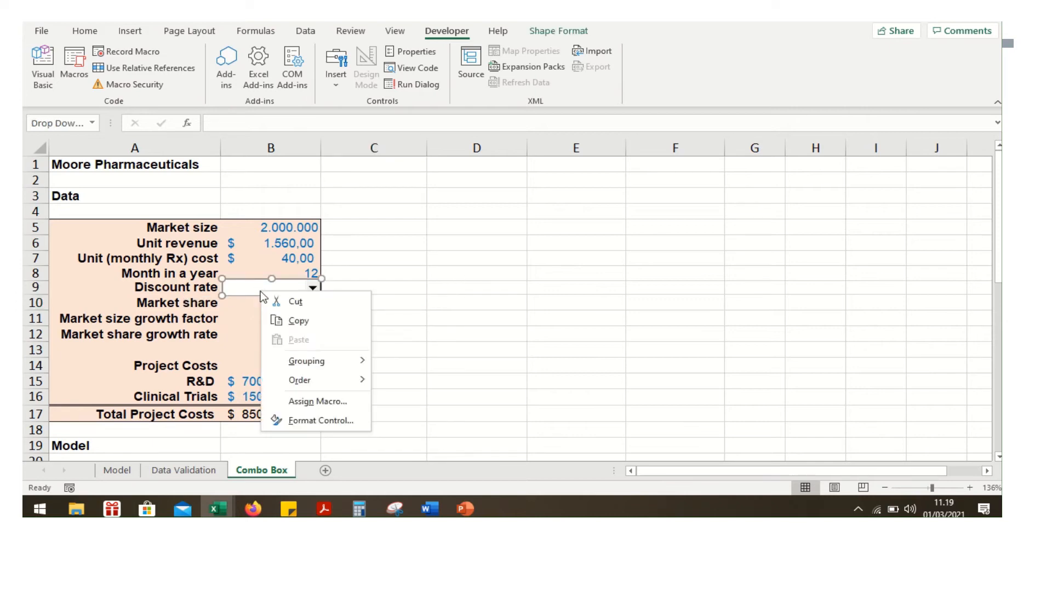
left_click(320, 420)
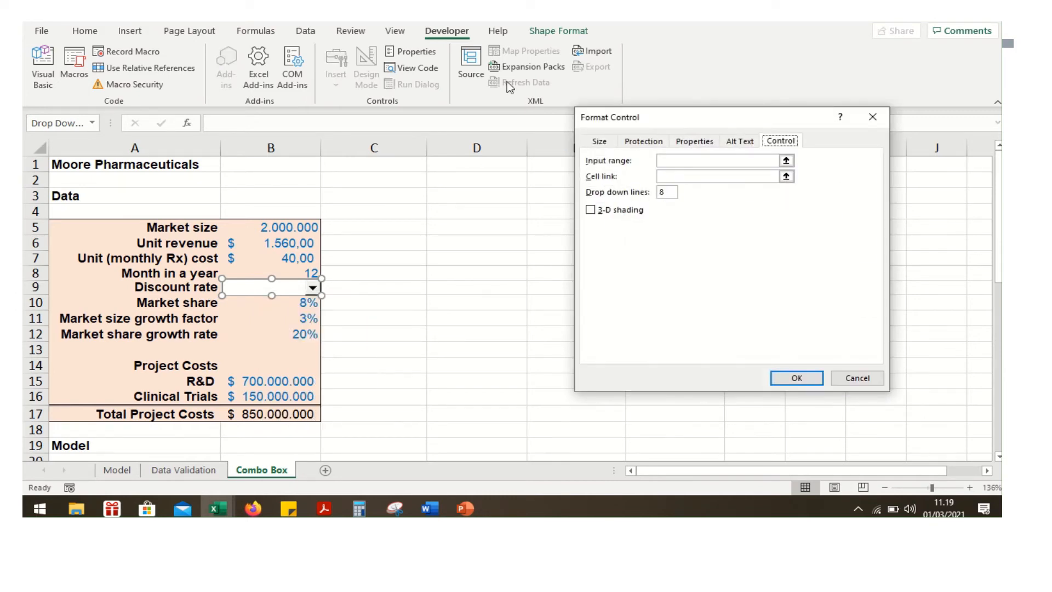
left_click(678, 161)
scroll(184, 365, "down", 4)
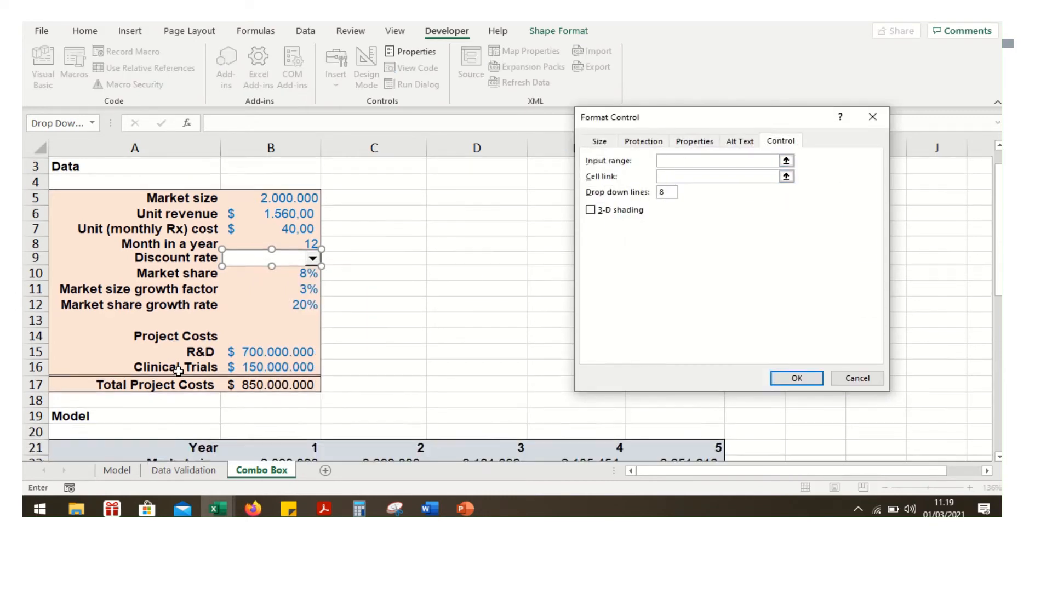
scroll(183, 366, "down", 5)
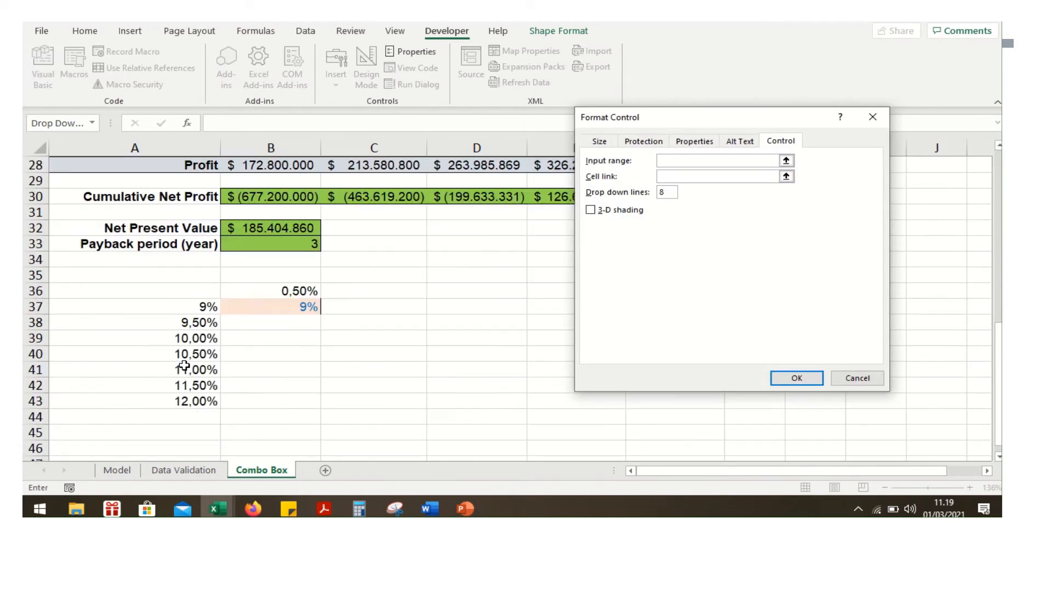
left_click(197, 304)
left_click_drag(198, 304, 197, 402)
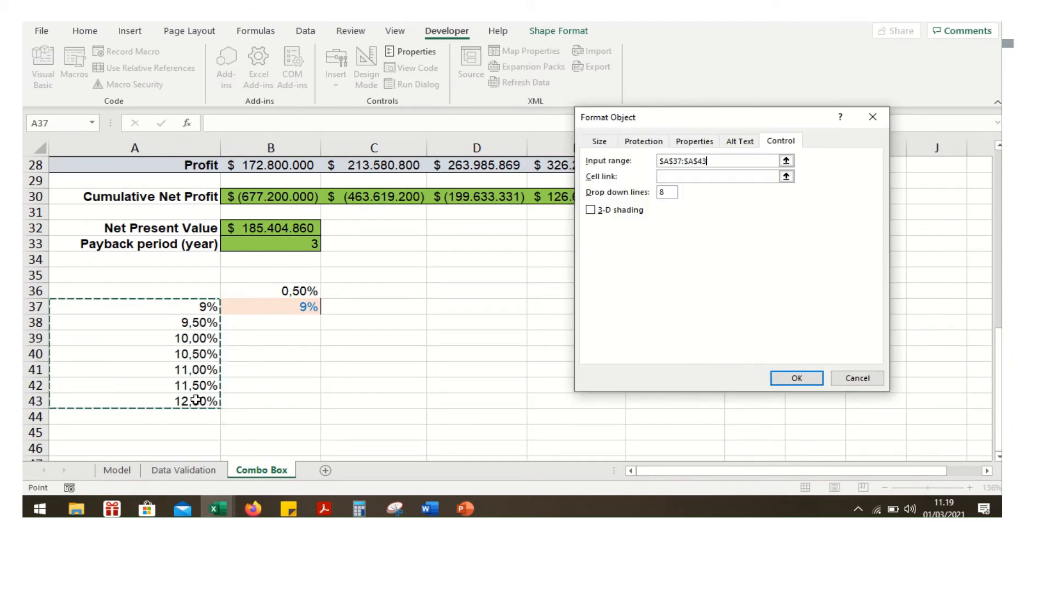
Link the combo box to cell $B$38, set its drop down lines to 7 and apply the settings.
left_click(673, 177)
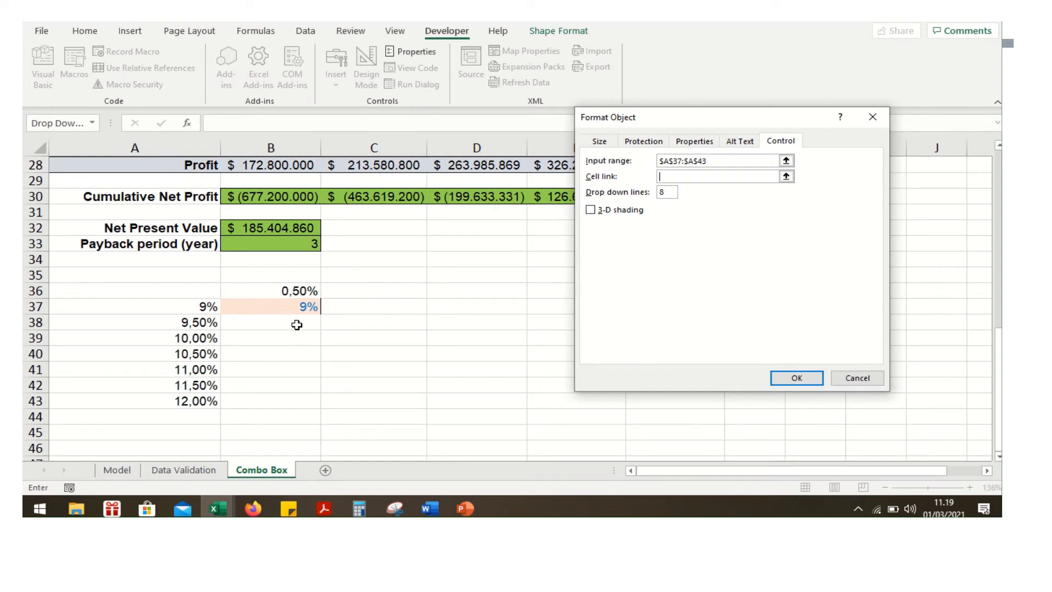
left_click(296, 325)
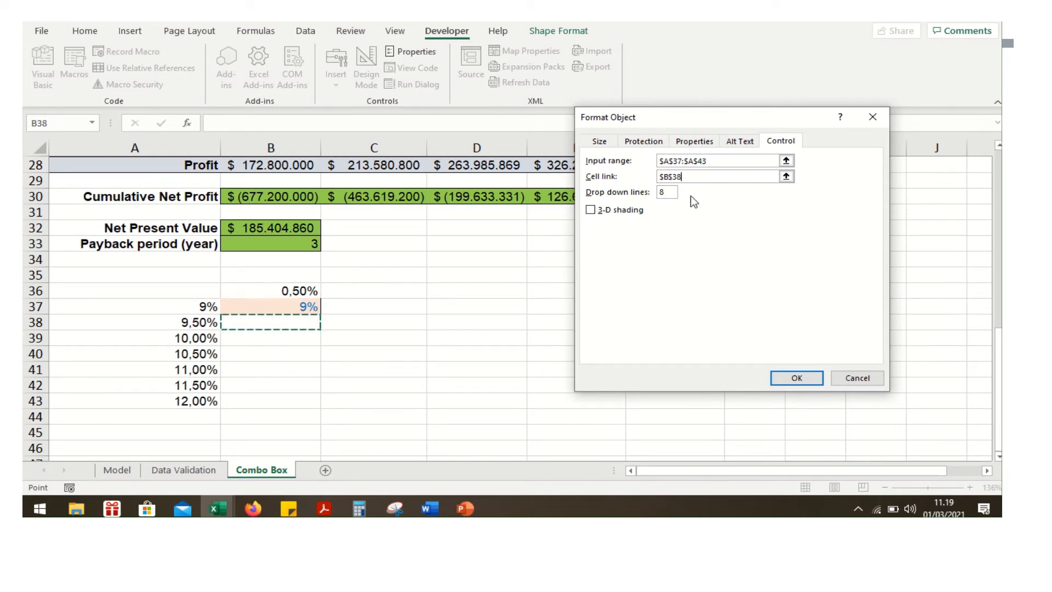
left_click(664, 192)
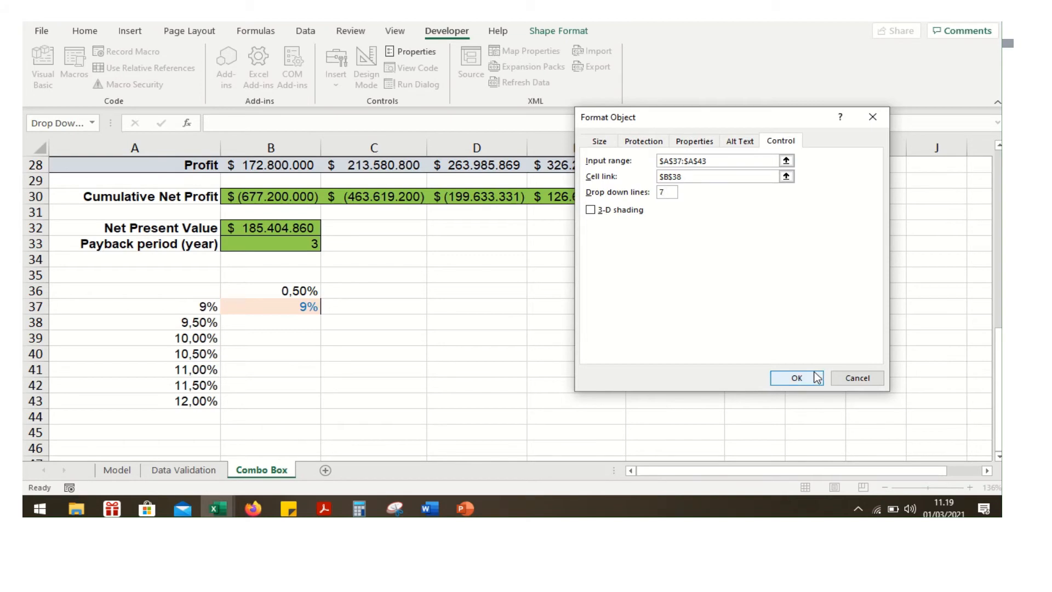
left_click(797, 379)
Choose 9,50% in the discount rate combo box and check the value of the linked cell B38.
scroll(419, 215, "up", 9)
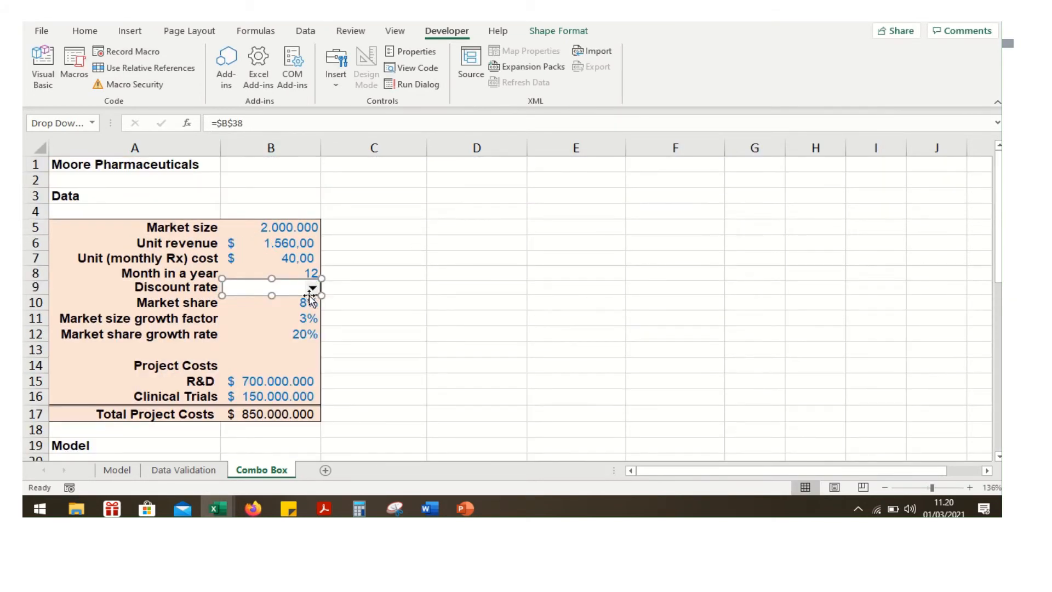
left_click(355, 305)
left_click(312, 286)
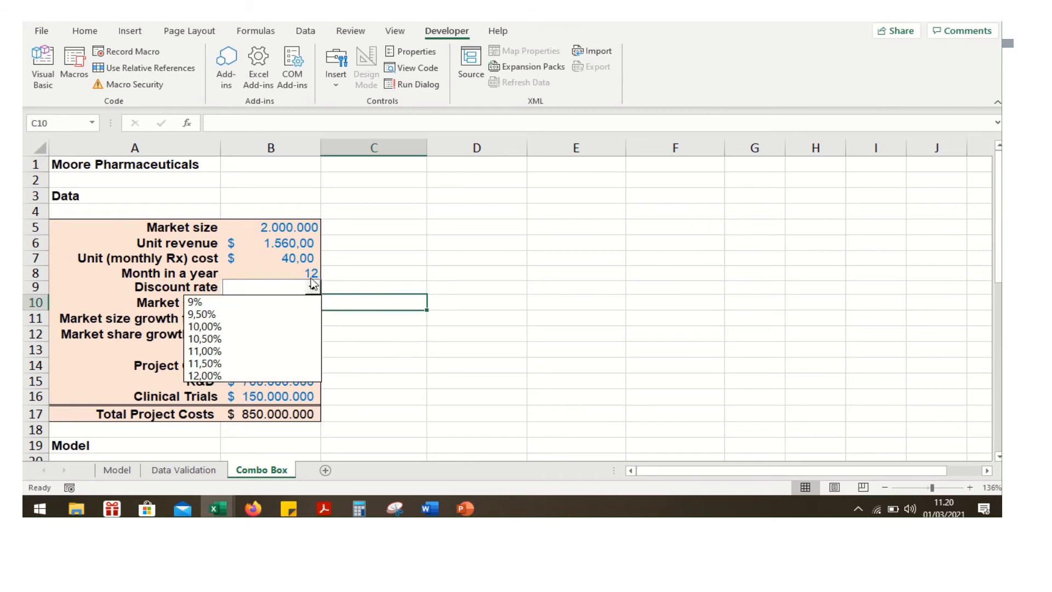
left_click(226, 314)
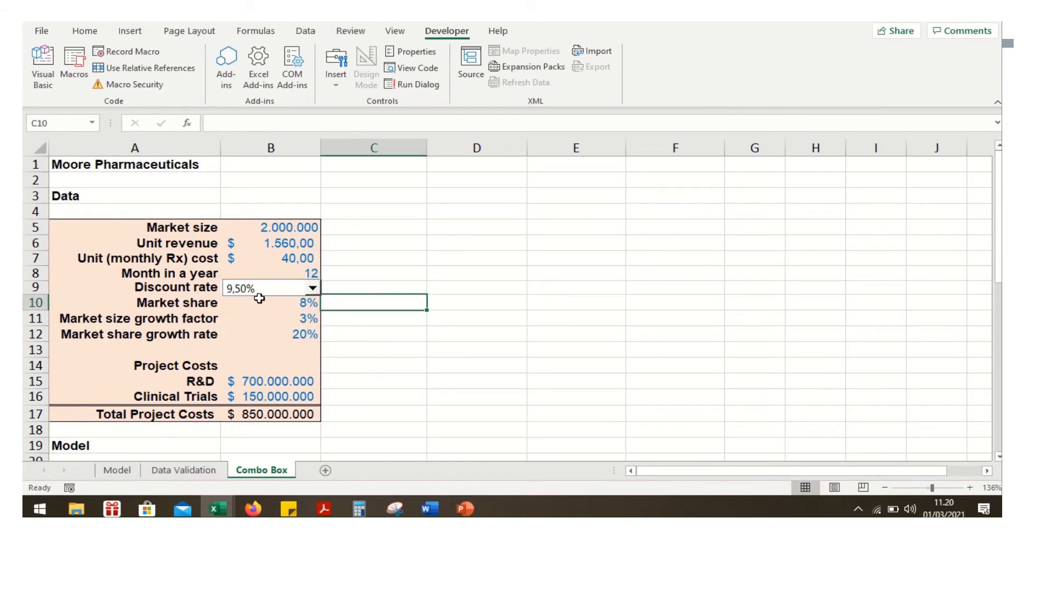
scroll(261, 297, "down", 7)
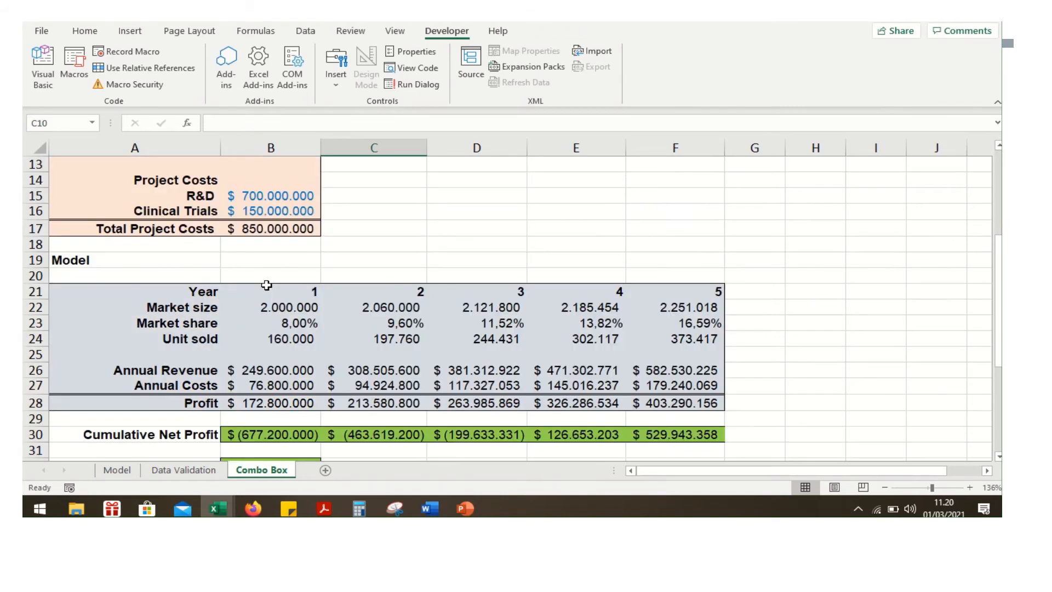
left_click(300, 415)
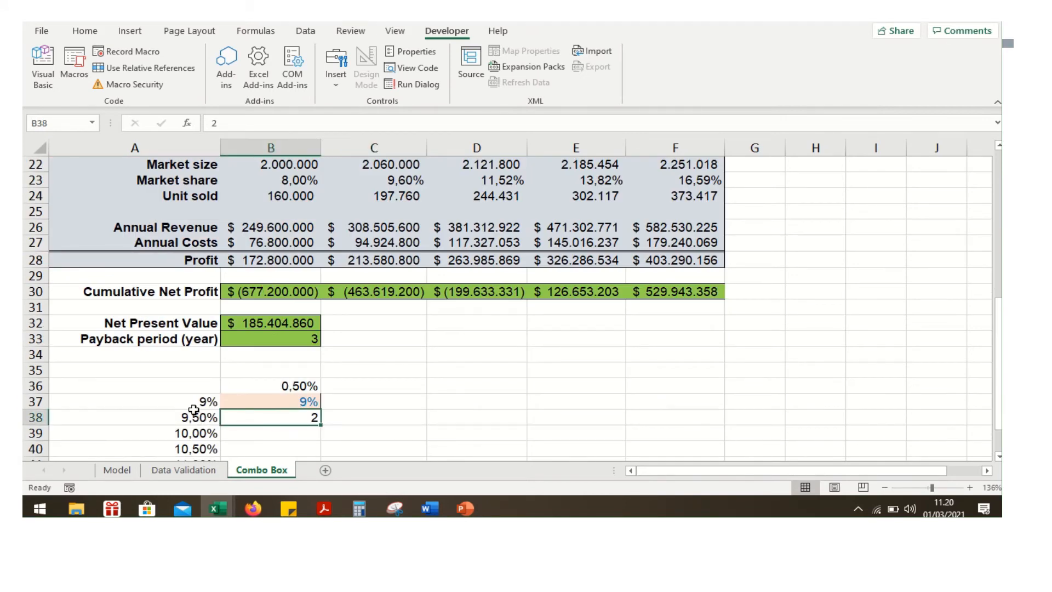
scroll(252, 372, "up", 7)
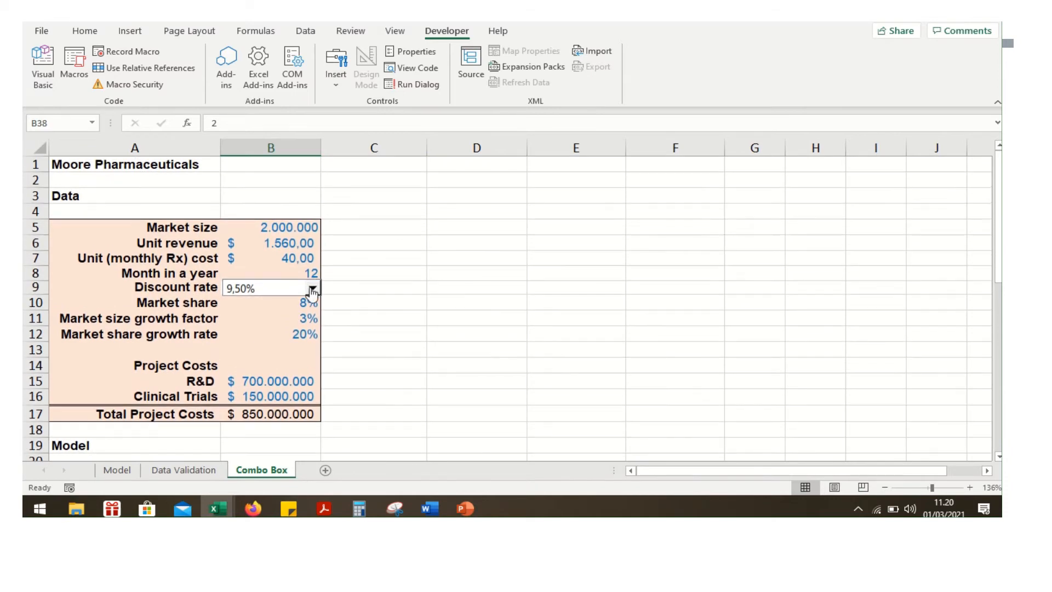
Choose 11,00% in the discount rate combo box and check the value of the linked cell B38.
left_click(312, 288)
left_click(268, 352)
scroll(263, 368, "down", 9)
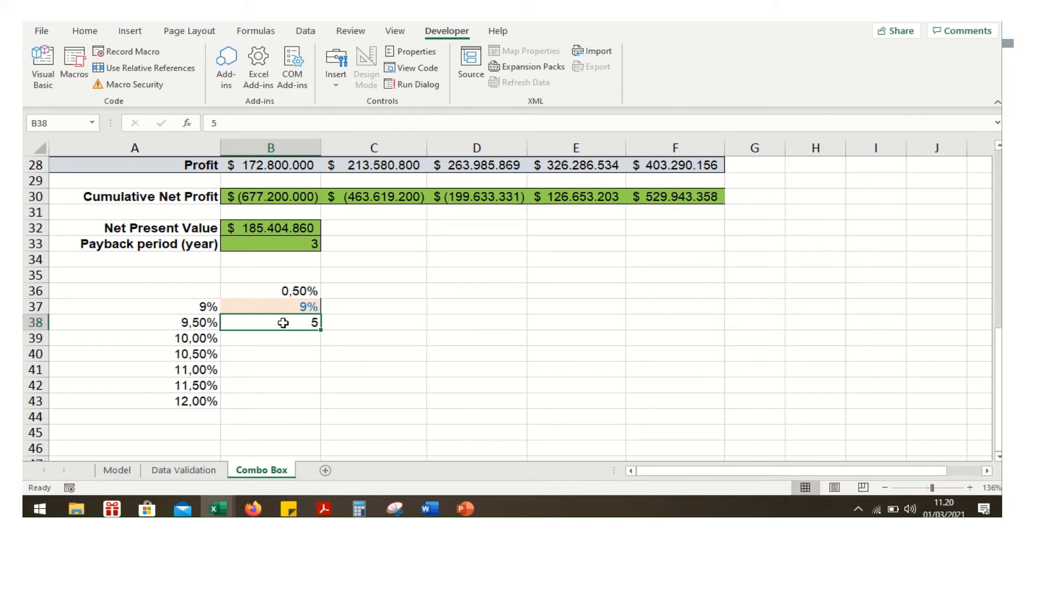
scroll(291, 318, "up", 9)
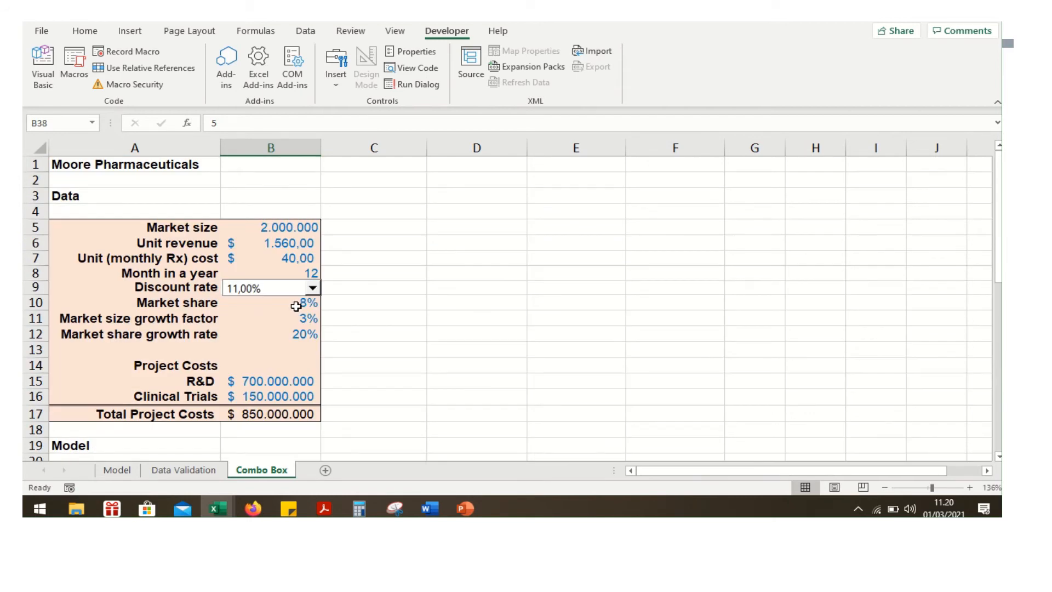
Replace the discount rate in cell B37 with the formula =INDEX(A37:A43;B38;0), which looks up the rate chosen in the combo box.
scroll(296, 306, "down", 7)
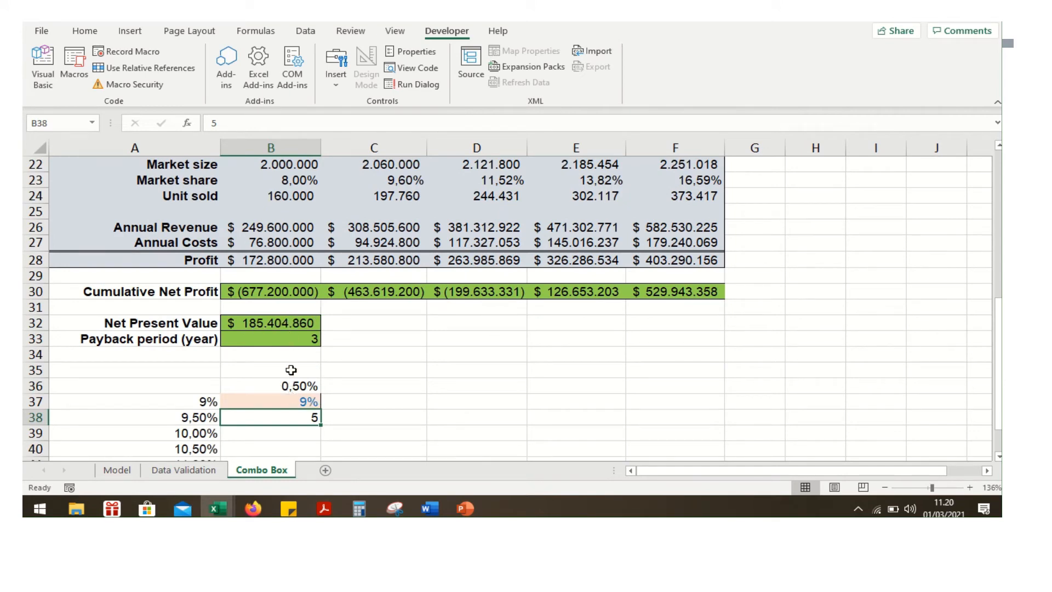
left_click(295, 400)
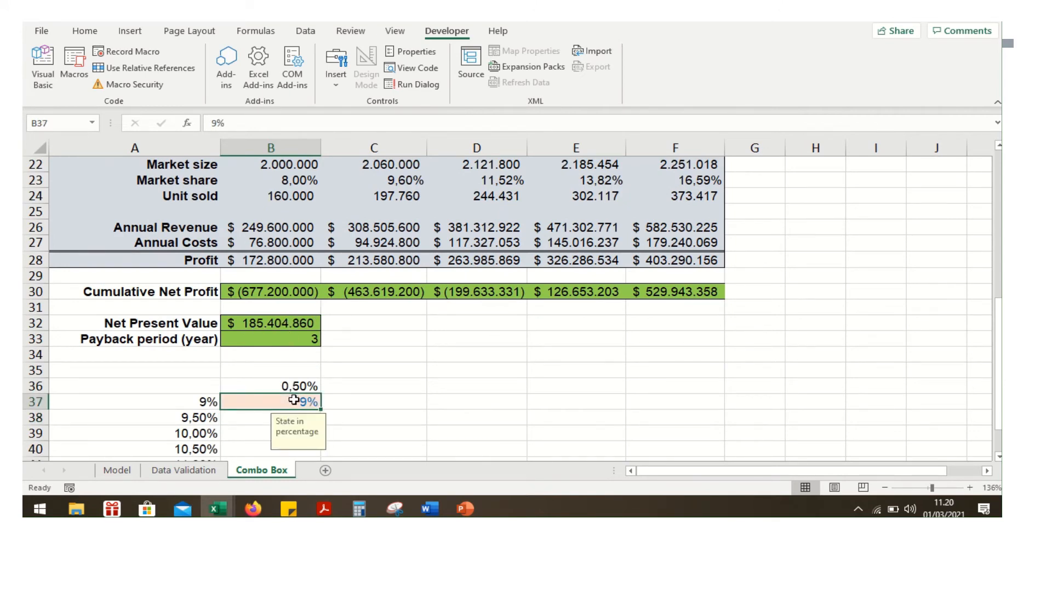
type("=")
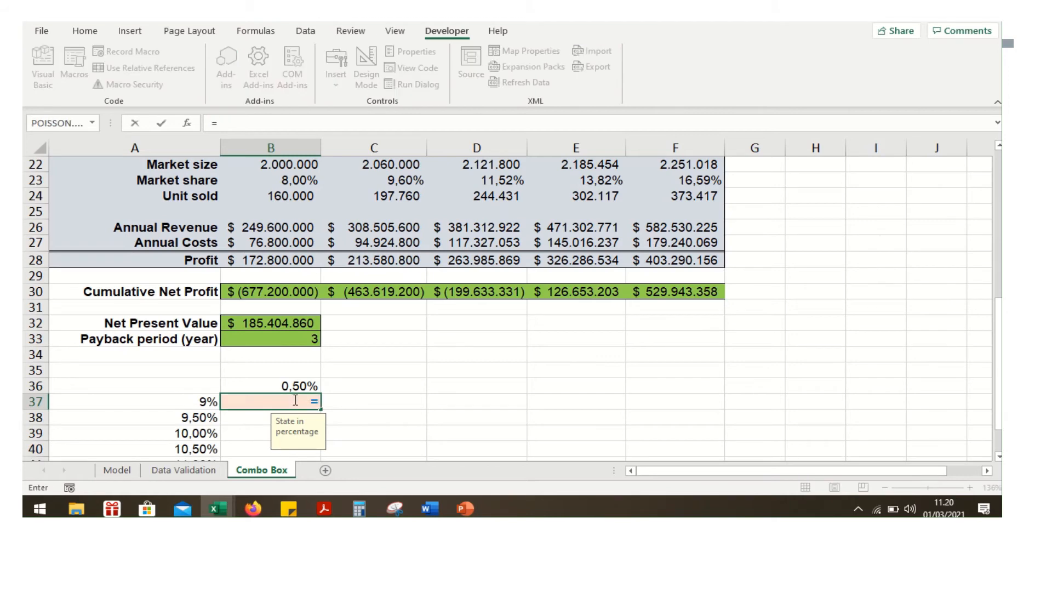
type("index(")
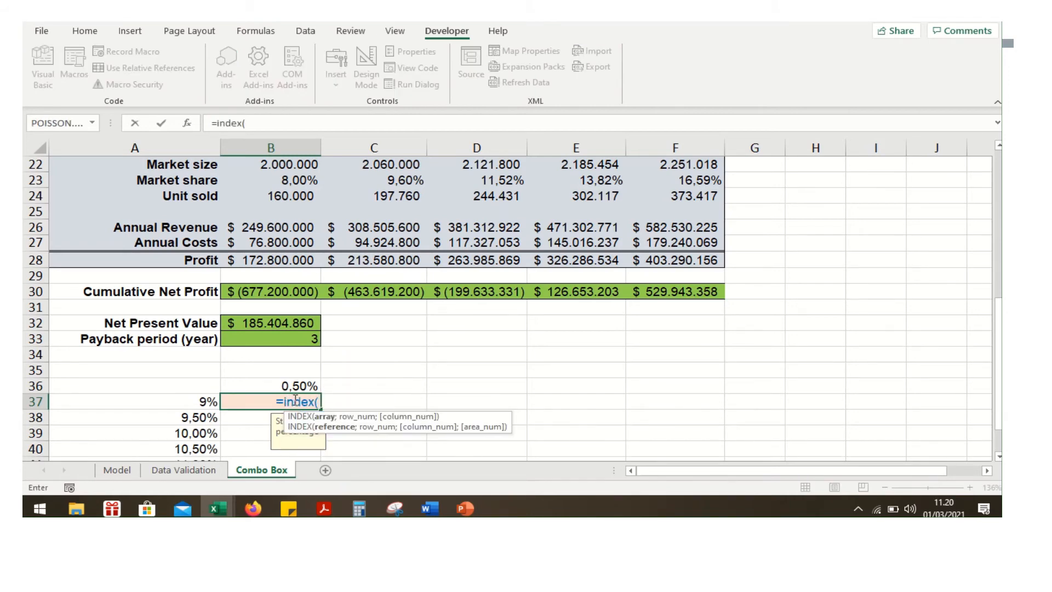
scroll(294, 400, "down", 2)
left_click_drag(197, 307, 210, 403)
type(";")
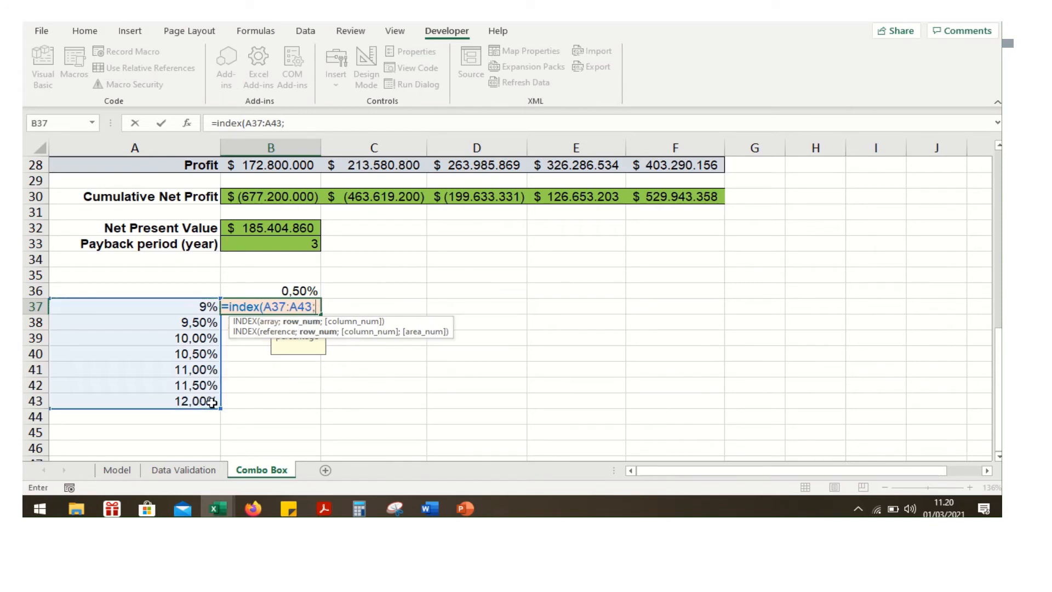
scroll(279, 390, "down", 2)
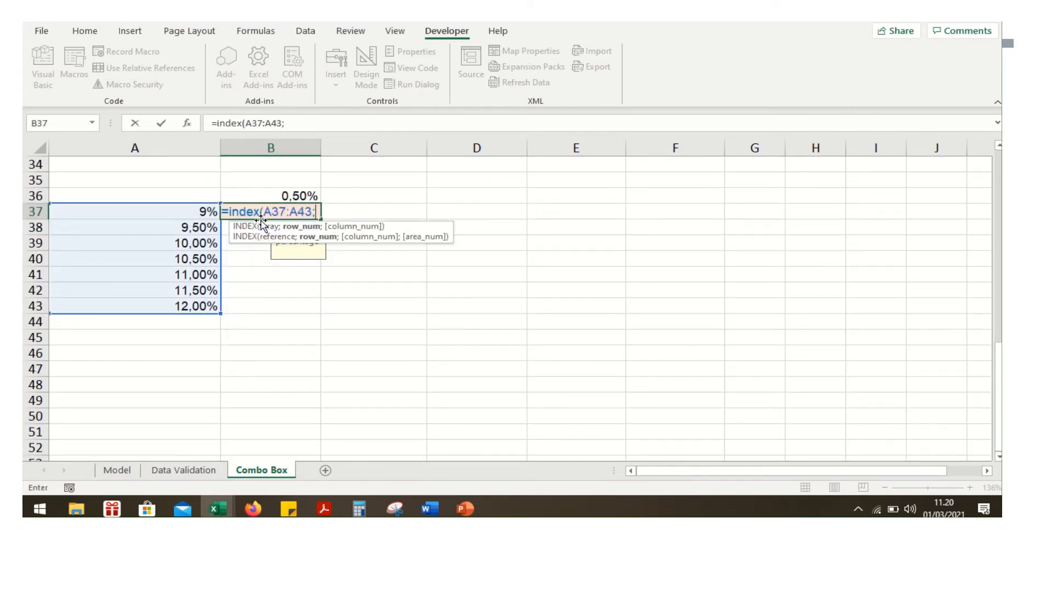
left_click(226, 227)
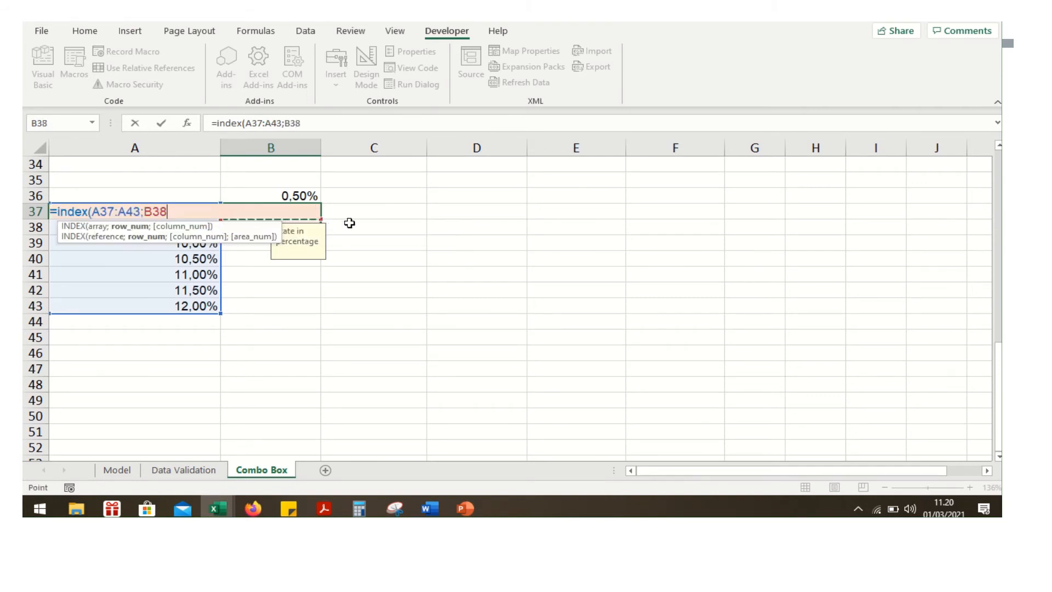
type(";")
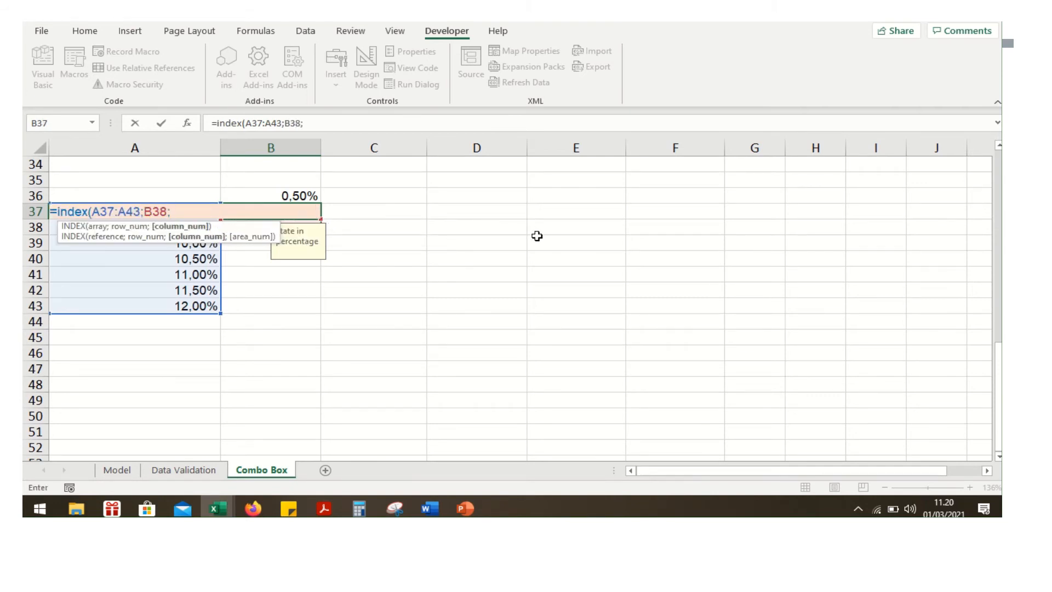
type("0)")
key("Return")
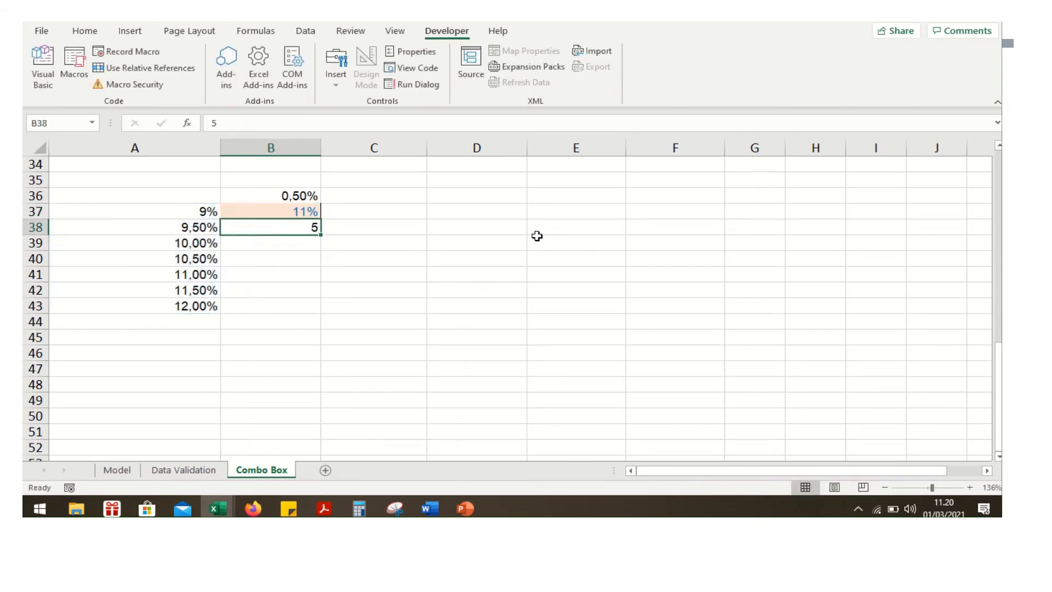
Inspect the net present value in B32, then choose 12,00% as the discount rate and check the net present value again.
scroll(537, 236, "up", 4)
left_click(296, 323)
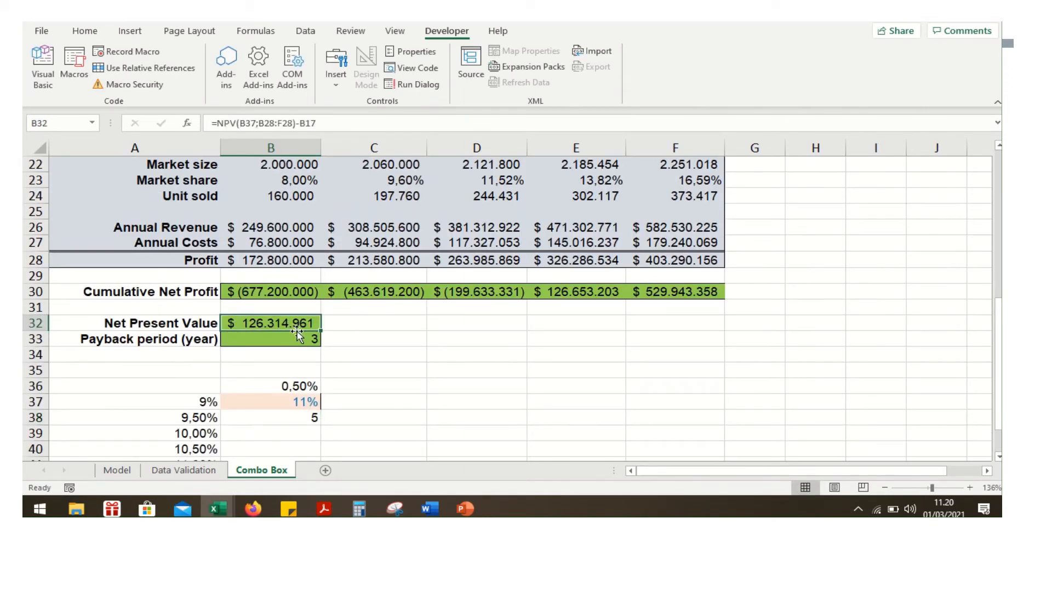
scroll(300, 327, "up", 7)
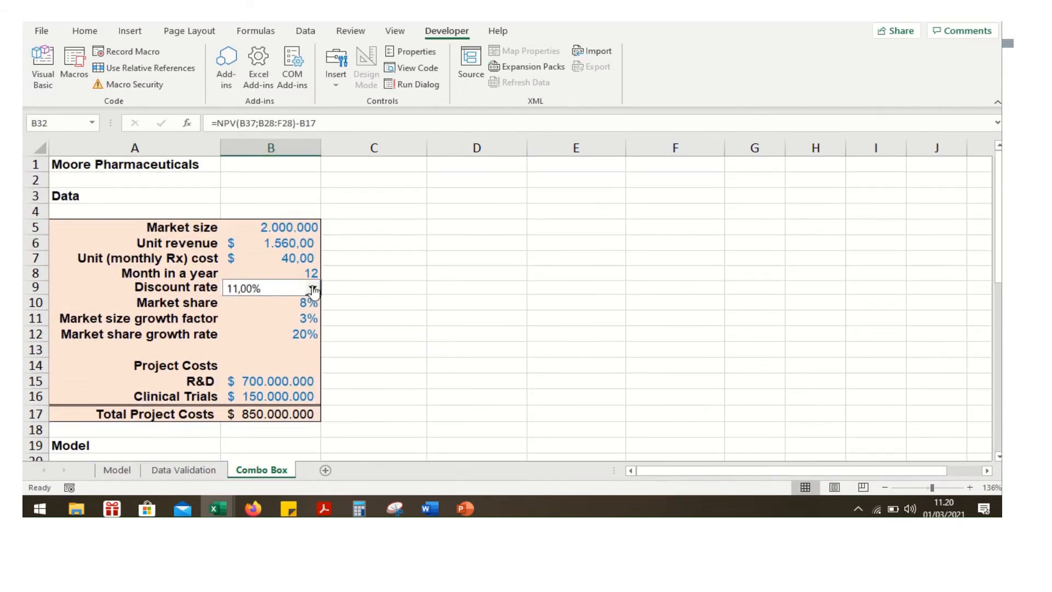
left_click(312, 289)
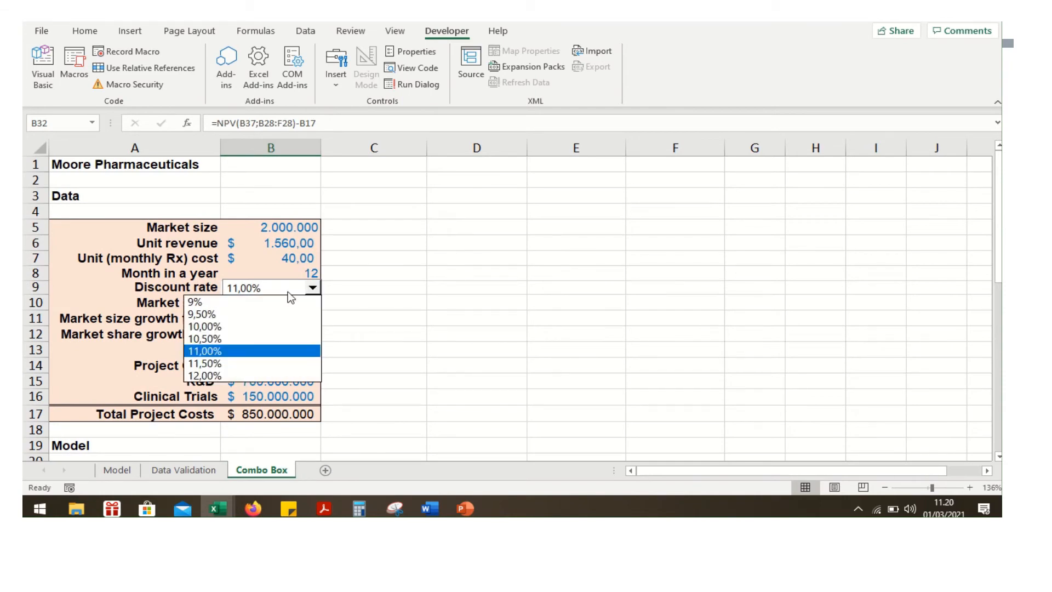
left_click(248, 375)
scroll(324, 352, "down", 5)
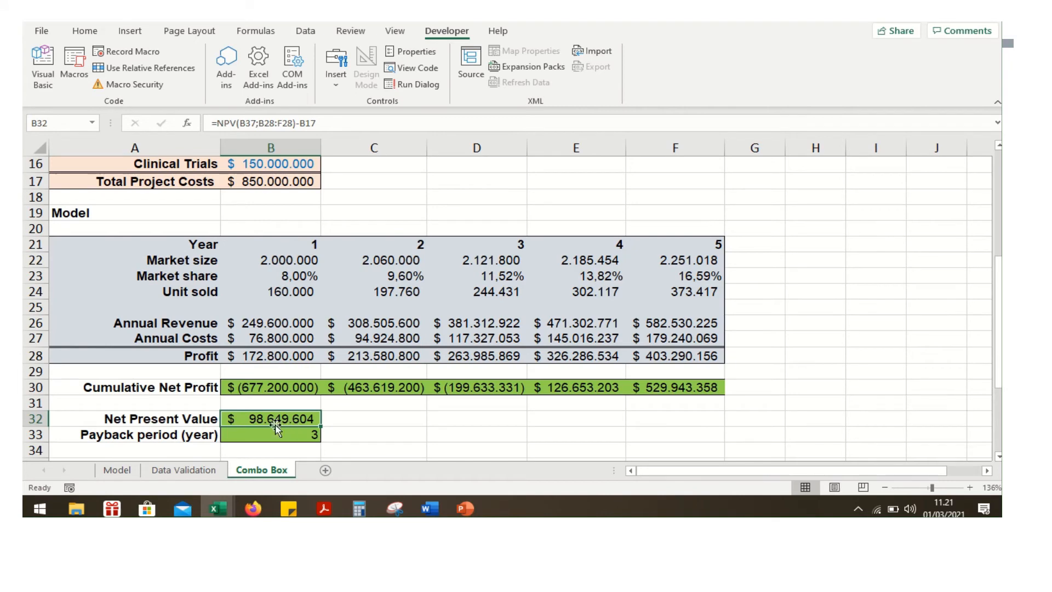
Choose 9% in the discount rate combo box and check the net present value.
scroll(325, 343, "up", 5)
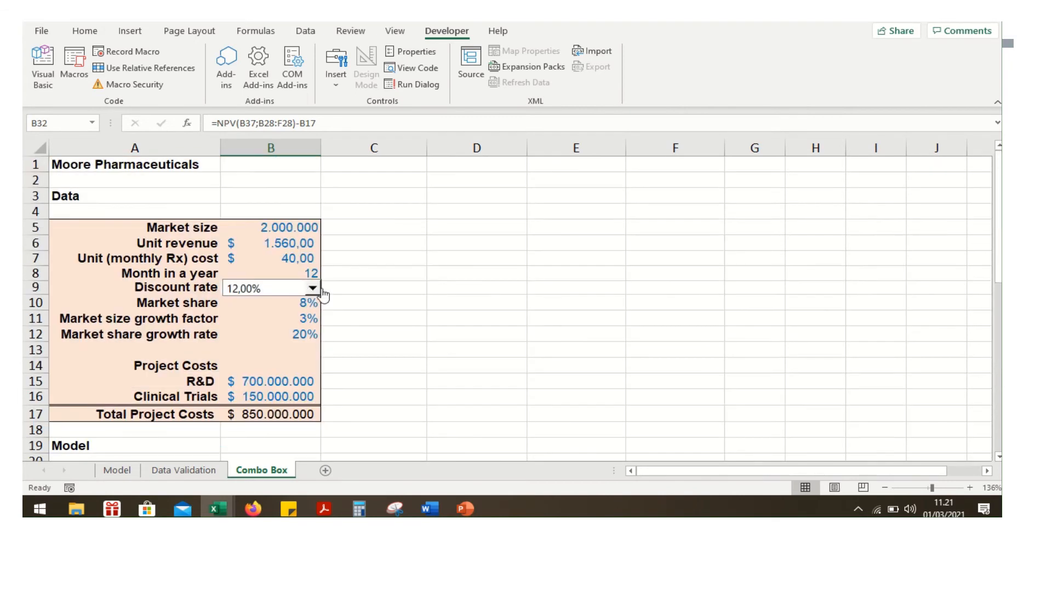
left_click(313, 288)
left_click(280, 305)
scroll(364, 357, "down", 7)
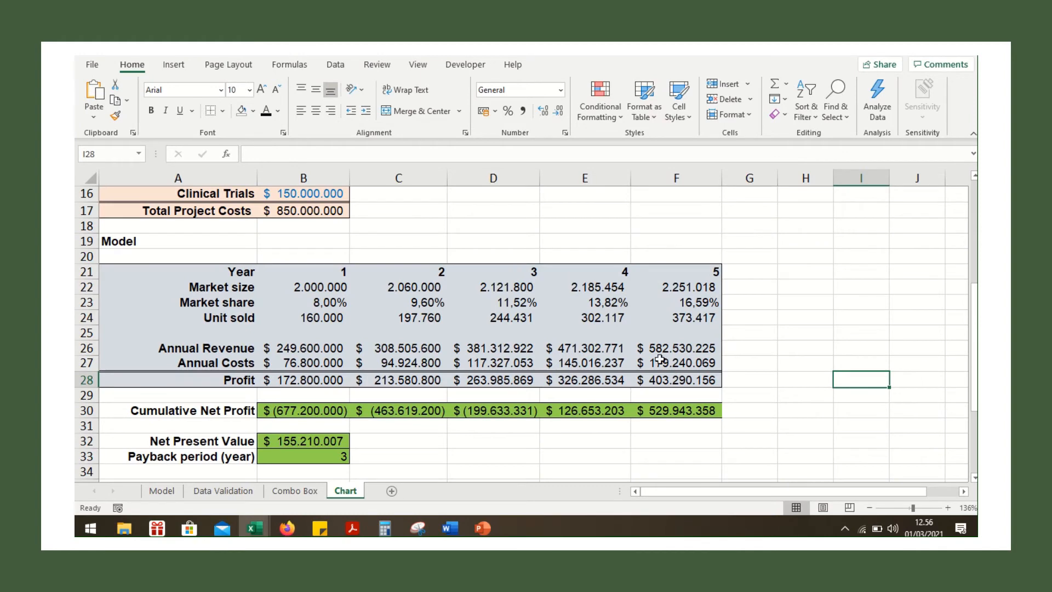
scroll(597, 345, "up", 5)
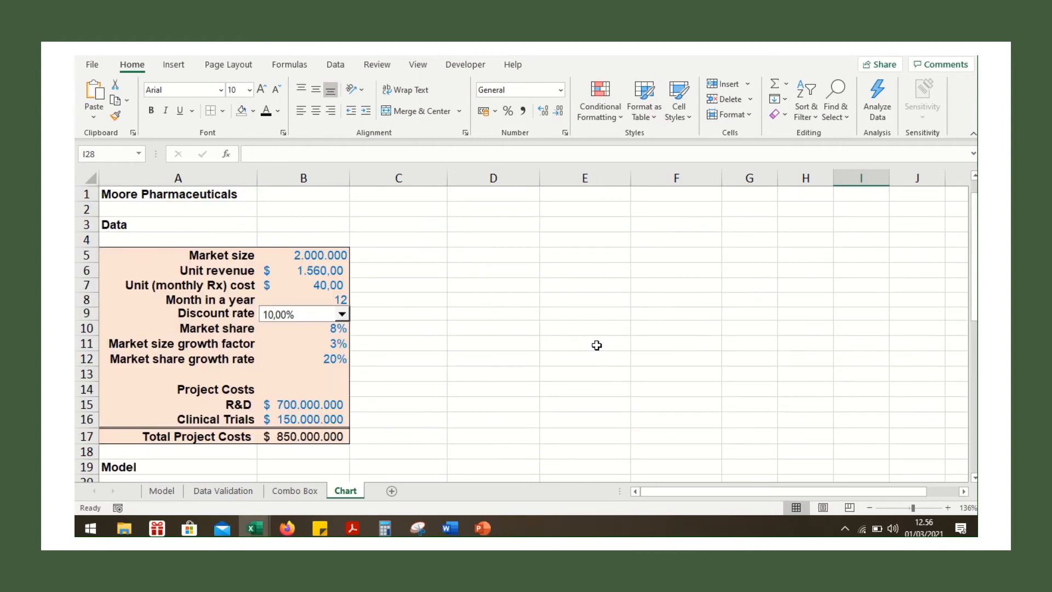
scroll(597, 345, "down", 7)
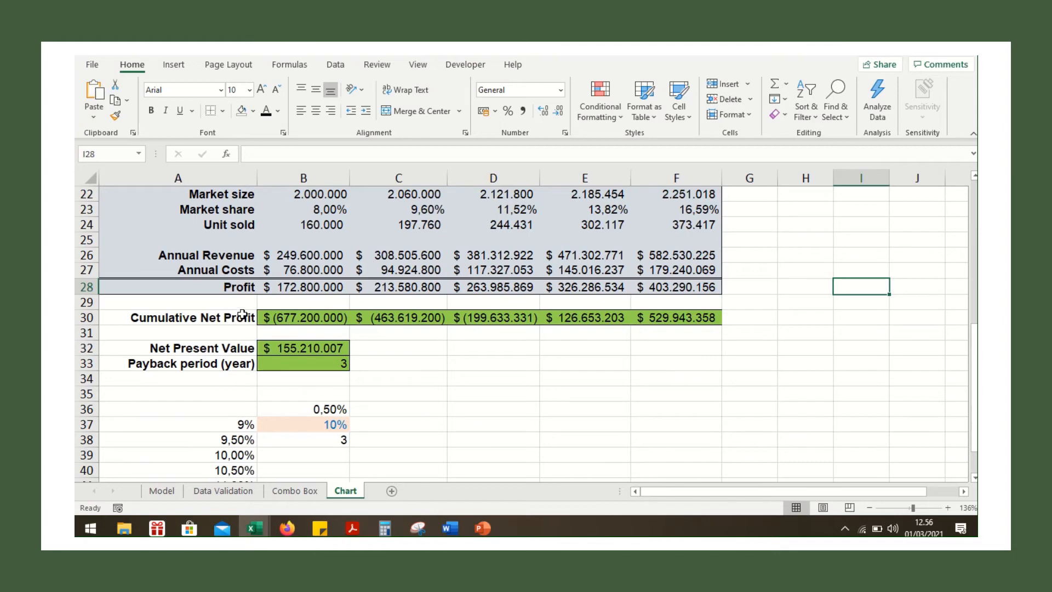
scroll(591, 380, "up", 3)
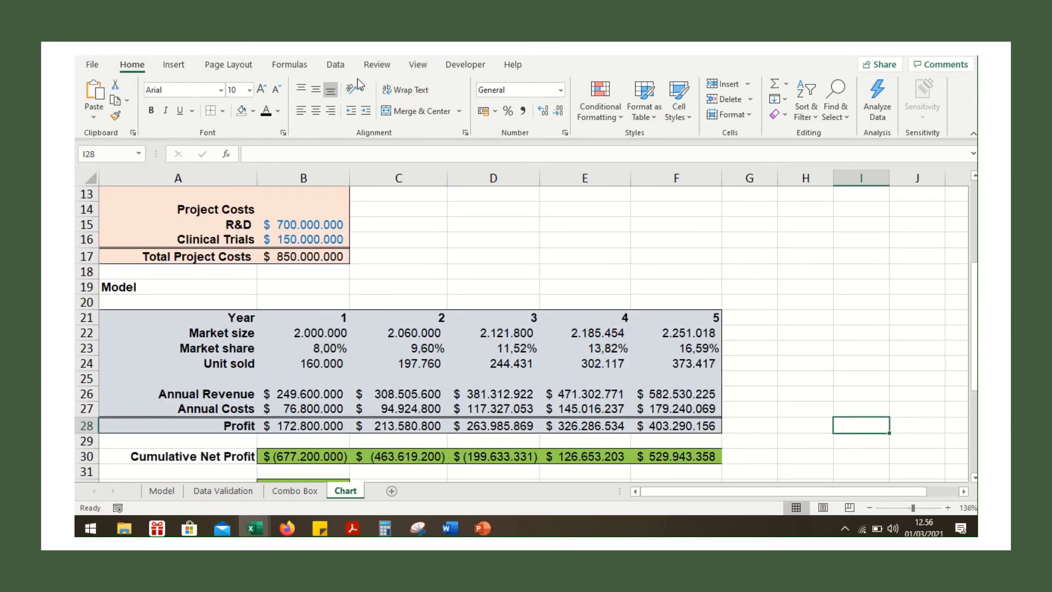
left_click(335, 64)
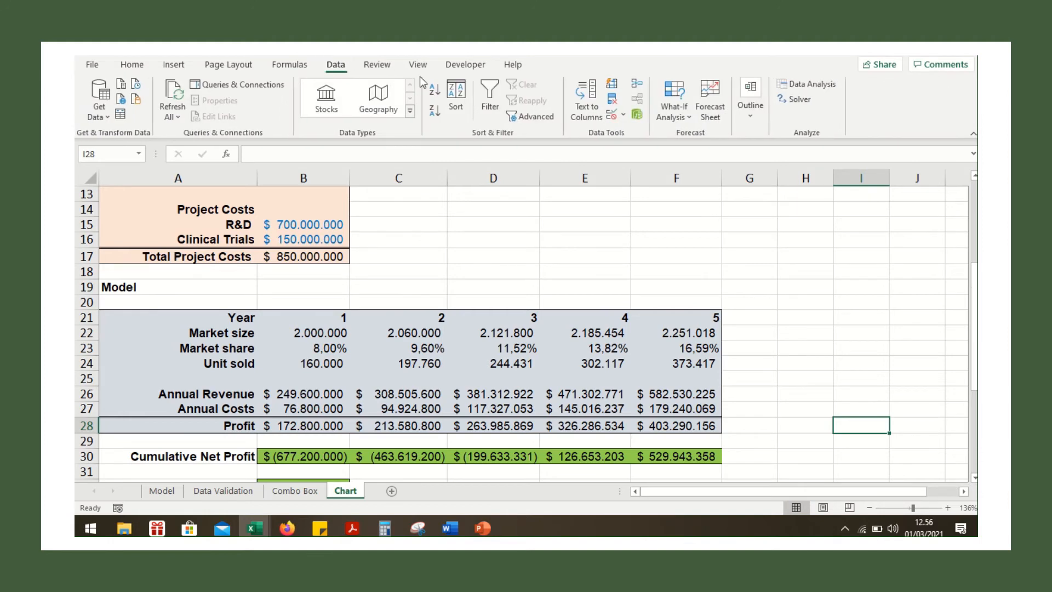
Insert an empty 2-D clustered column chart on the Chart sheet.
left_click(169, 66)
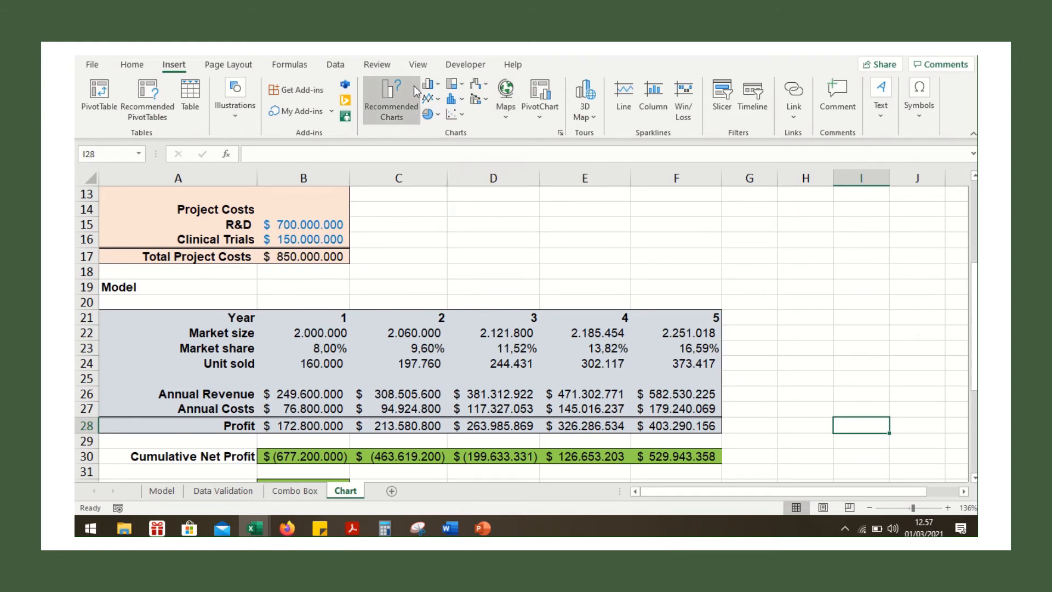
scroll(697, 361, "down", 1)
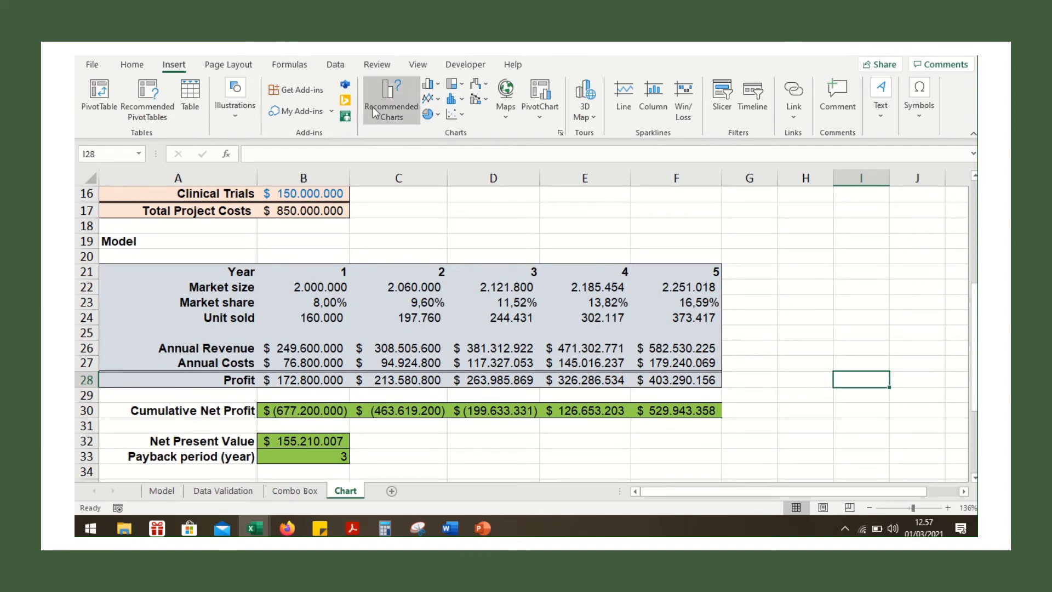
left_click(433, 88)
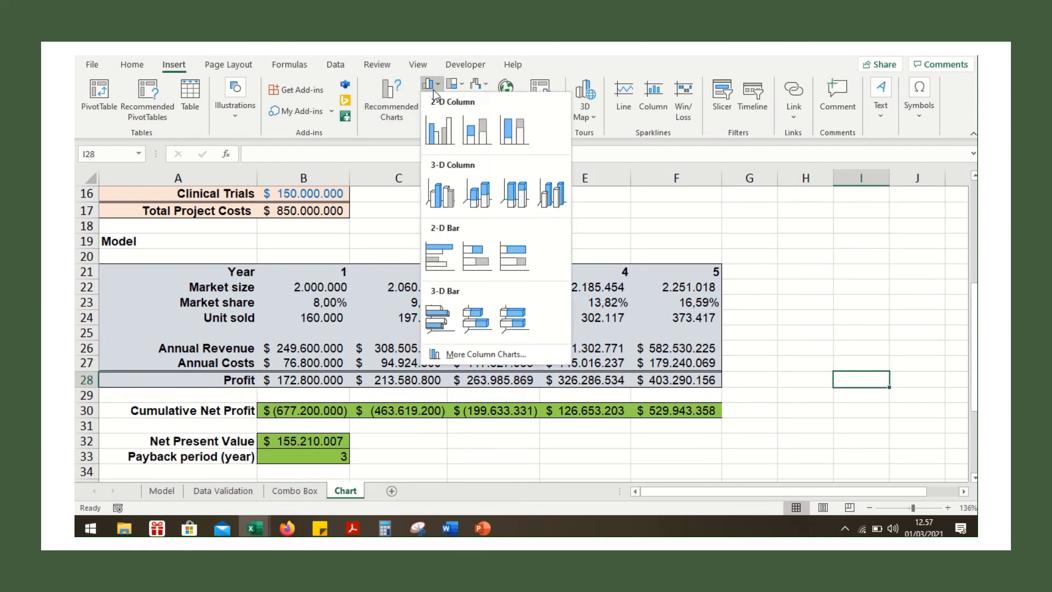
left_click(453, 131)
Resize the empty chart and place it below the cumulative net profit row, across columns D to H from row 31 to 44.
left_click_drag(643, 205, 852, 217)
scroll(794, 303, "down", 1)
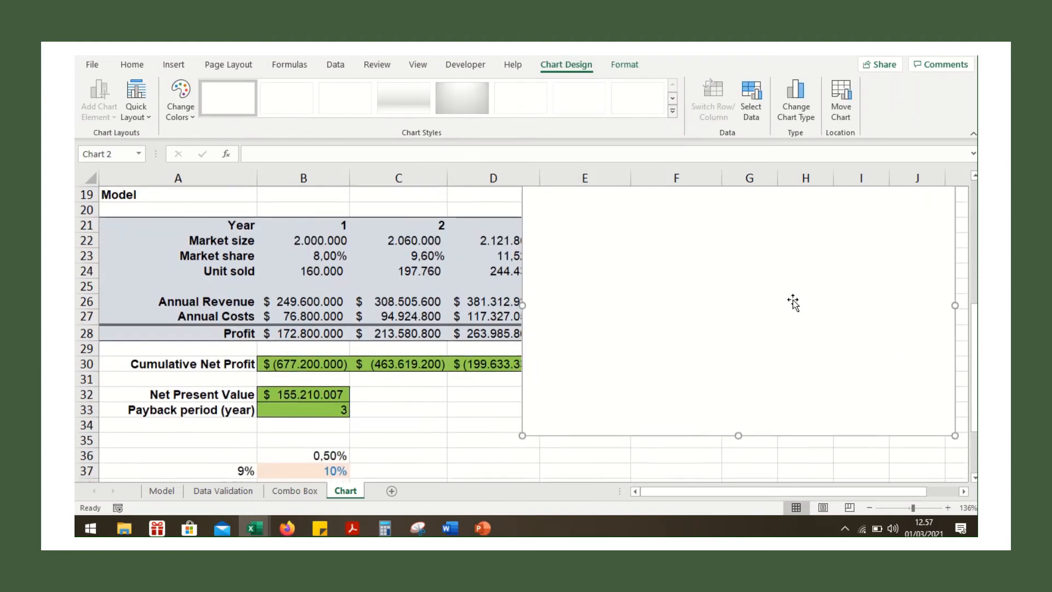
scroll(794, 300, "down", 1)
scroll(795, 300, "up", 2)
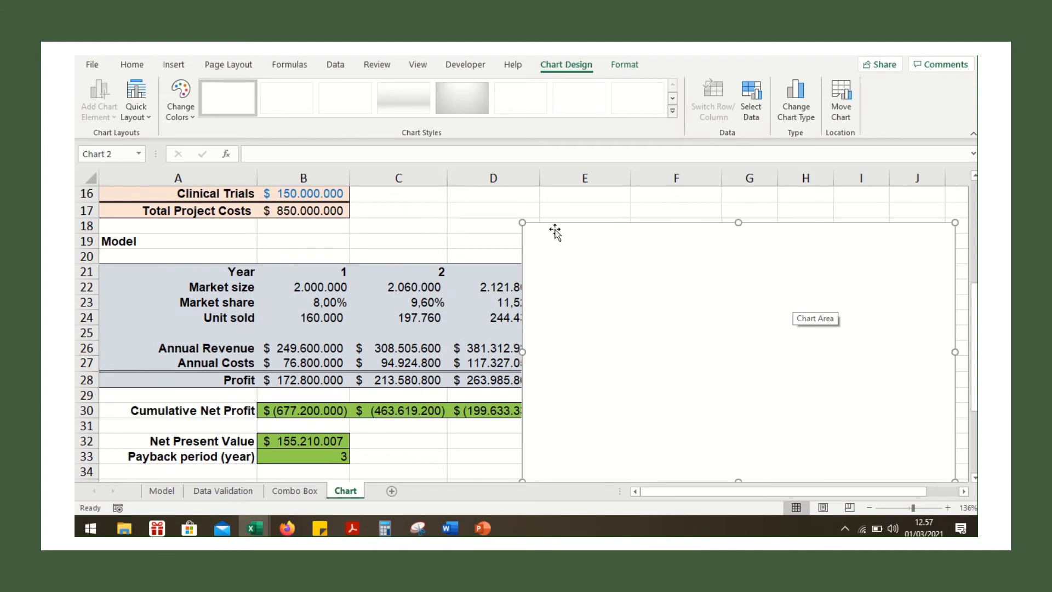
left_click_drag(523, 224, 688, 283)
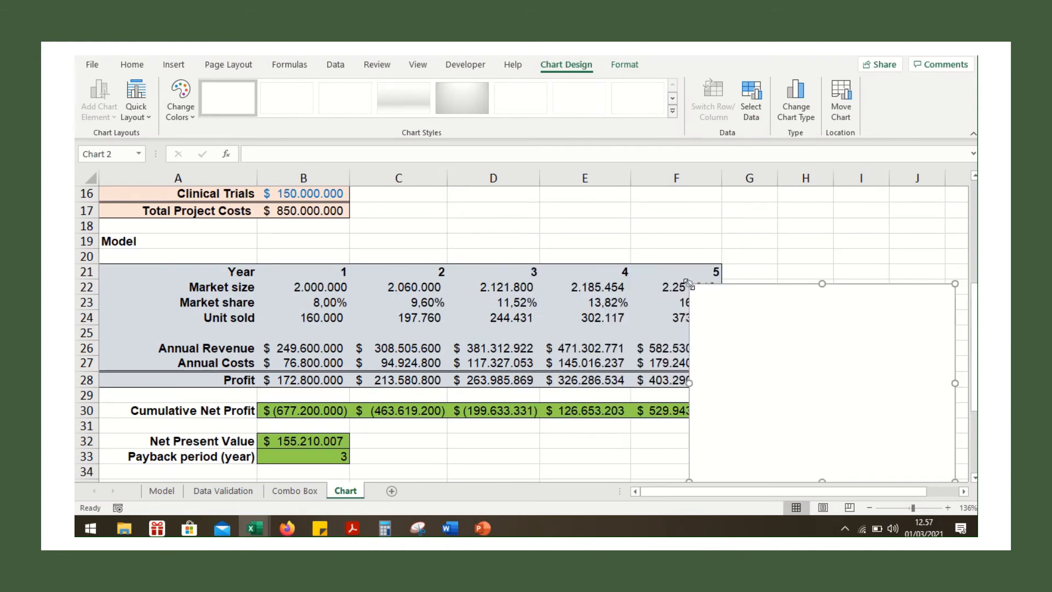
scroll(766, 398, "down", 1)
left_click_drag(803, 270, 550, 373)
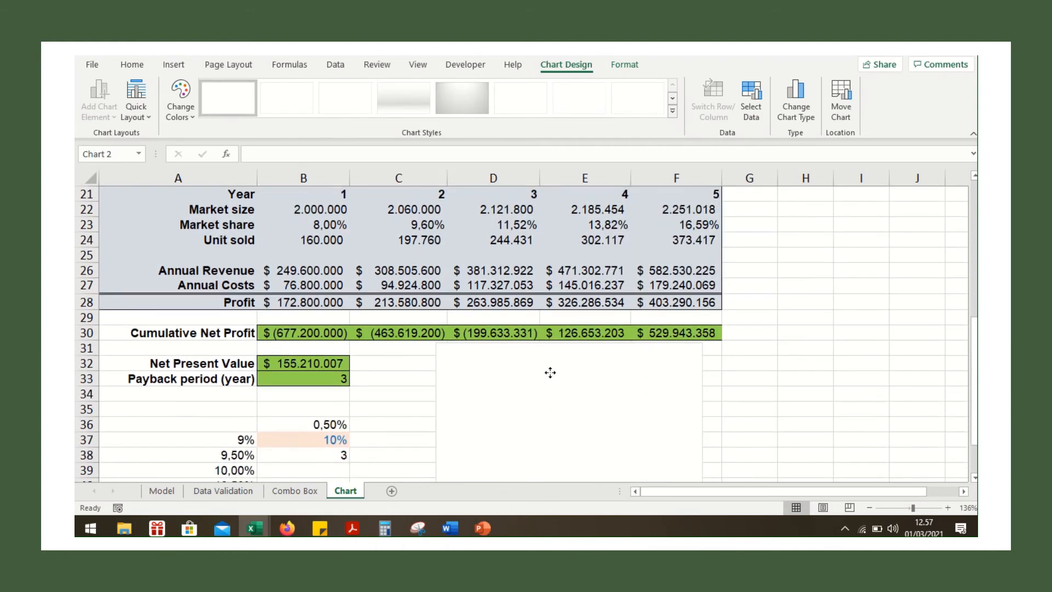
scroll(623, 404, "down", 2)
left_click_drag(702, 448, 748, 457)
left_click(808, 400)
left_click_drag(619, 357, 692, 365)
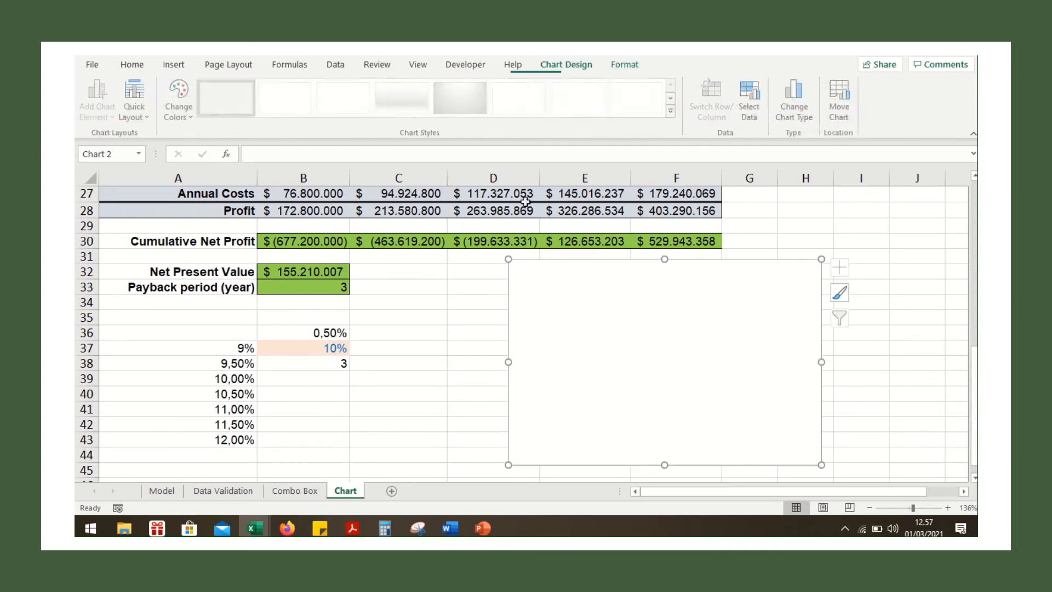
Add a data series to the empty chart, named from A30 with the cumulative net profit values in B30:F30.
left_click(759, 106)
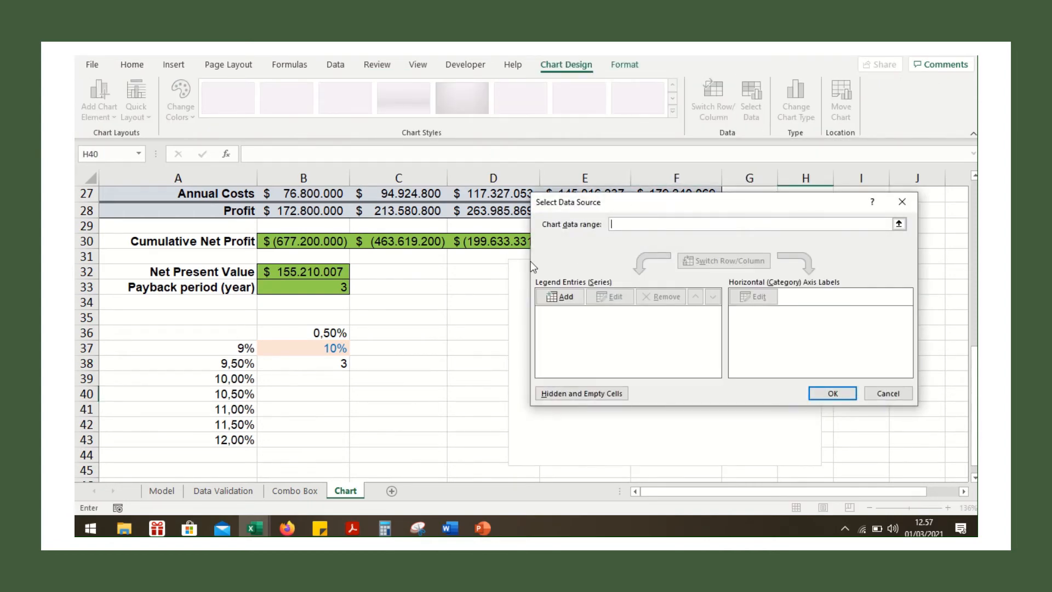
scroll(426, 258, "up", 1)
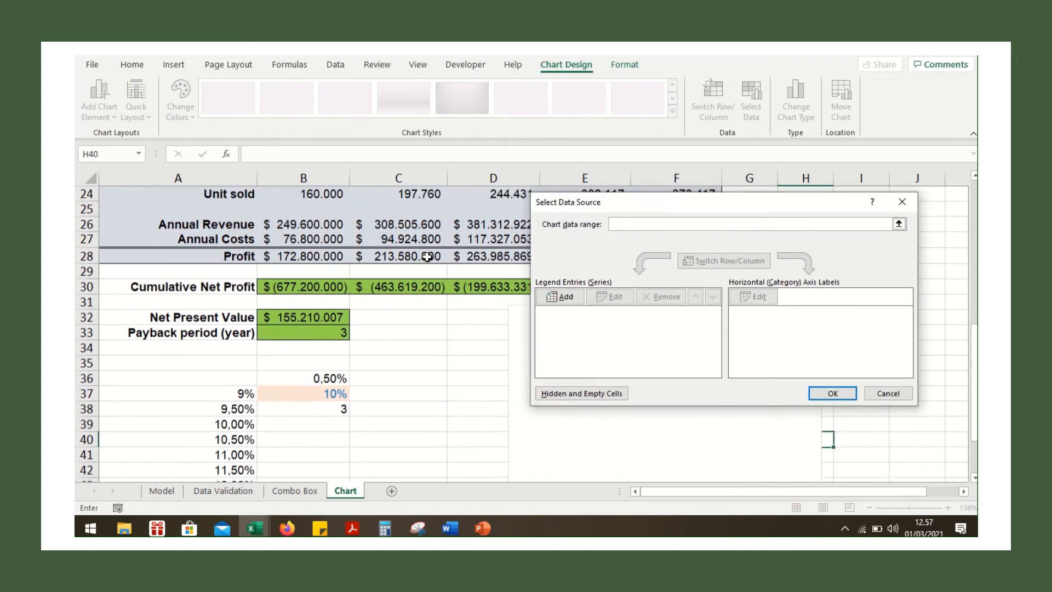
left_click(560, 296)
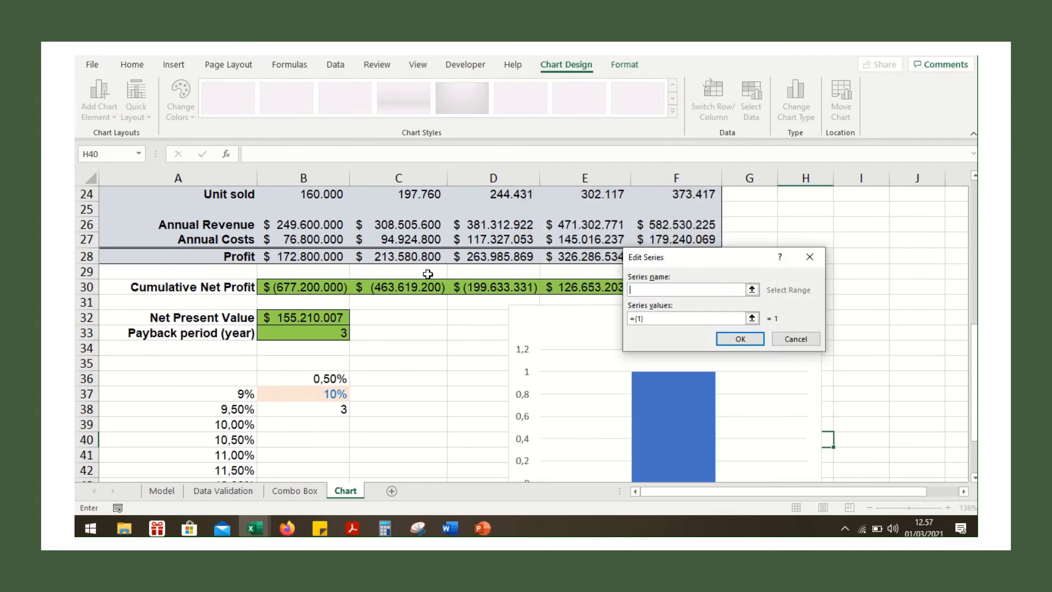
left_click(202, 283)
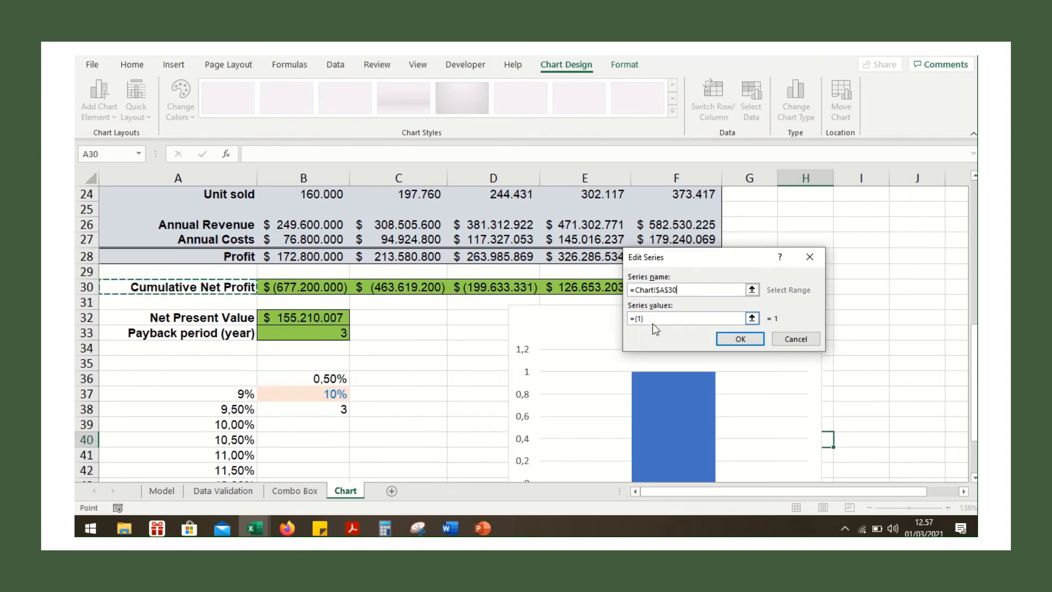
left_click(653, 320)
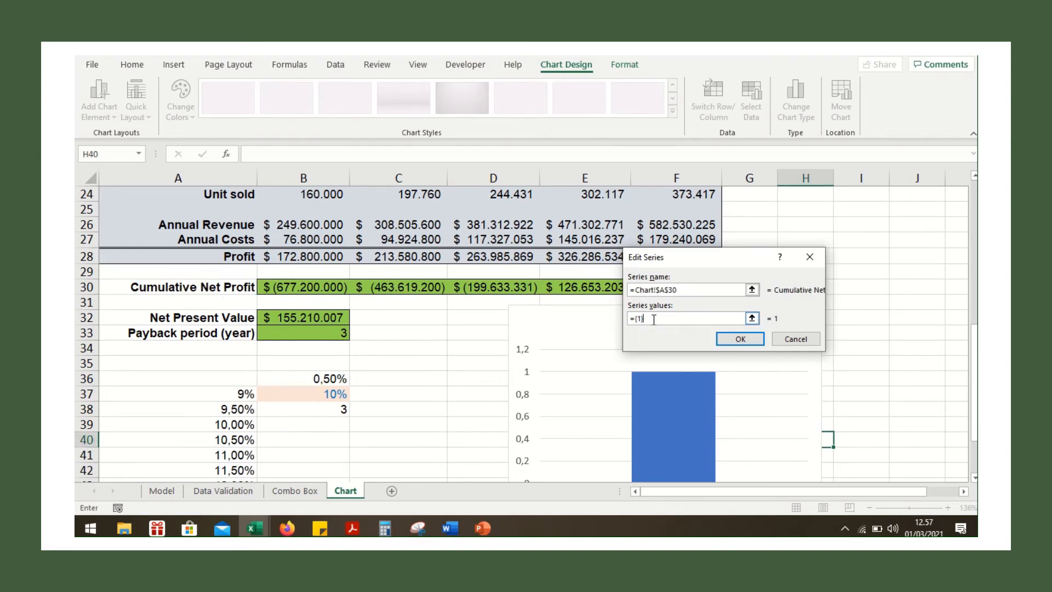
key("BackSpace")
key("BackSpace")
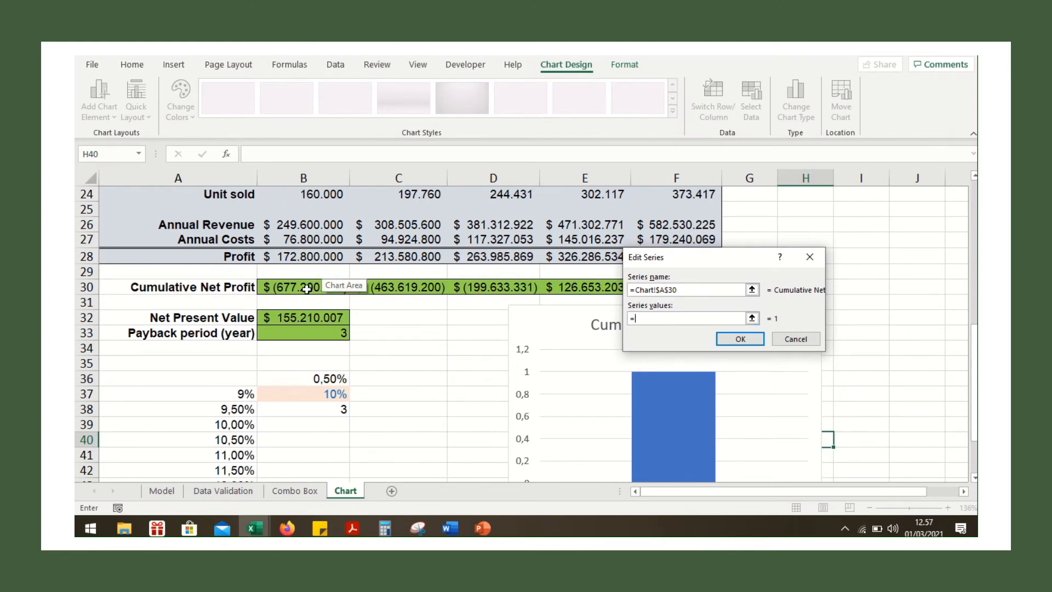
left_click_drag(306, 289, 665, 292)
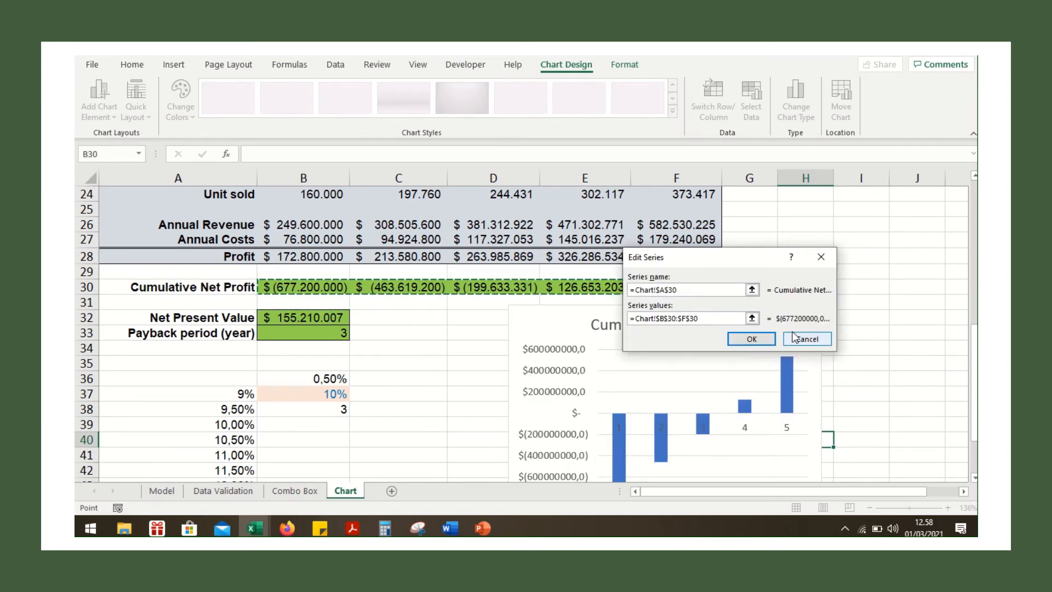
left_click(752, 339)
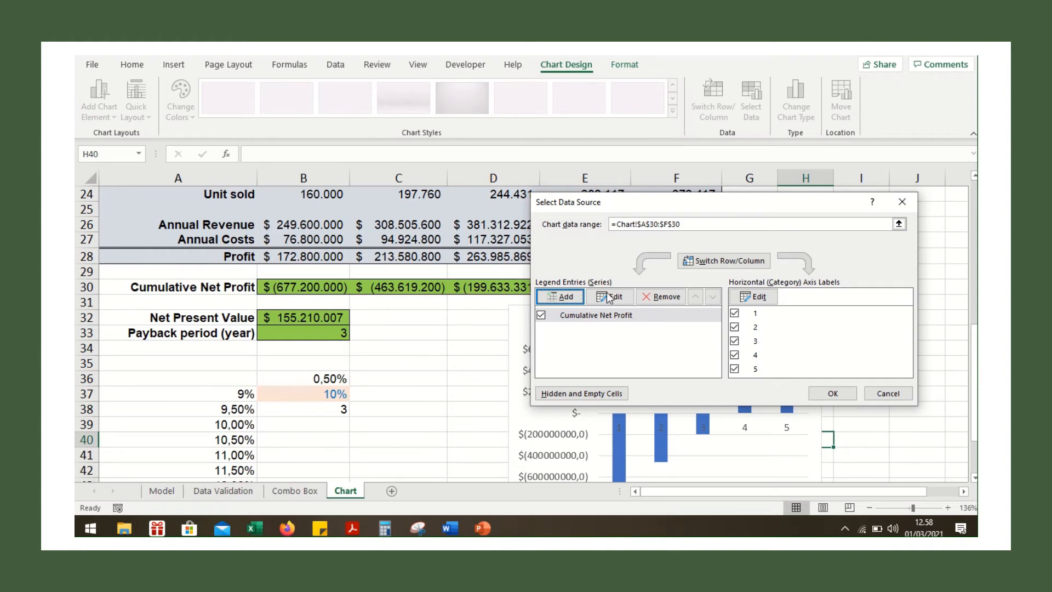
Set the chart's horizontal axis labels to the years in B21:F21 and apply the data source.
left_click(756, 296)
scroll(313, 264, "up", 5)
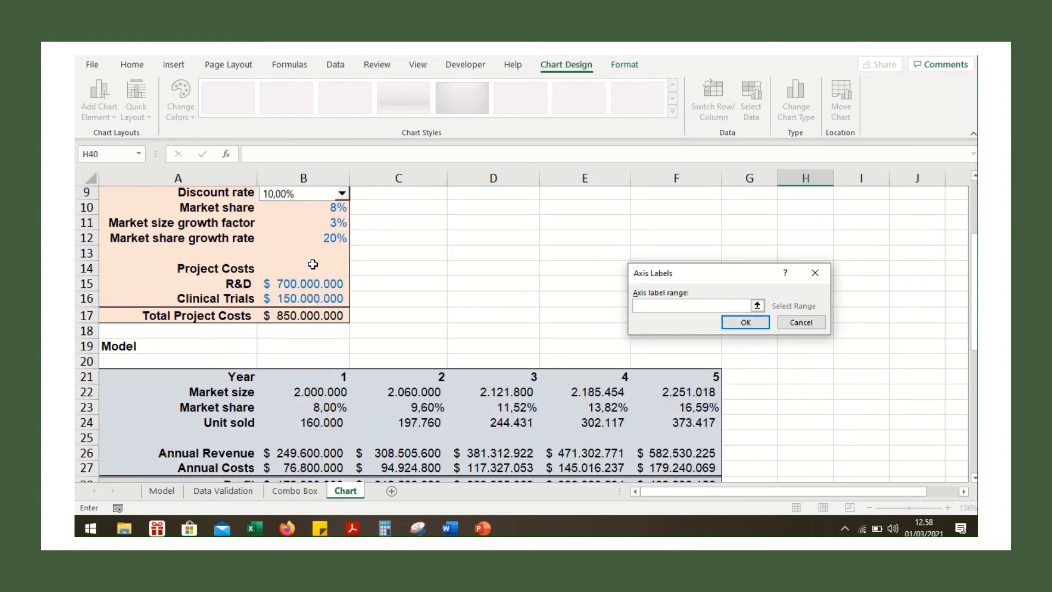
scroll(313, 264, "down", 2)
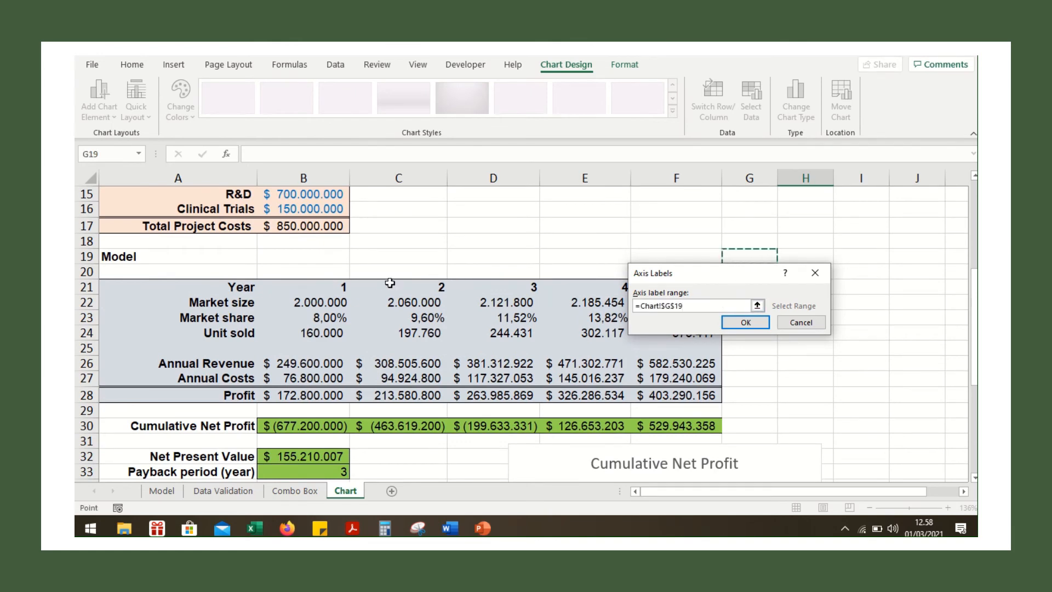
left_click_drag(299, 286, 584, 175)
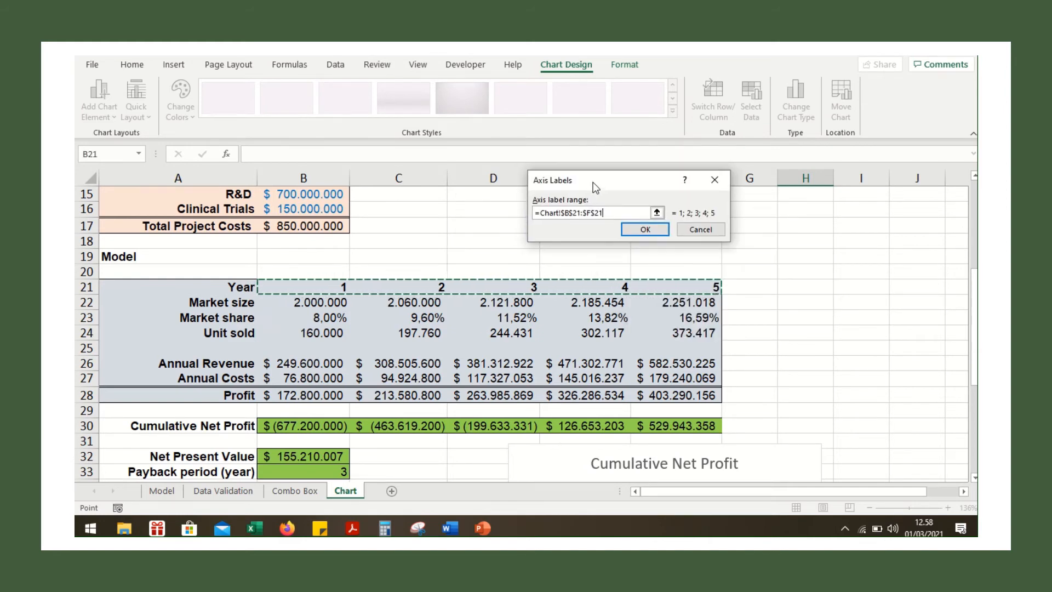
left_click(640, 224)
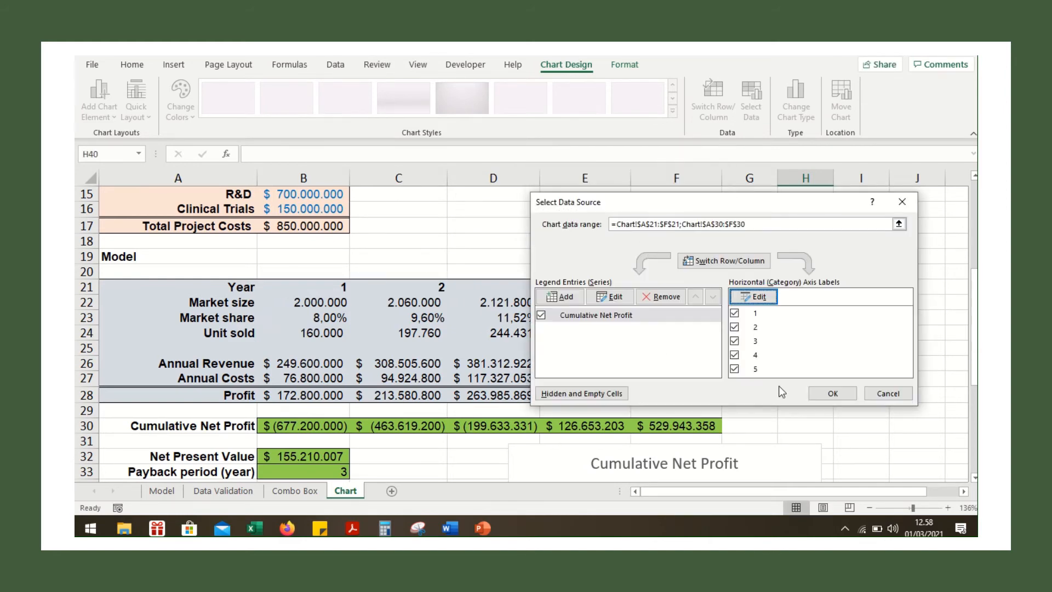
left_click(833, 394)
Apply the chart style with a hatched plot area and gridlines in both directions, and add axis titles.
scroll(652, 383, "down", 3)
scroll(652, 383, "down", 2)
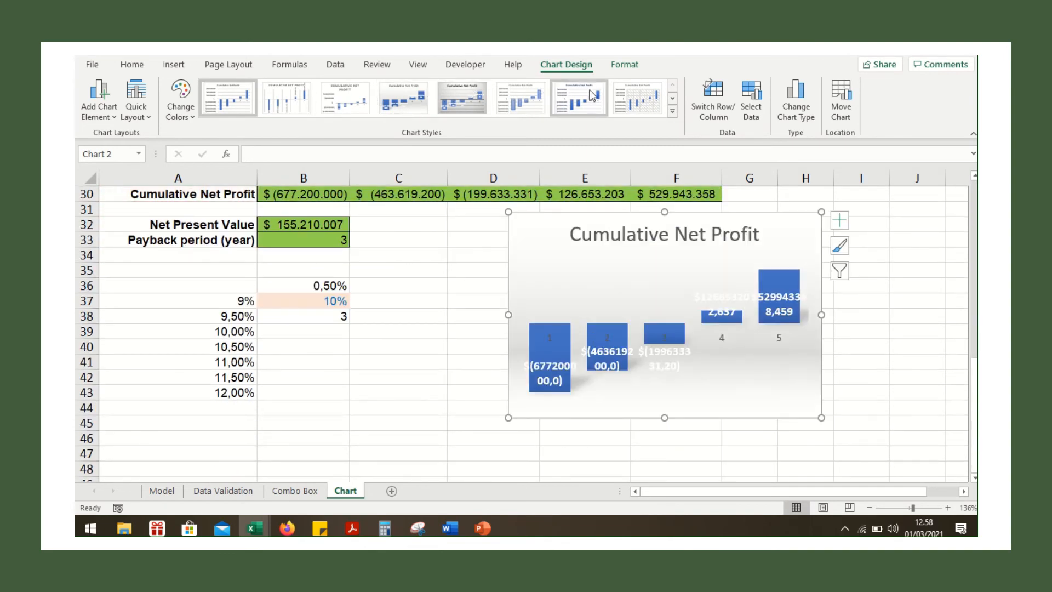
left_click(652, 103)
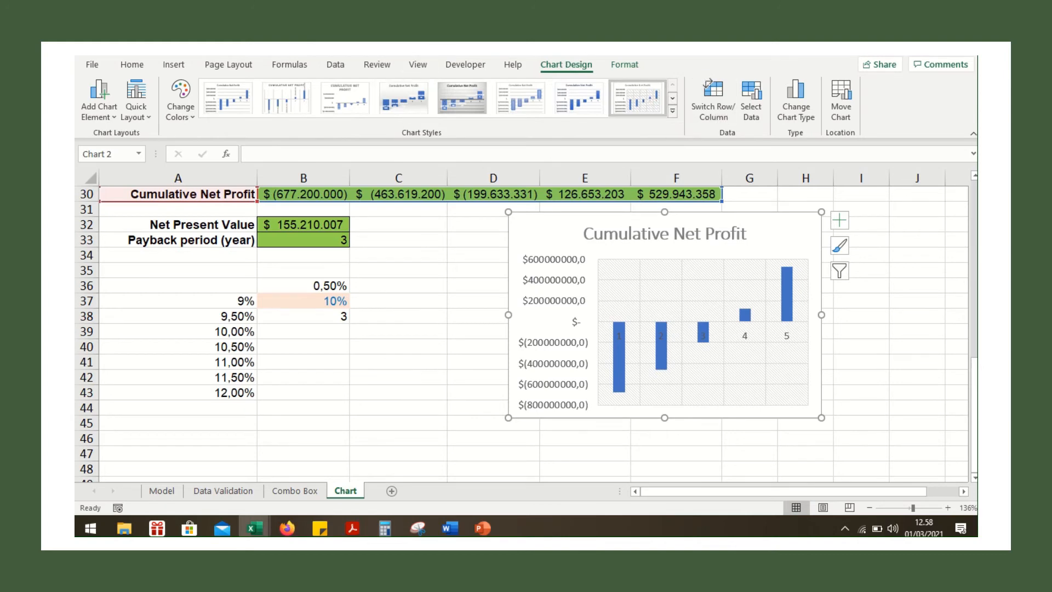
left_click(839, 221)
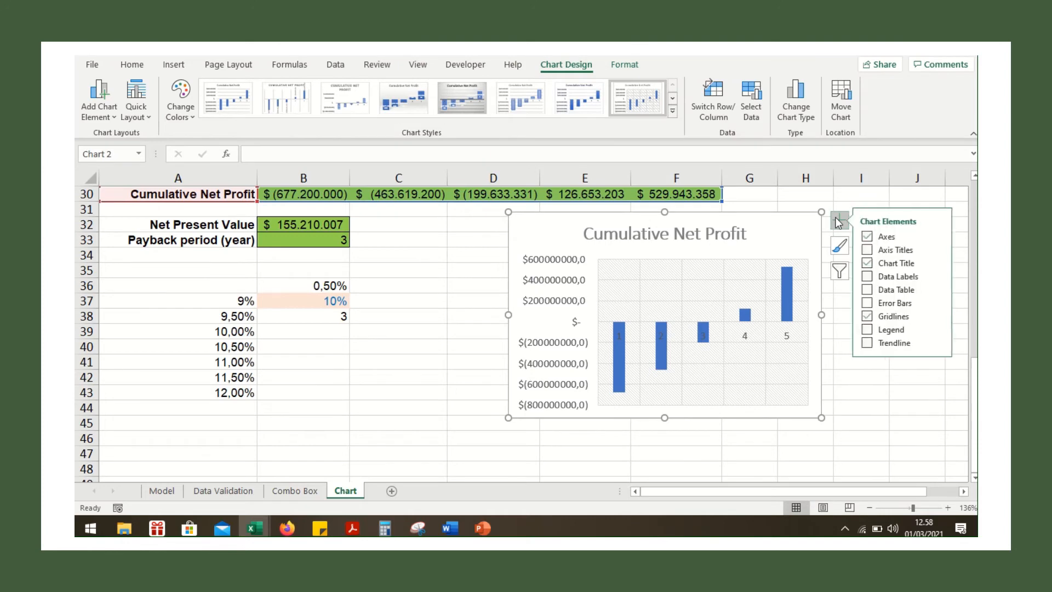
left_click(893, 252)
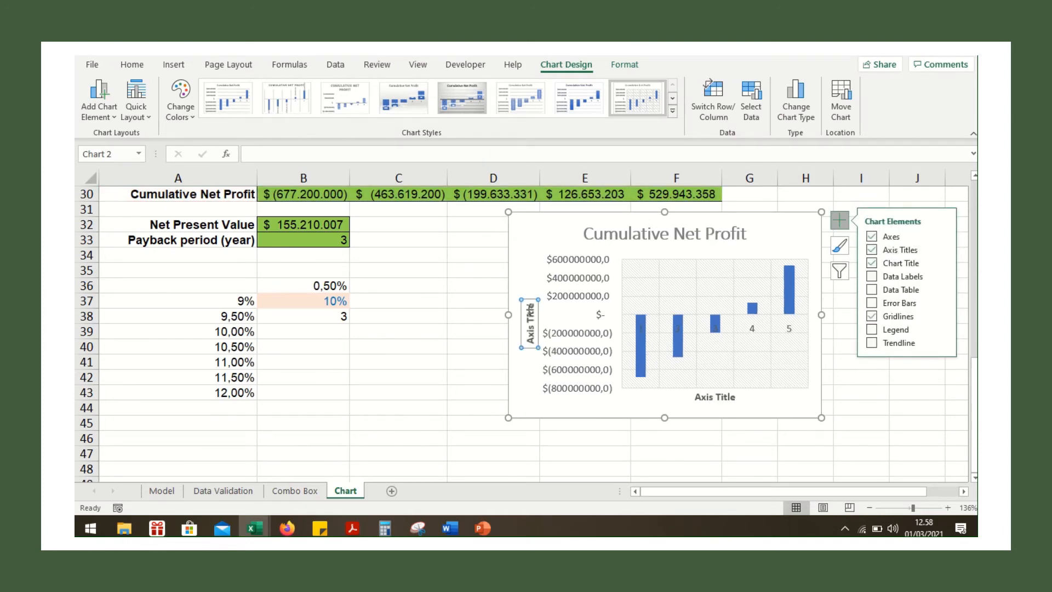
key("Escape")
Change the vertical axis title to "Cummulative Net Profit".
left_click_drag(530, 343, 529, 292)
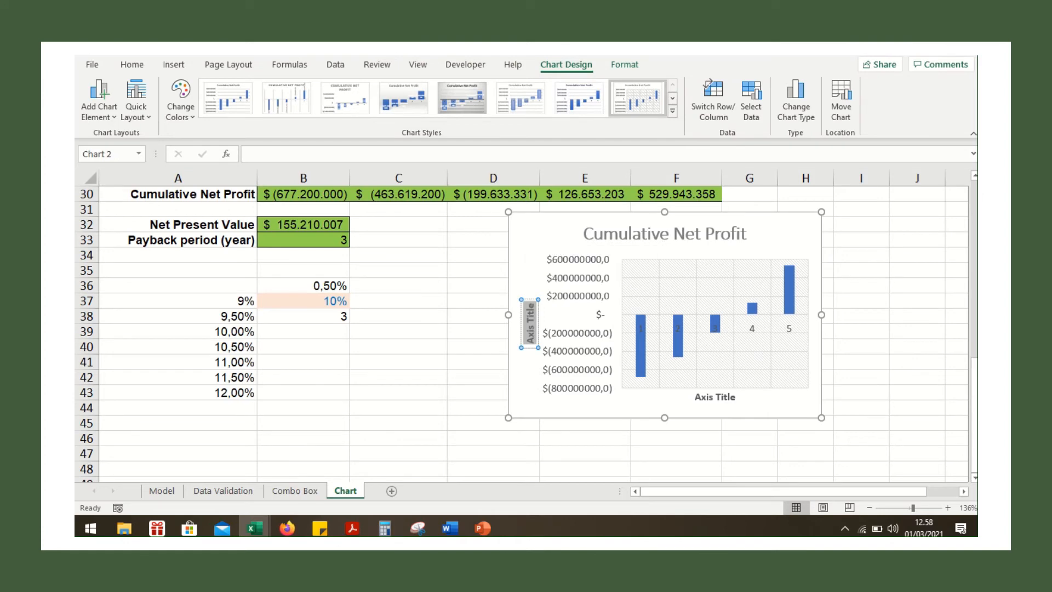
type("Cumm")
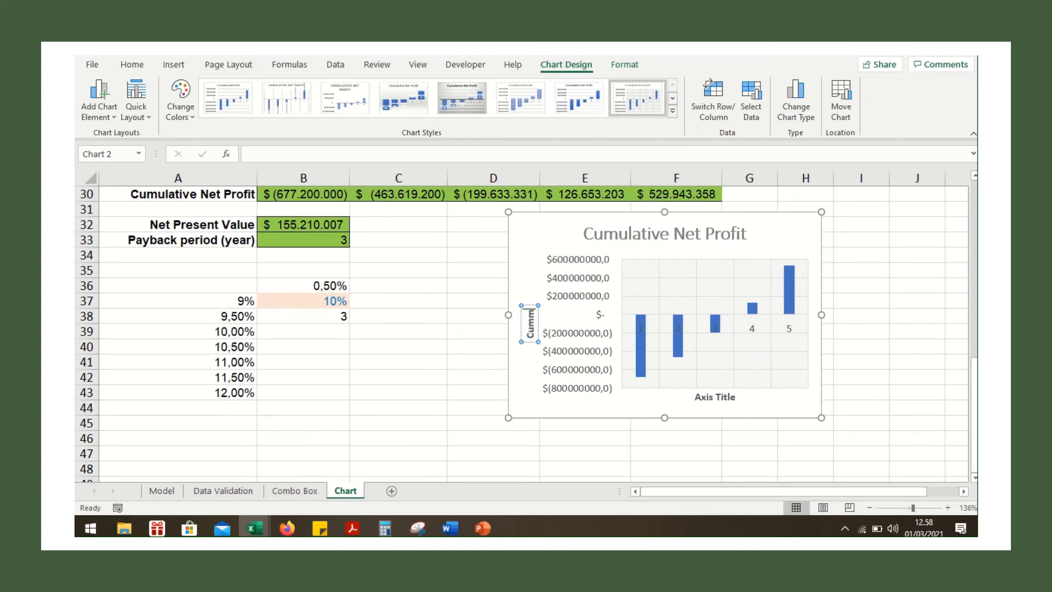
type("ulative Ne")
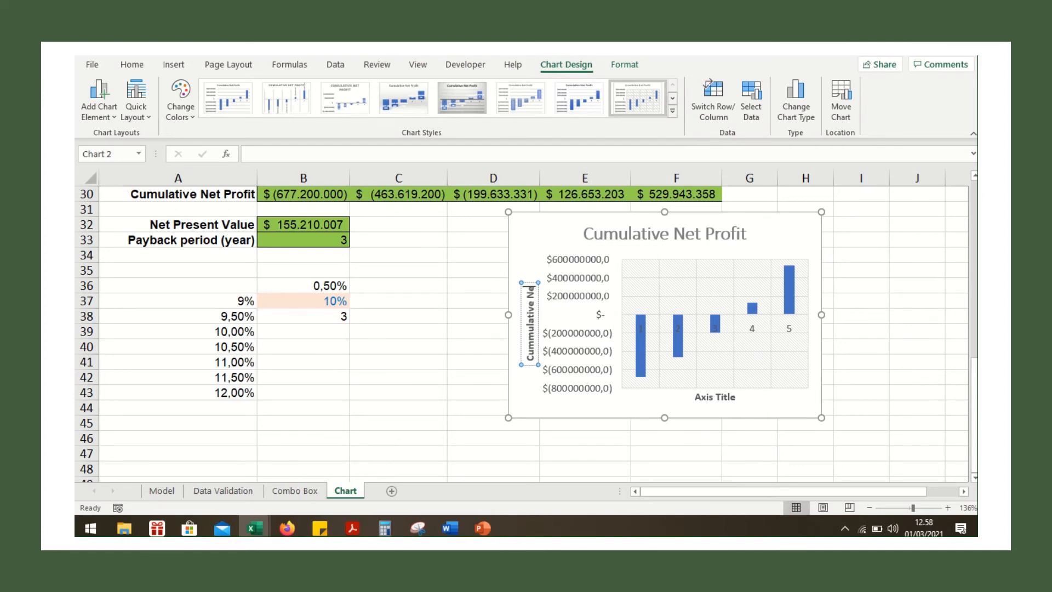
type("t Provi")
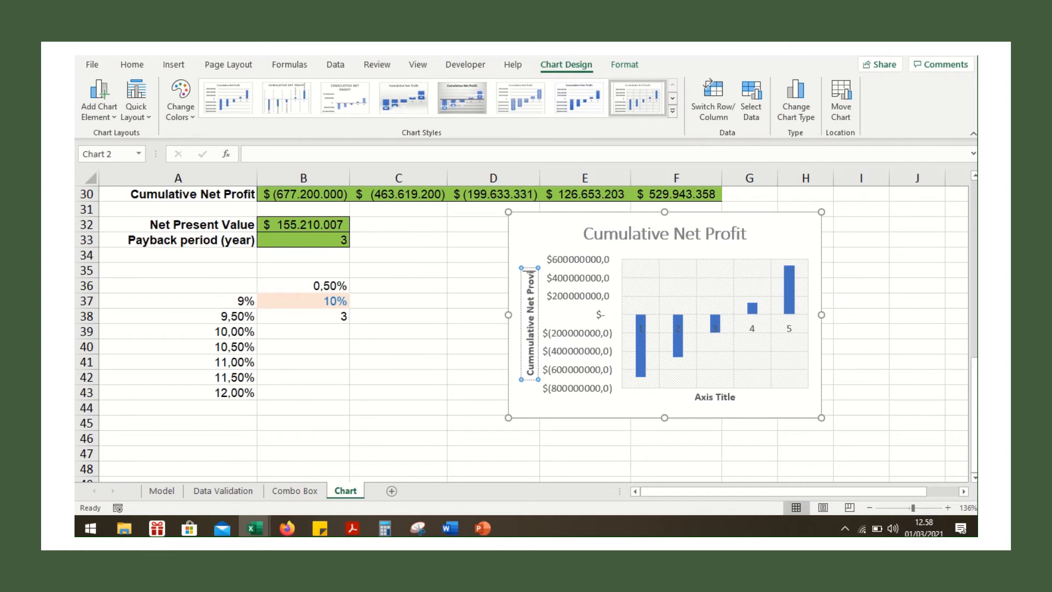
key("BackSpace")
key("BackSpace")
type("fit")
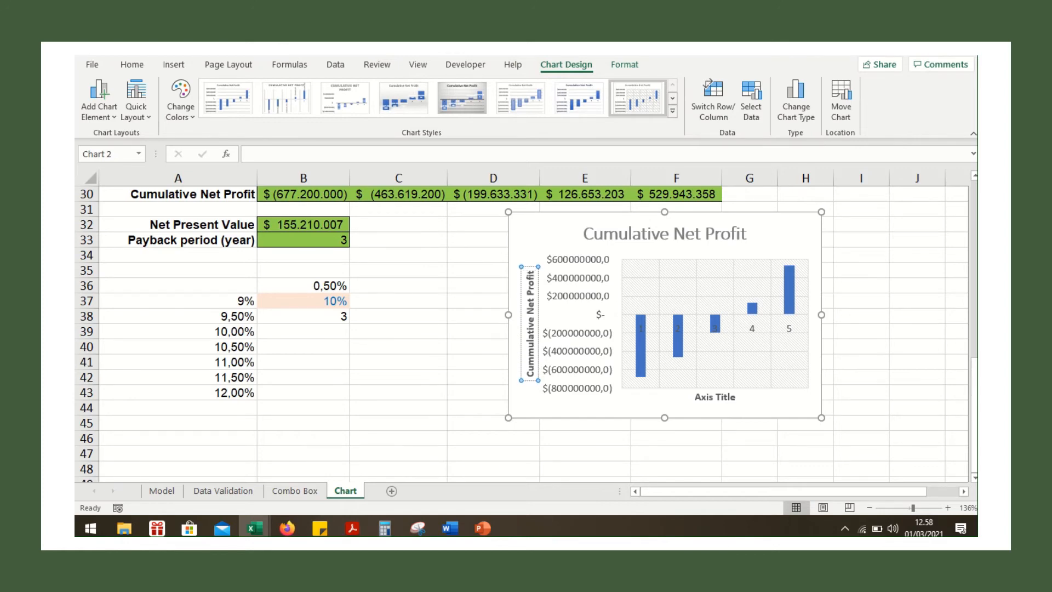
Change the horizontal axis title to "Year".
left_click(710, 398)
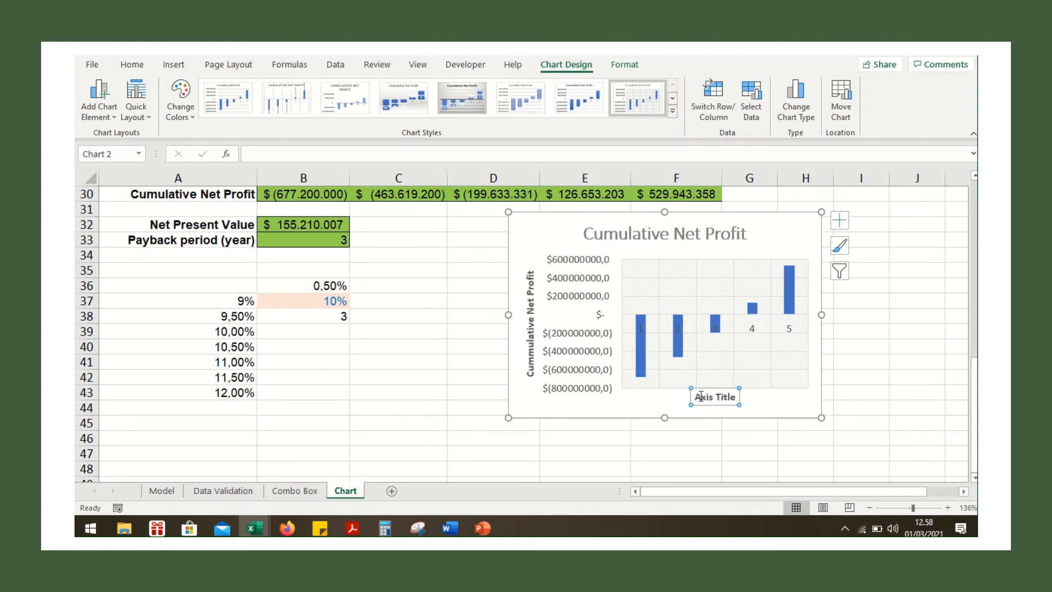
left_click_drag(700, 396, 737, 398)
type("Ye")
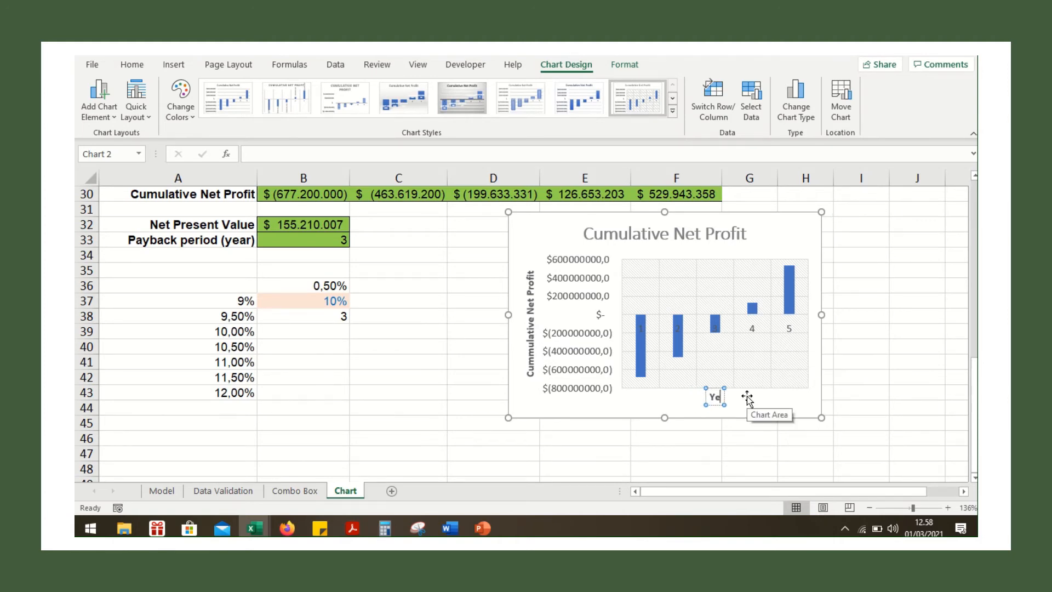
type("ar")
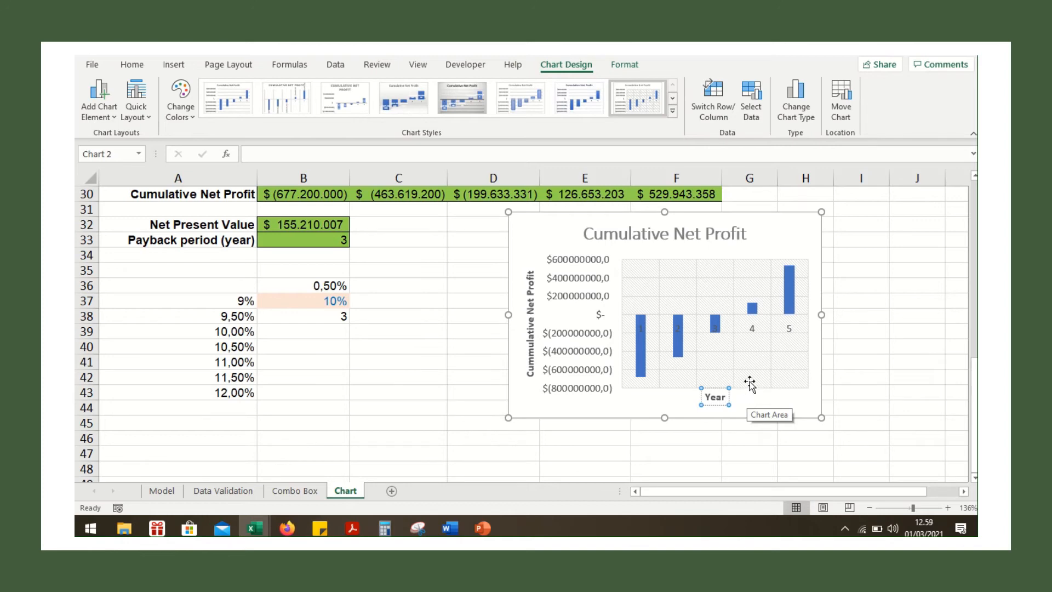
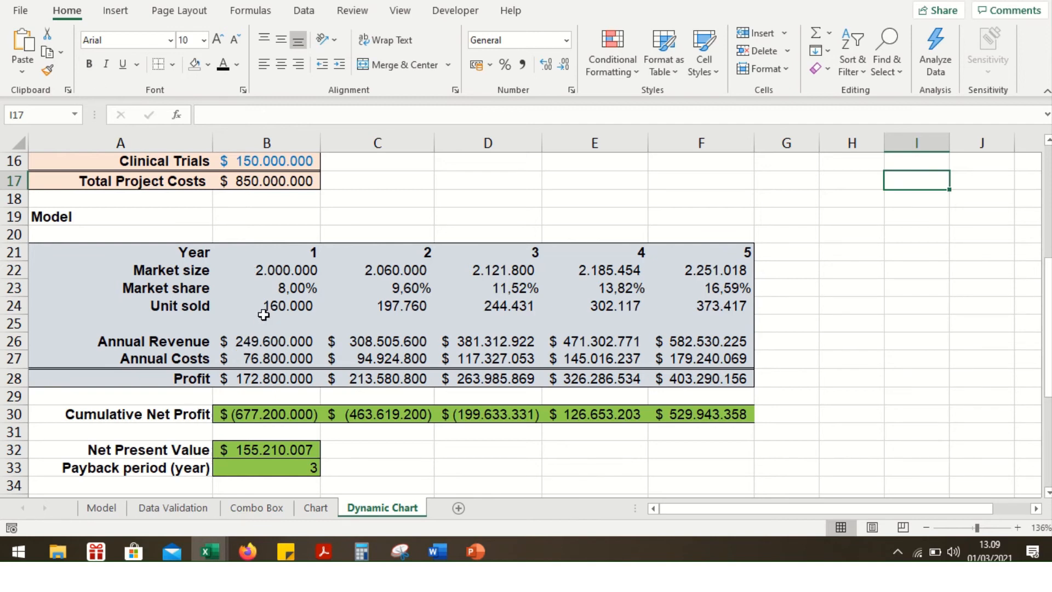
Insert two blank rows at row 35 on the Dynamic Chart sheet, below the payback period.
scroll(263, 314, "down", 2)
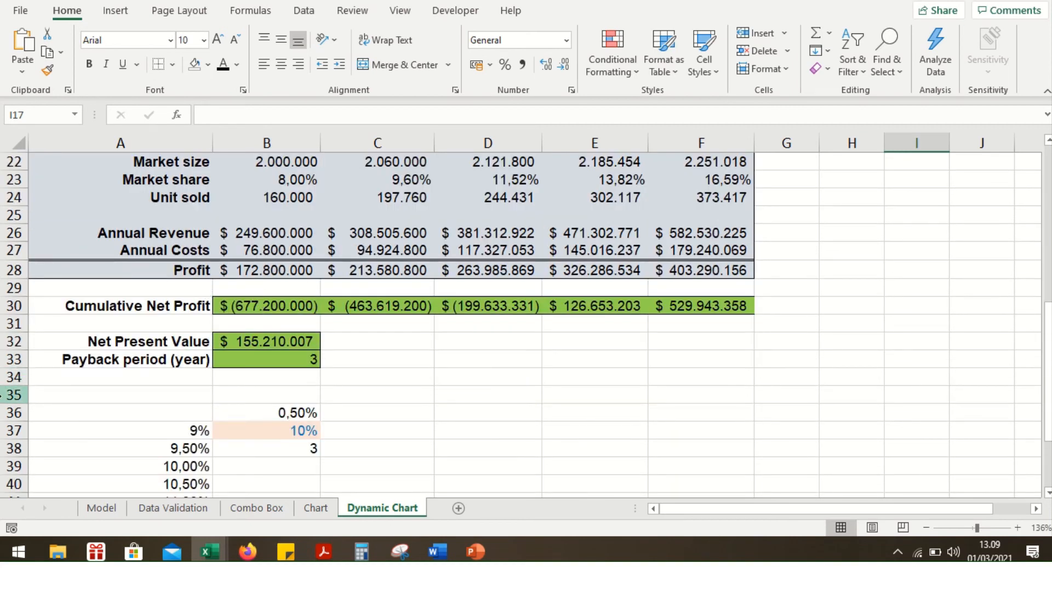
left_click(3, 395)
right_click(3, 395)
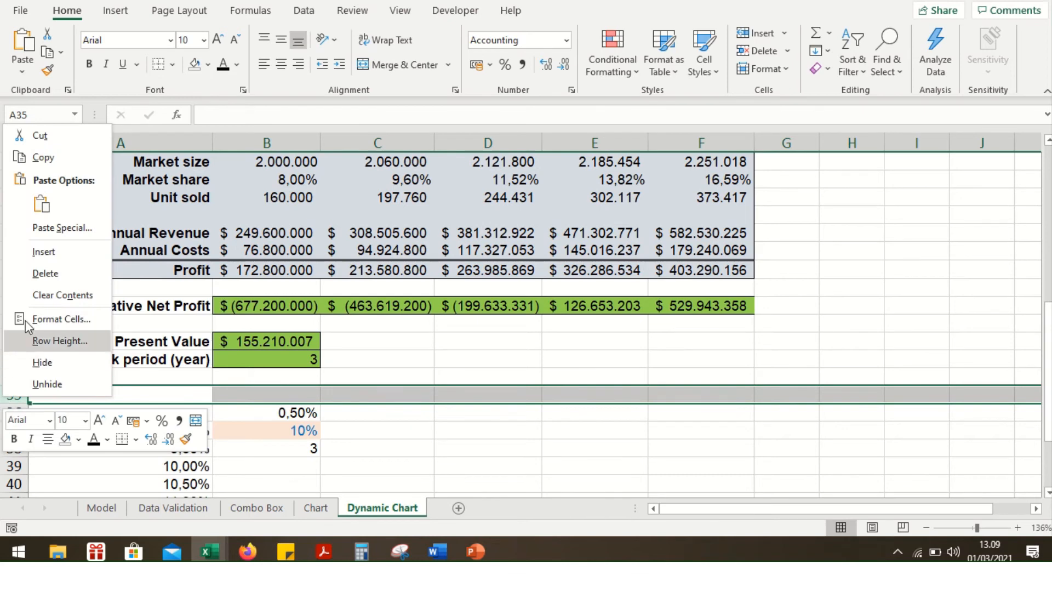
left_click(39, 252)
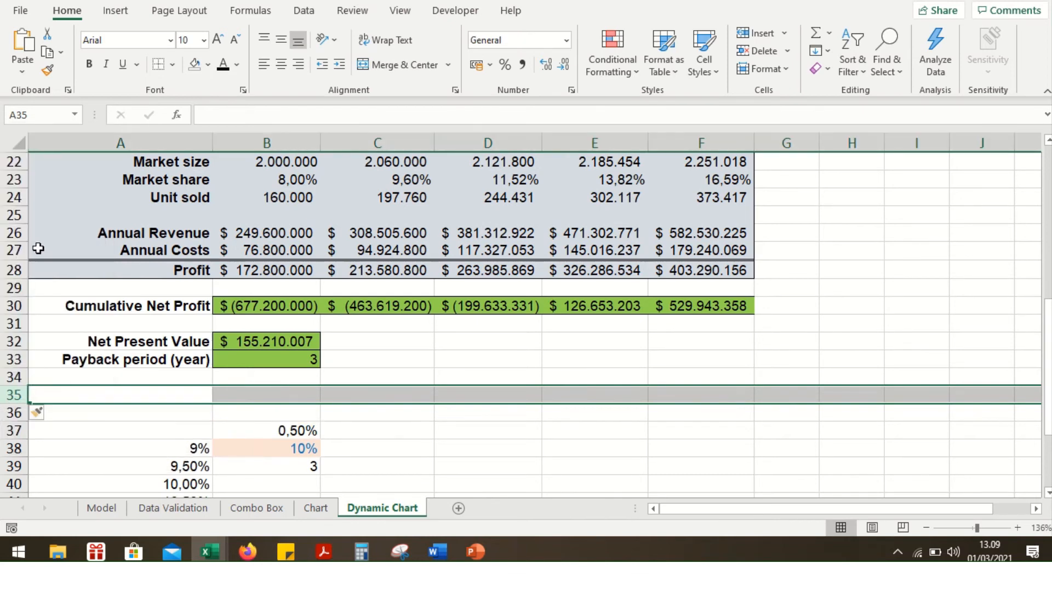
left_click(175, 394)
scroll(178, 390, "down", 1)
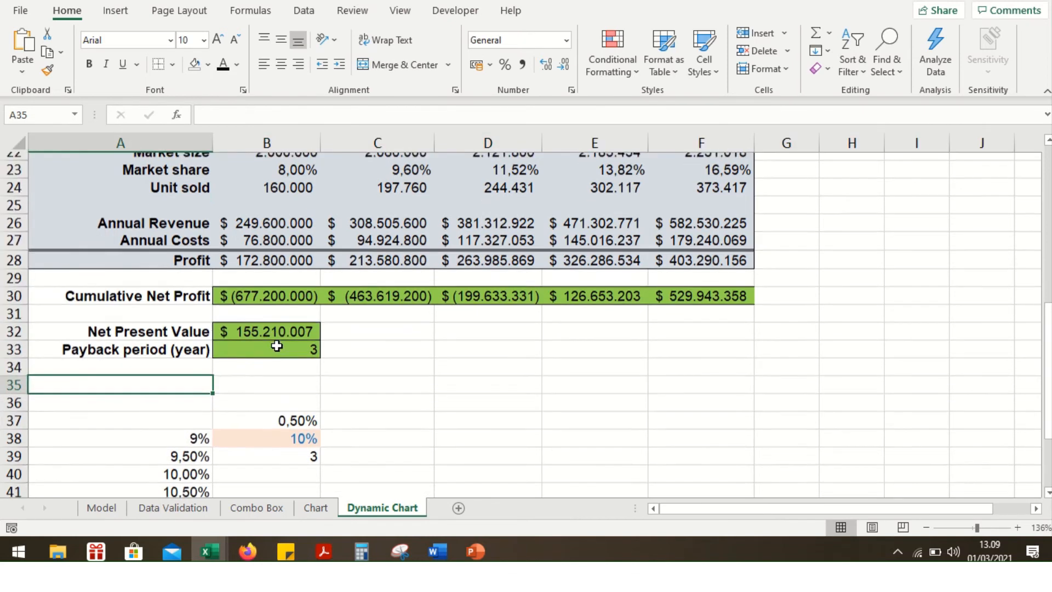
right_click(14, 341)
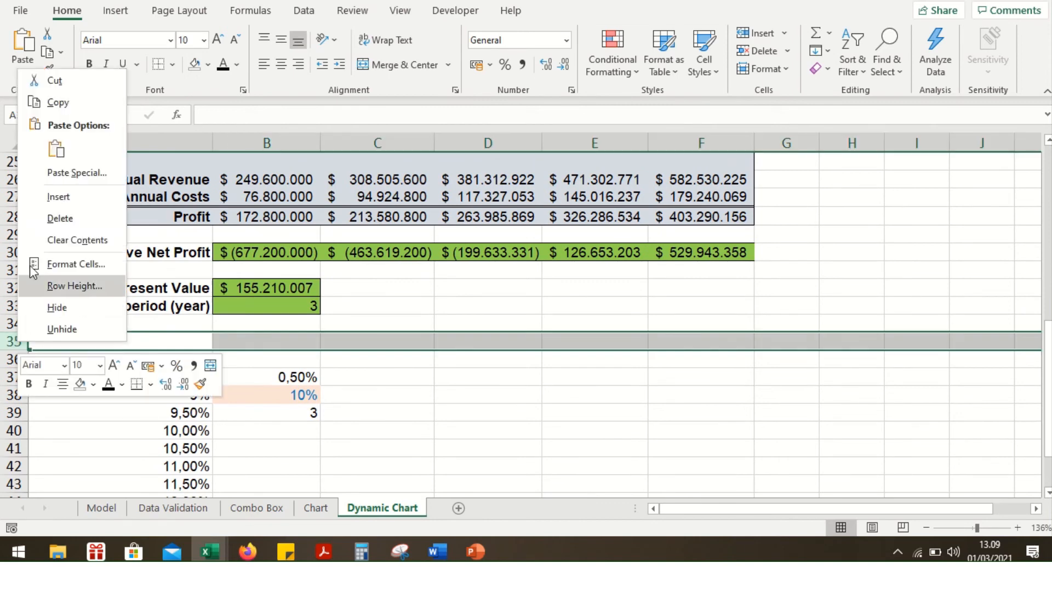
left_click(55, 197)
left_click(341, 340)
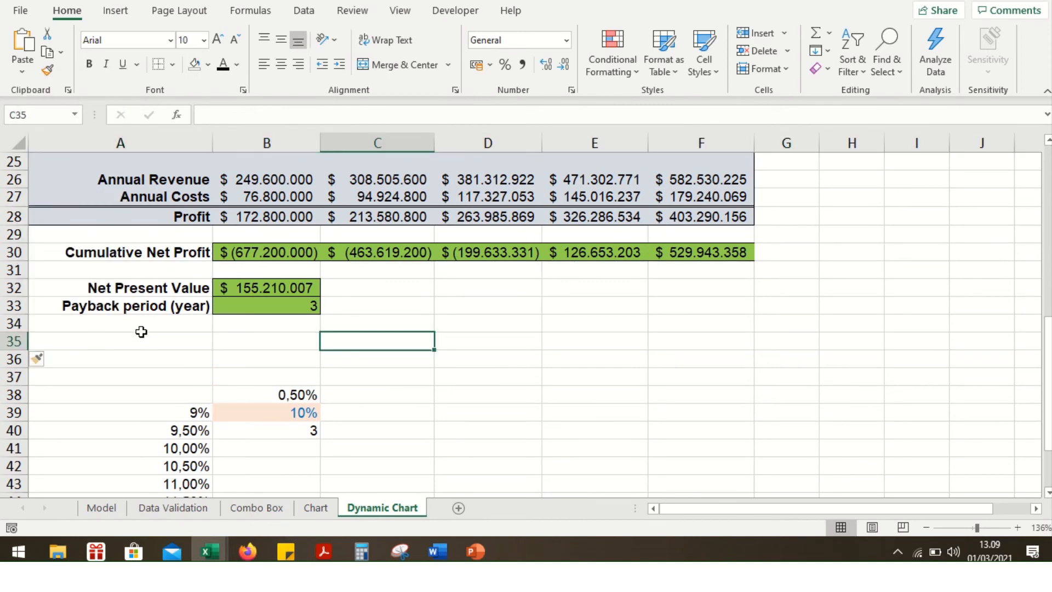
Enter the label "Select Data" in A35.
left_click(148, 340)
scroll(265, 314, "up", 3)
scroll(272, 317, "down", 3)
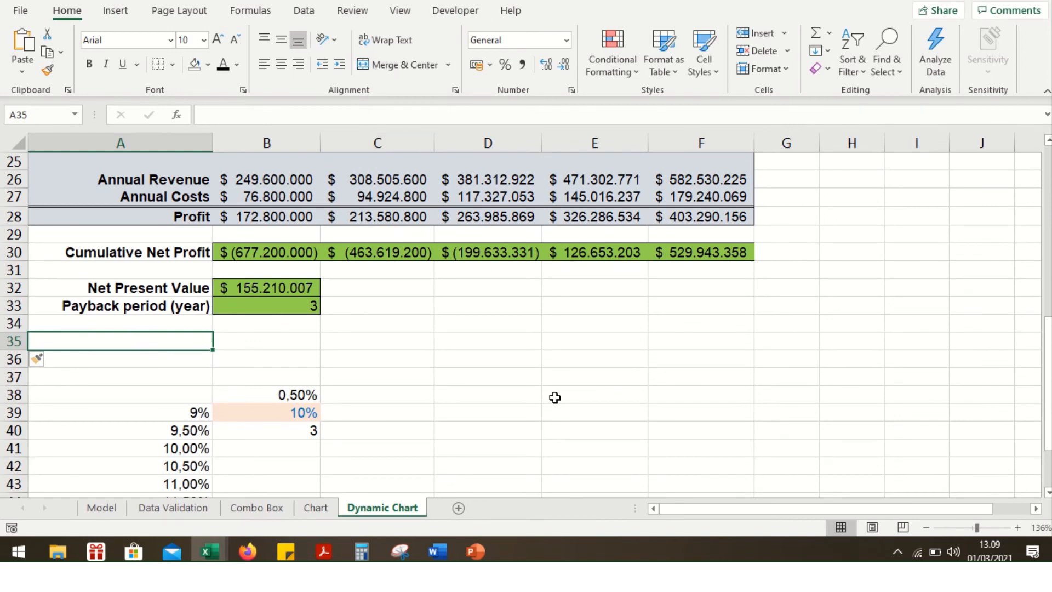
type("Select Data")
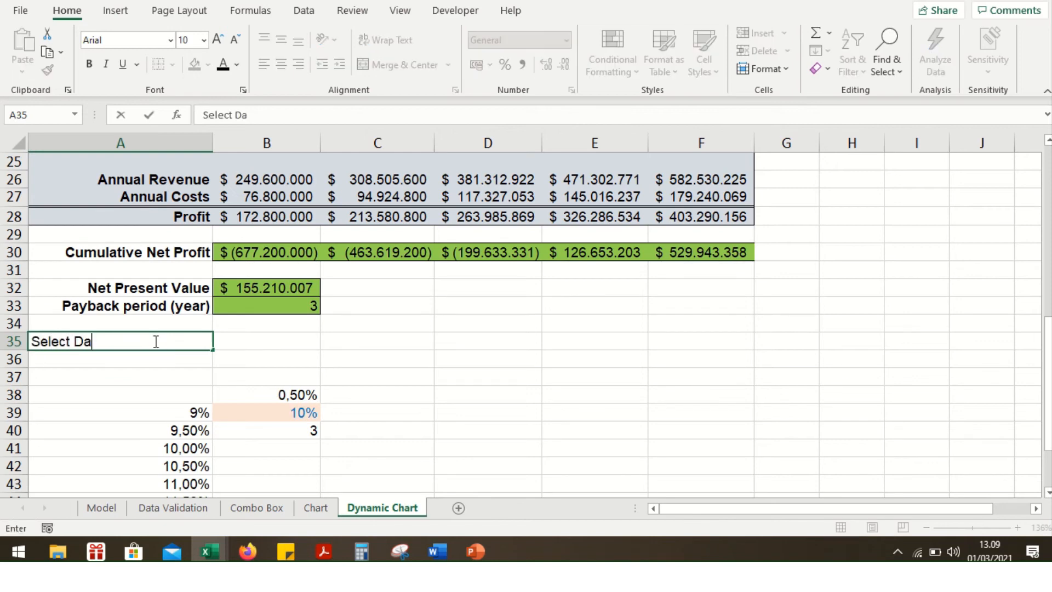
key("Tab")
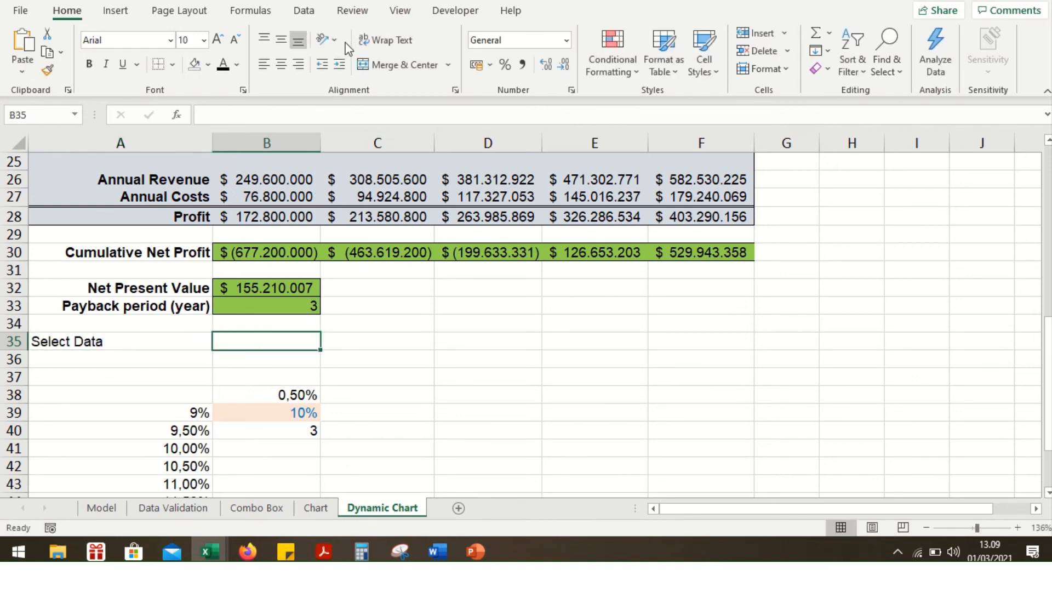
Draw a combo box form control beside the Select Data label, spanning B35 and most of C35.
left_click(474, 16)
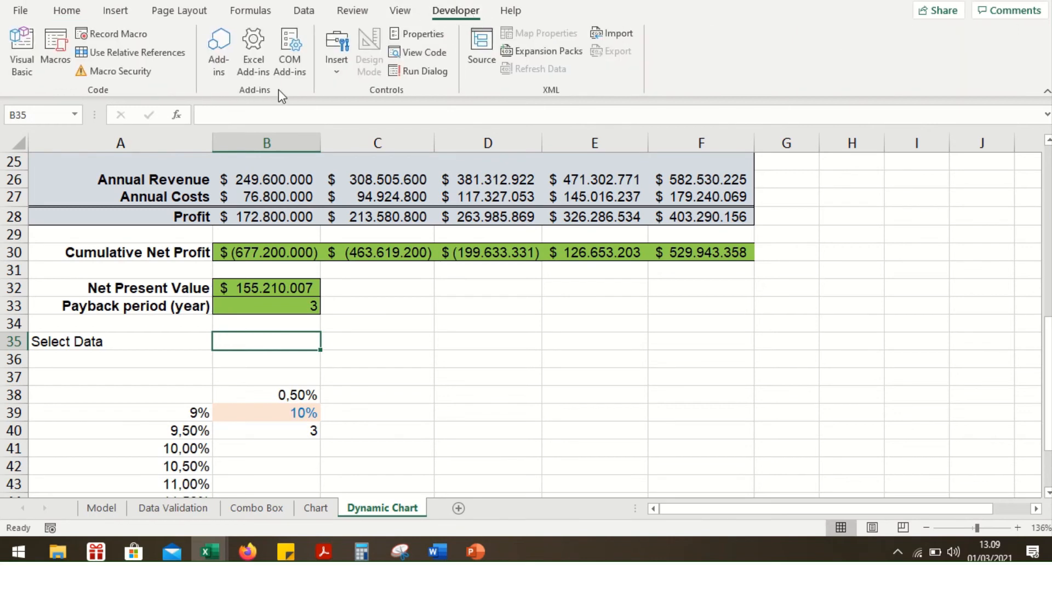
left_click(344, 73)
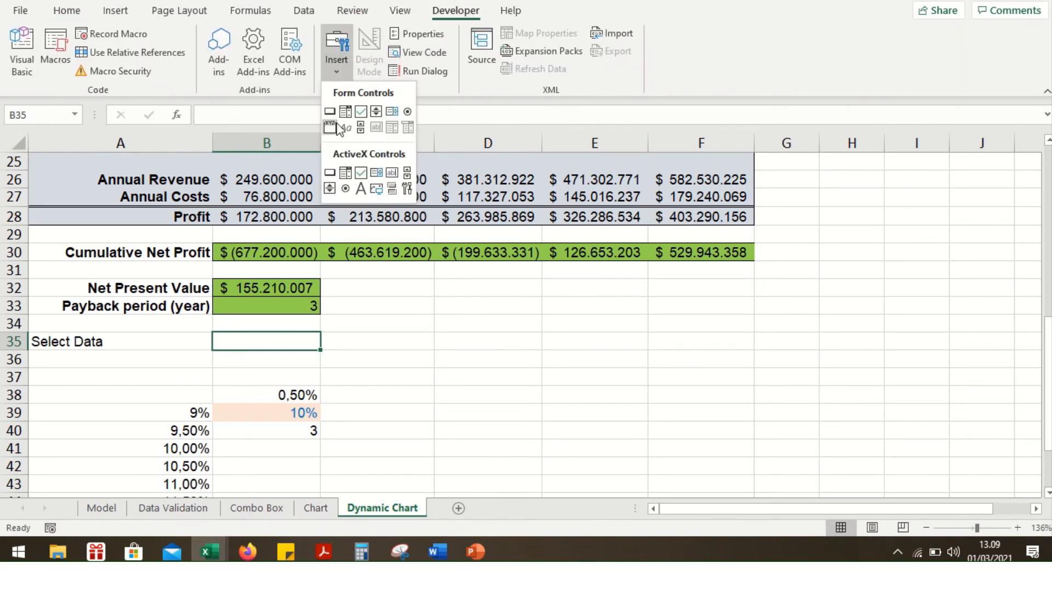
left_click(345, 113)
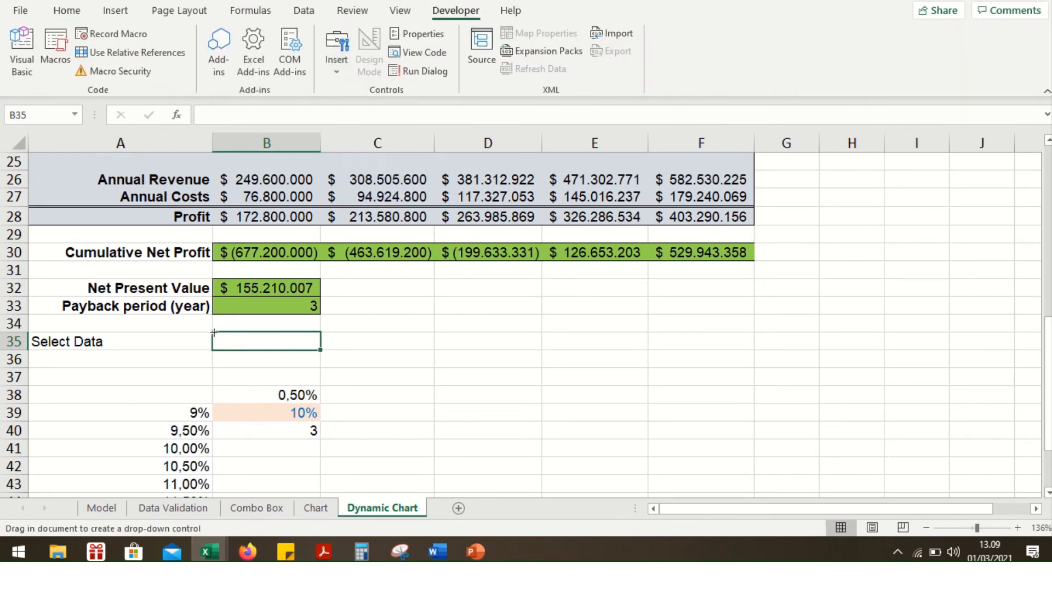
left_click_drag(214, 332, 429, 336)
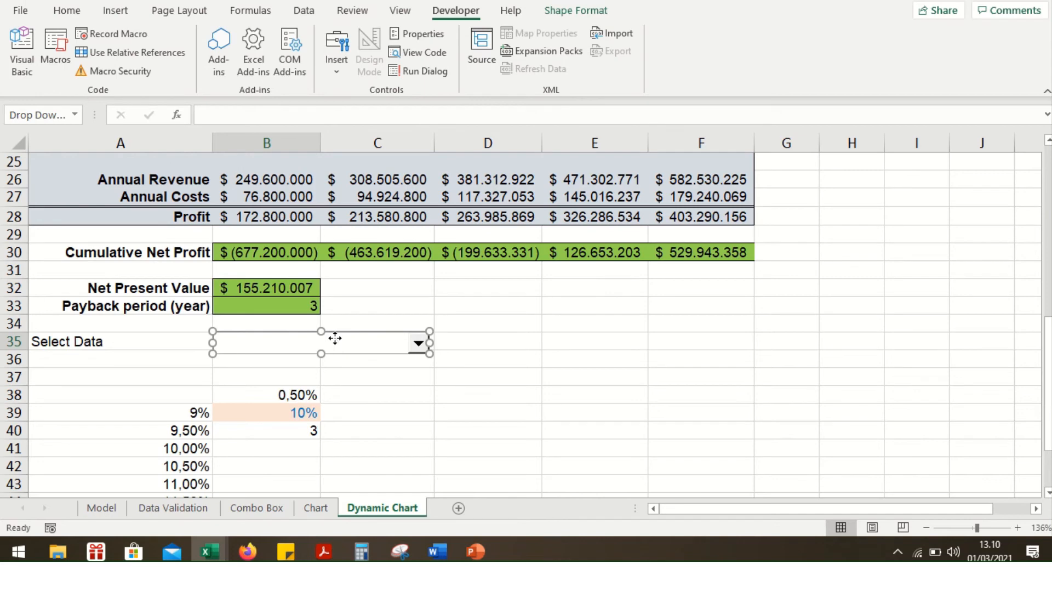
Set the combo box's input range to the model row labels $A$22:$A$30 in its control format settings.
right_click(335, 339)
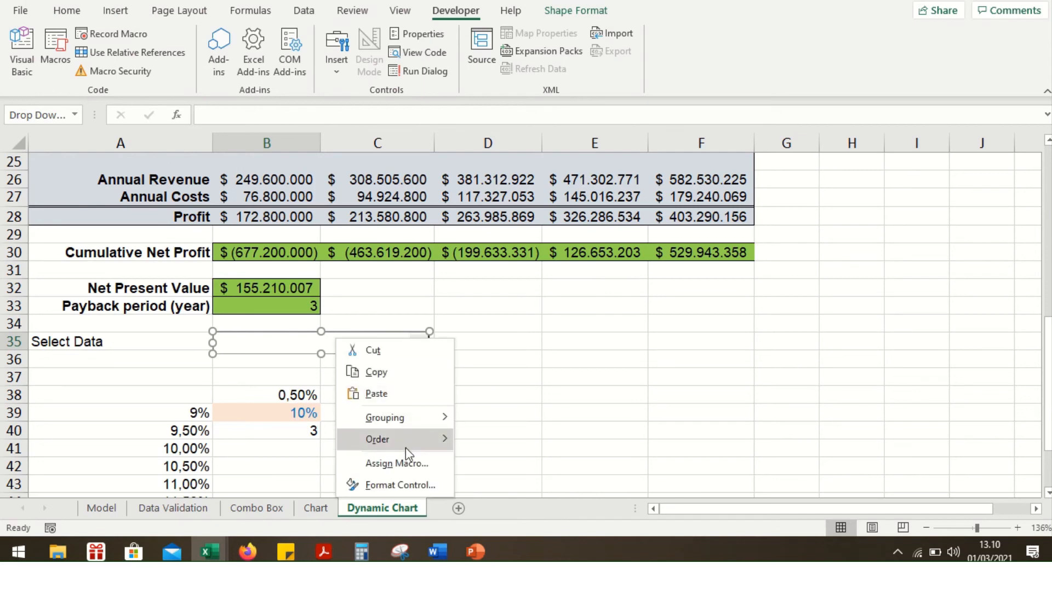
left_click(408, 485)
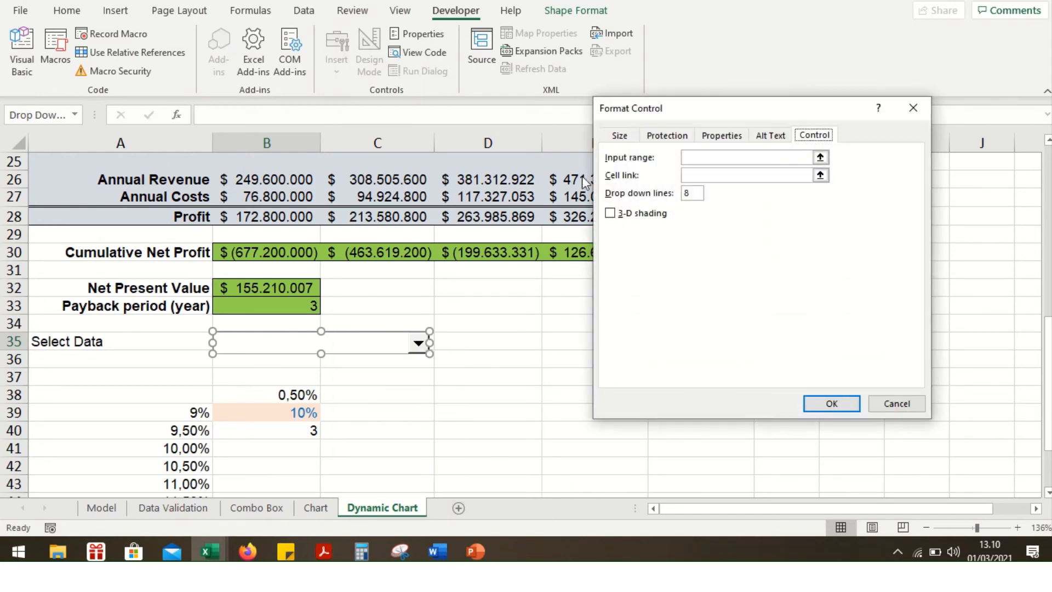
left_click(713, 159)
scroll(186, 230, "up", 2)
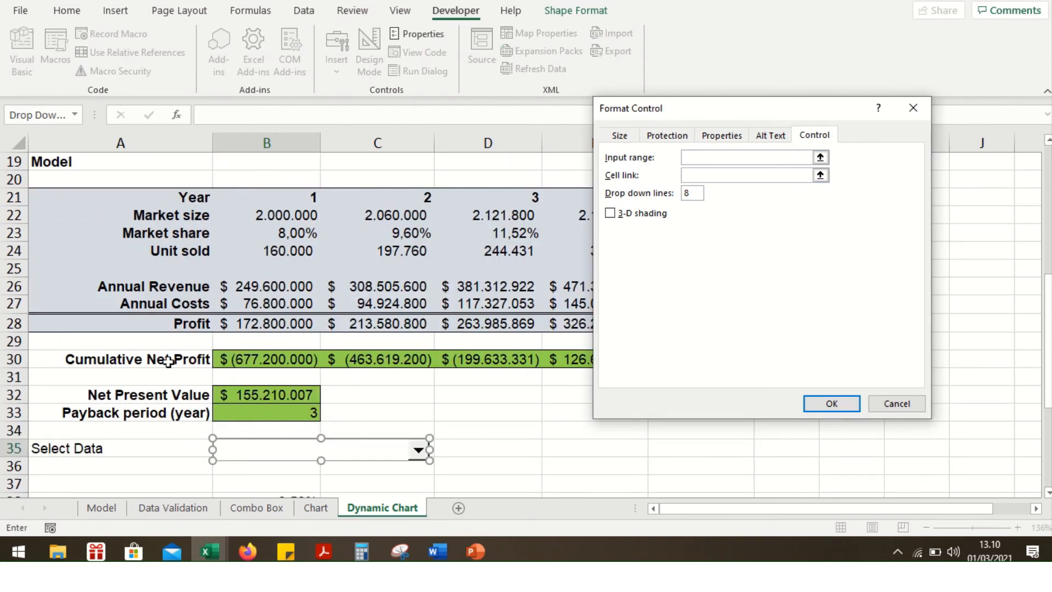
left_click_drag(183, 214, 203, 357)
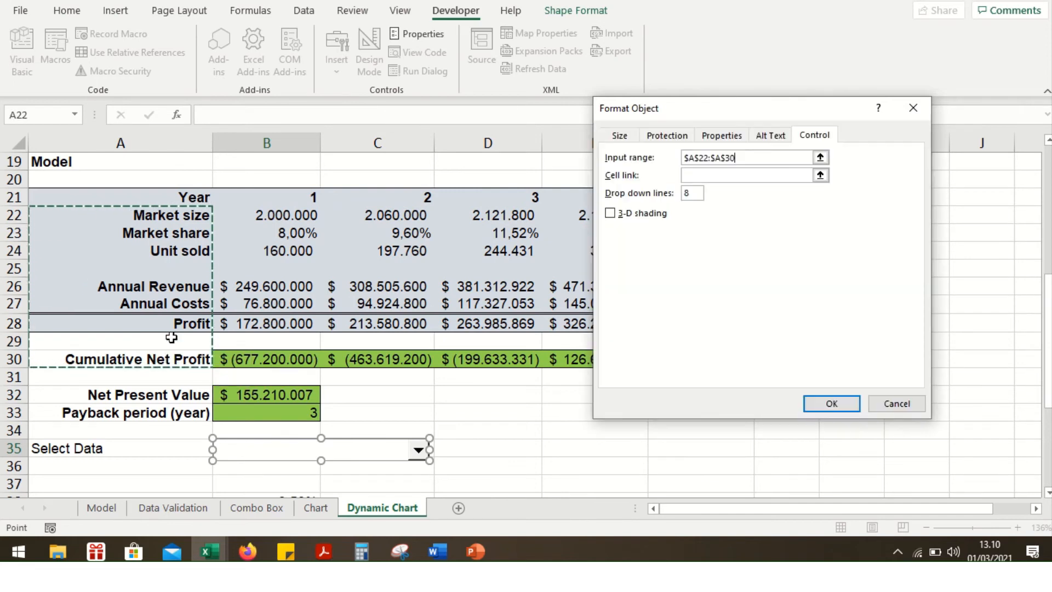
Link the combo box to cell $D$35 and set its drop down lines to 9.
left_click(700, 174)
scroll(519, 246, "down", 3)
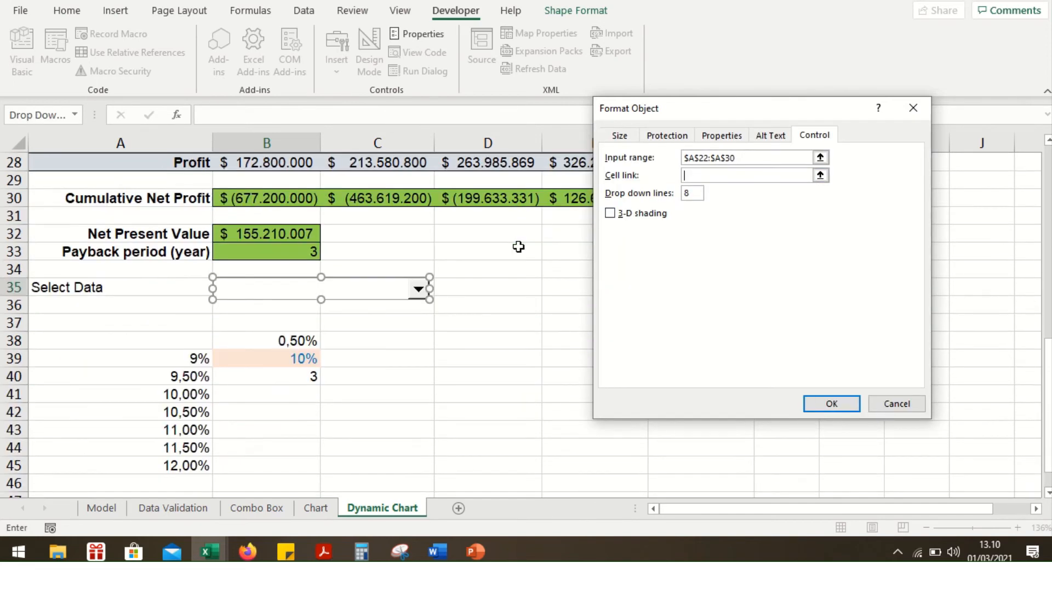
left_click(504, 285)
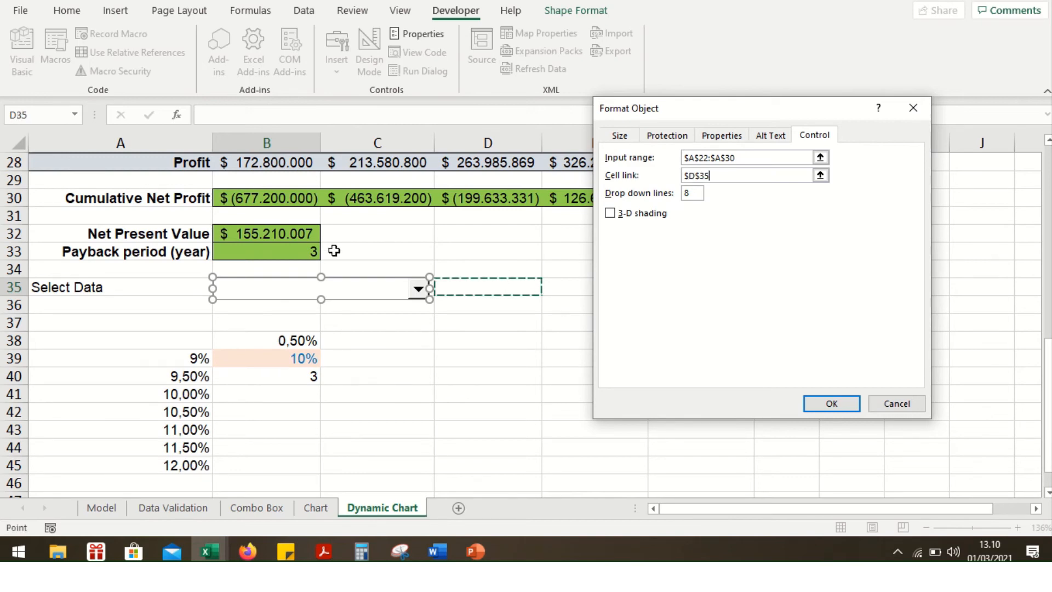
scroll(378, 277, "up", 9)
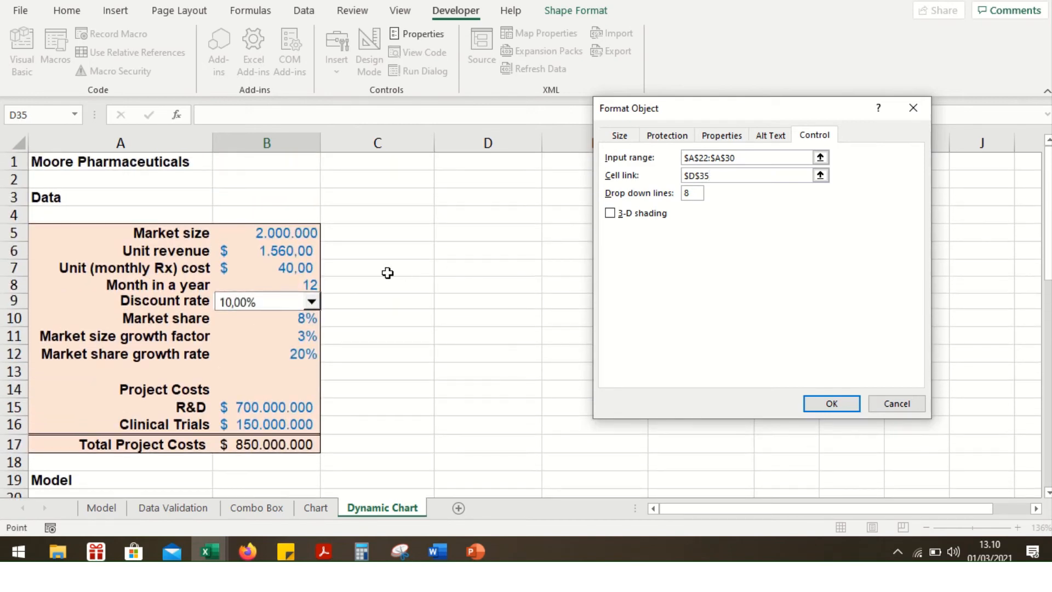
scroll(388, 274, "down", 4)
scroll(215, 320, "down", 1)
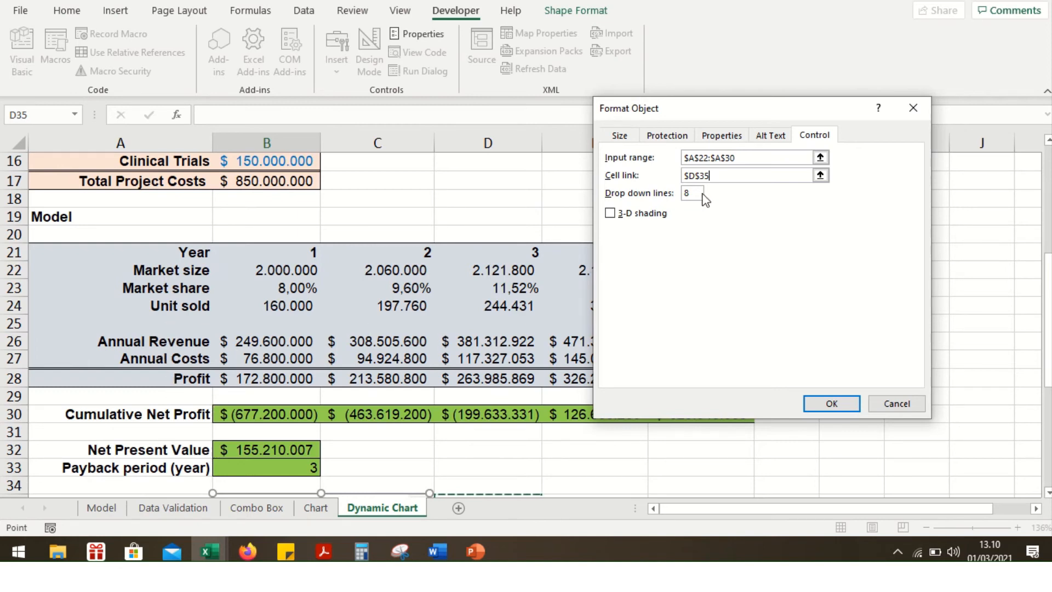
left_click_drag(695, 194, 675, 194)
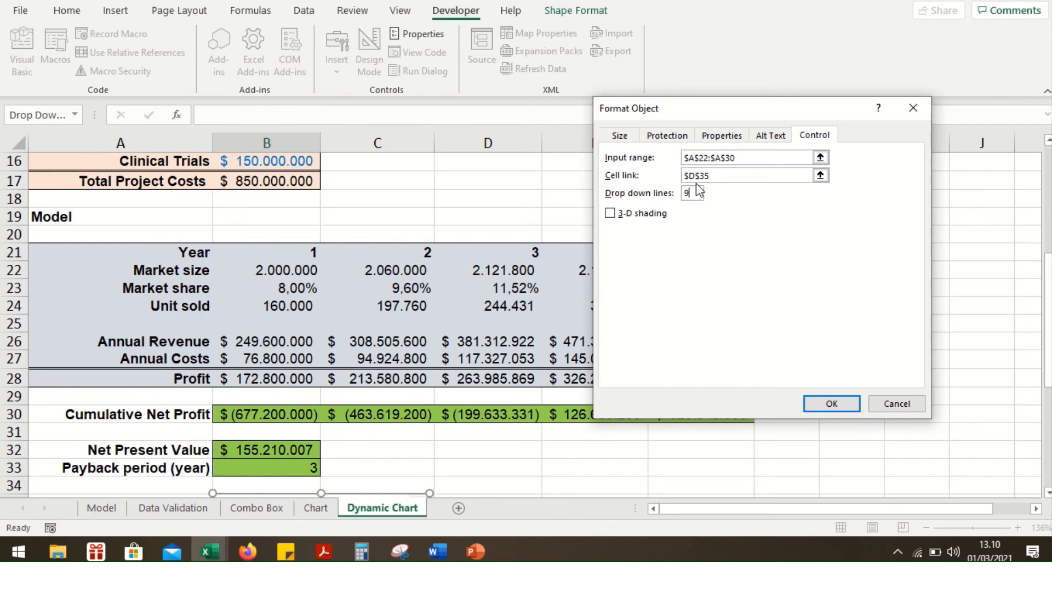
left_click(832, 404)
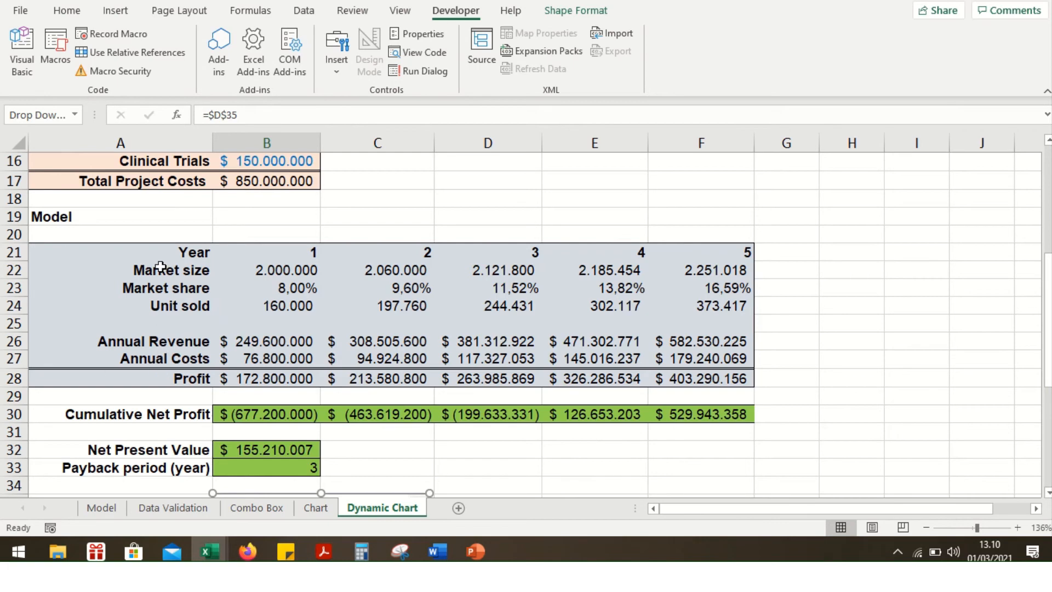
Choose Market share in the Select Data combo box and compare the linked index with the model's row labels.
scroll(230, 370, "down", 3)
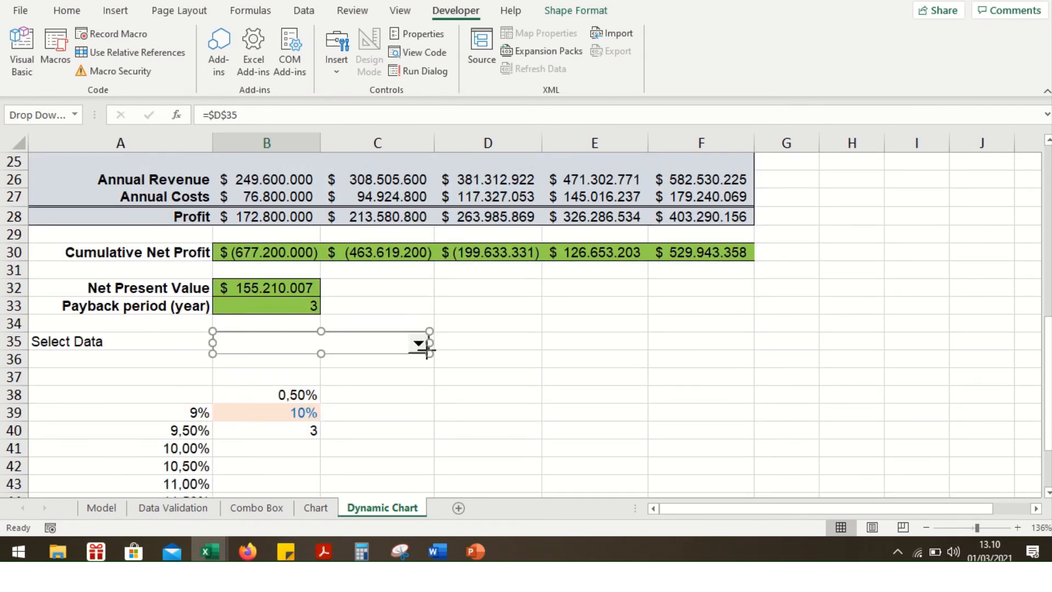
left_click(489, 339)
left_click(419, 343)
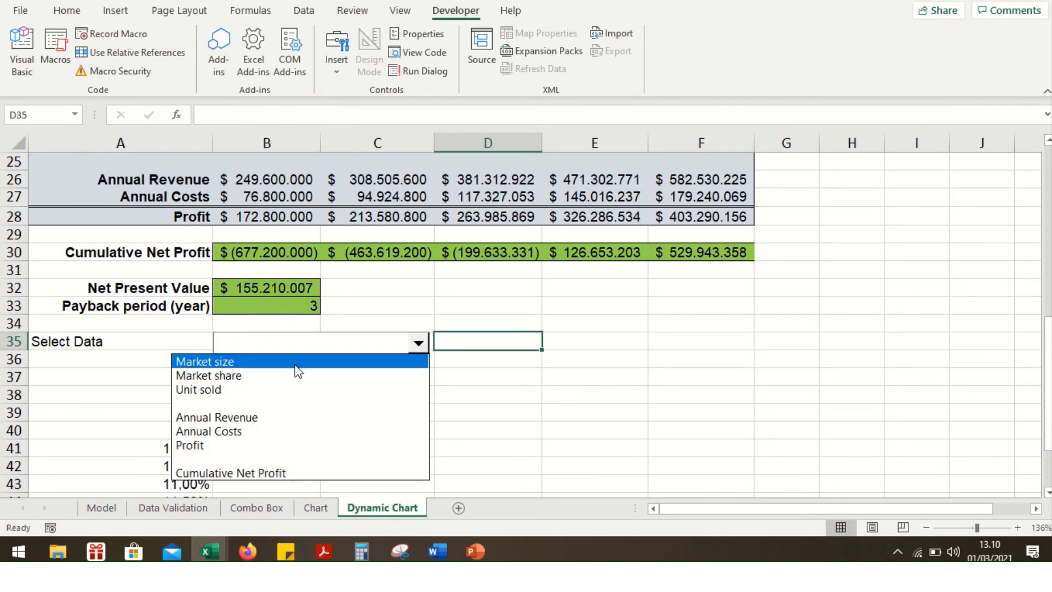
left_click(535, 348)
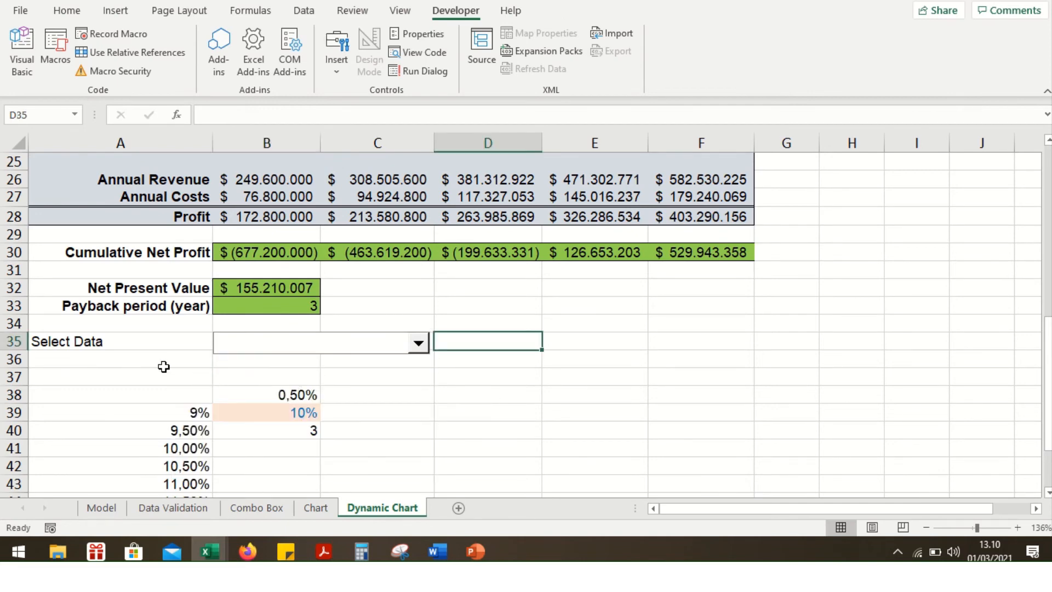
left_click(158, 365)
left_click(526, 348)
left_click(420, 344)
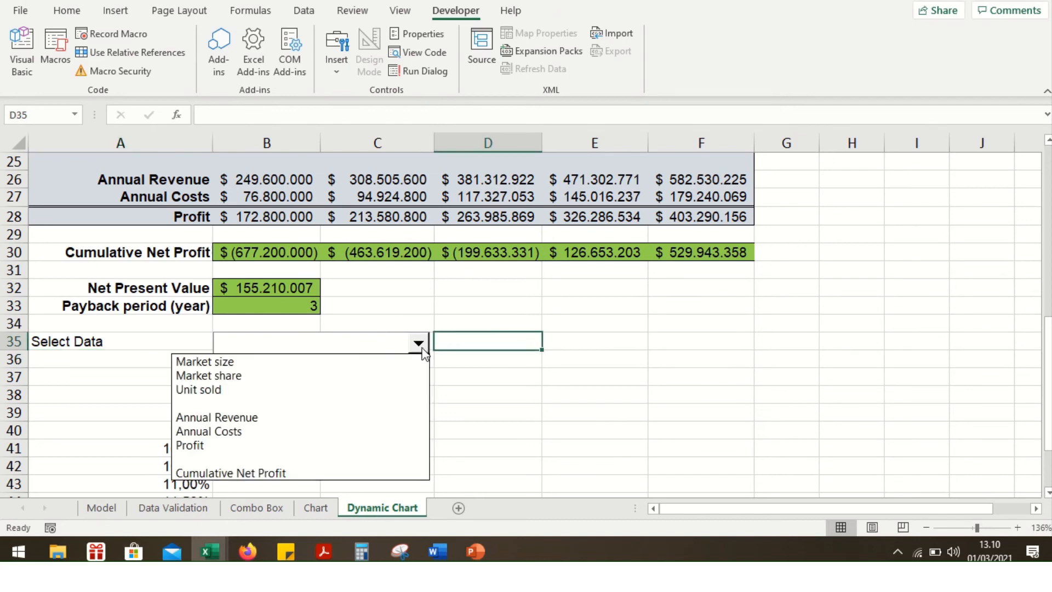
left_click(318, 378)
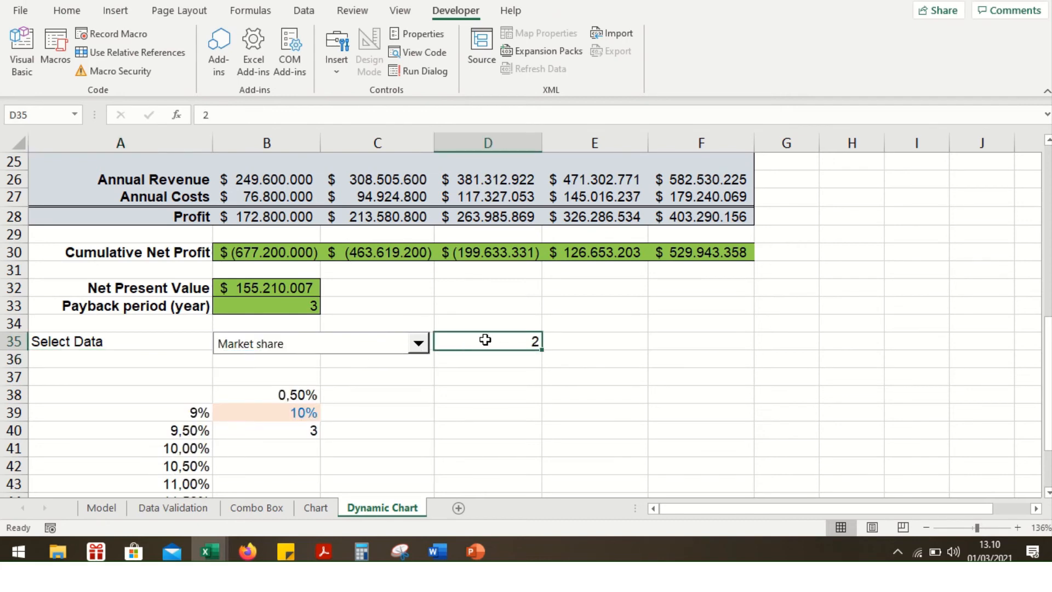
scroll(515, 361, "up", 4)
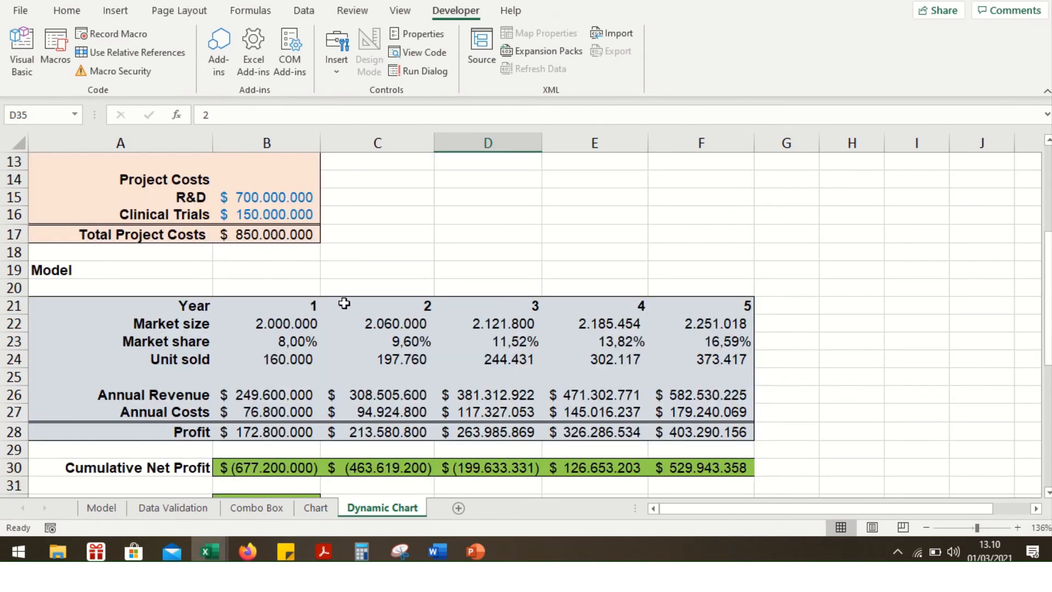
scroll(197, 332, "down", 4)
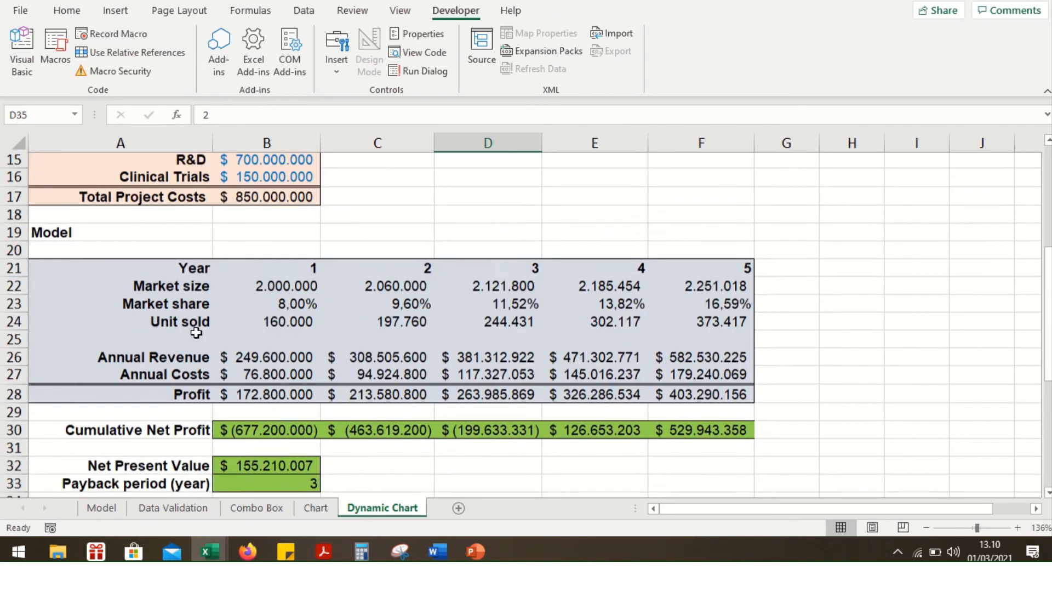
Enter =INDEX(A22:A30;$D$35) in A37 to return the label chosen in the combo box, and select the linked cell D35.
left_click(134, 372)
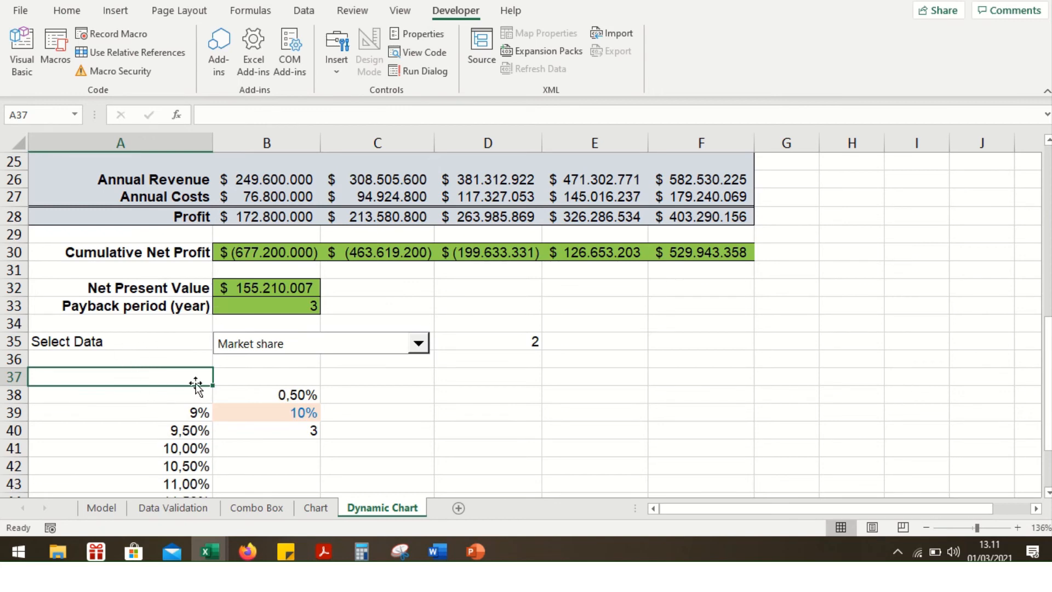
left_click(95, 362)
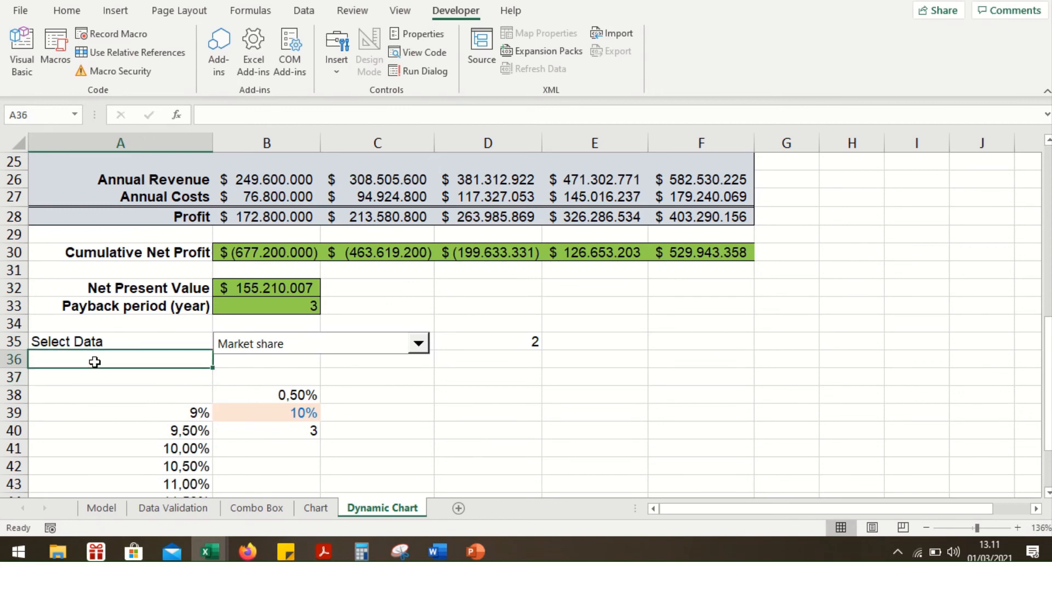
left_click(121, 382)
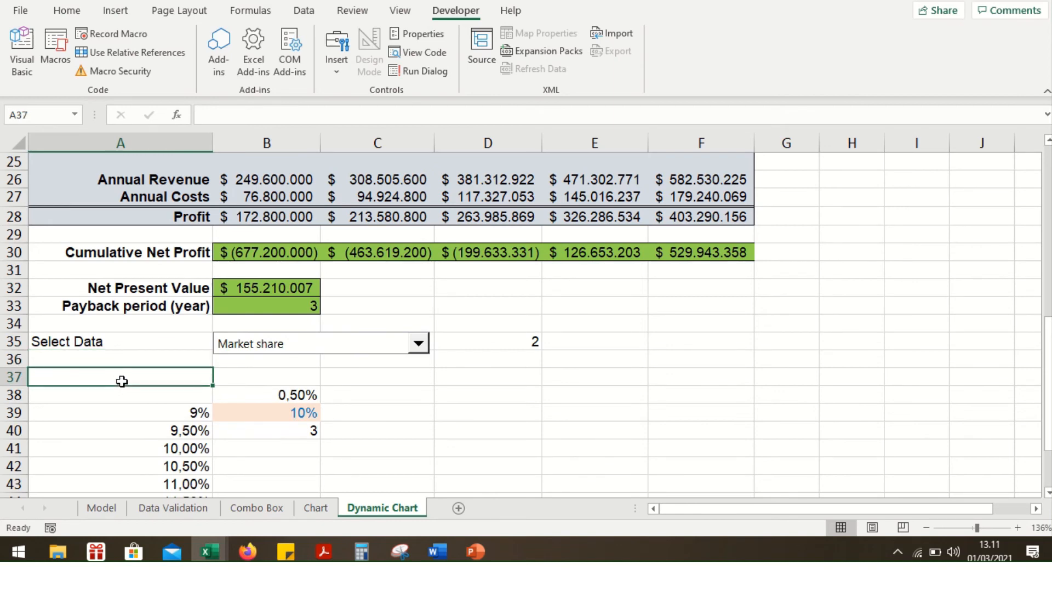
type("=i")
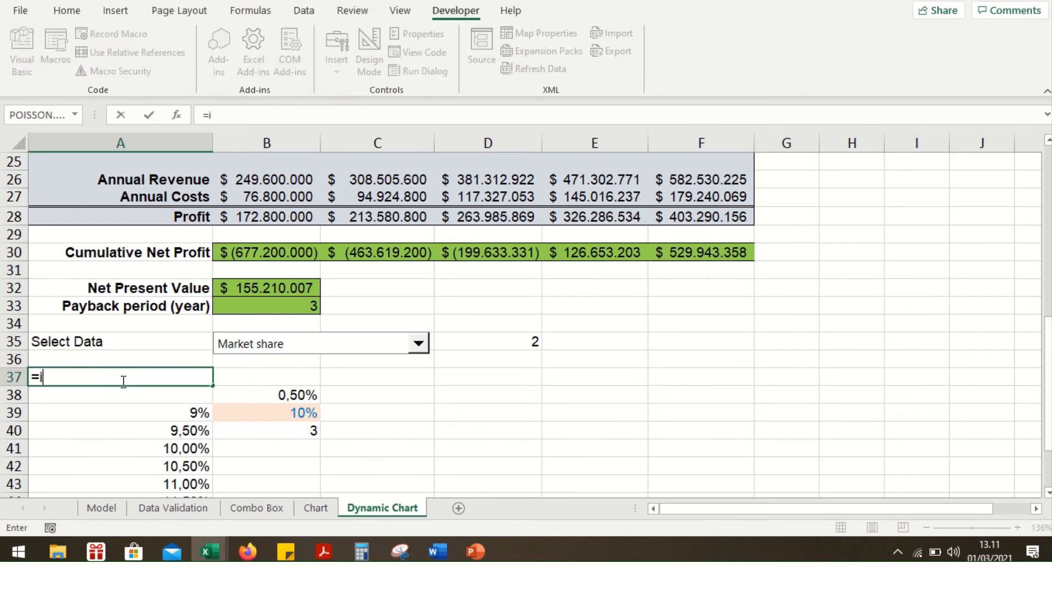
type("ndex(")
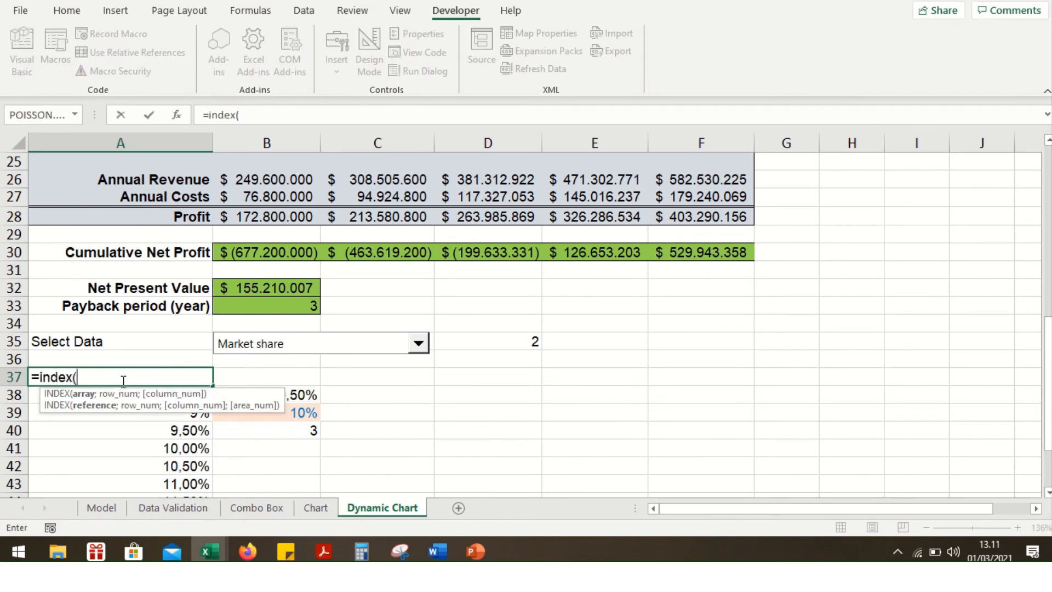
scroll(154, 347, "up", 3)
left_click_drag(180, 269, 190, 377)
scroll(197, 270, "down", 1)
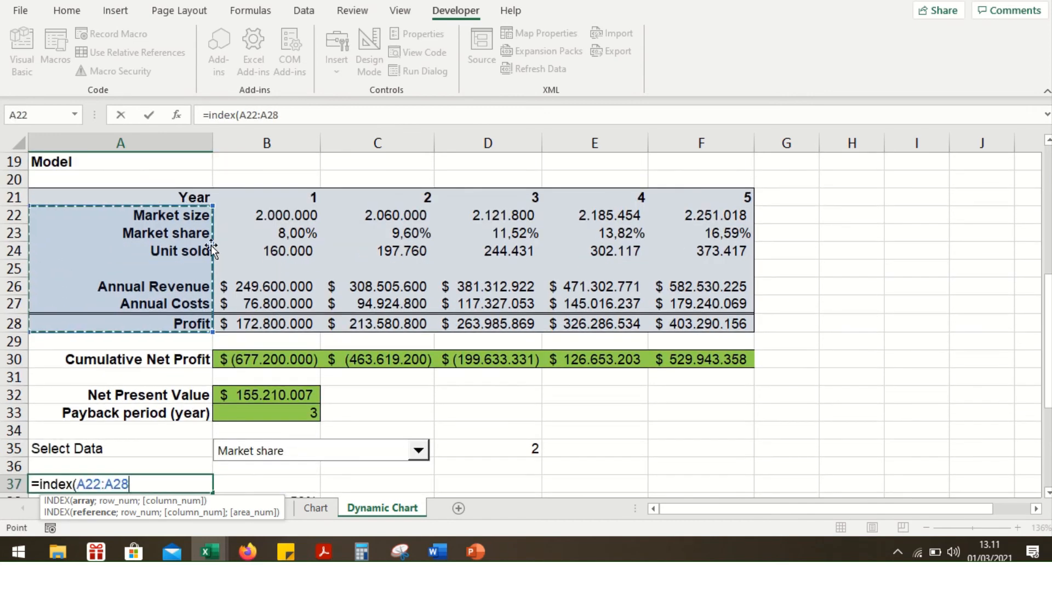
left_click_drag(192, 216, 190, 366)
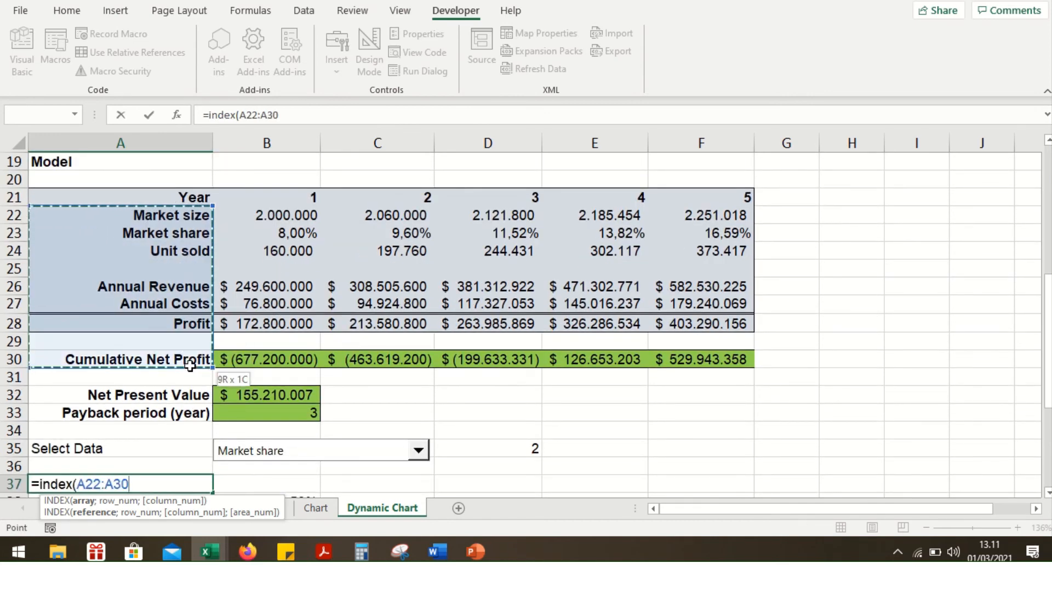
left_click(303, 116)
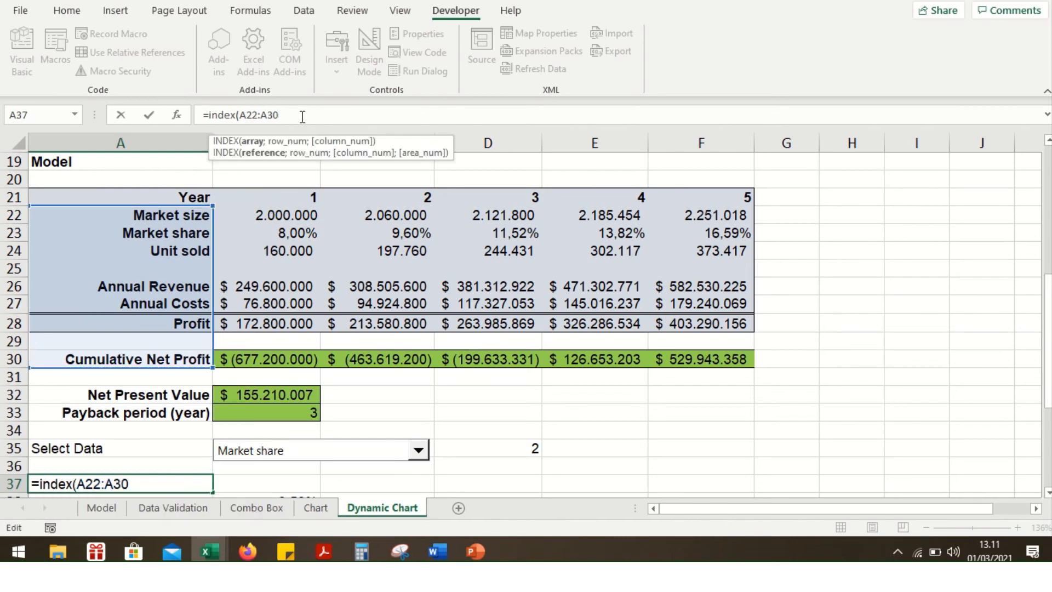
type(";")
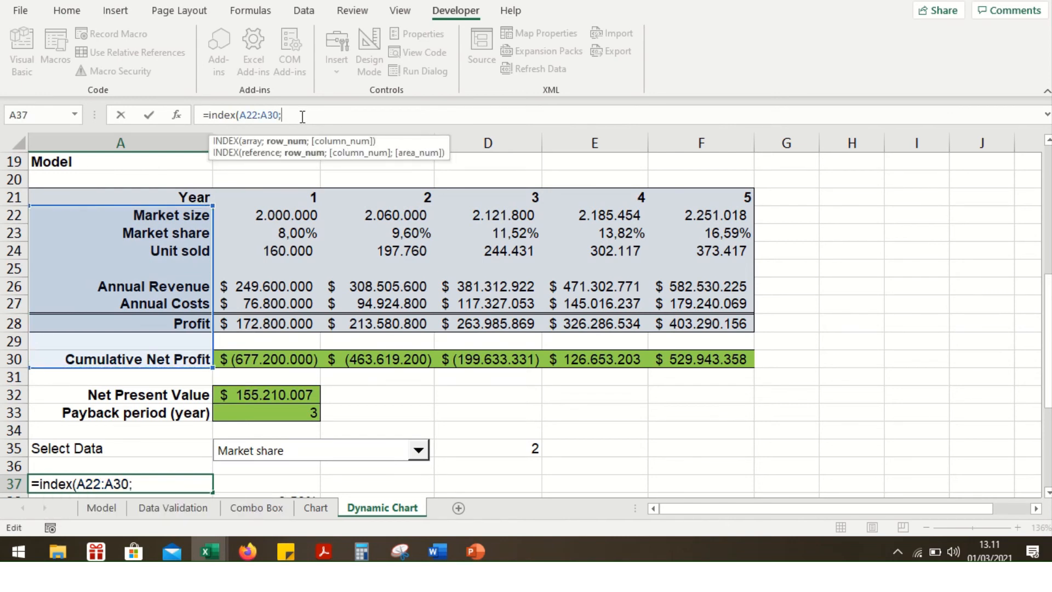
left_click(497, 451)
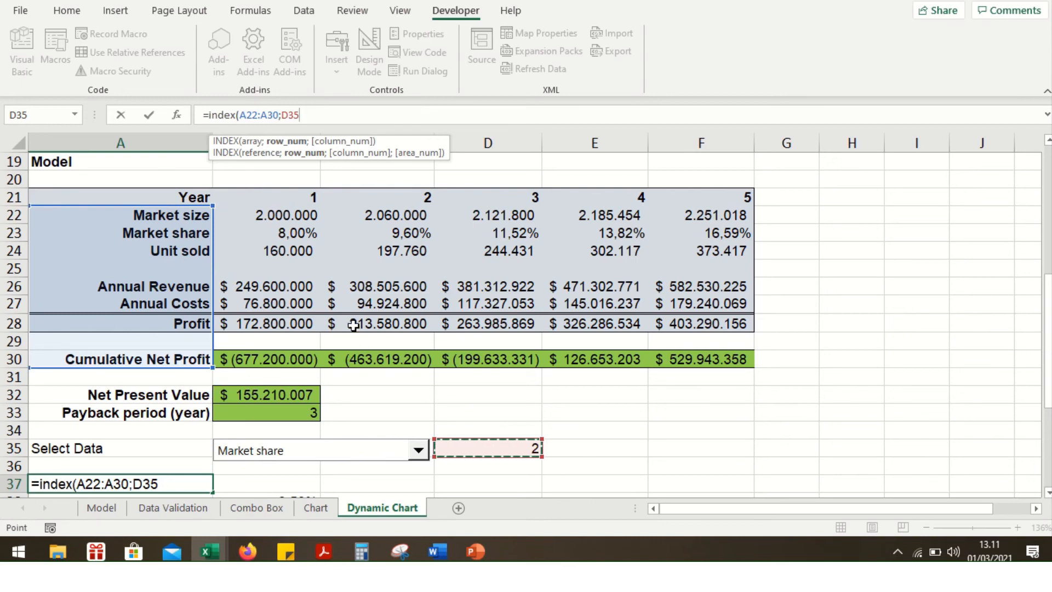
key("F4")
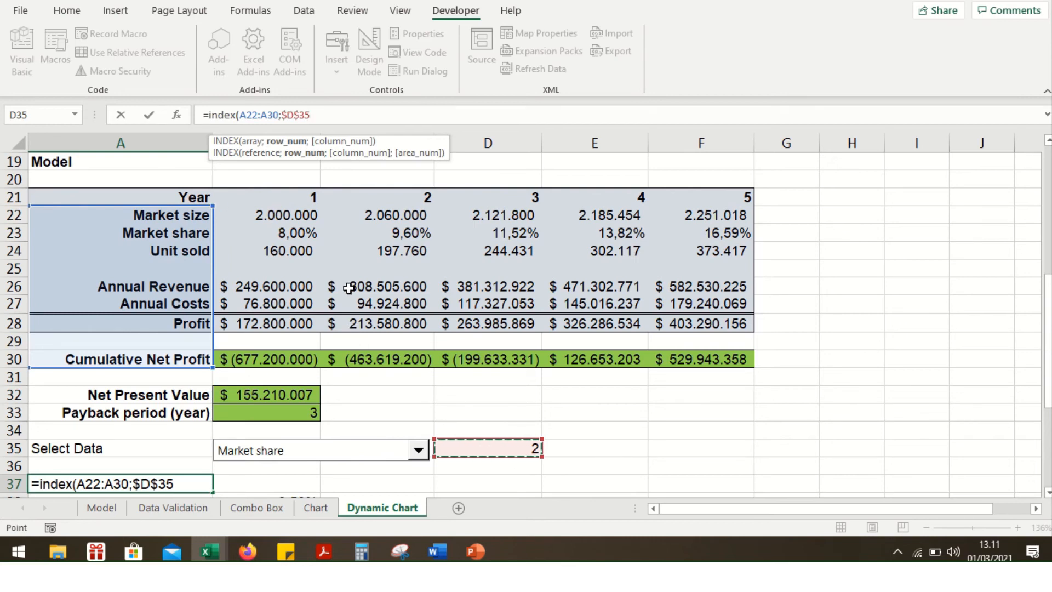
type(")")
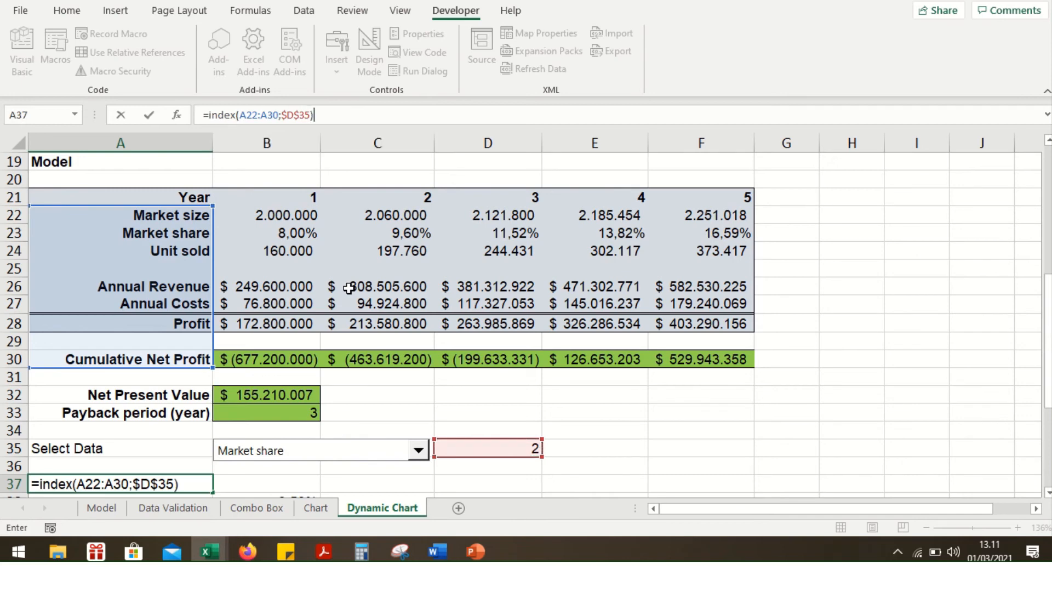
key("Return")
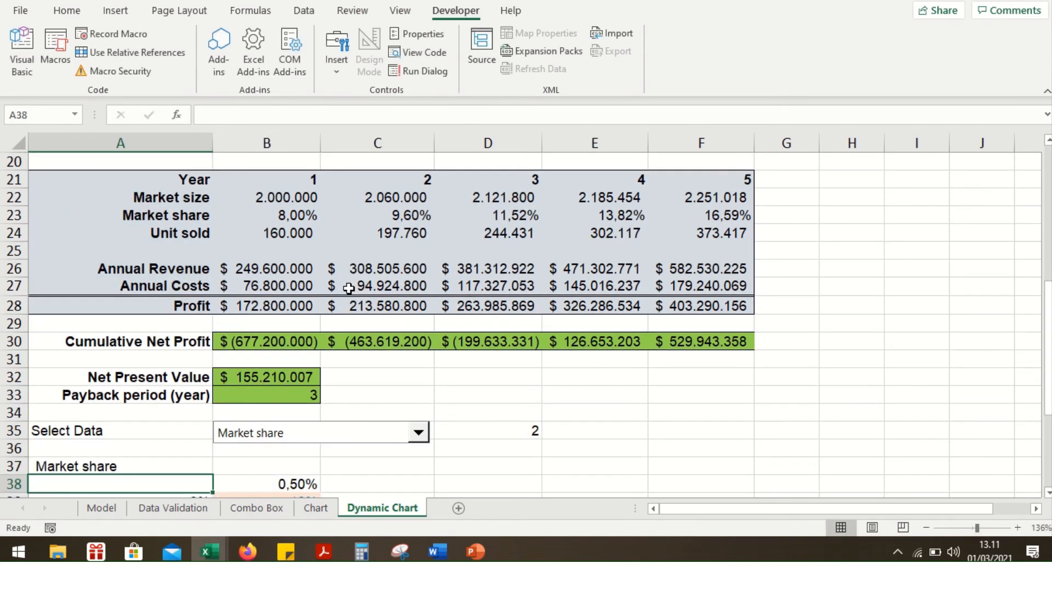
left_click(531, 420)
left_click(534, 430)
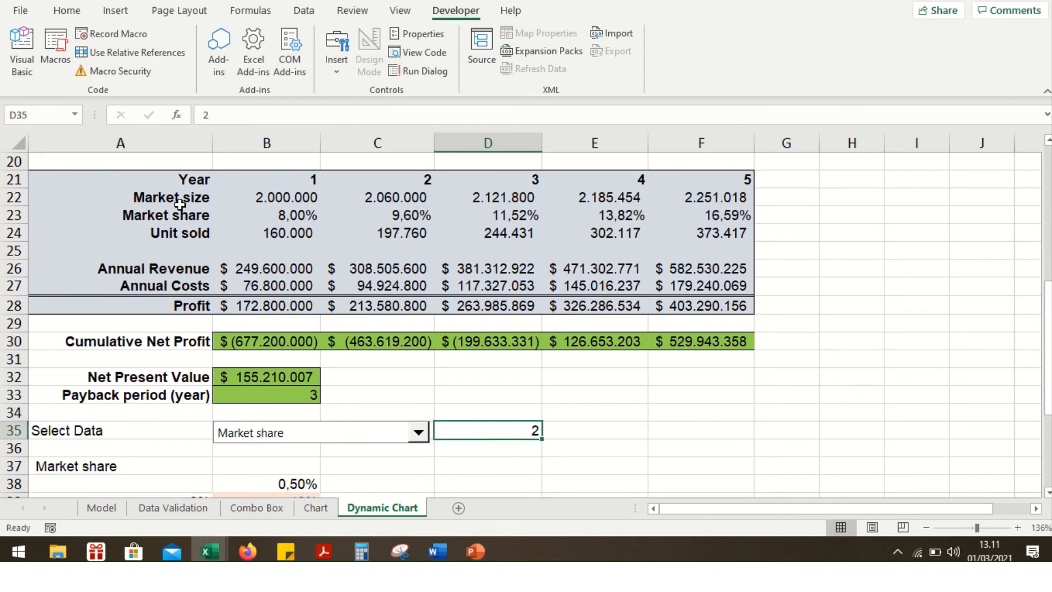
Copy the INDEX formula from A37 across B37:F37 to return the chosen row's yearly values.
scroll(229, 327, "down", 1)
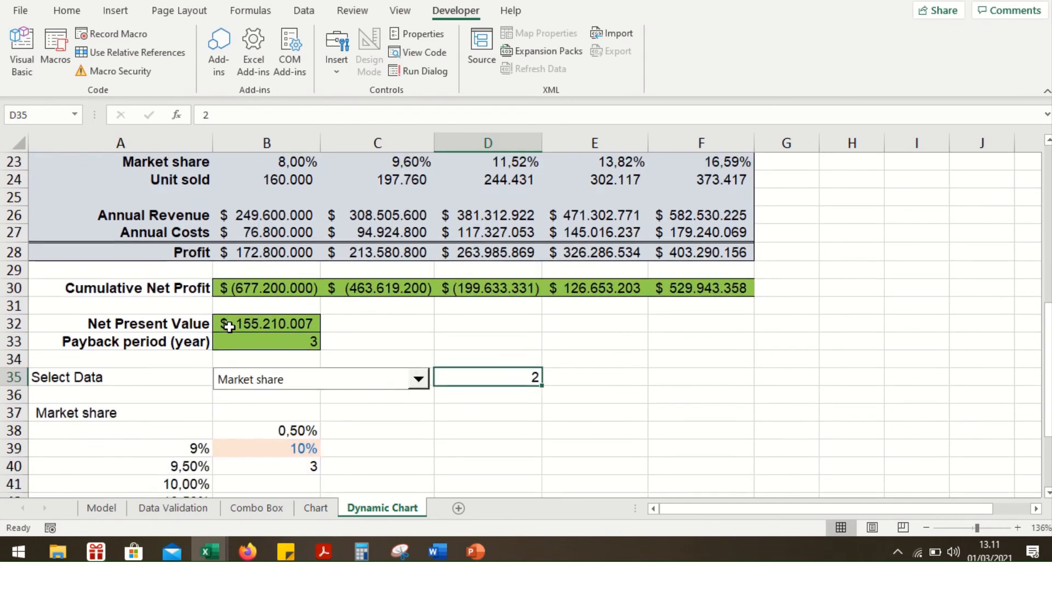
left_click(134, 414)
left_click_drag(217, 421, 720, 394)
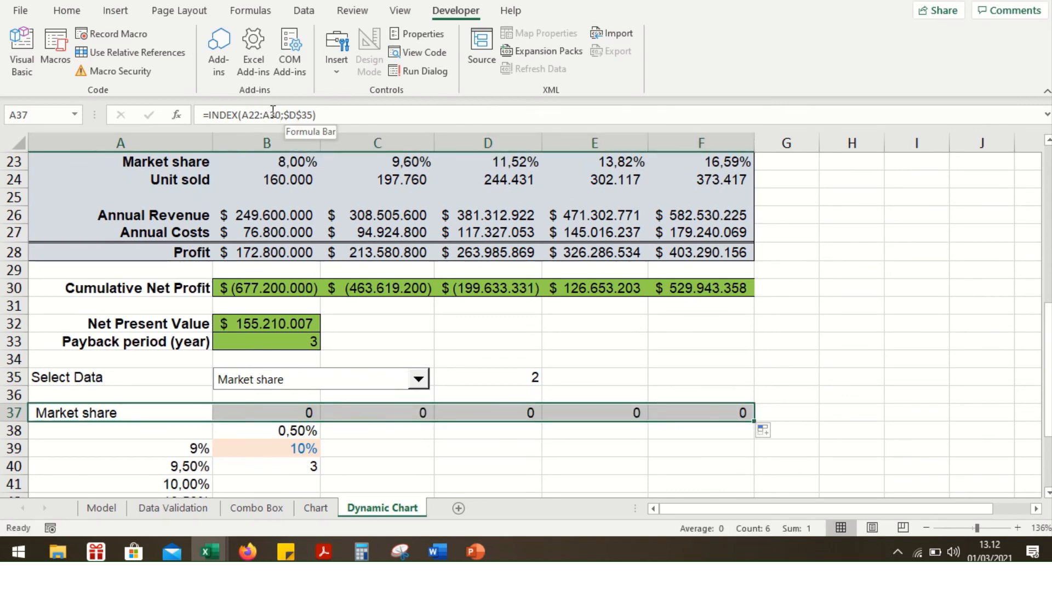
Format the INDEX results in A37:F37 as percentages.
scroll(294, 219, "up", 2)
scroll(291, 214, "down", 1)
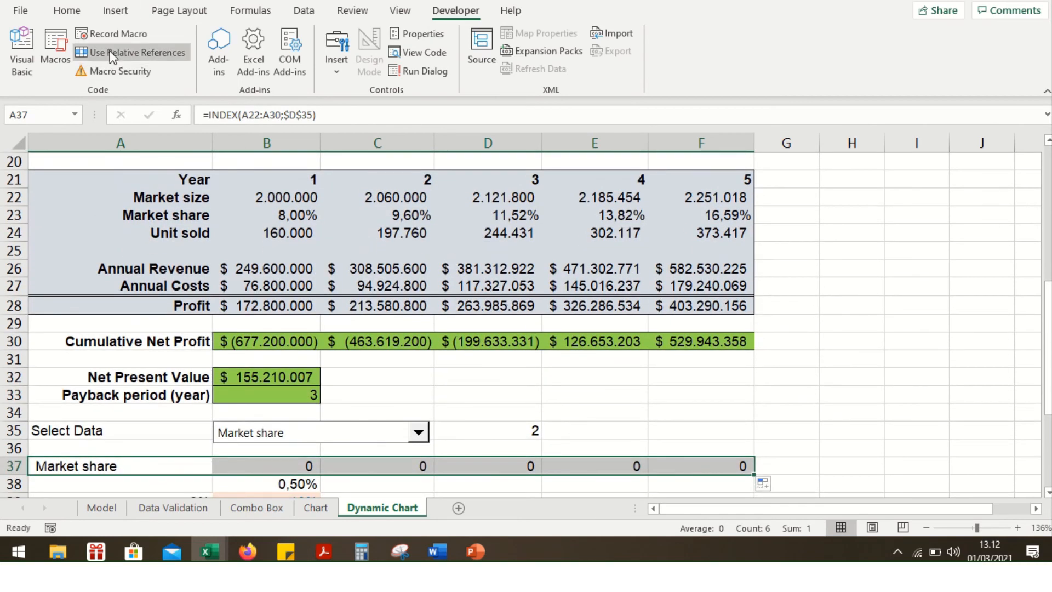
left_click(71, 15)
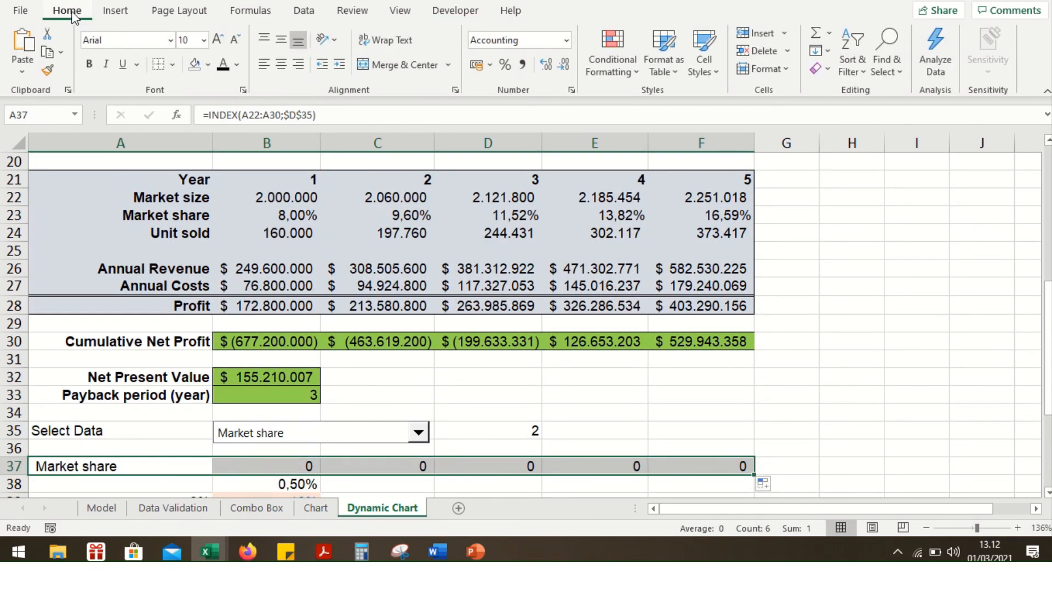
left_click(502, 67)
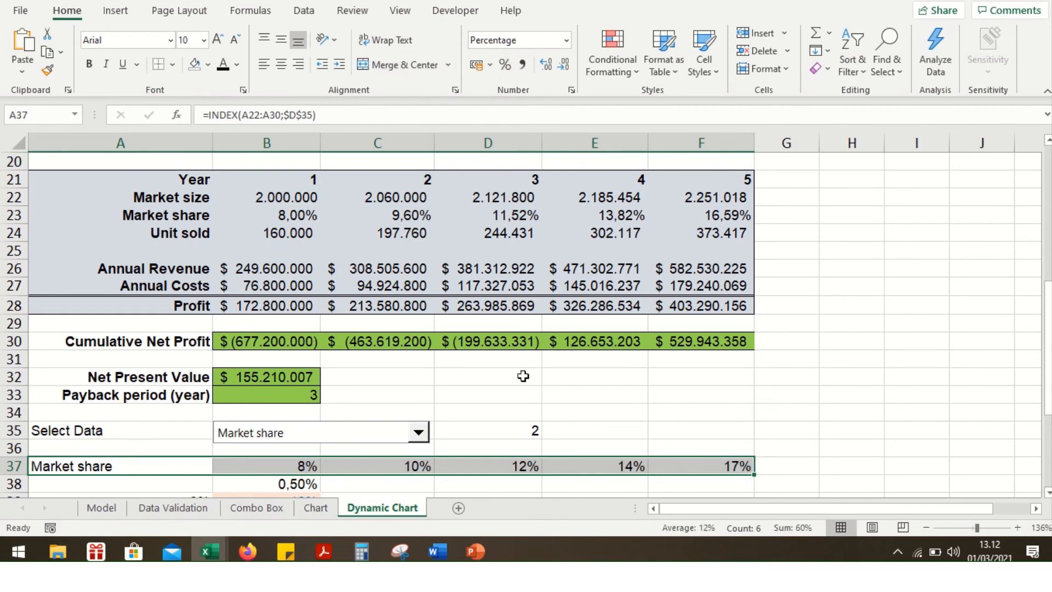
Choose Annual Costs in the Select Data combo box.
left_click(498, 429)
left_click(418, 432)
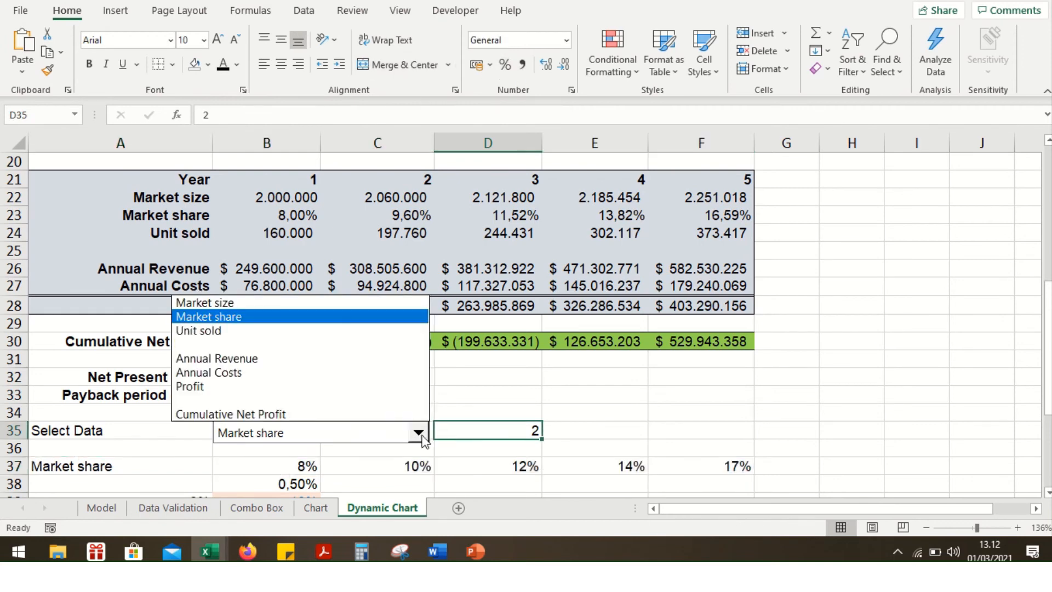
left_click(251, 372)
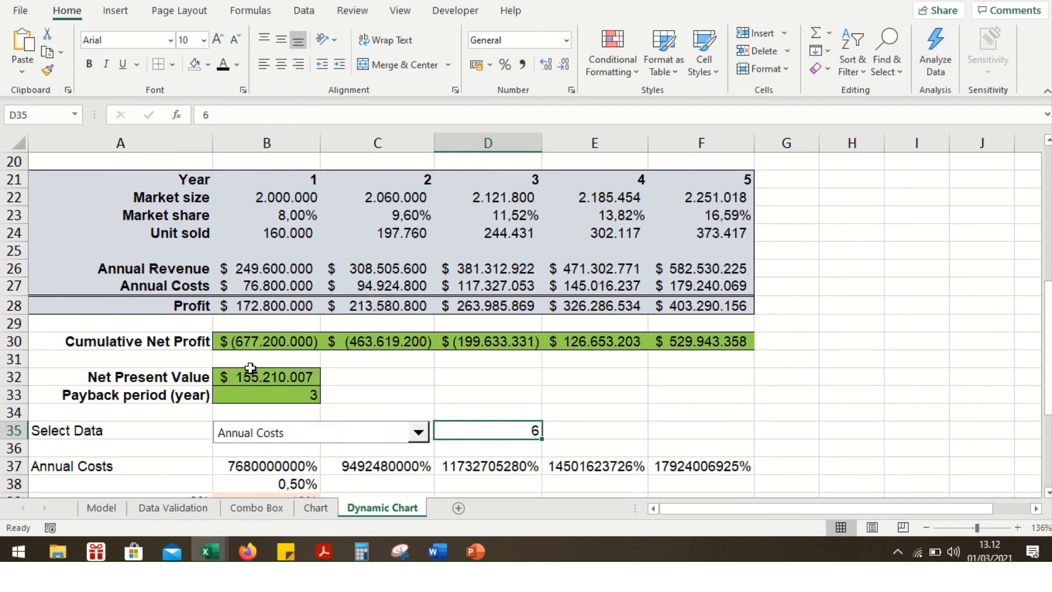
Format B37:F37 as numbers with thousands separators and two decimal places, and widen columns E and F to fit.
left_click_drag(233, 466, 464, 453)
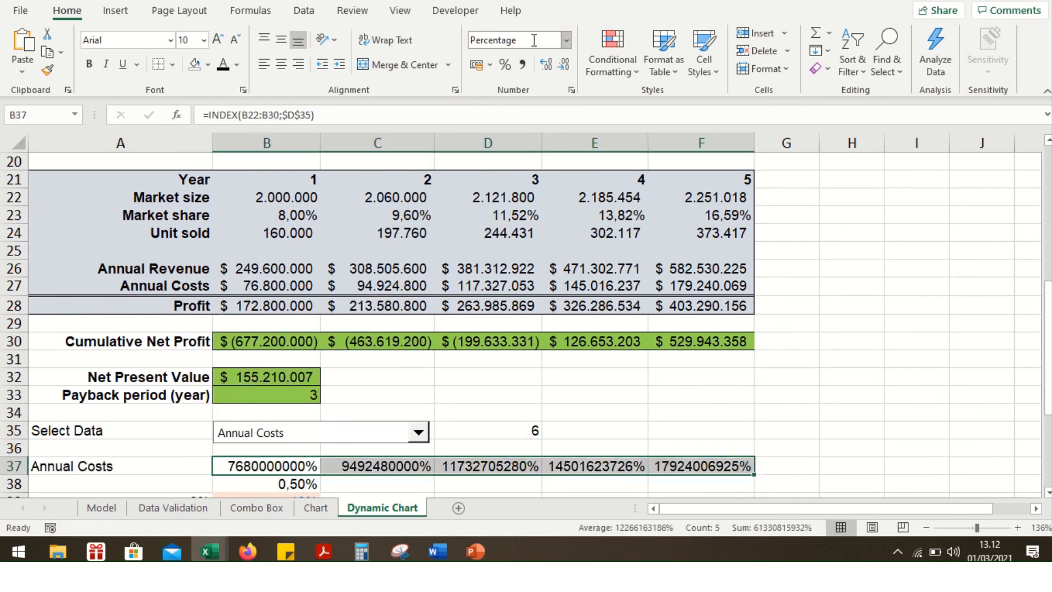
left_click(566, 40)
left_click(540, 104)
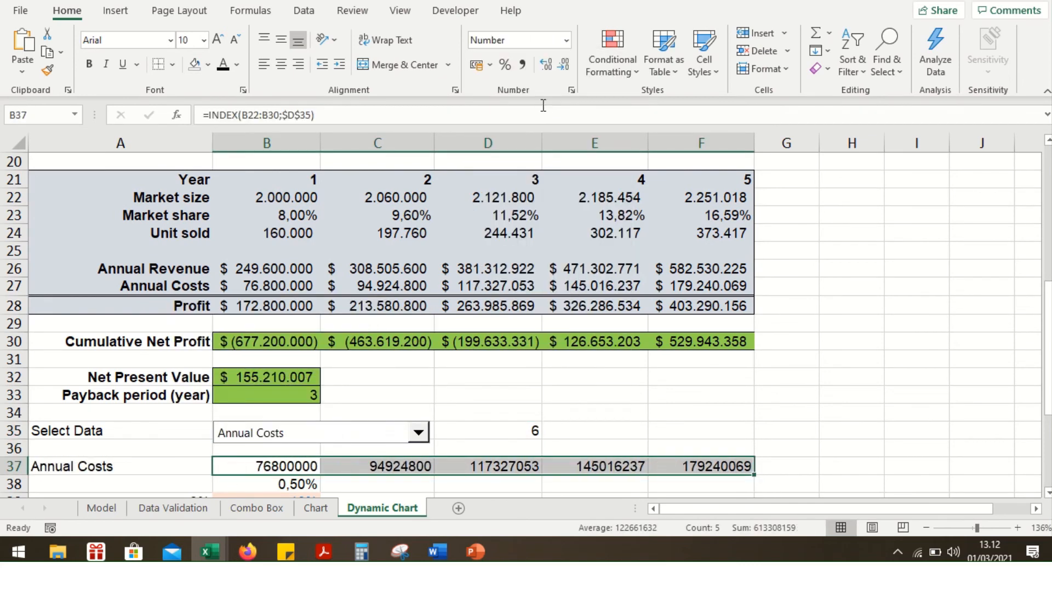
left_click(522, 65)
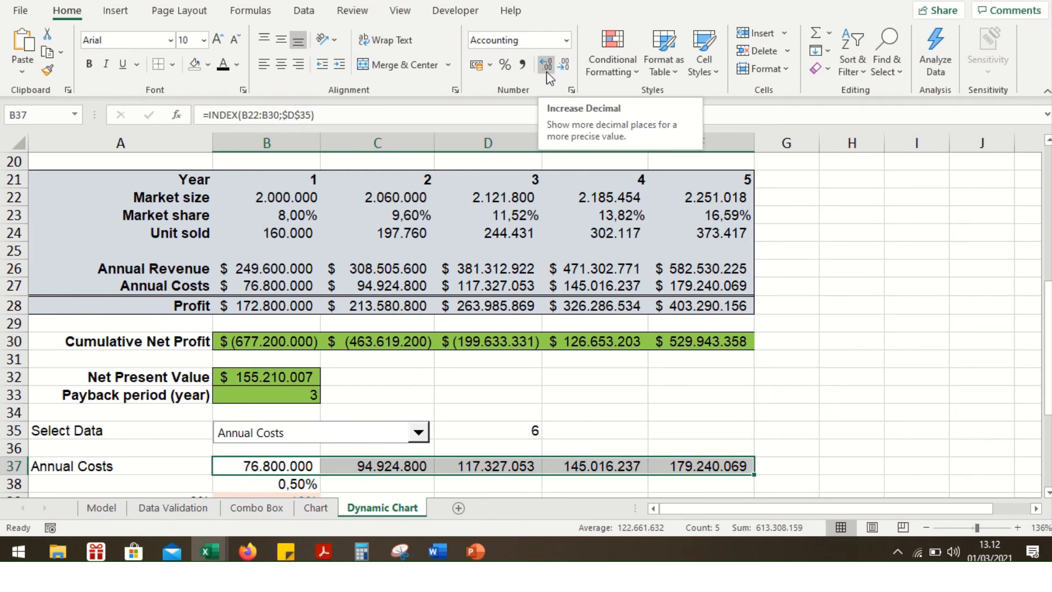
left_click(546, 71)
left_click(546, 71)
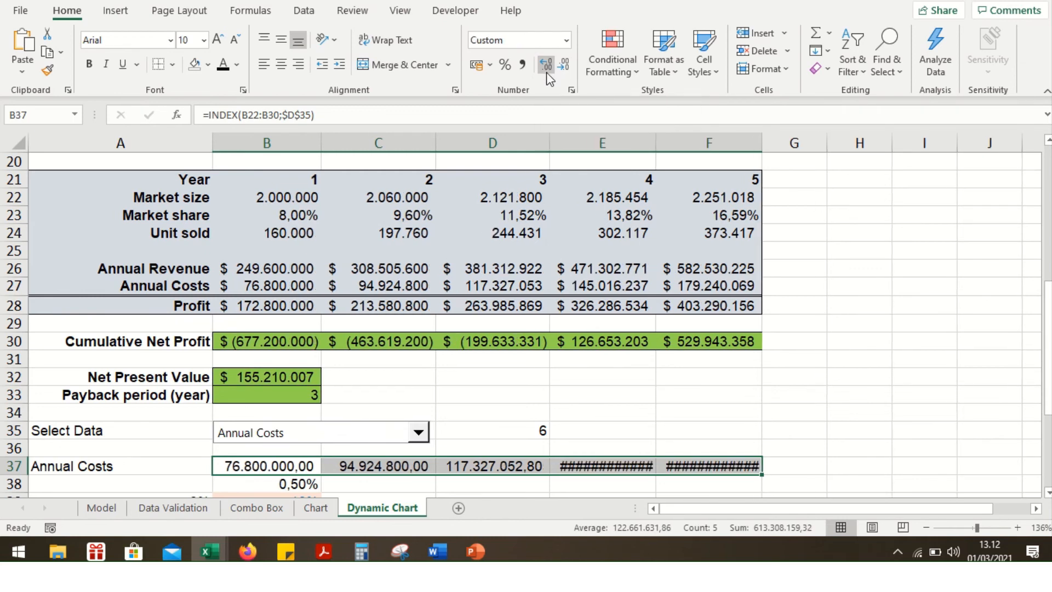
left_click_drag(763, 152, 770, 143)
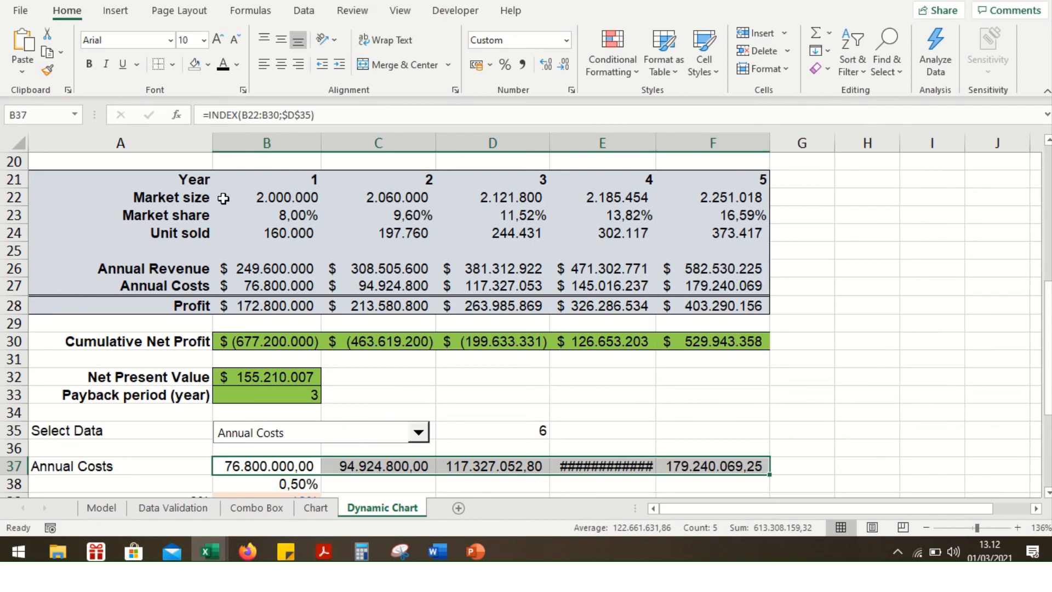
left_click_drag(656, 143, 664, 143)
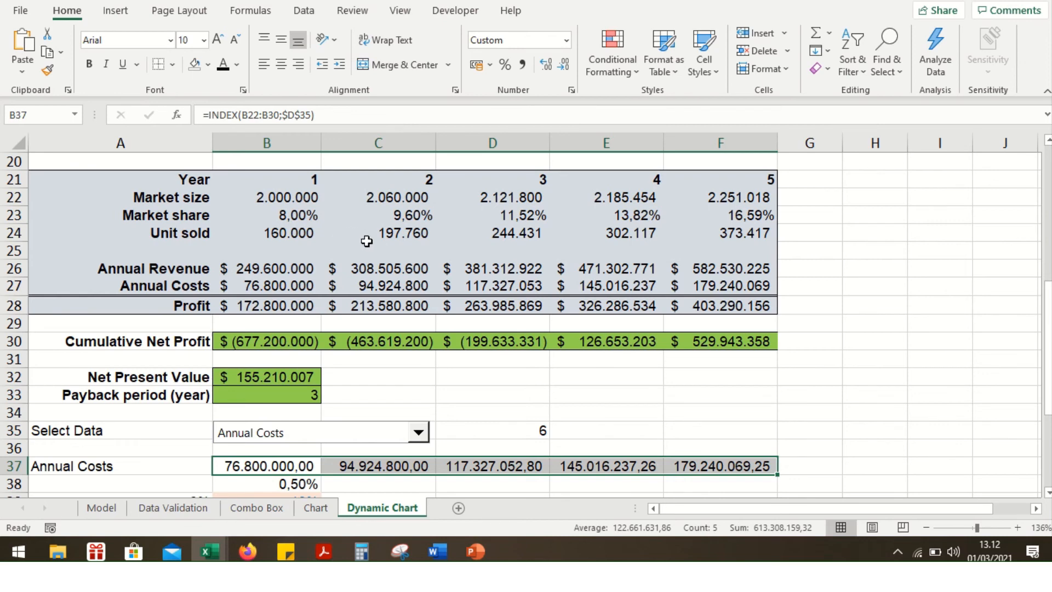
Insert a 2-D clustered column chart from the yearly values in B37:F37.
scroll(565, 354, "down", 1)
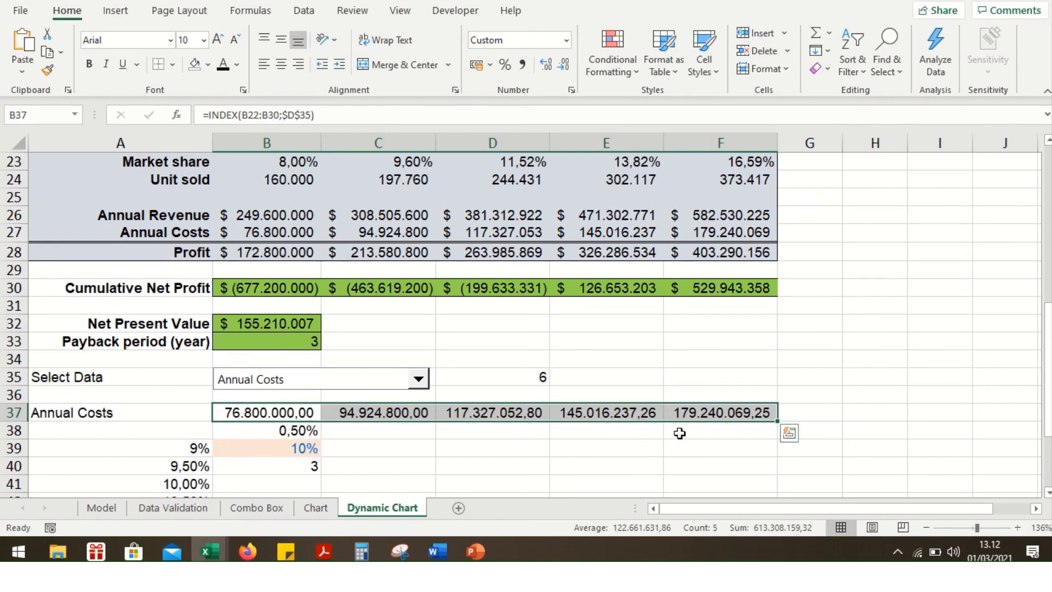
left_click_drag(739, 510, 751, 512)
scroll(883, 369, "up", 2)
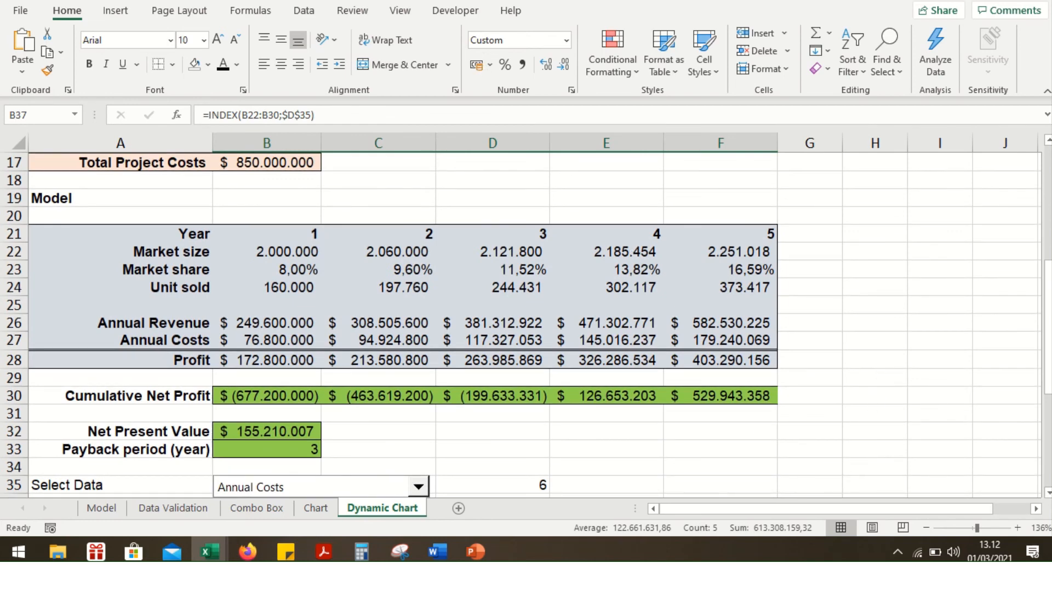
left_click(115, 12)
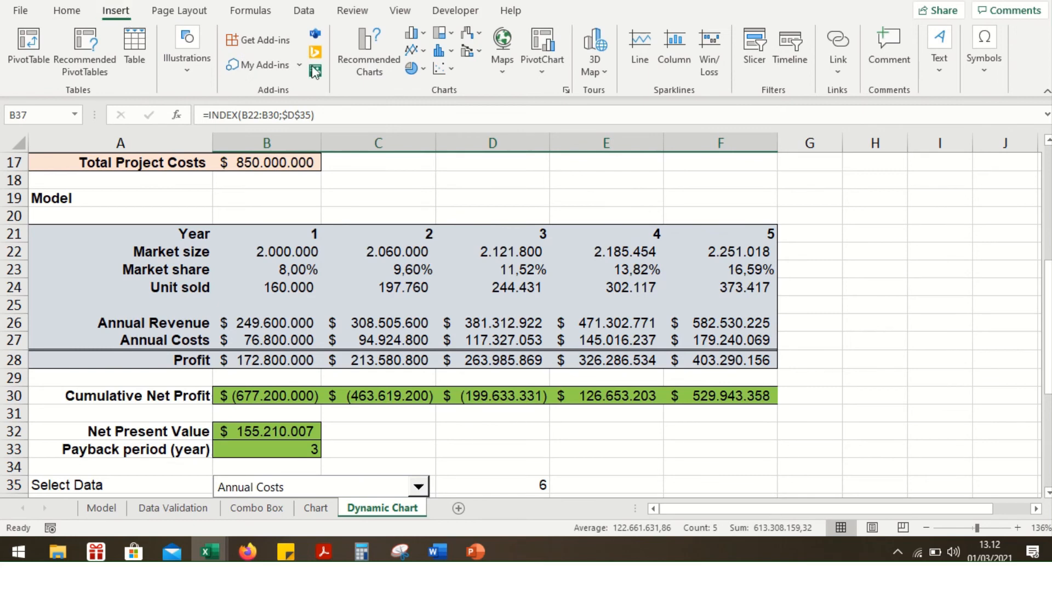
left_click(411, 34)
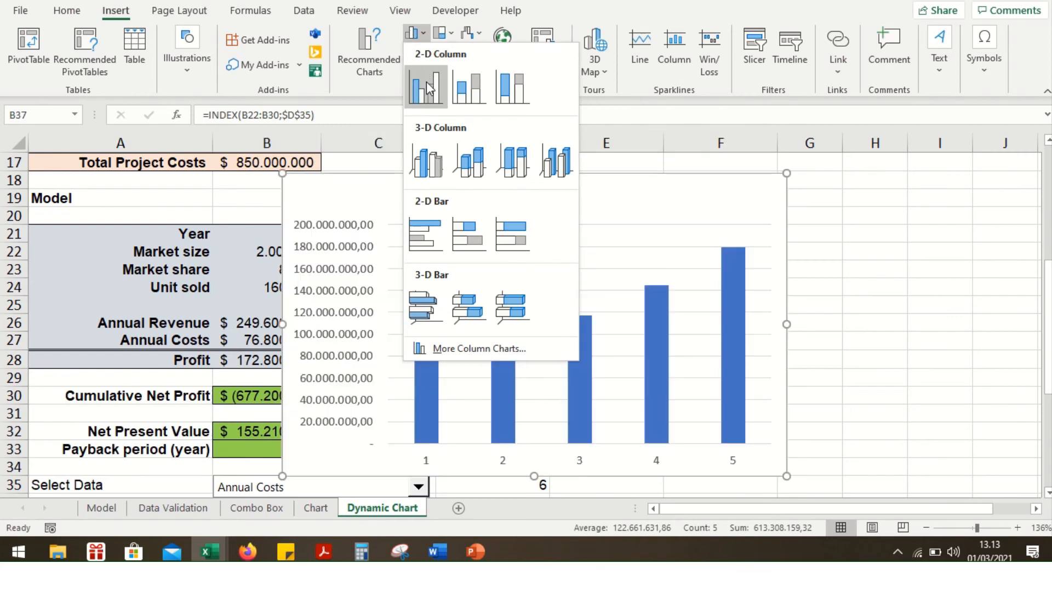
left_click(428, 87)
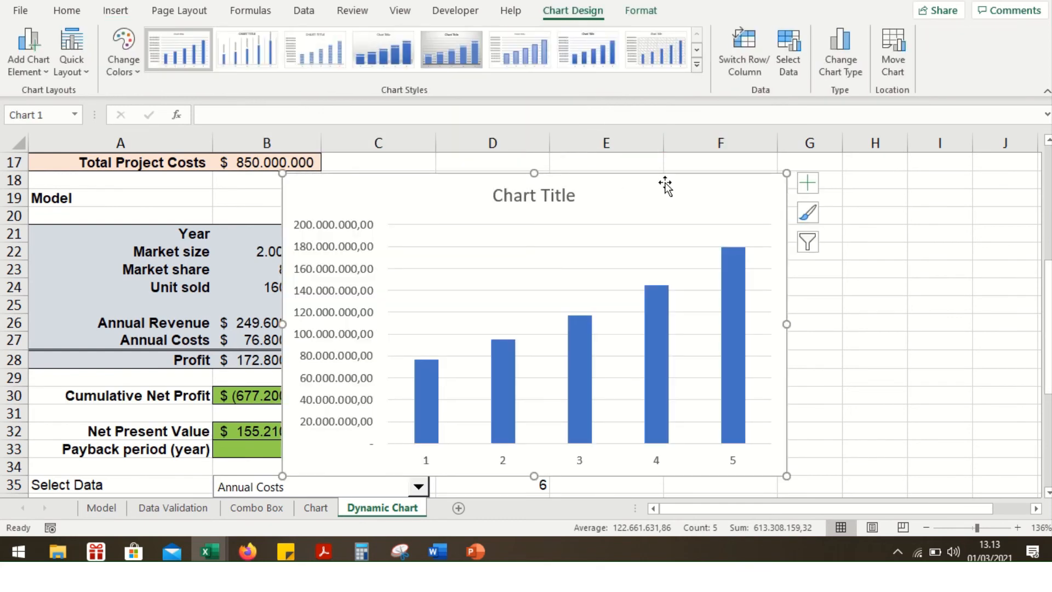
Shrink the column chart and place it below row 37, across columns C to F.
left_click_drag(667, 188, 934, 184)
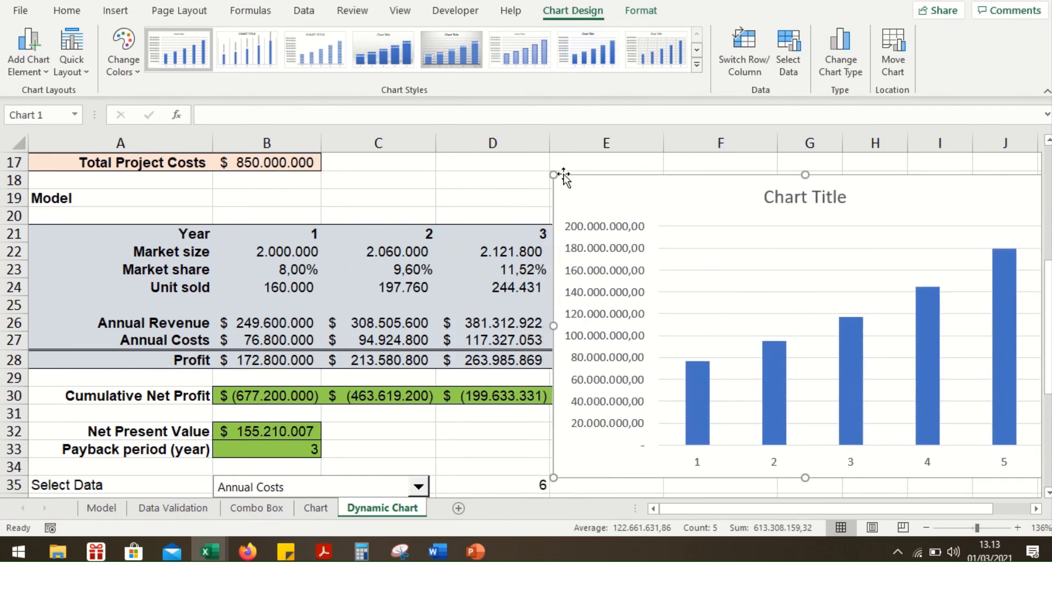
left_click_drag(555, 174, 678, 223)
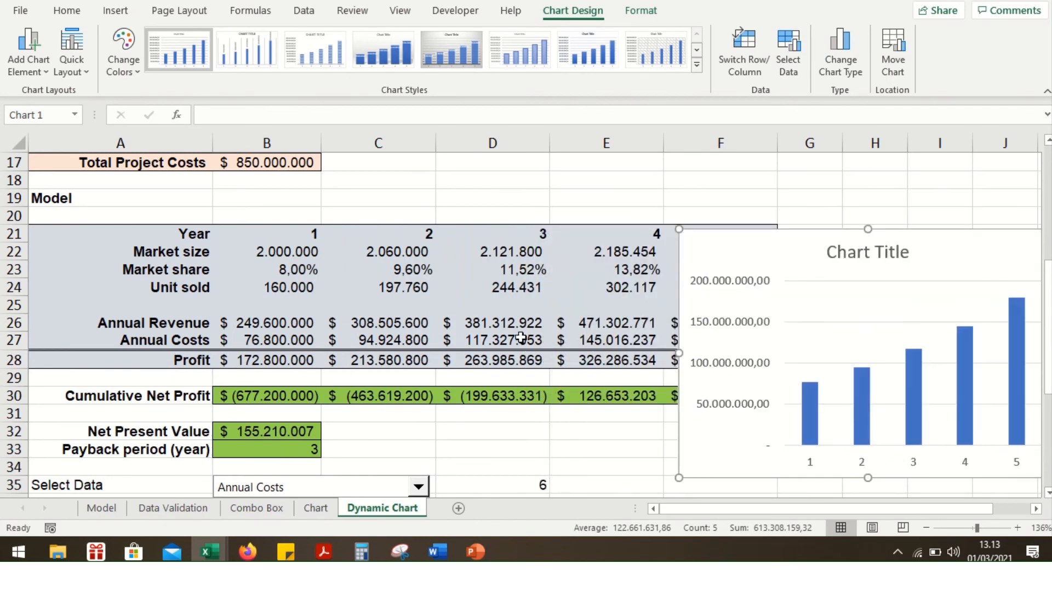
scroll(534, 329, "down", 5)
scroll(537, 324, "up", 4)
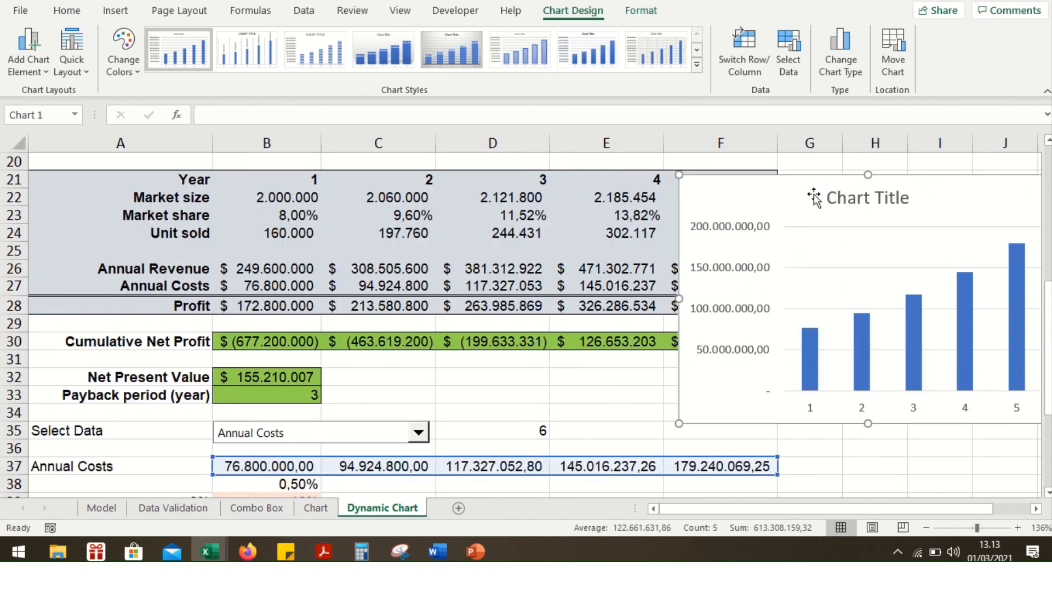
left_click_drag(815, 196, 622, 409)
scroll(641, 356, "down", 4)
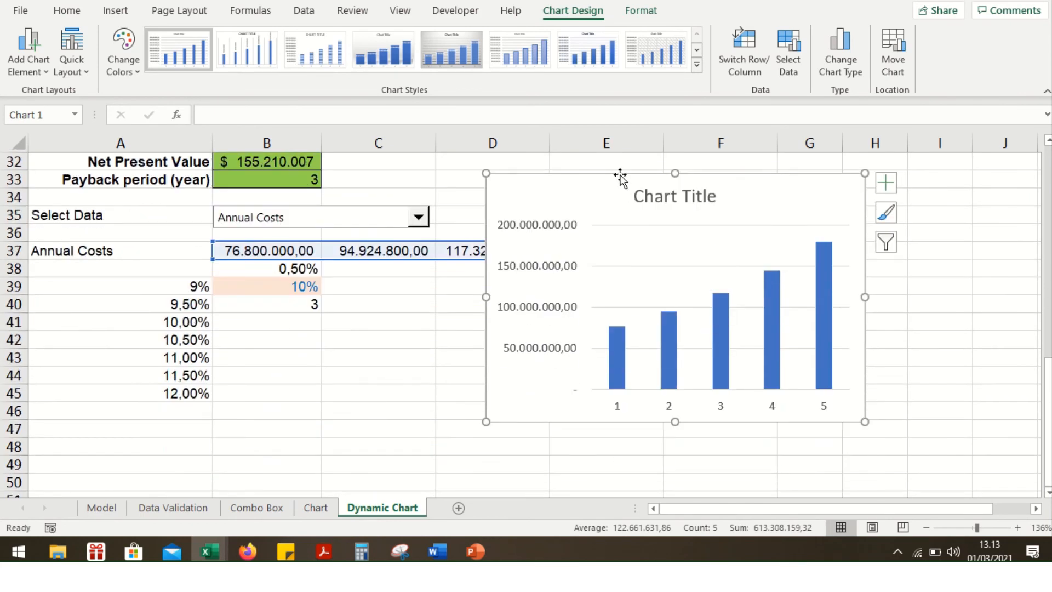
left_click_drag(620, 176, 522, 293)
scroll(756, 324, "down", 3)
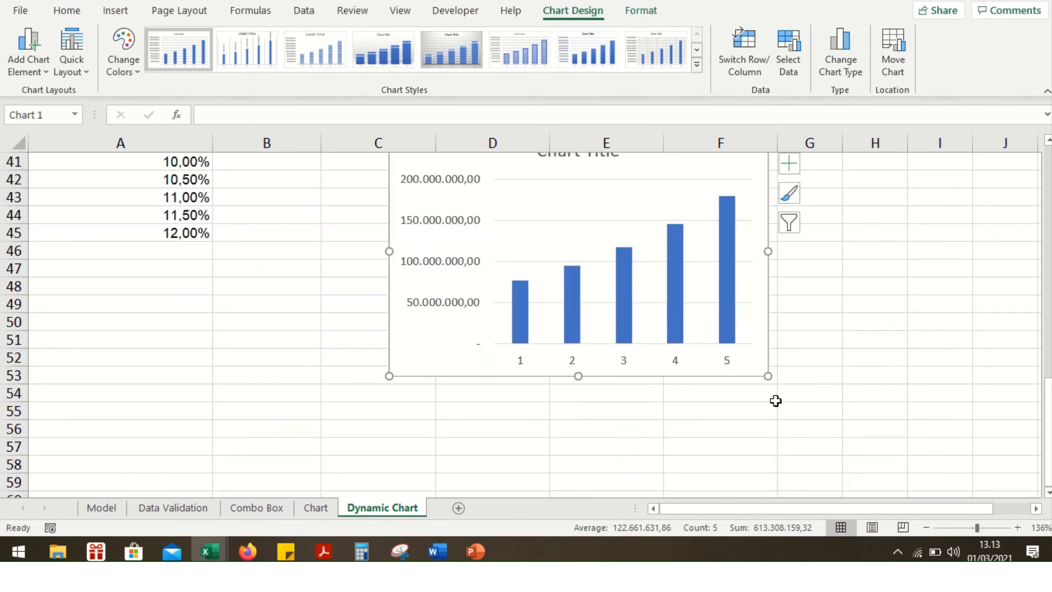
scroll(776, 359, "up", 2)
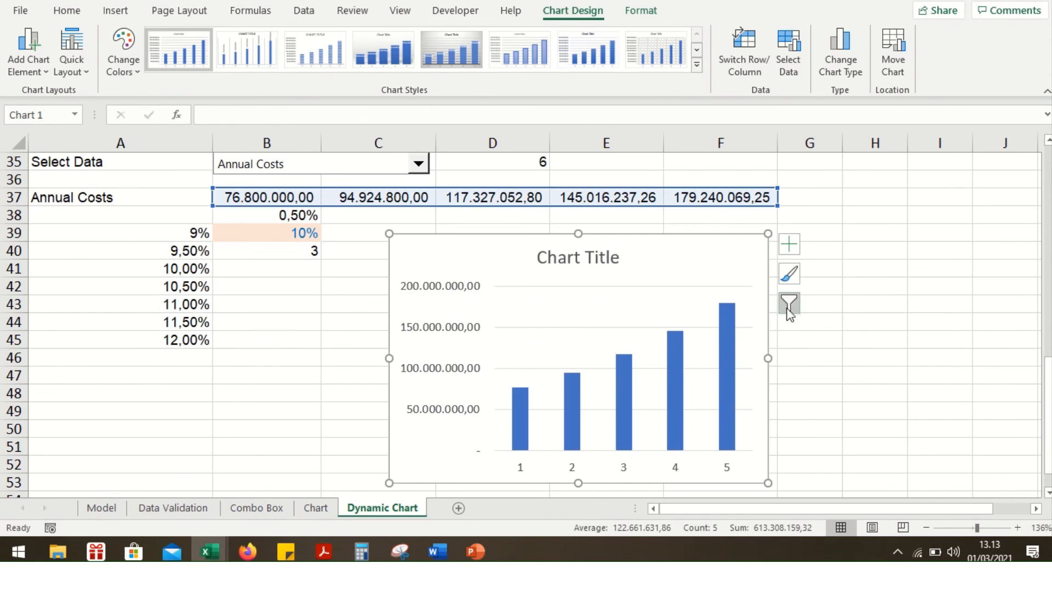
Link the chart's series name to cell $A$37 in its data source, keeping $B$37:$F$37 as the series values.
left_click(789, 245)
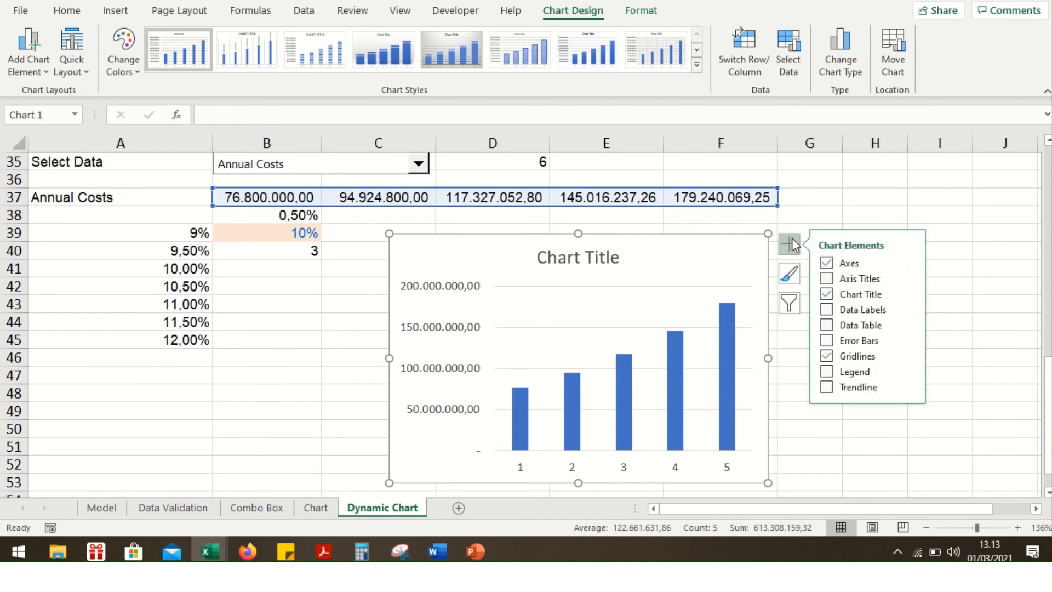
left_click(792, 208)
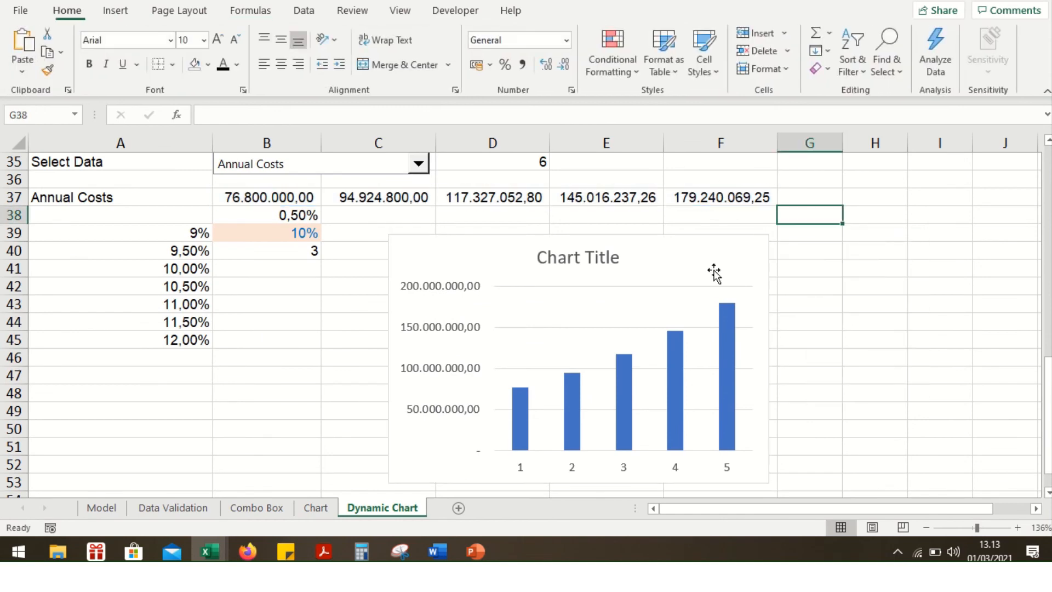
left_click(727, 253)
left_click(788, 70)
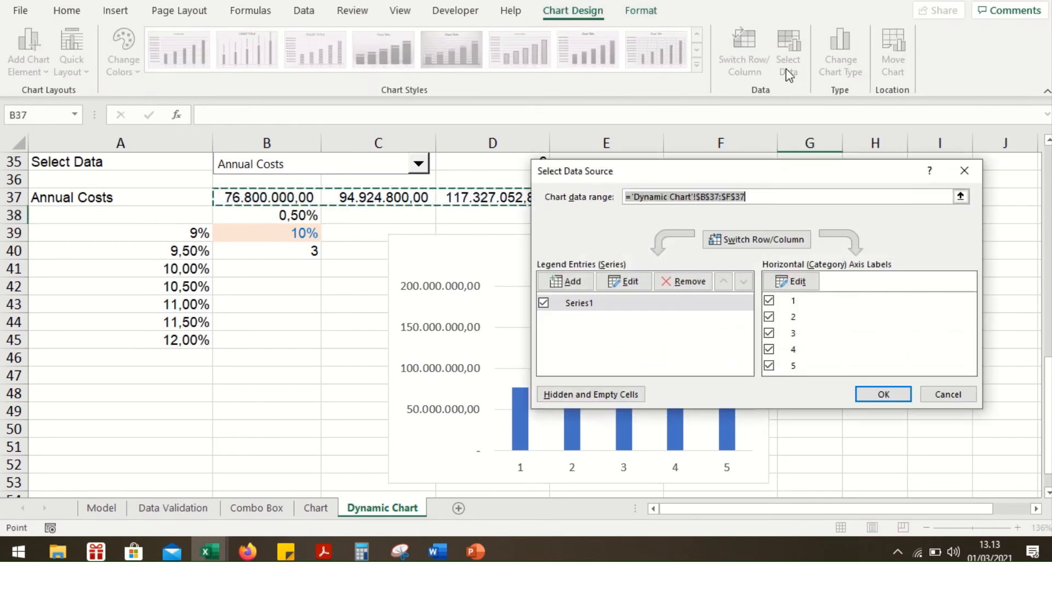
left_click(782, 196)
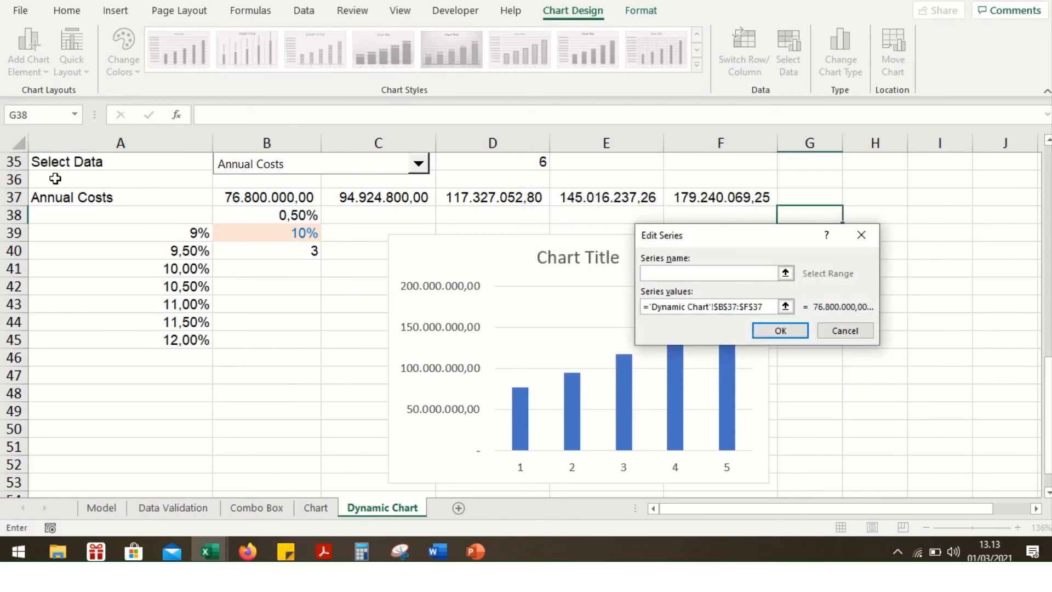
left_click(71, 197)
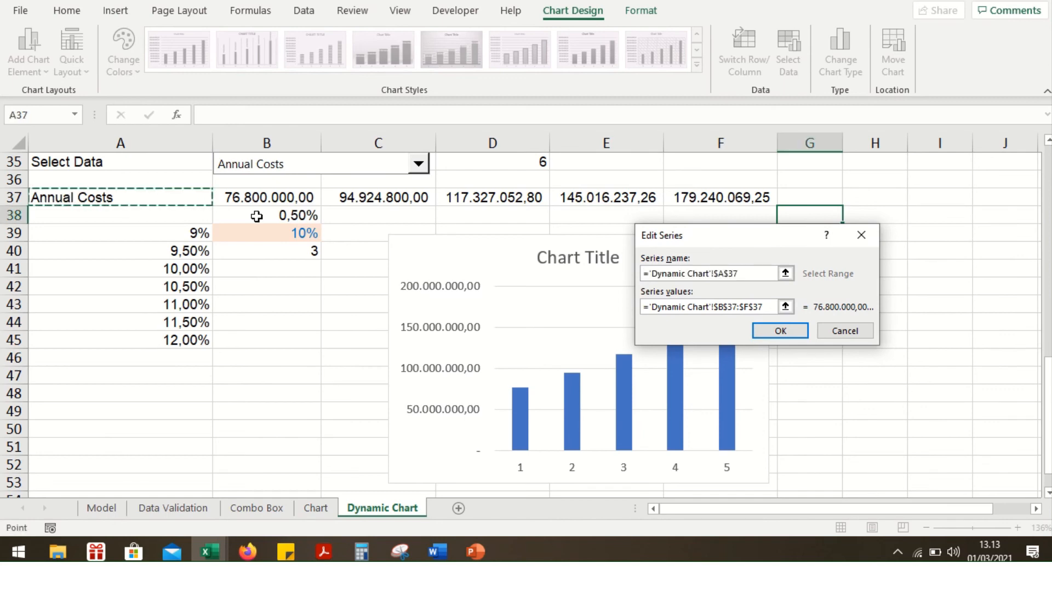
left_click_drag(769, 302, 646, 305)
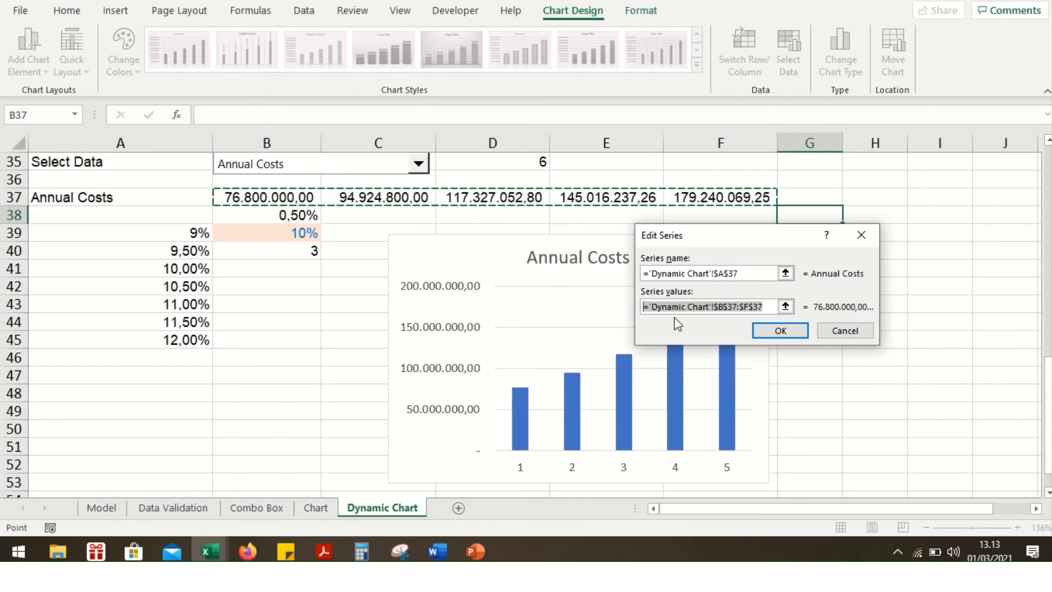
left_click(780, 331)
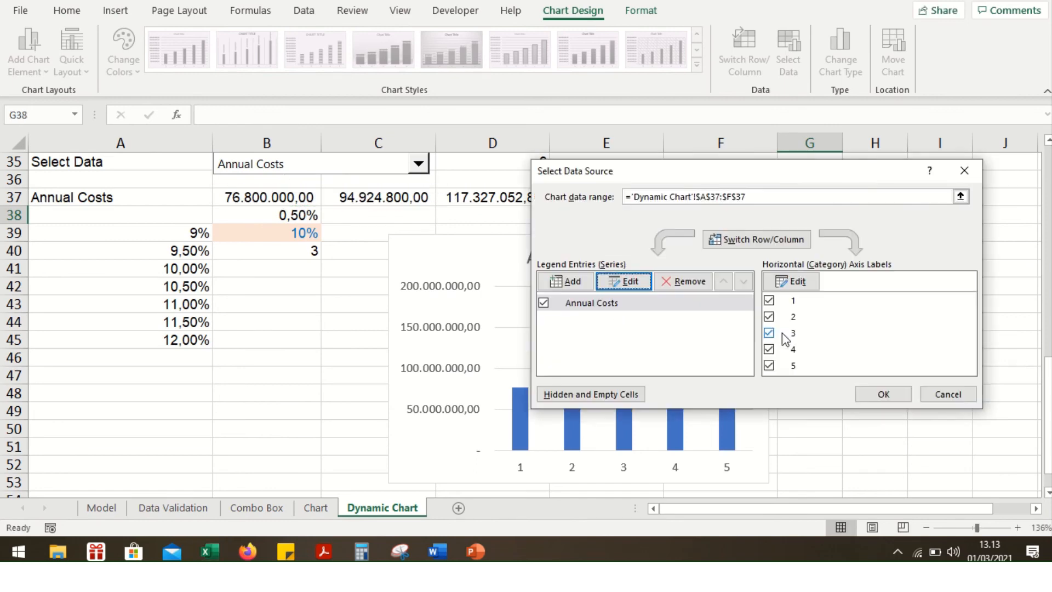
Set the chart's horizontal axis labels to the years in B21:F21 and apply the data source changes.
left_click(799, 286)
scroll(422, 225, "up", 5)
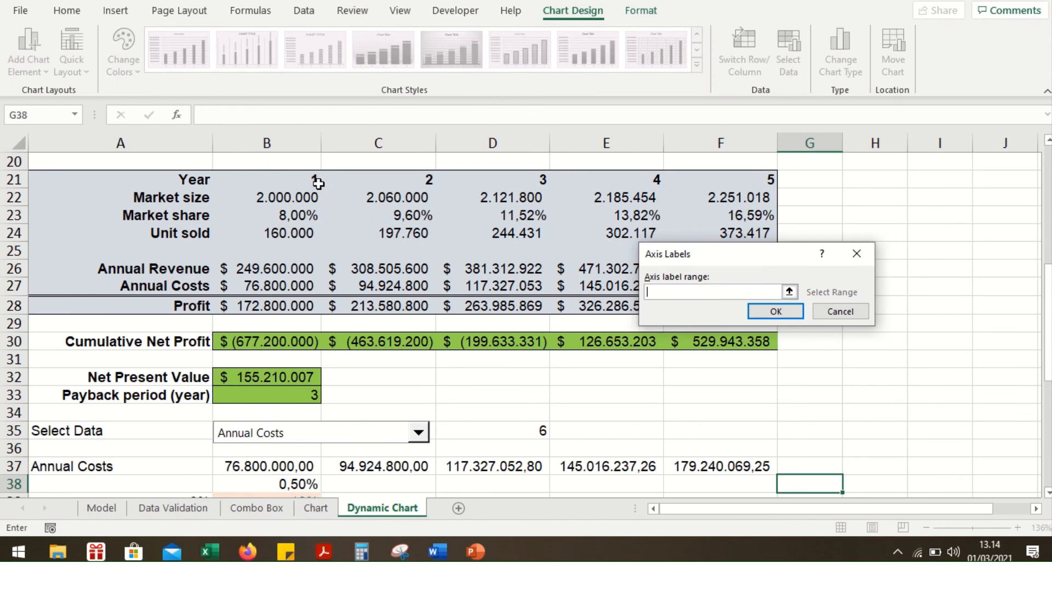
left_click_drag(274, 174, 757, 181)
left_click(761, 308)
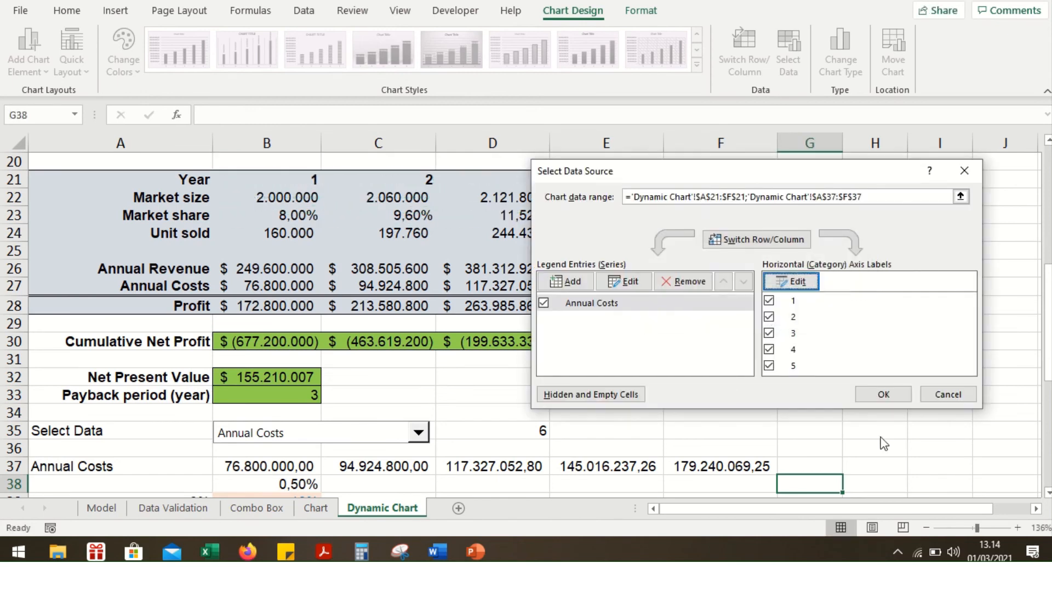
left_click(884, 395)
scroll(642, 442, "down", 4)
scroll(644, 438, "down", 2)
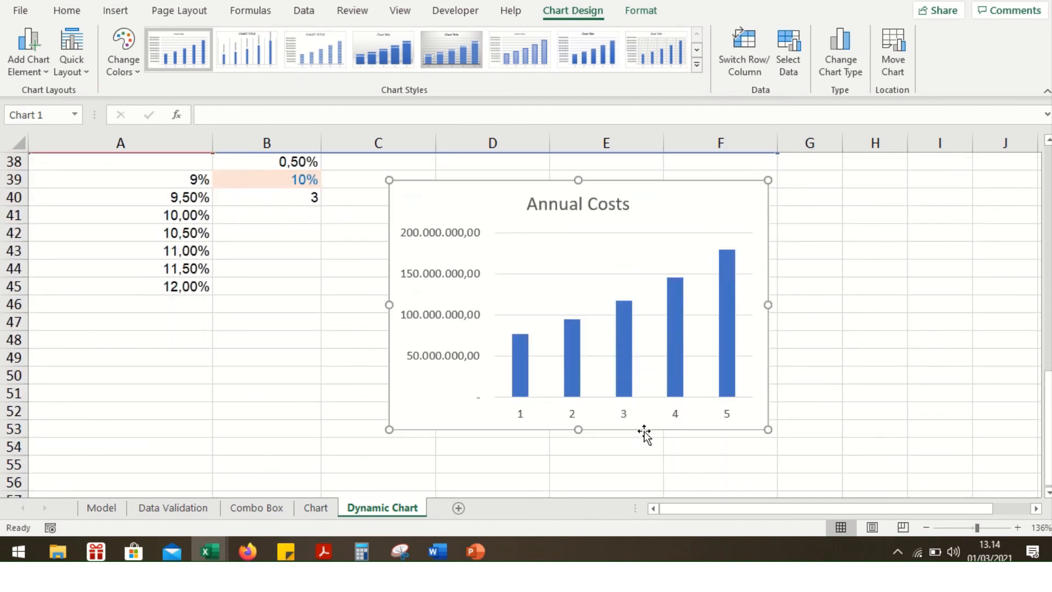
scroll(644, 433, "up", 2)
scroll(644, 433, "down", 1)
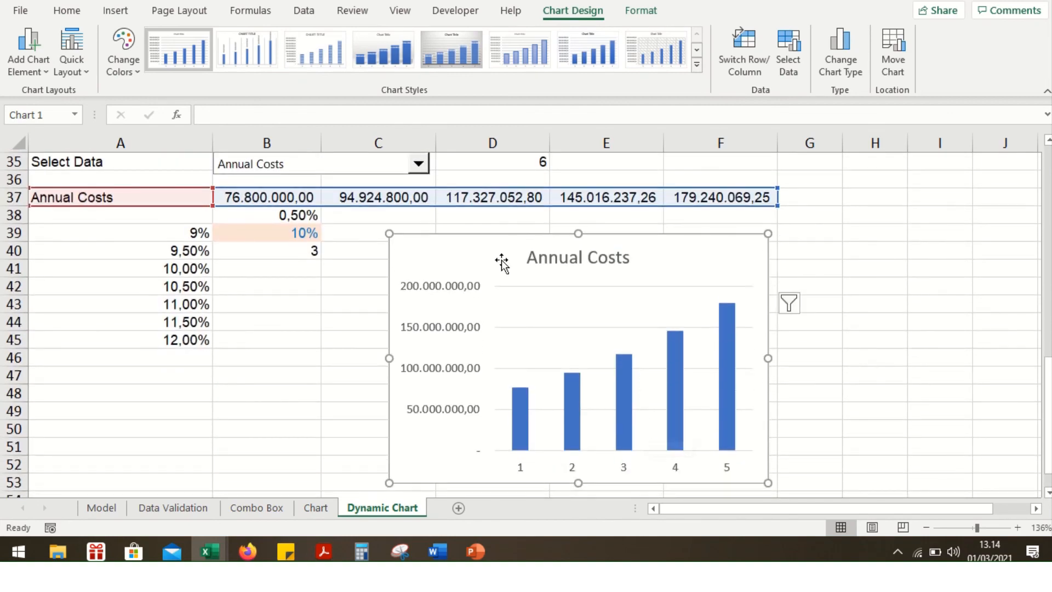
Test the dynamic chart by switching the Select Data combo box to Unit sold and then to Cumulative Net Profit.
scroll(501, 259, "up", 1)
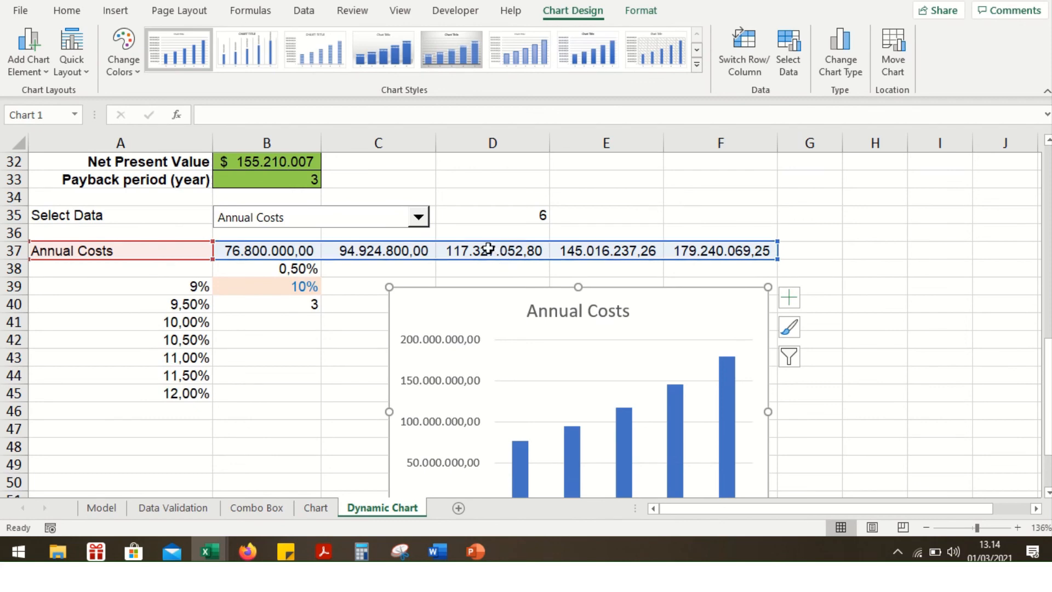
scroll(491, 258, "down", 1)
scroll(460, 241, "up", 1)
left_click(418, 220)
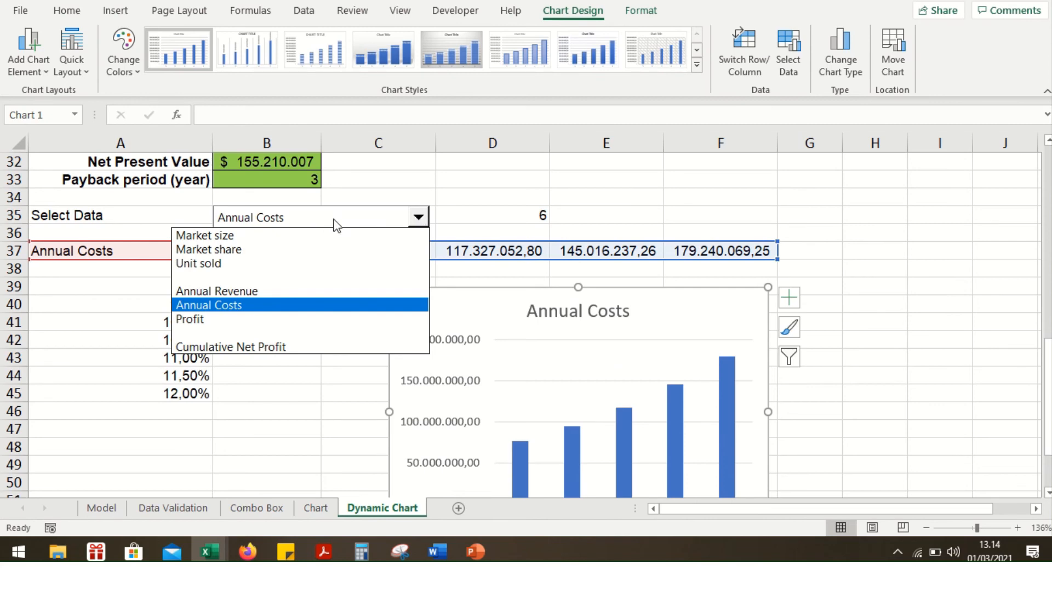
left_click(219, 265)
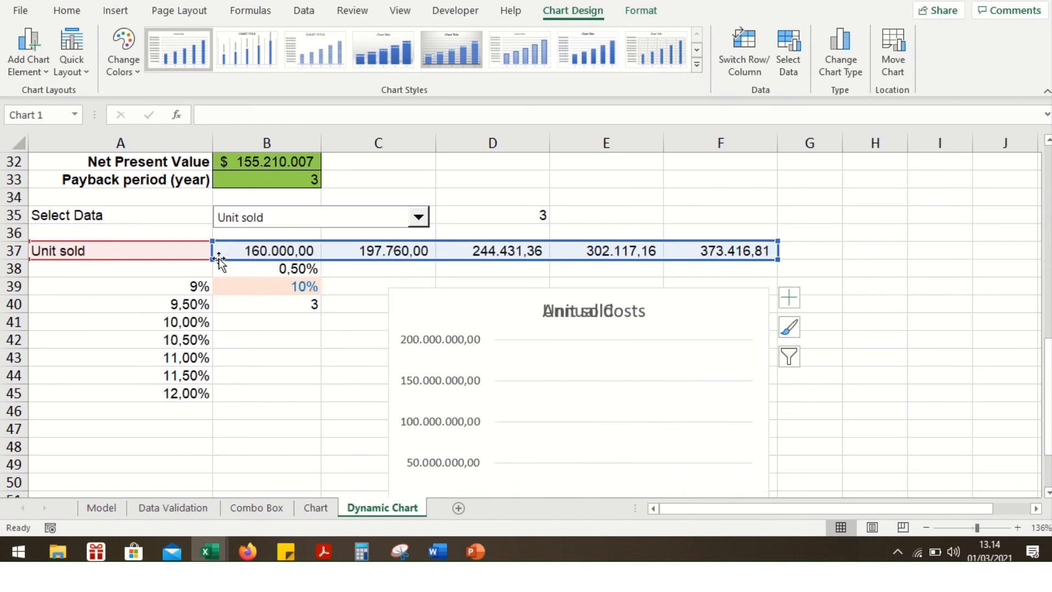
scroll(573, 289, "down", 1)
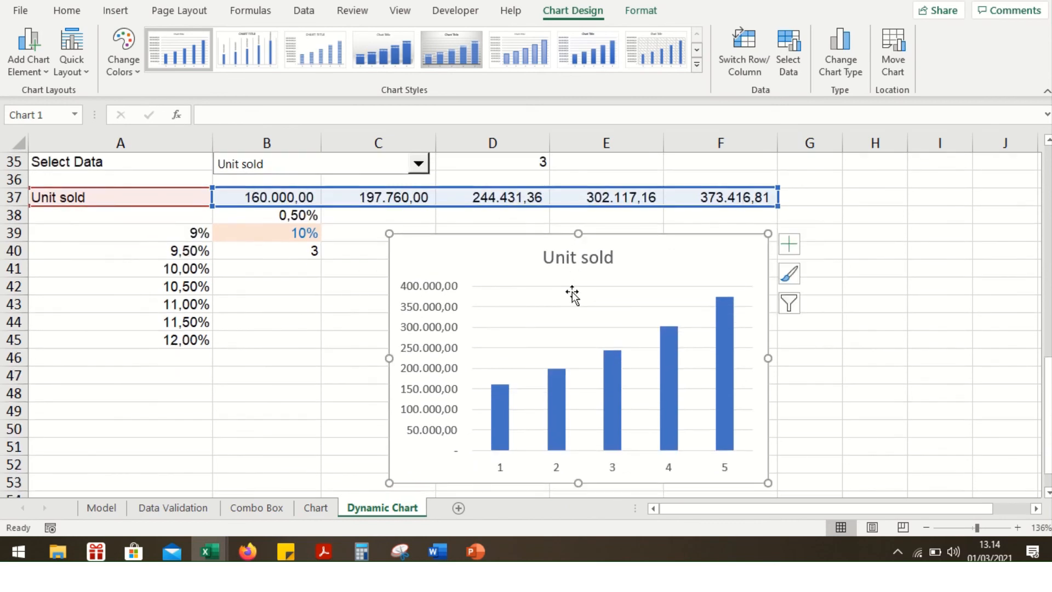
left_click(418, 164)
left_click(274, 294)
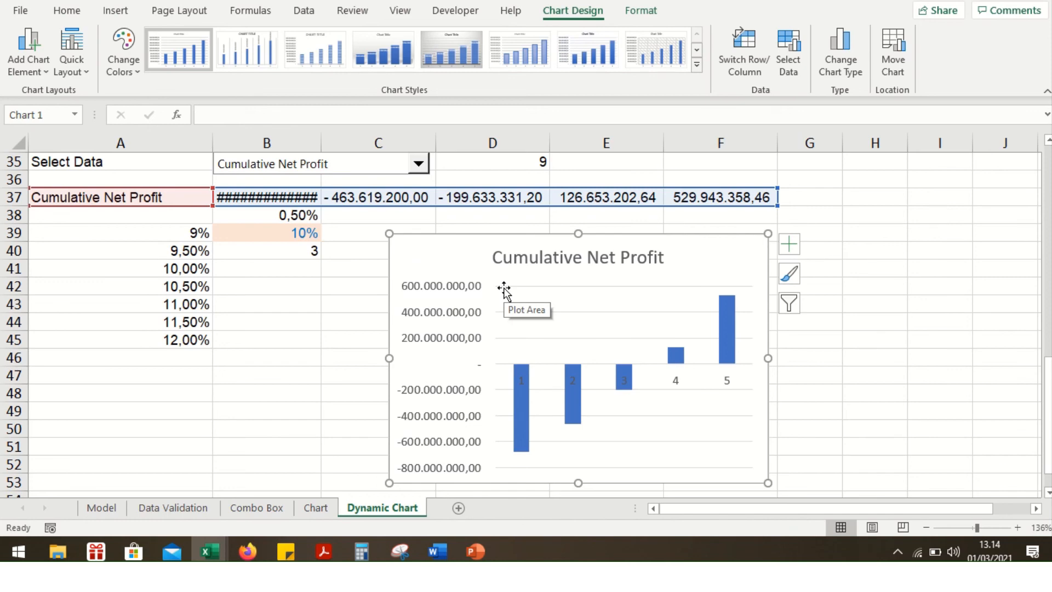
mouse_move(475, 1)
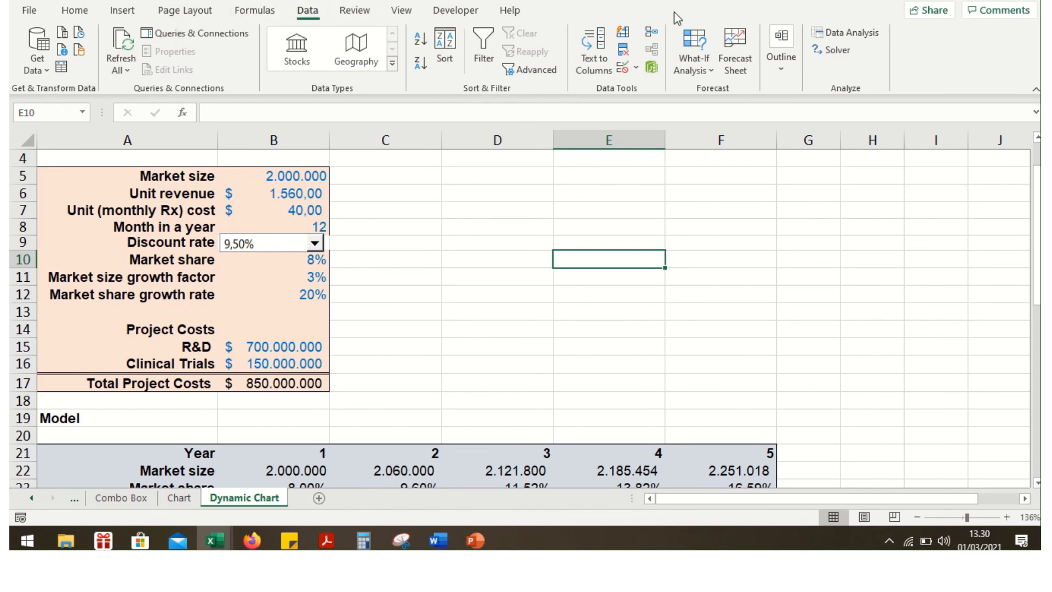
Add a scenario named Worst in Scenario Manager, with B10:B12 as the changing cells.
left_click(698, 72)
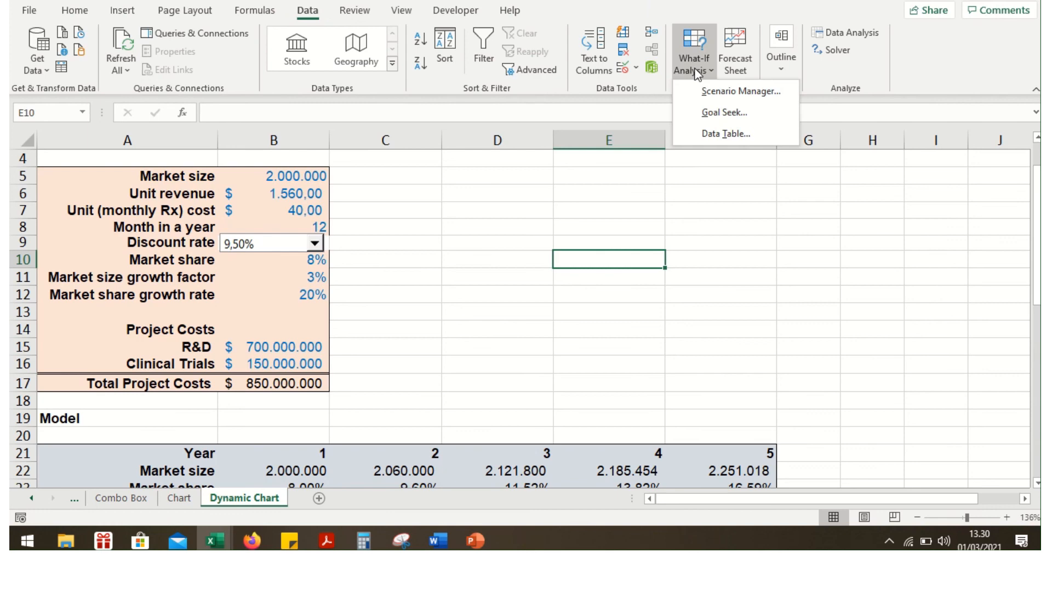
left_click(722, 92)
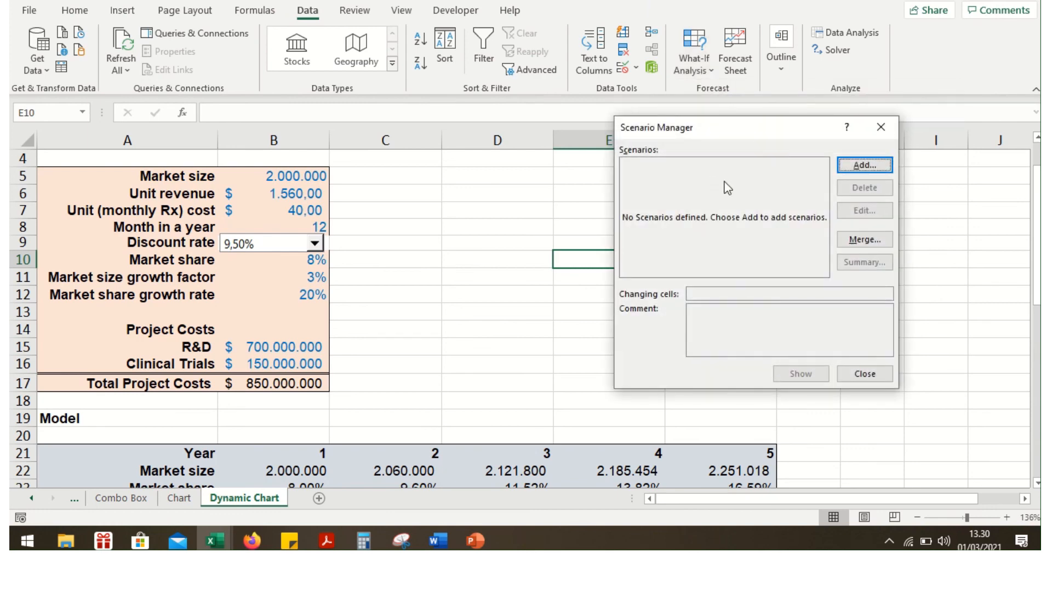
left_click(882, 166)
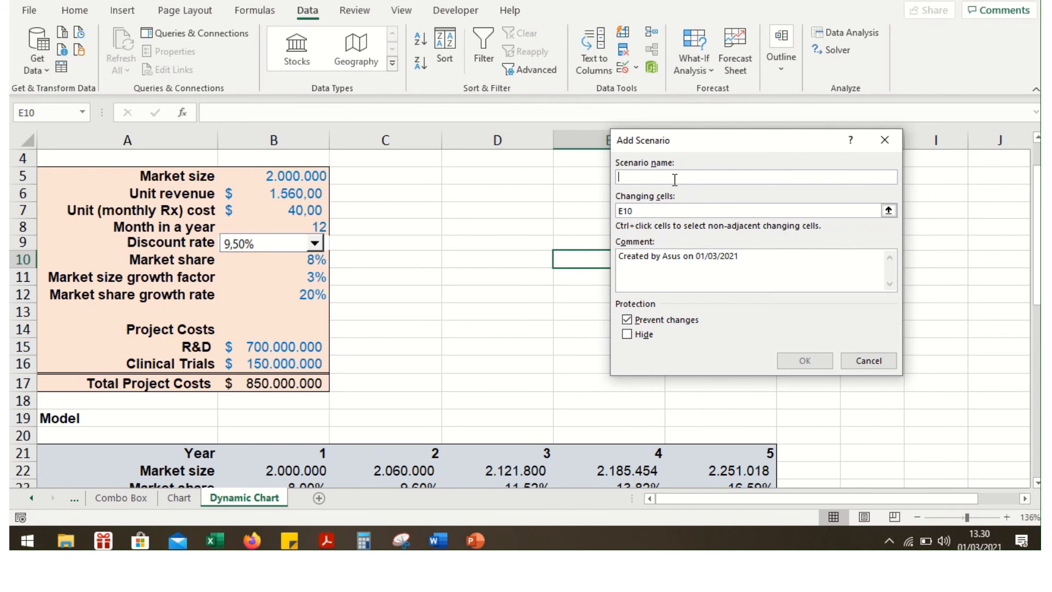
type("Worst")
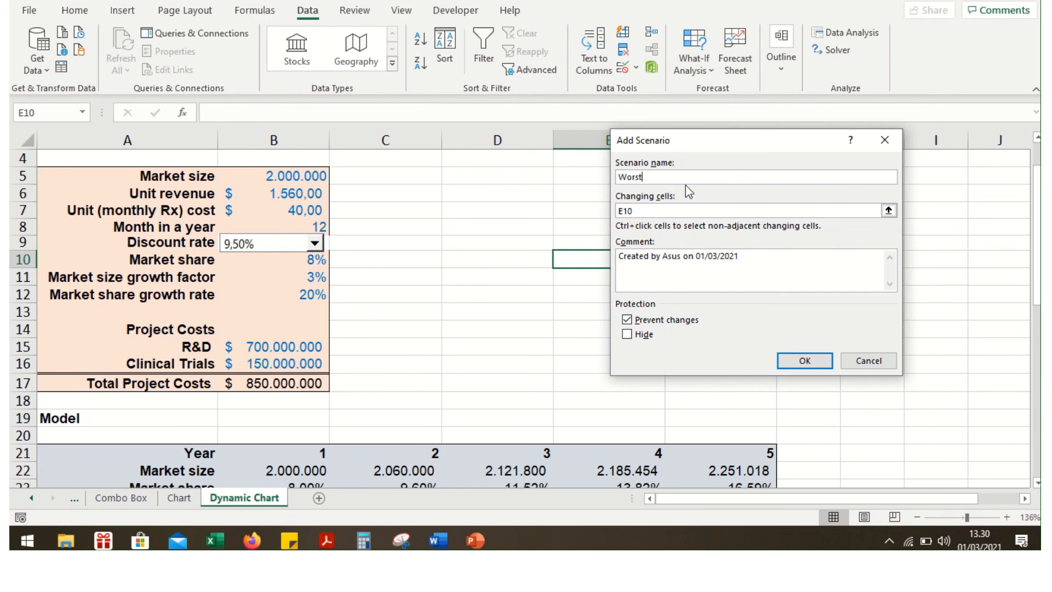
left_click(670, 212)
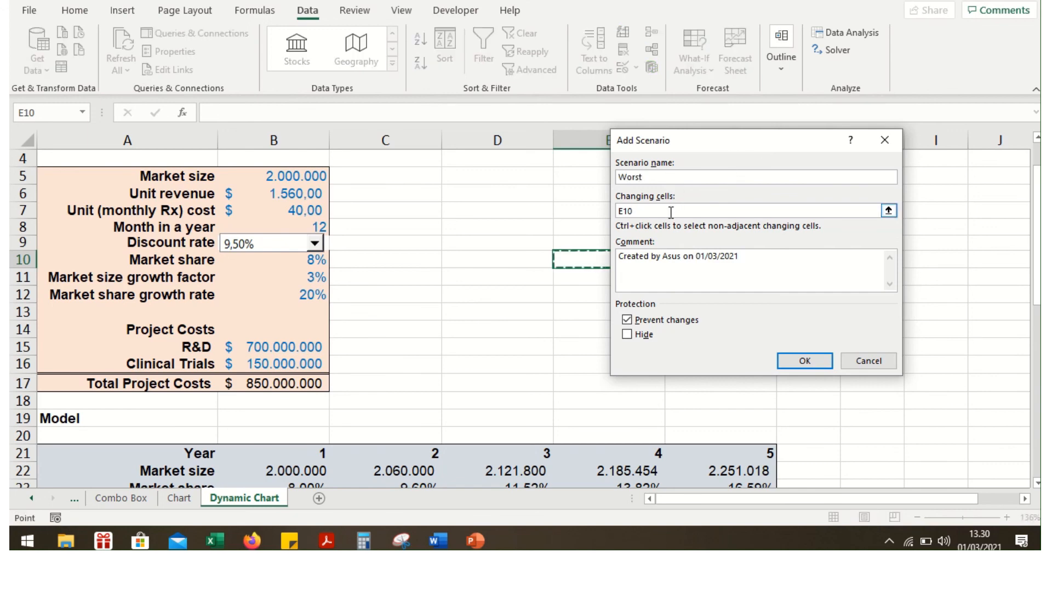
key("BackSpace")
key("BackSpace")
key("BackSpace")
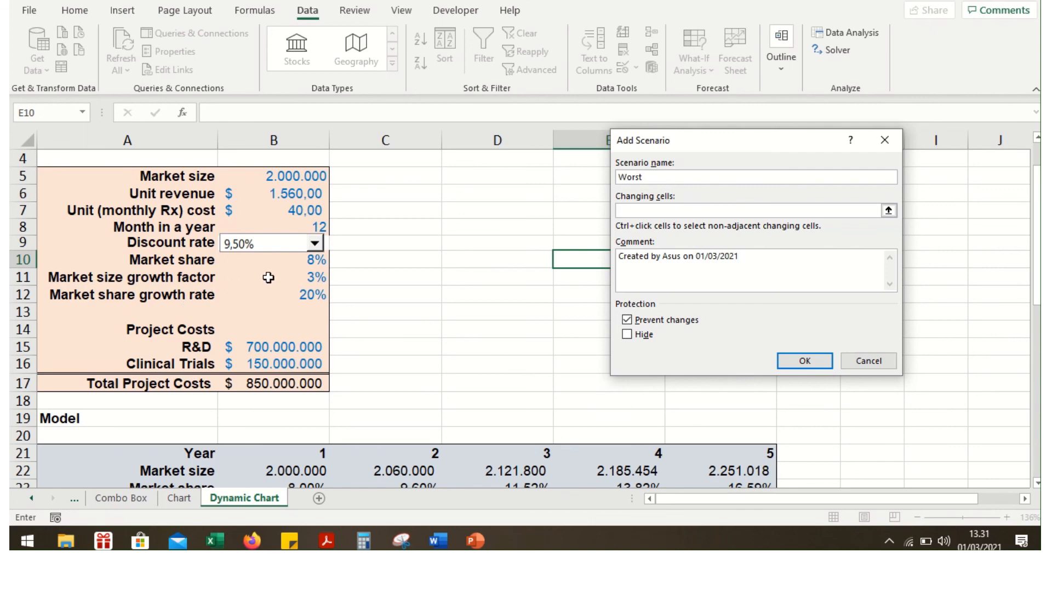
left_click_drag(292, 259, 328, 296)
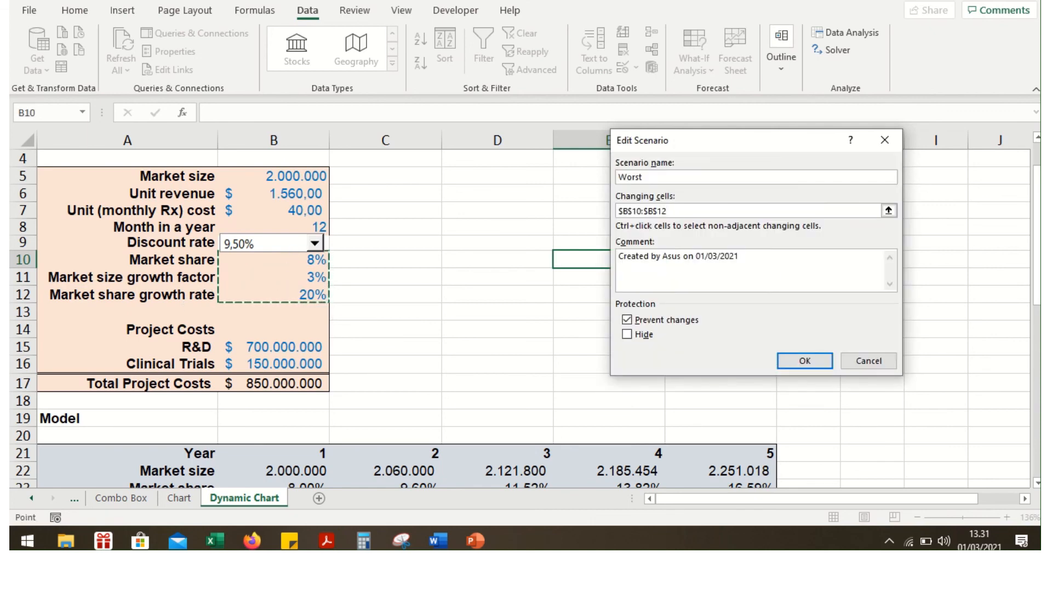
left_click(805, 360)
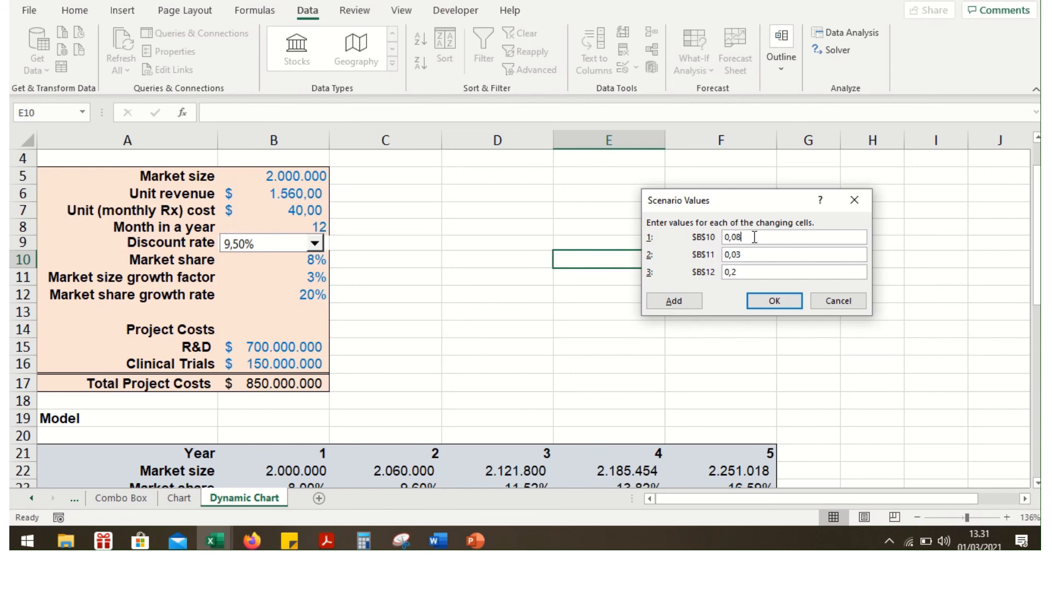
Set the Worst scenario's values to 0,05 for B10, 0,02 for B11 and 0,15 for B12.
key("BackSpace")
type("5")
key("BackSpace")
type("2")
left_click(758, 273)
key("BackSpace")
type("15")
left_click(775, 301)
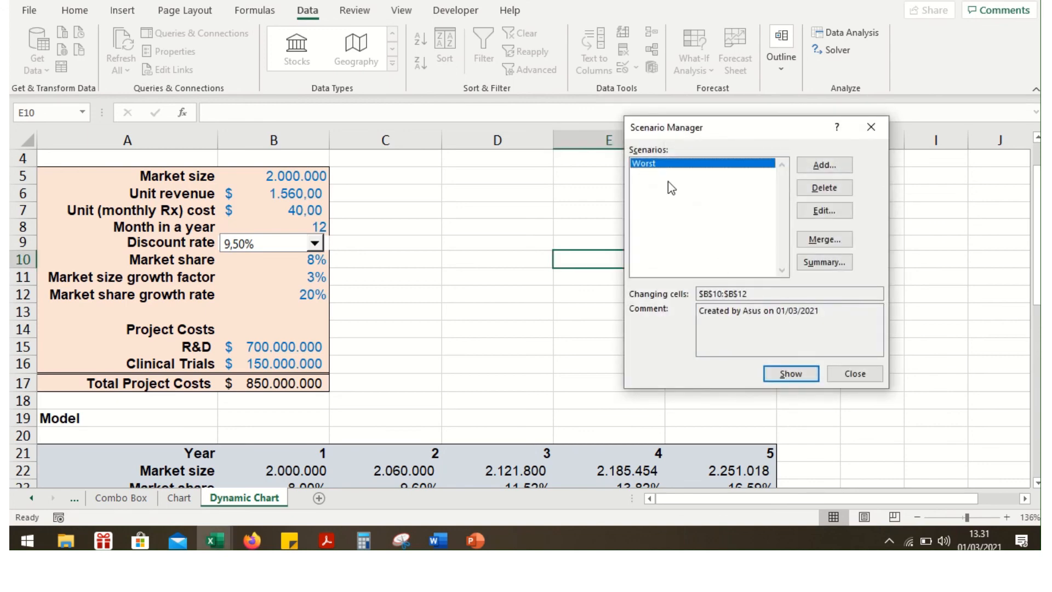
Add a scenario named Base for B10:B12, keeping the values 0,08, 0,03 and 0,2.
left_click(822, 165)
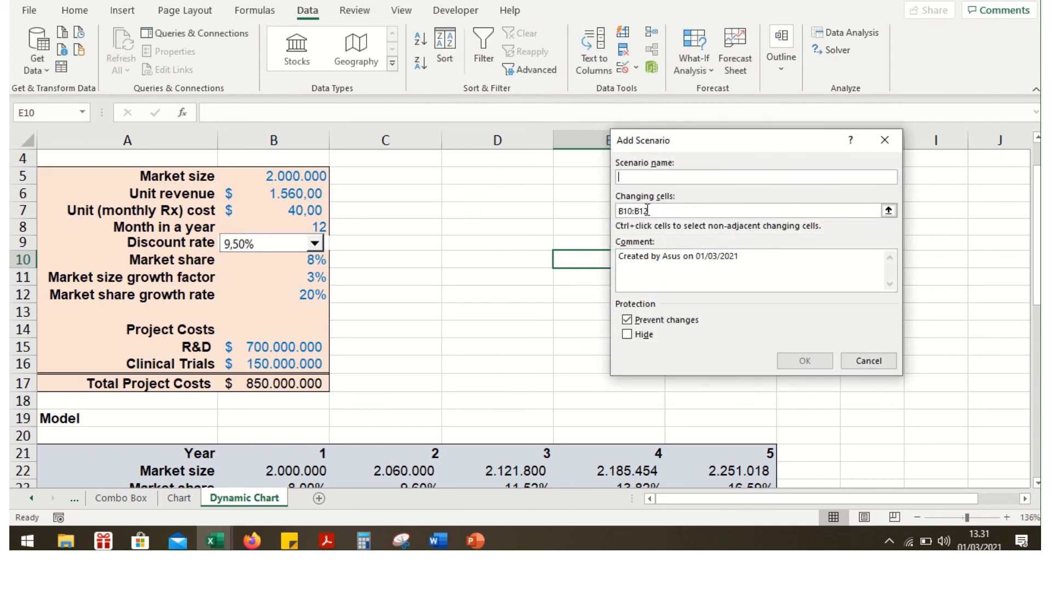
type("Bae")
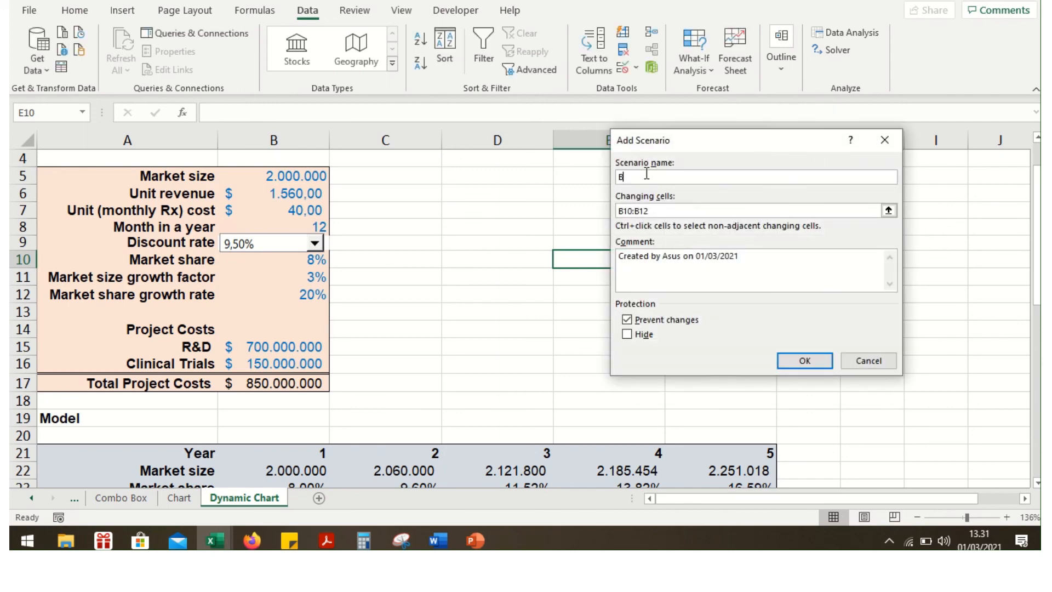
key("BackSpace")
key("BackSpace")
type("ase")
left_click(804, 361)
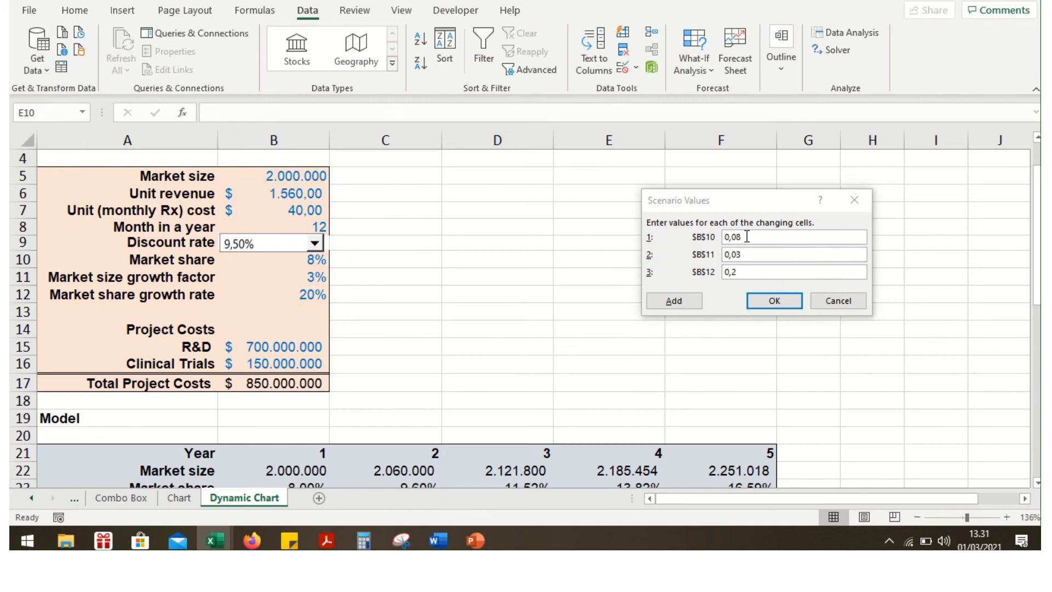
left_click(788, 302)
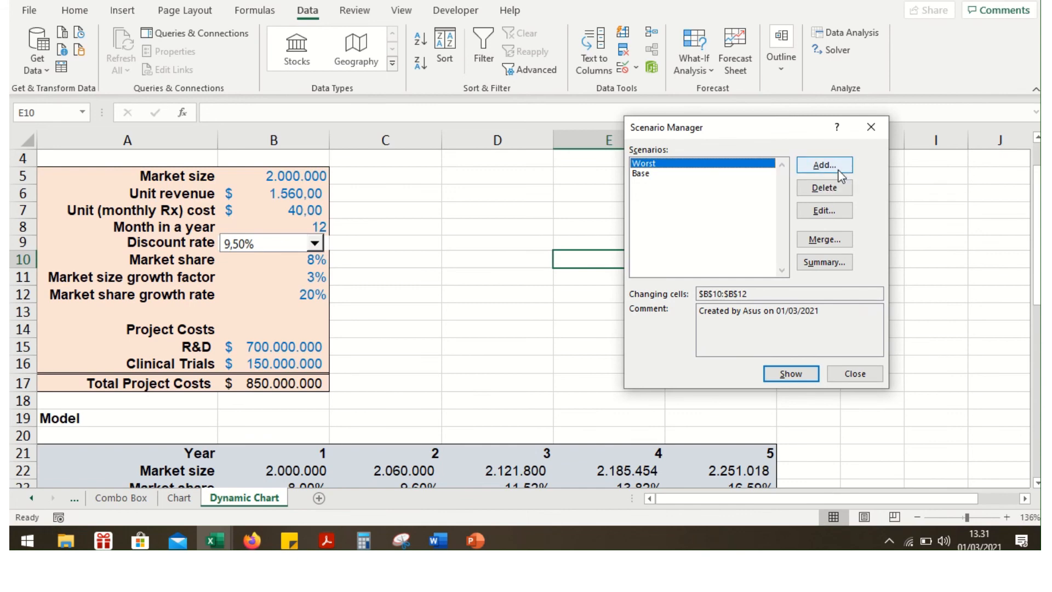
Add a scenario named Best with B10:B12 as its changing cells.
left_click(825, 164)
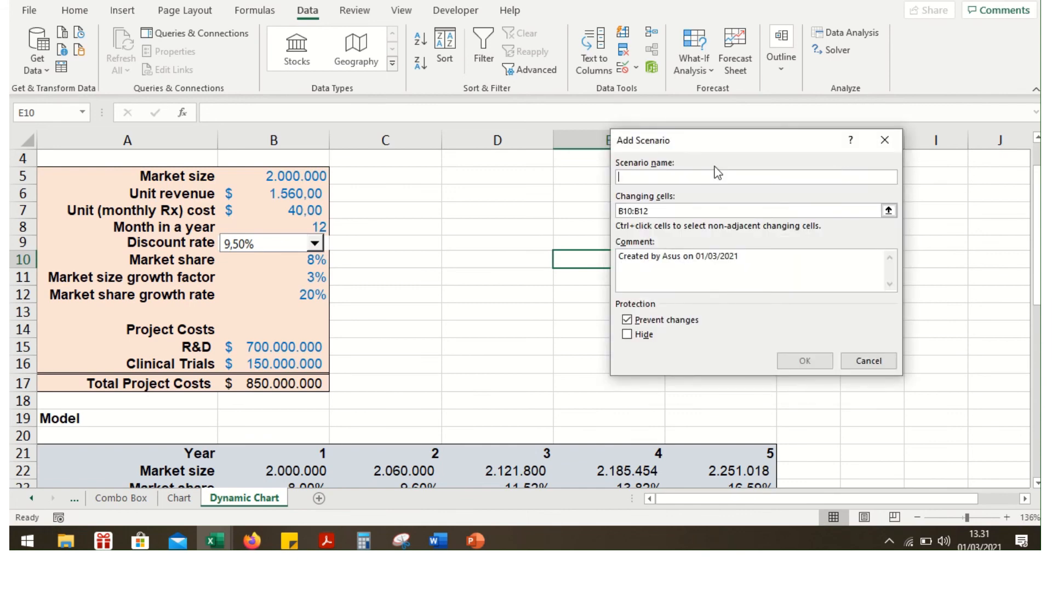
type("Bes")
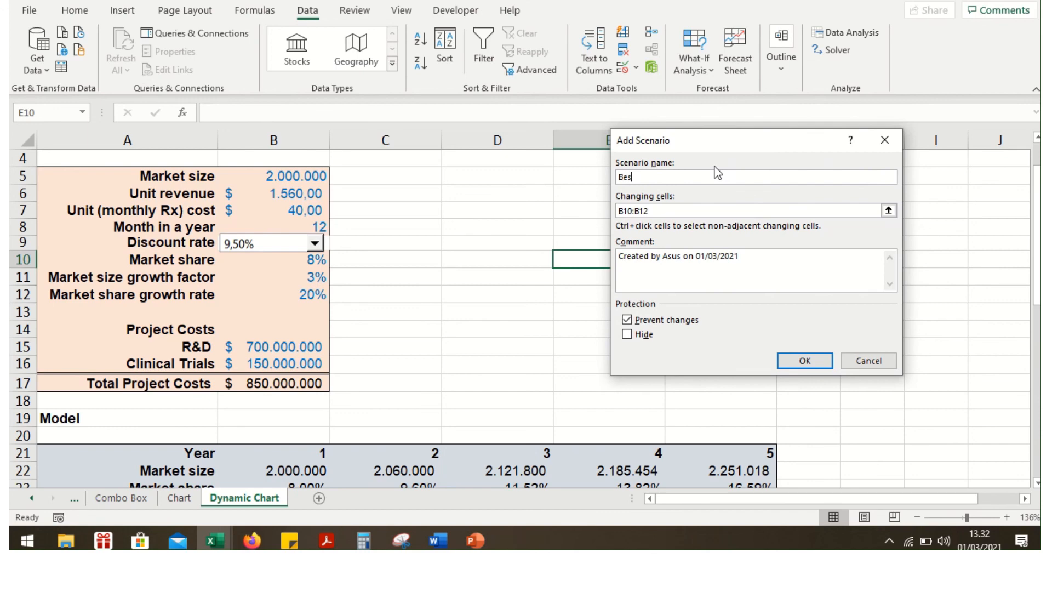
type("t")
left_click(822, 363)
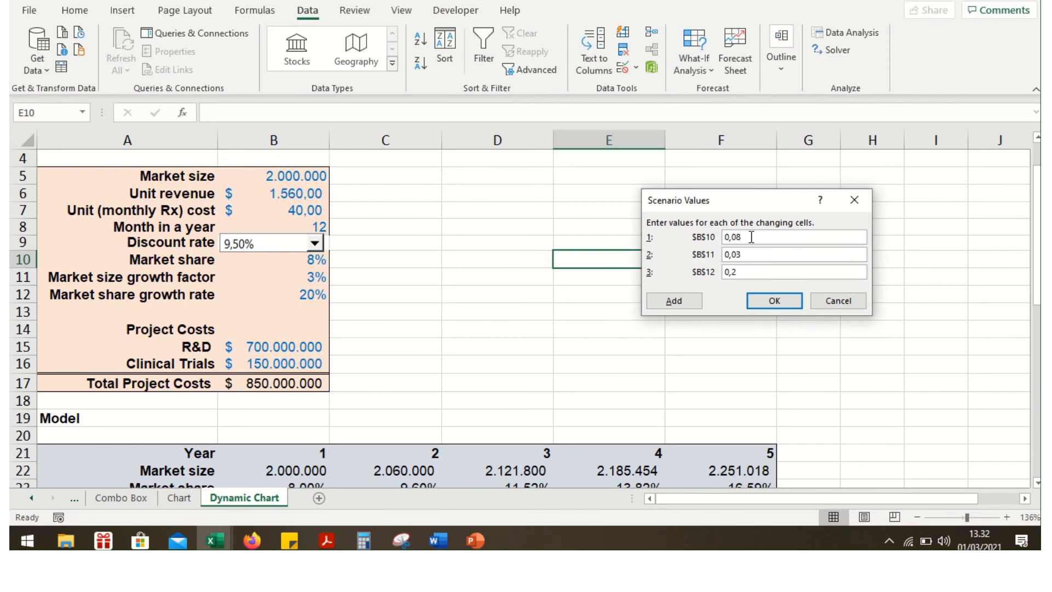
Set the Best scenario's values to 0,10 for B10, 0,05 for B11 and 0,25 for B12.
key("BackSpace")
key("BackSpace")
type("10")
key("BackSpace")
type("5")
left_click(753, 272)
type("5")
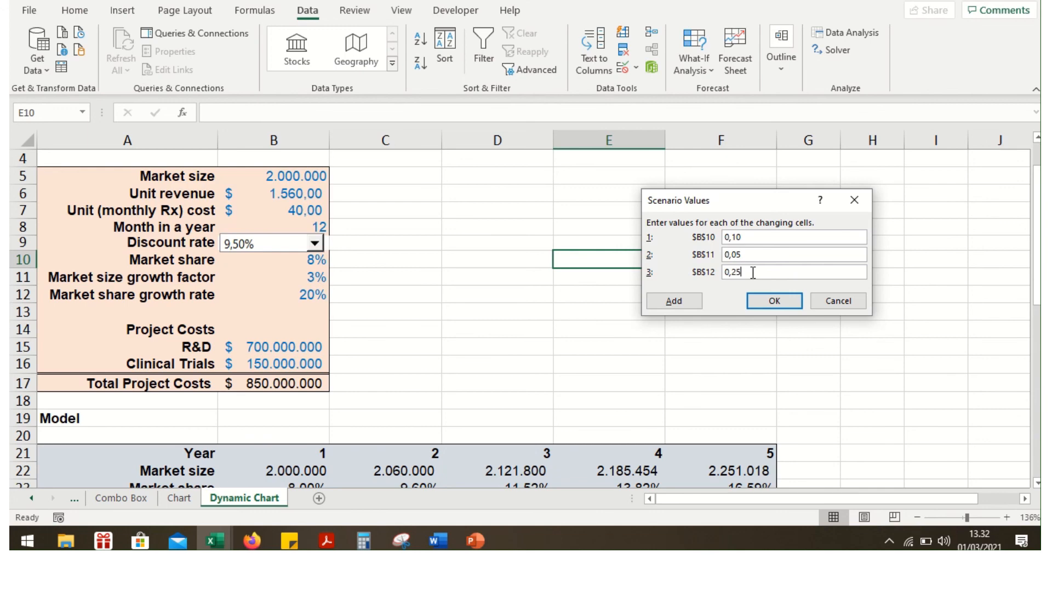
left_click(782, 303)
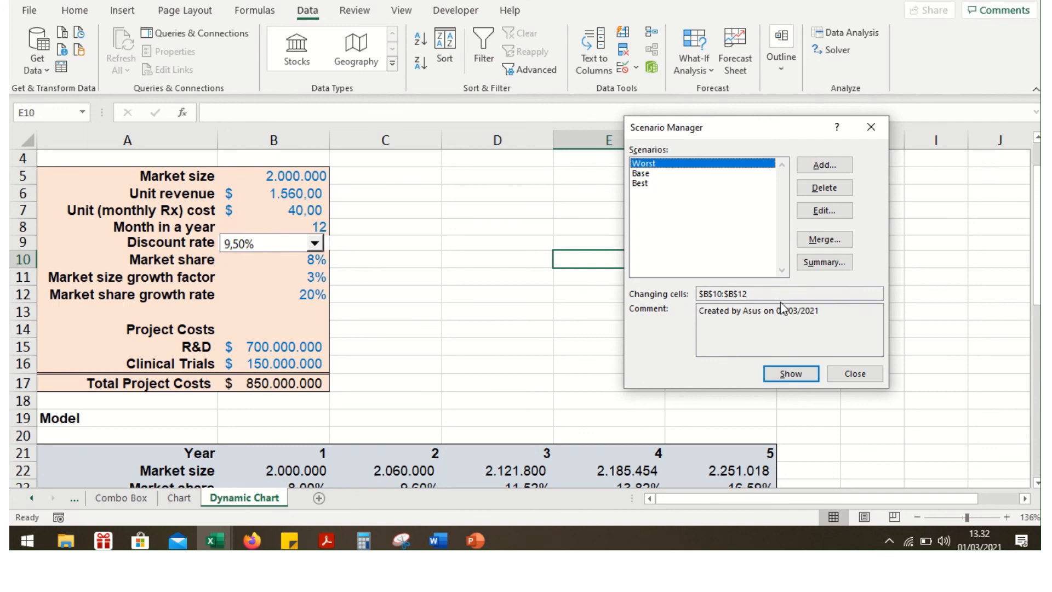
Generate a scenario summary report with the net present value in B32 and the payback period in B33 as result cells.
left_click(812, 265)
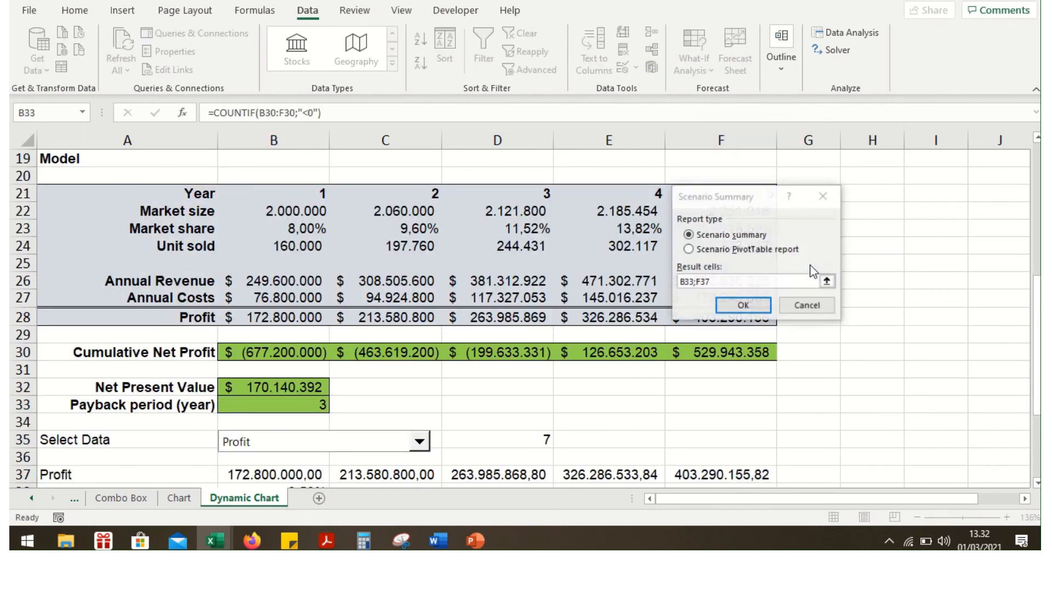
left_click(721, 282)
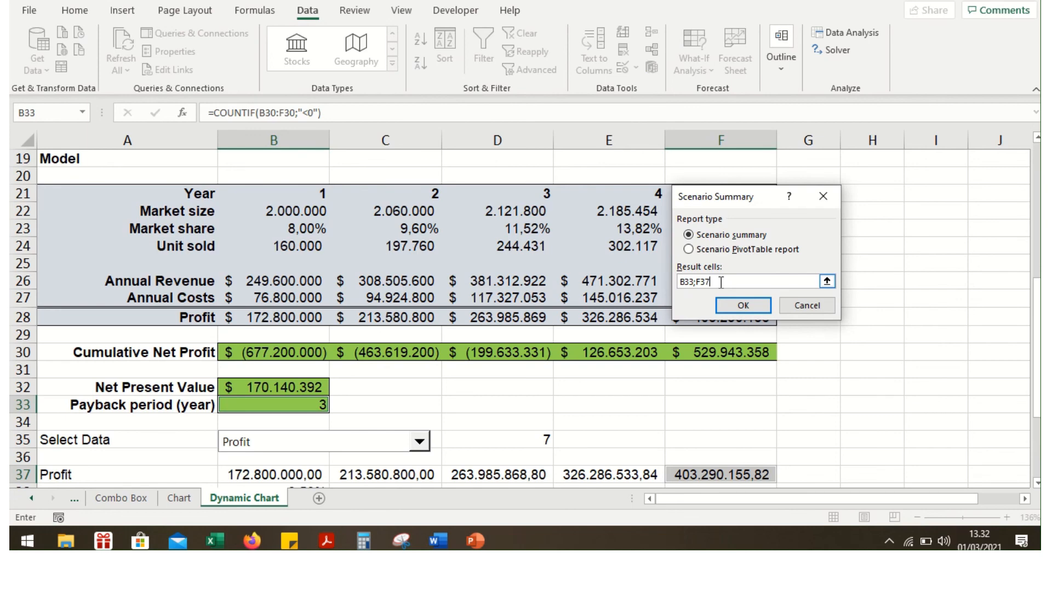
key("BackSpace")
key("BackSpace")
key("BackSpace")
key("BackSpace")
key("BackSpace")
key("BackSpace")
key("BackSpace")
left_click(246, 385)
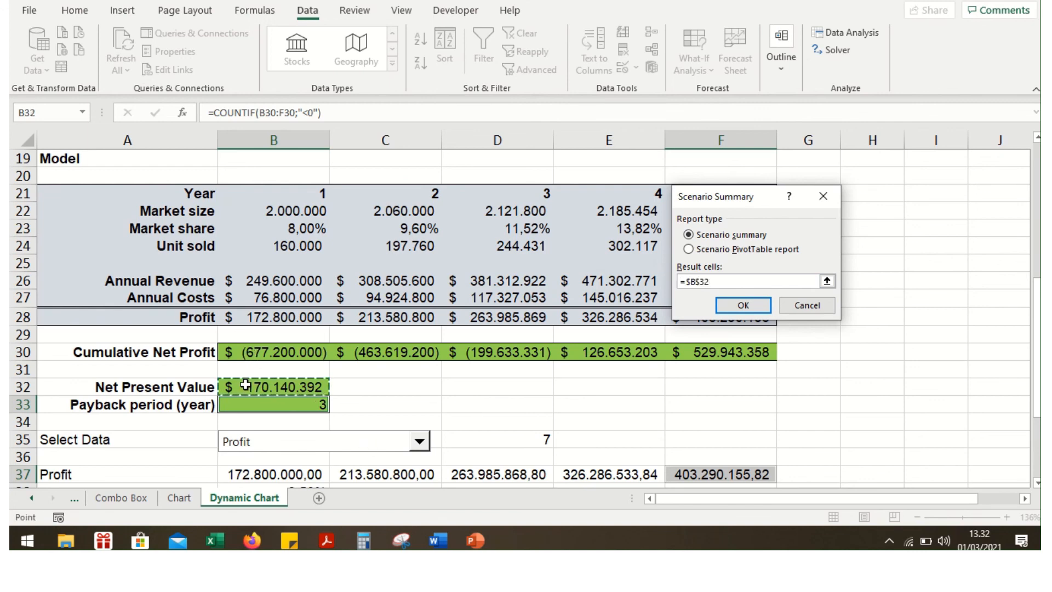
type(";")
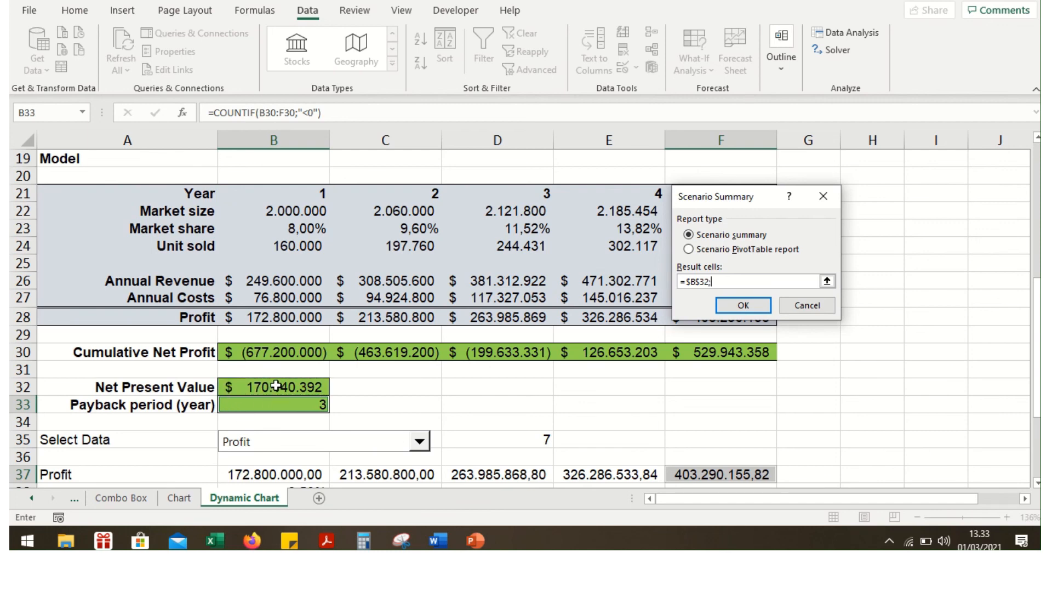
left_click(275, 405)
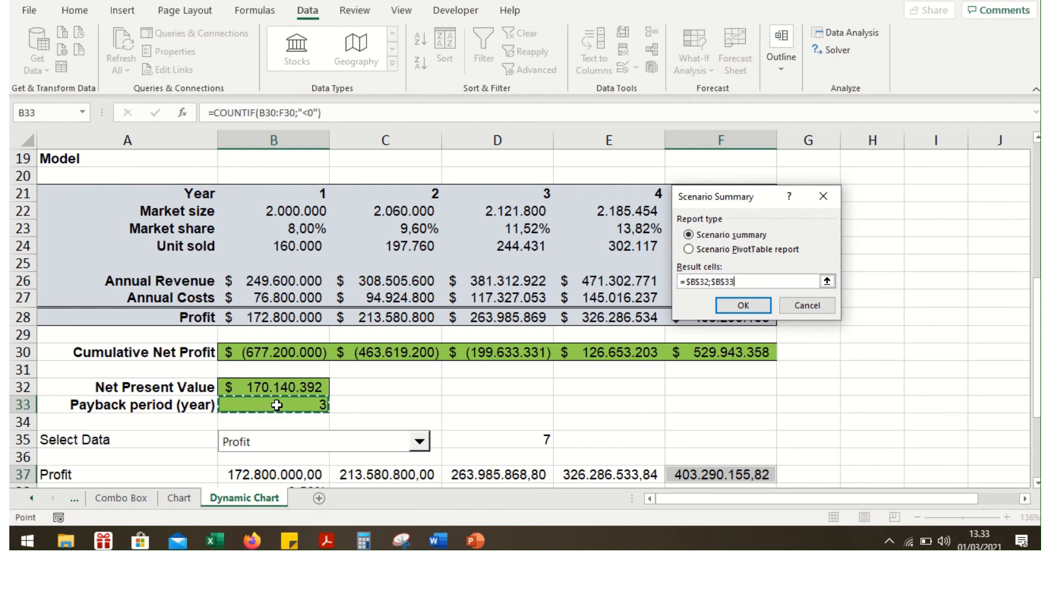
left_click(762, 311)
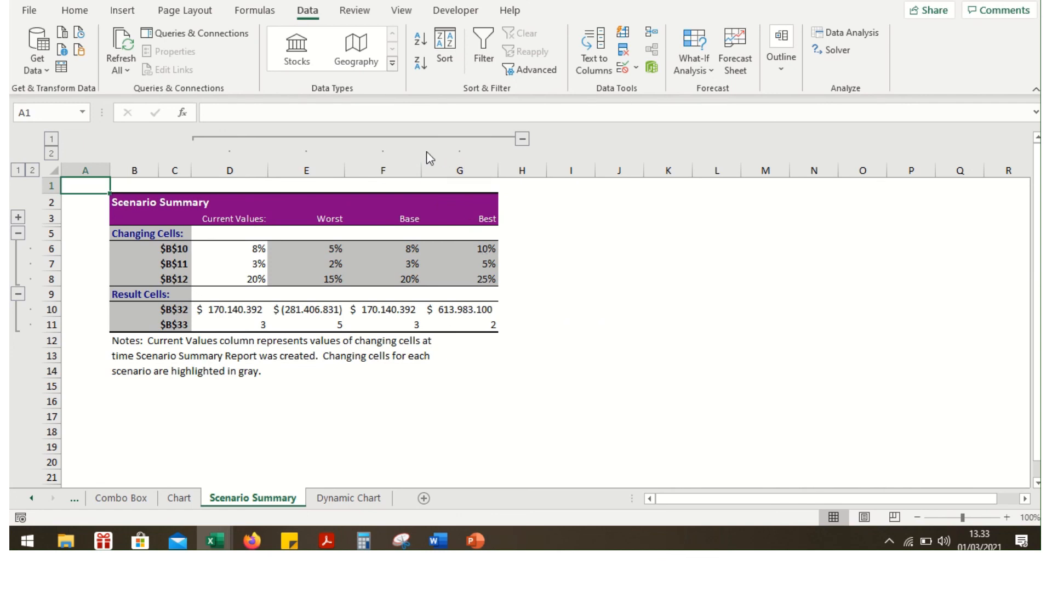
Examine the result cells $B$32 and $B$33 in the scenario summary, comparing the current, Worst, Base and Best columns.
left_click(157, 309)
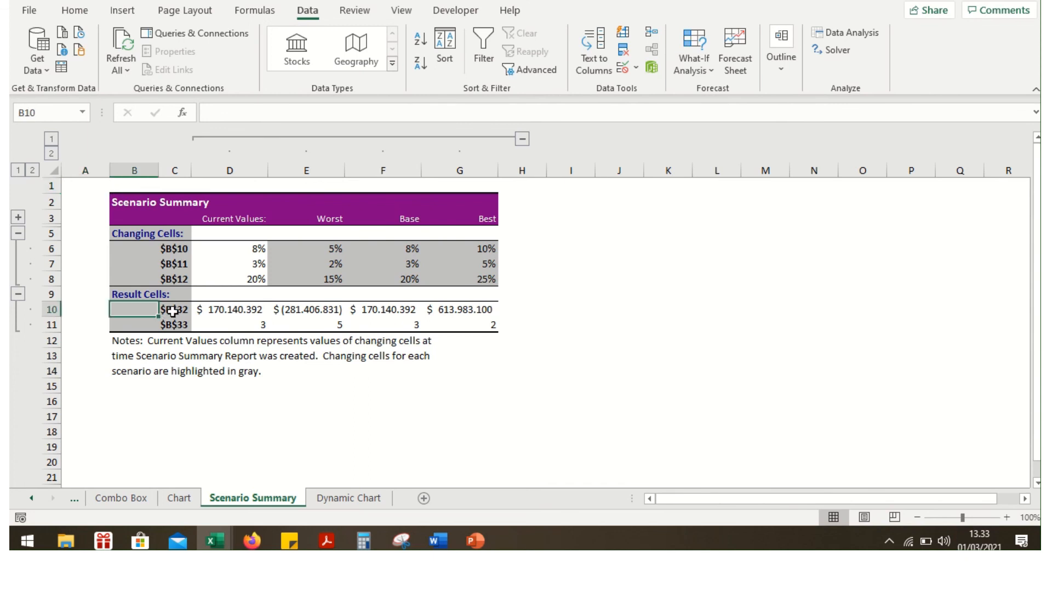
left_click(166, 311)
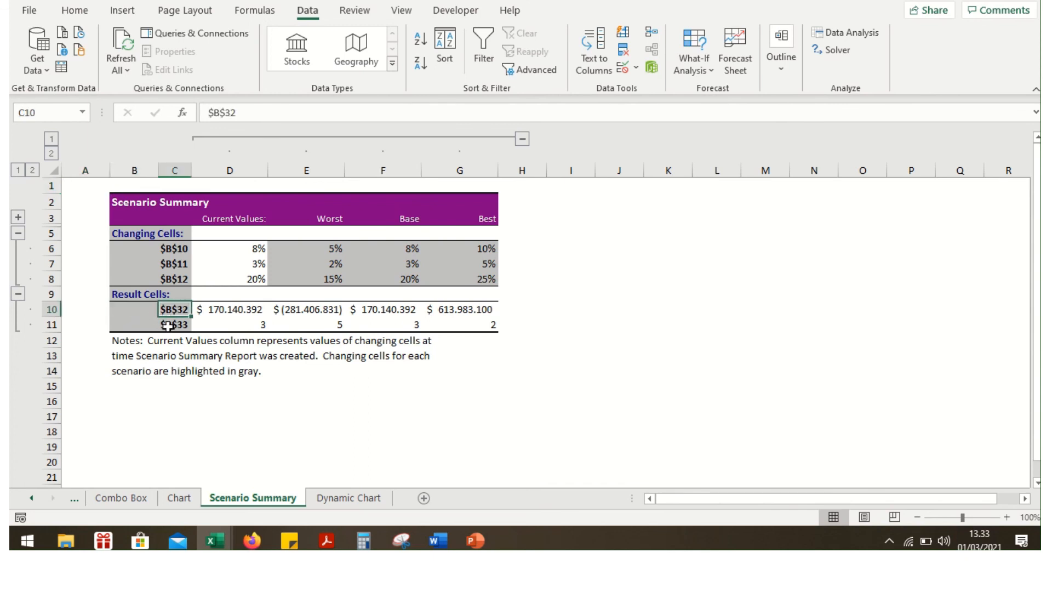
left_click(168, 325)
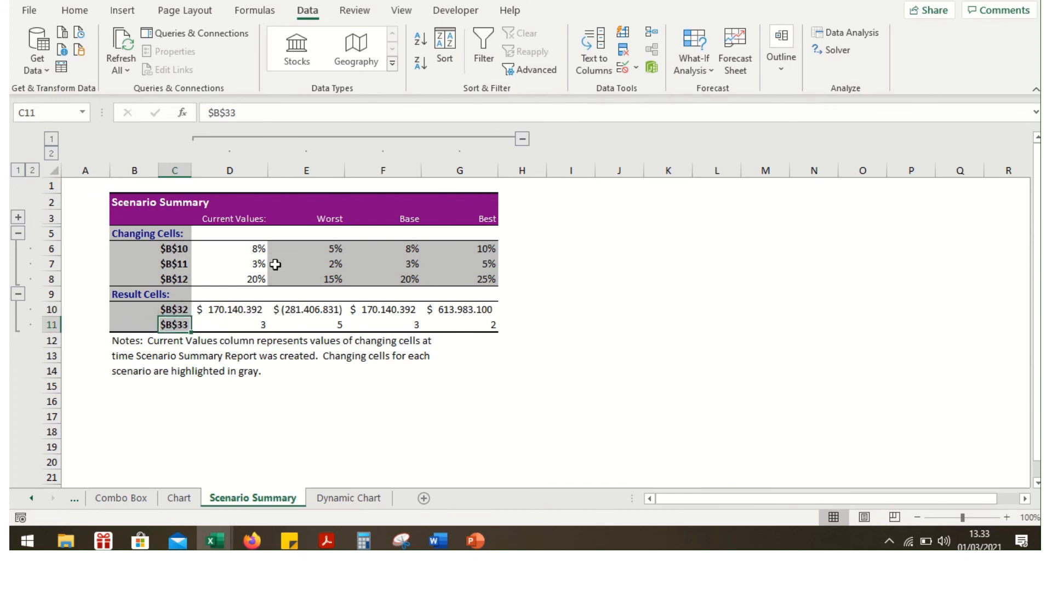
left_click(241, 310)
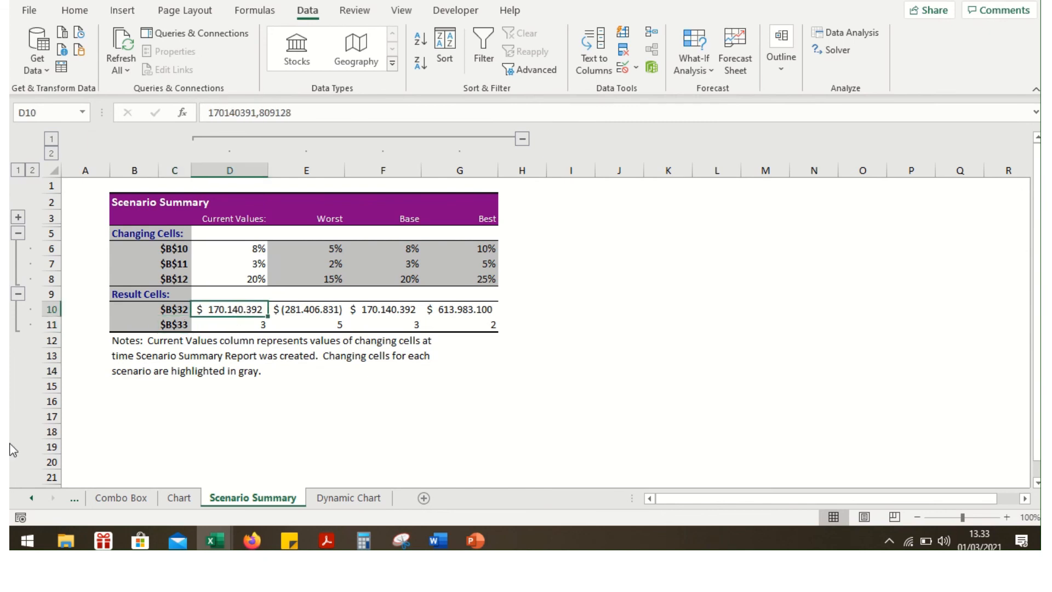
left_click(401, 307)
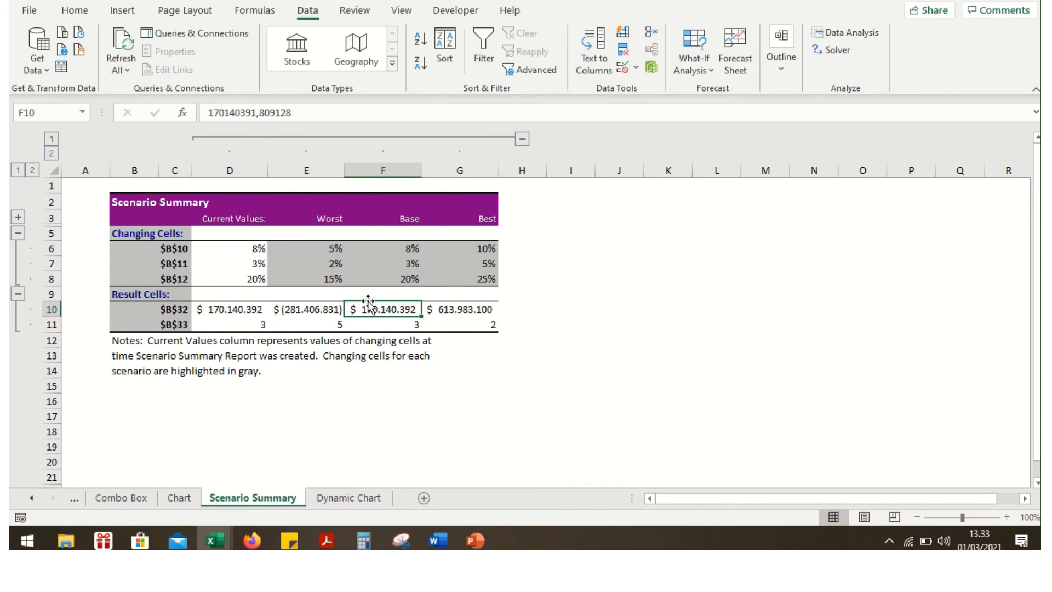
left_click(286, 310)
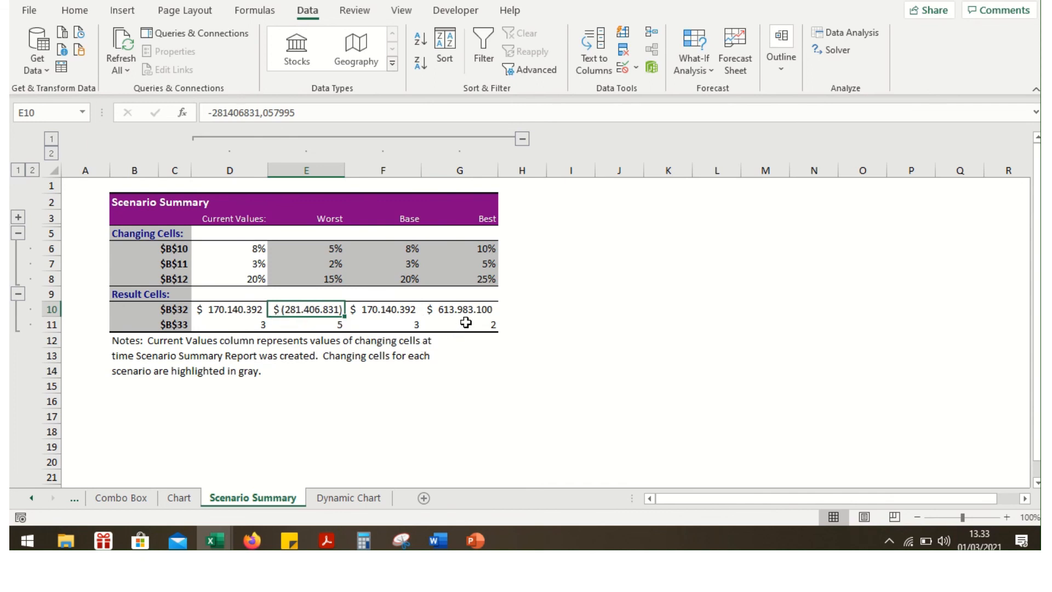
left_click(480, 307)
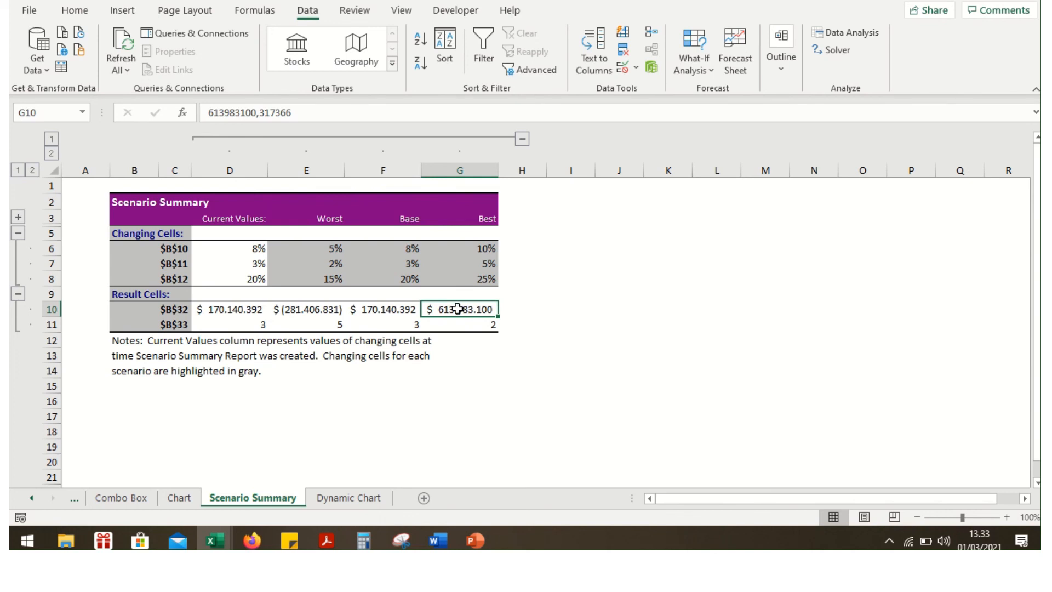
left_click(305, 323)
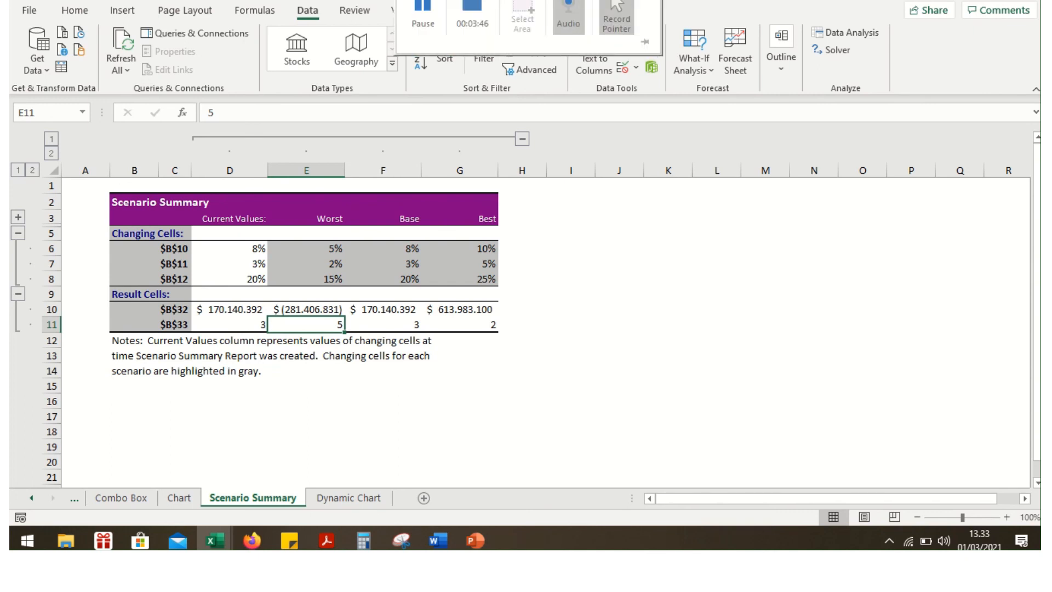
left_click(472, 7)
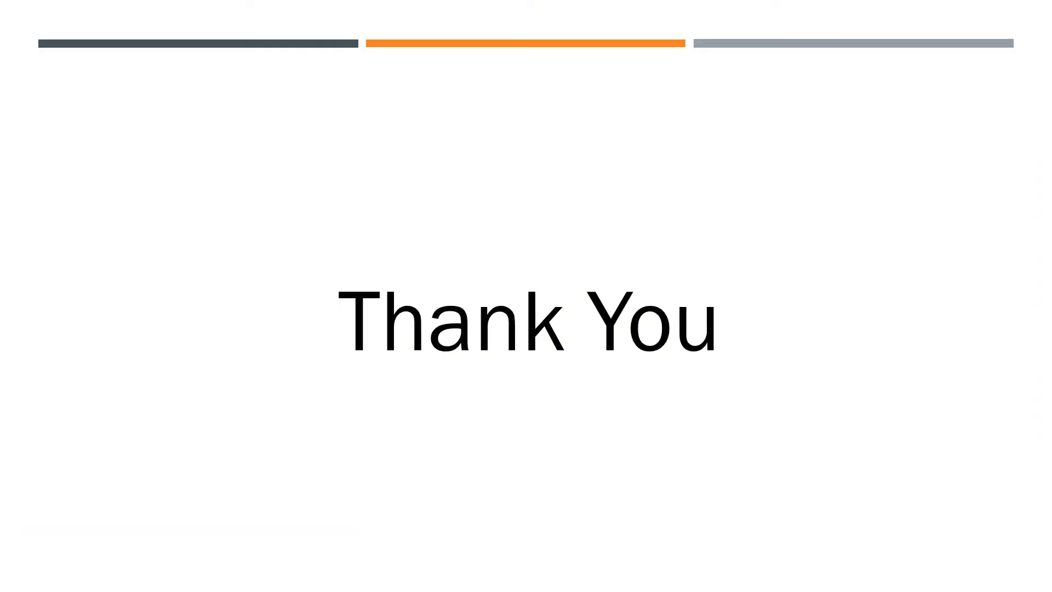